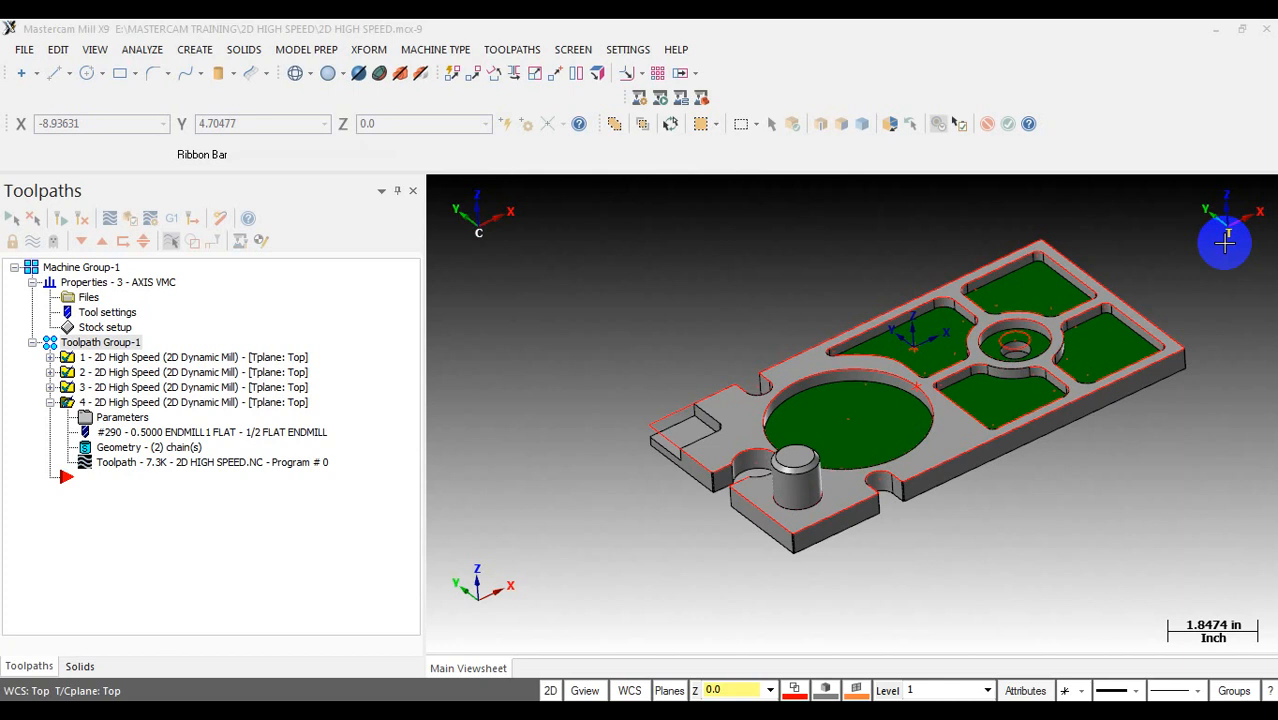
# Step: Select all four 2D Dynamic Mill operations in Toolpath Group-1 and verify them in Mastercam Simulator
pyautogui.moveTo(725, 371)
pyautogui.mouseDown(button='middle')
pyautogui.moveTo(742, 339)
pyautogui.moveTo(673, 342)
pyautogui.mouseUp(button='middle')
pyautogui.click(148, 357)
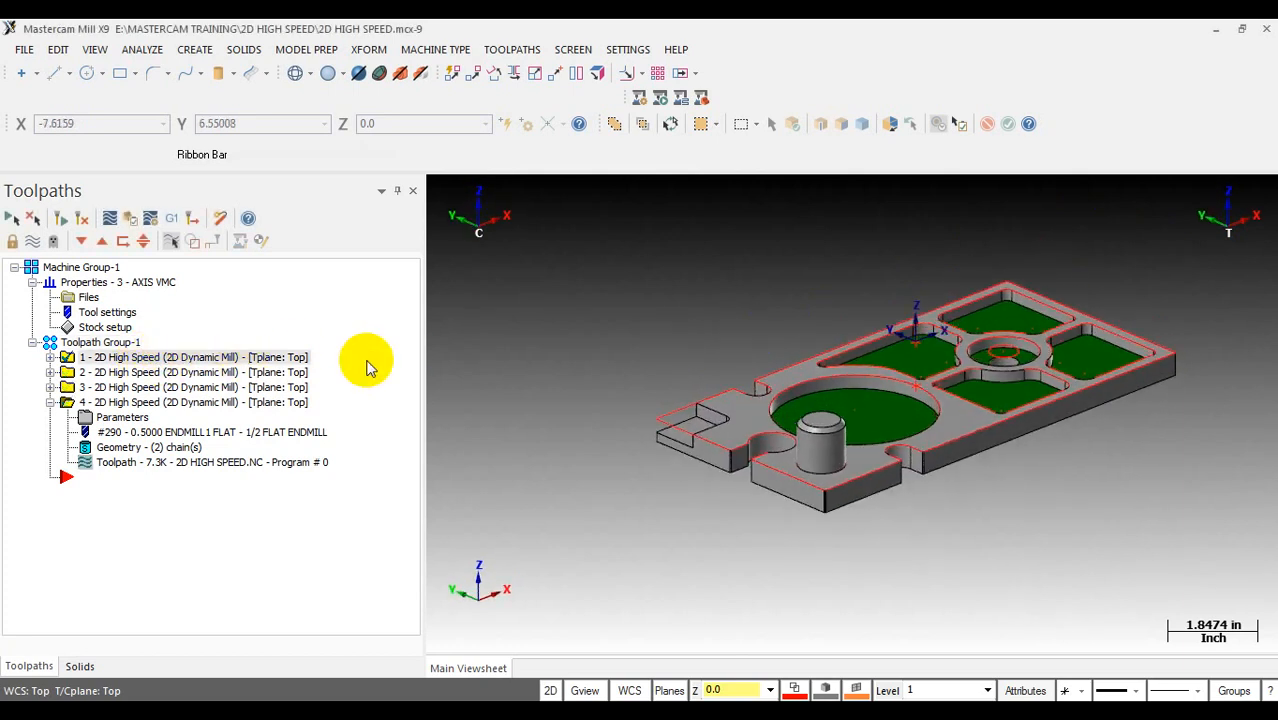
pyautogui.moveTo(621, 329); pyautogui.dragTo(599, 328, button='middle')
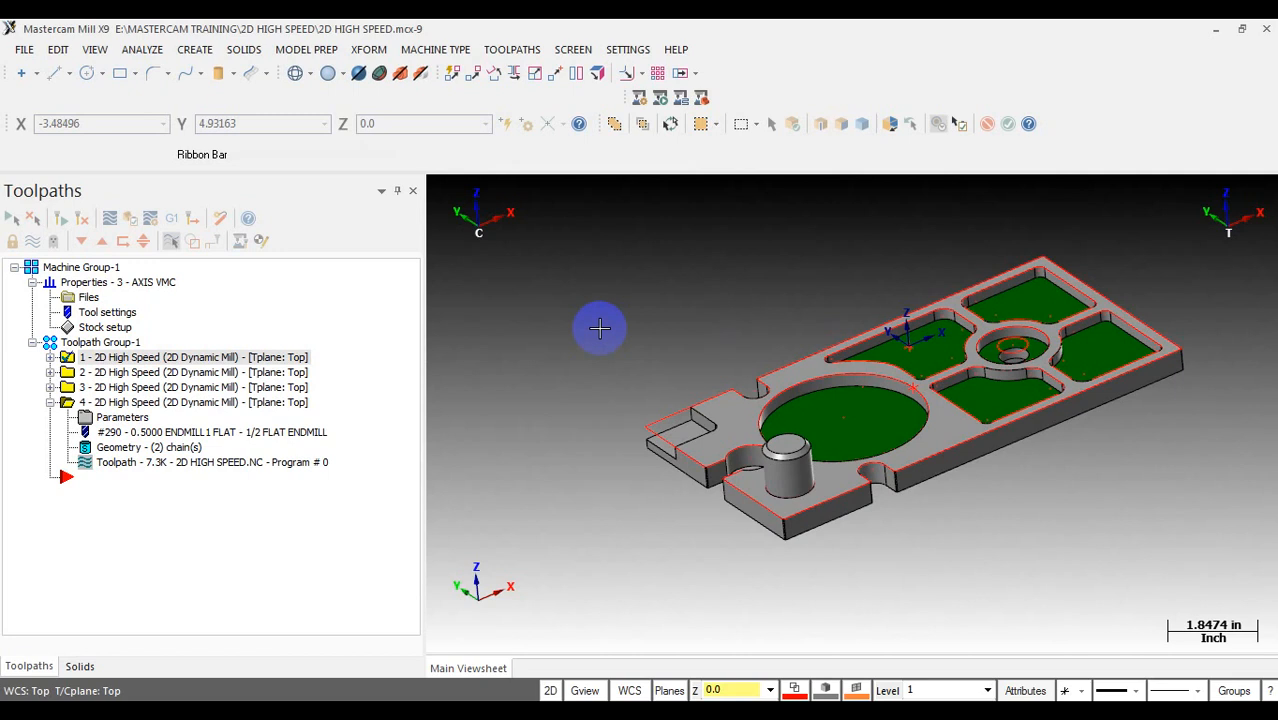
pyautogui.click(108, 343)
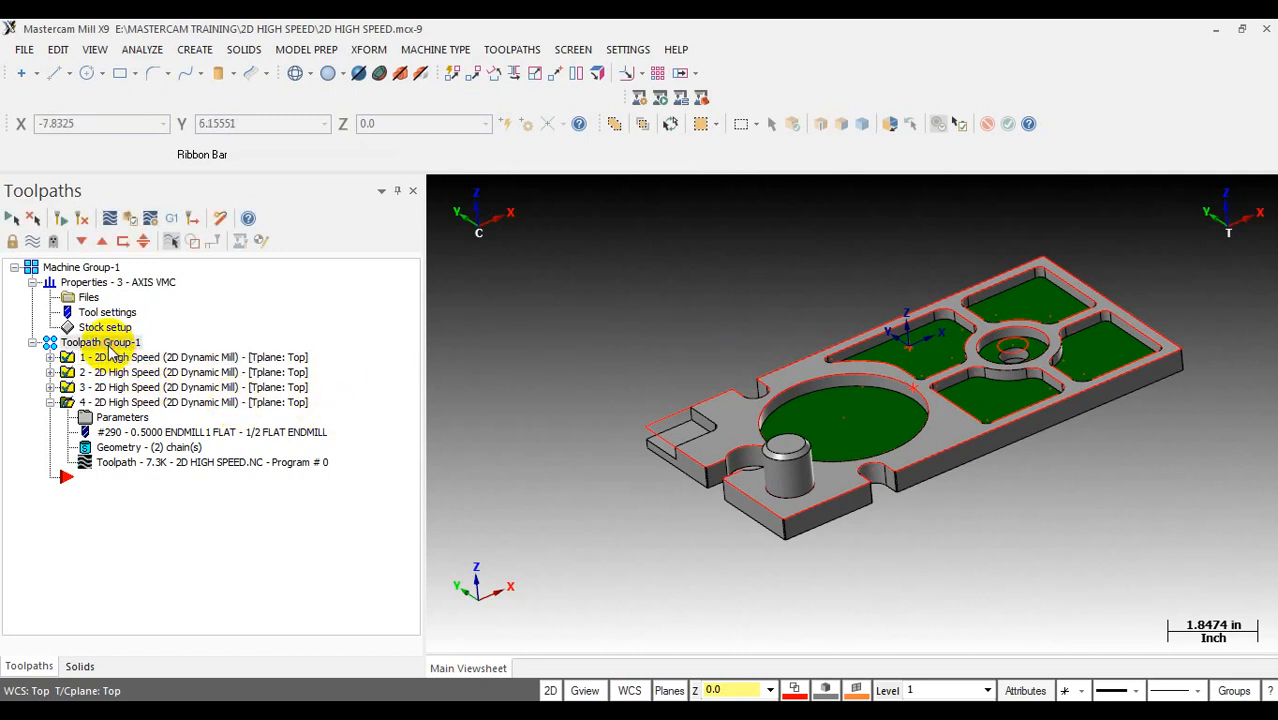
pyautogui.click(136, 222)
pyautogui.moveTo(547, 415); pyautogui.dragTo(518, 421)
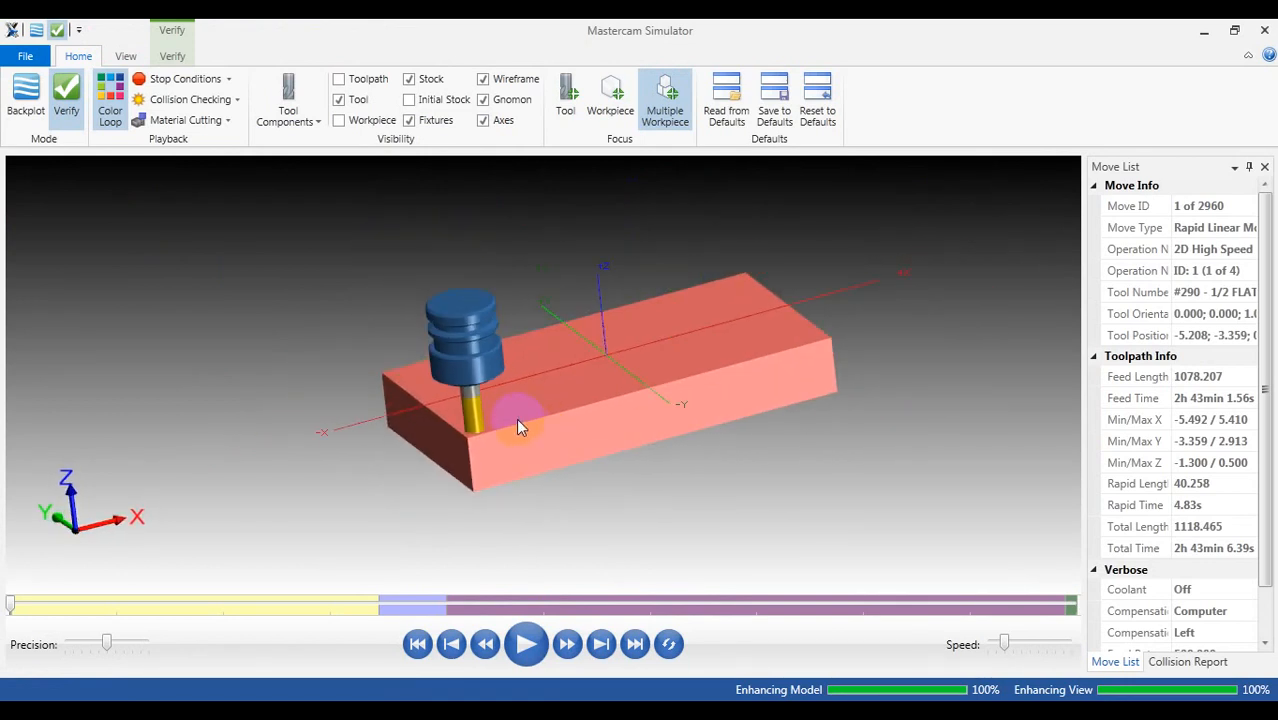
pyautogui.scroll(2, 518, 422)
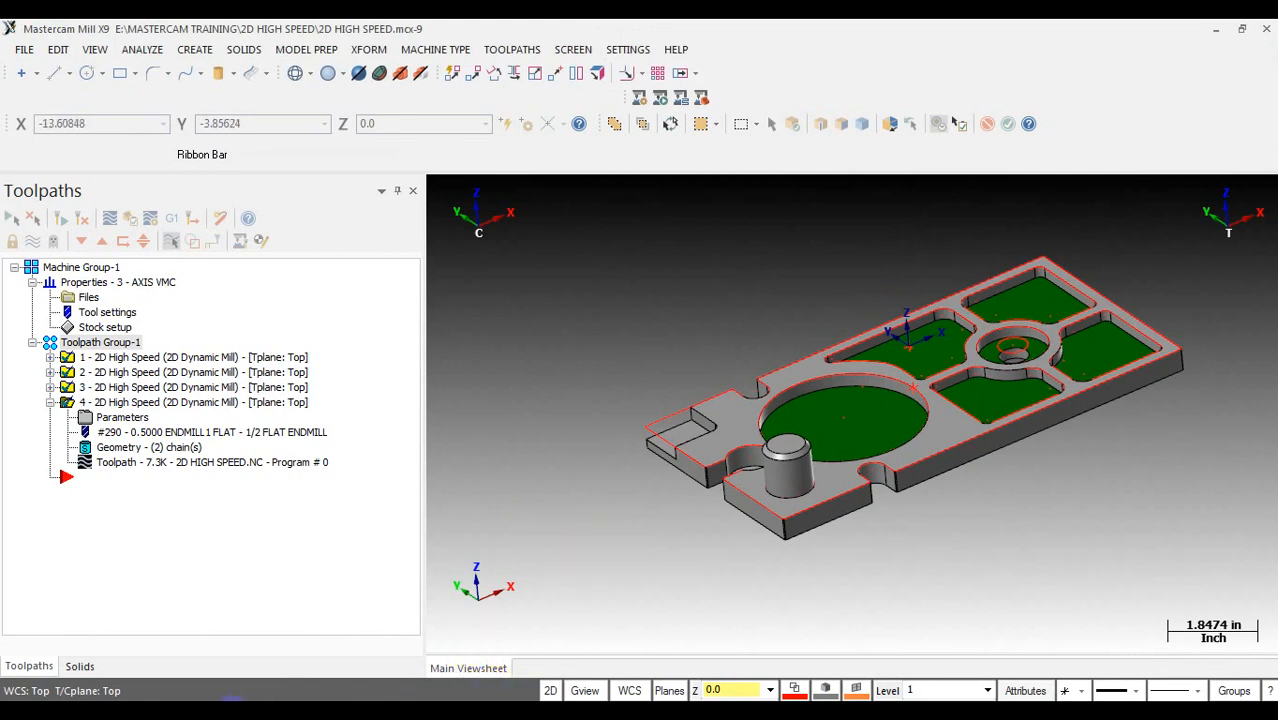
pyautogui.moveTo(238, 698)
pyautogui.click(385, 651)
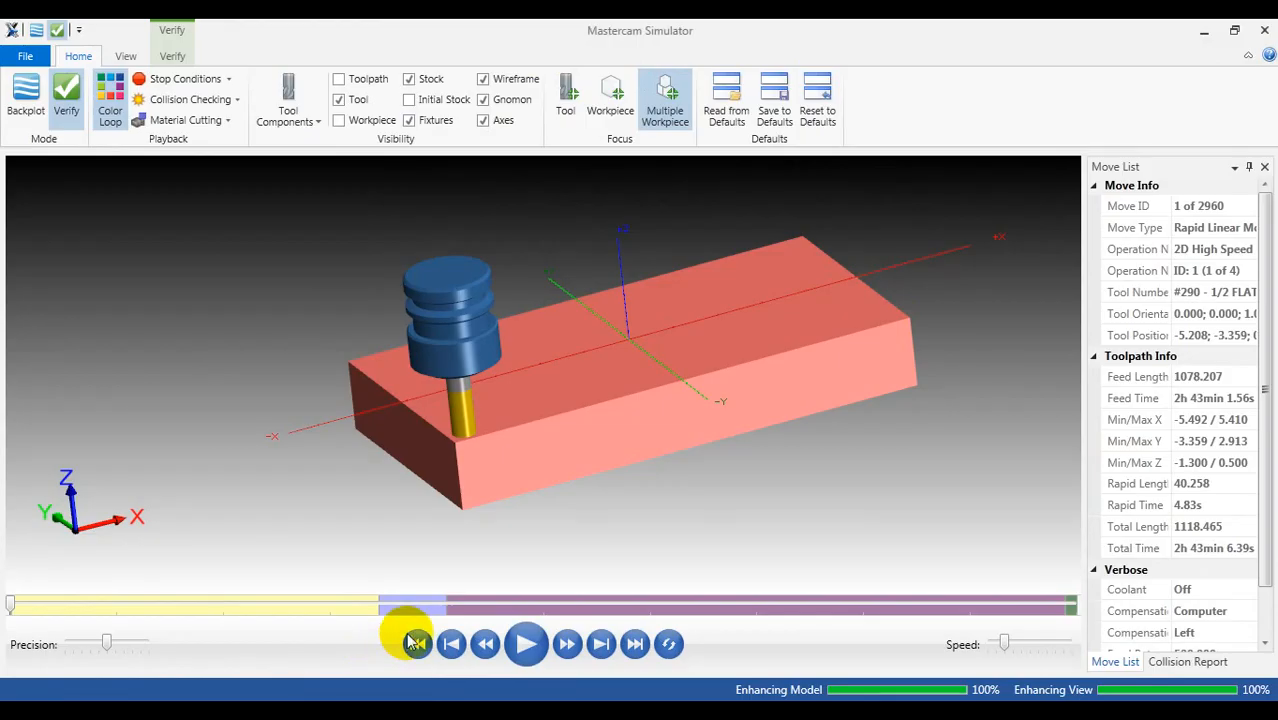
# Step: Start the material removal simulation and set it to stop at each operation change
pyautogui.moveTo(529, 480); pyautogui.dragTo(539, 486)
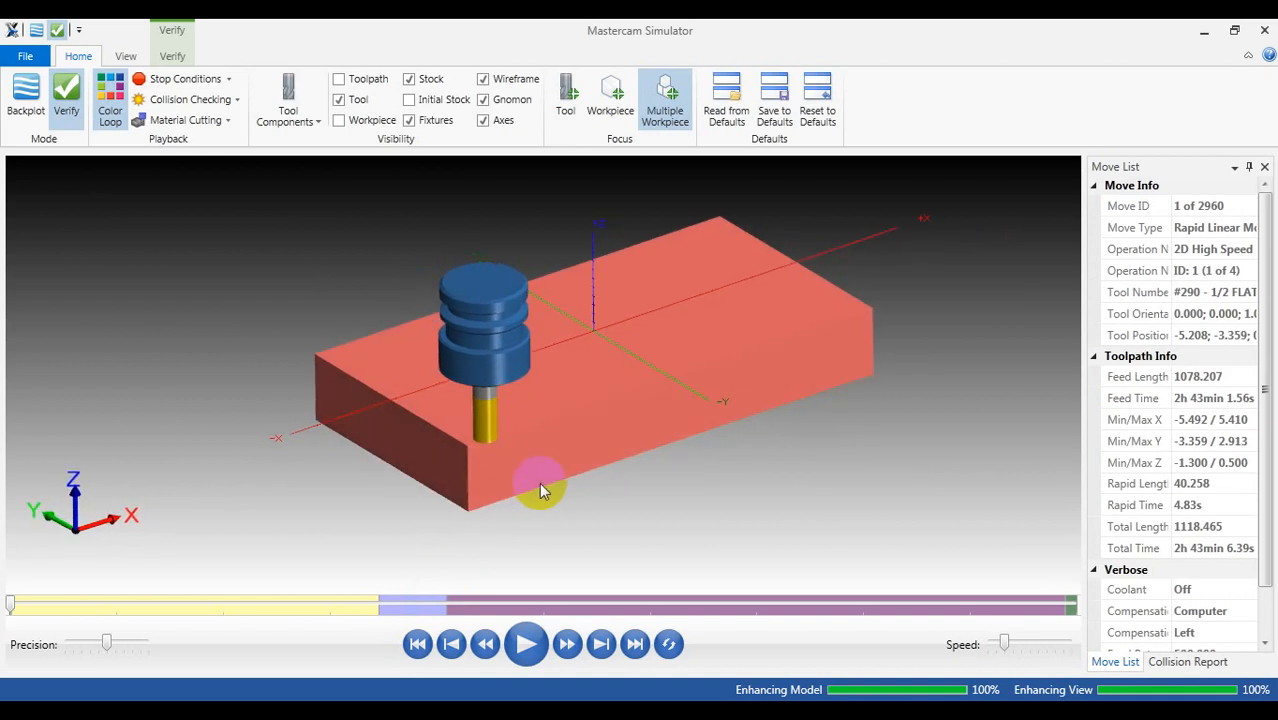
pyautogui.click(529, 646)
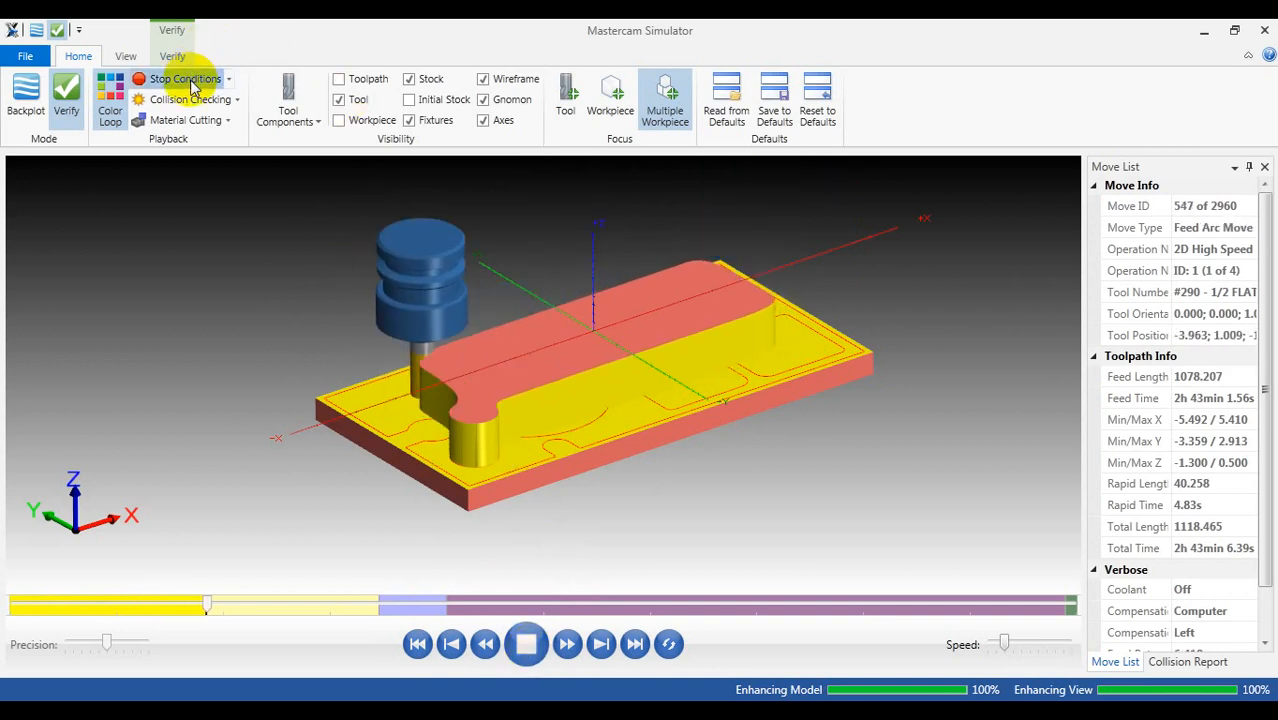
pyautogui.click(226, 79)
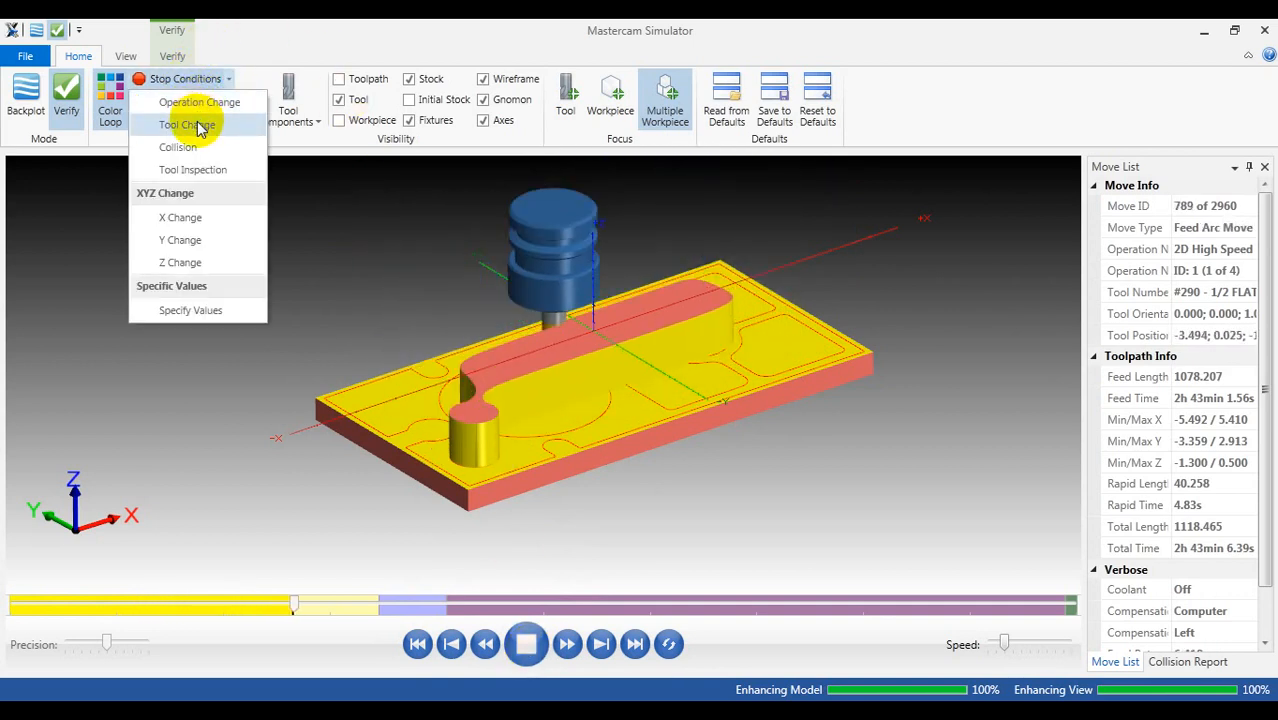
pyautogui.click(200, 106)
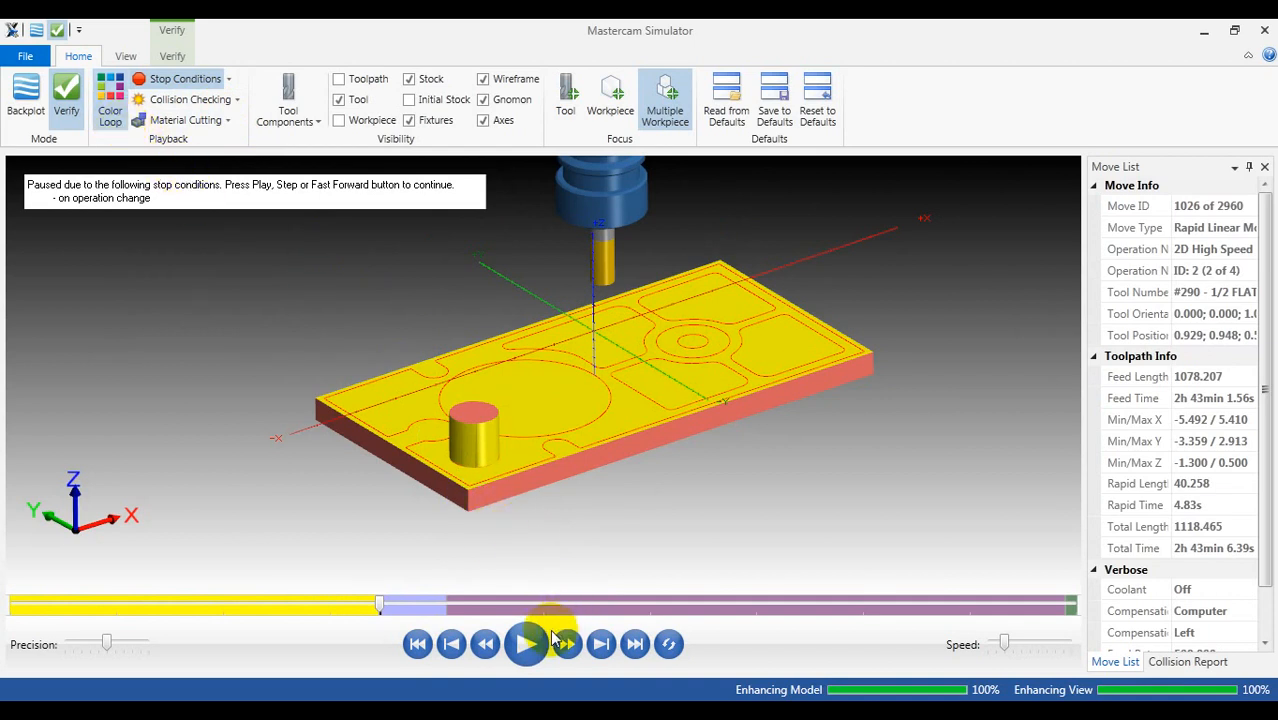
# Step: Run the simulation through the second and third operations, slightly lowering the playback speed before the third
pyautogui.click(525, 642)
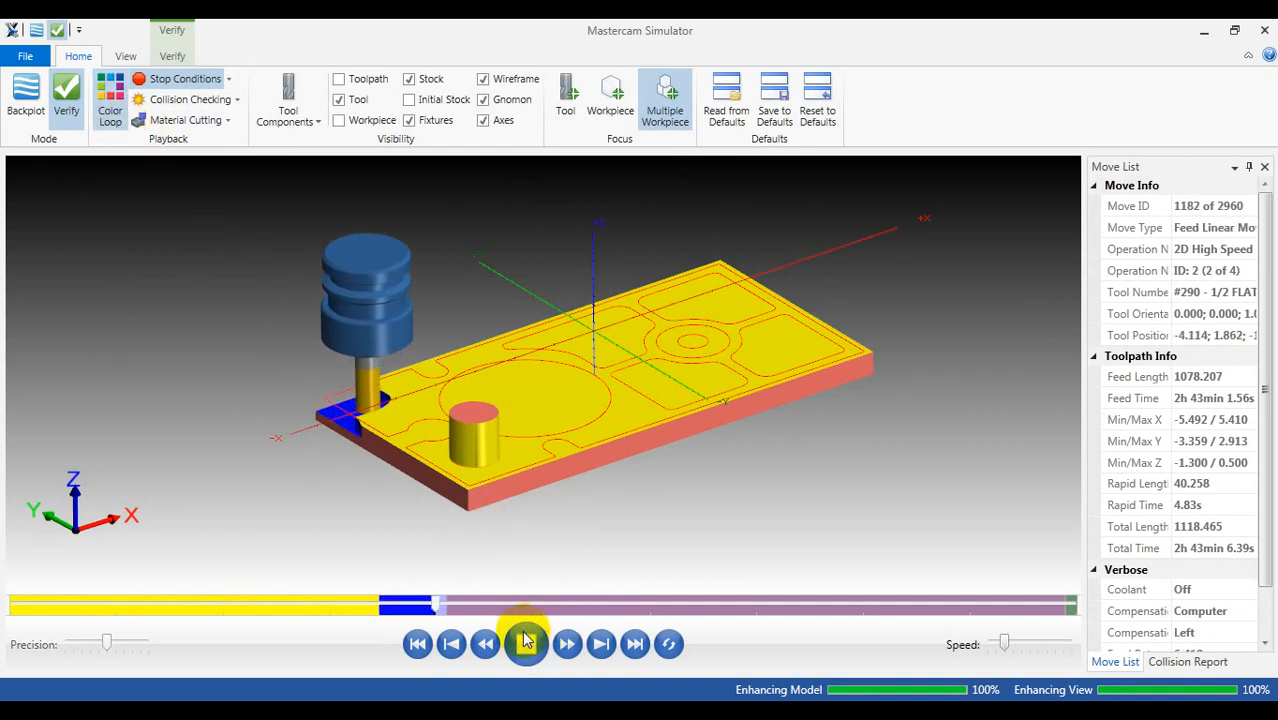
pyautogui.moveTo(471, 374)
pyautogui.mouseDown(button='middle')
pyautogui.moveTo(469, 428)
pyautogui.moveTo(456, 371)
pyautogui.moveTo(508, 362)
pyautogui.moveTo(422, 379)
pyautogui.moveTo(499, 379)
pyautogui.moveTo(448, 371)
pyautogui.mouseUp(button='middle')
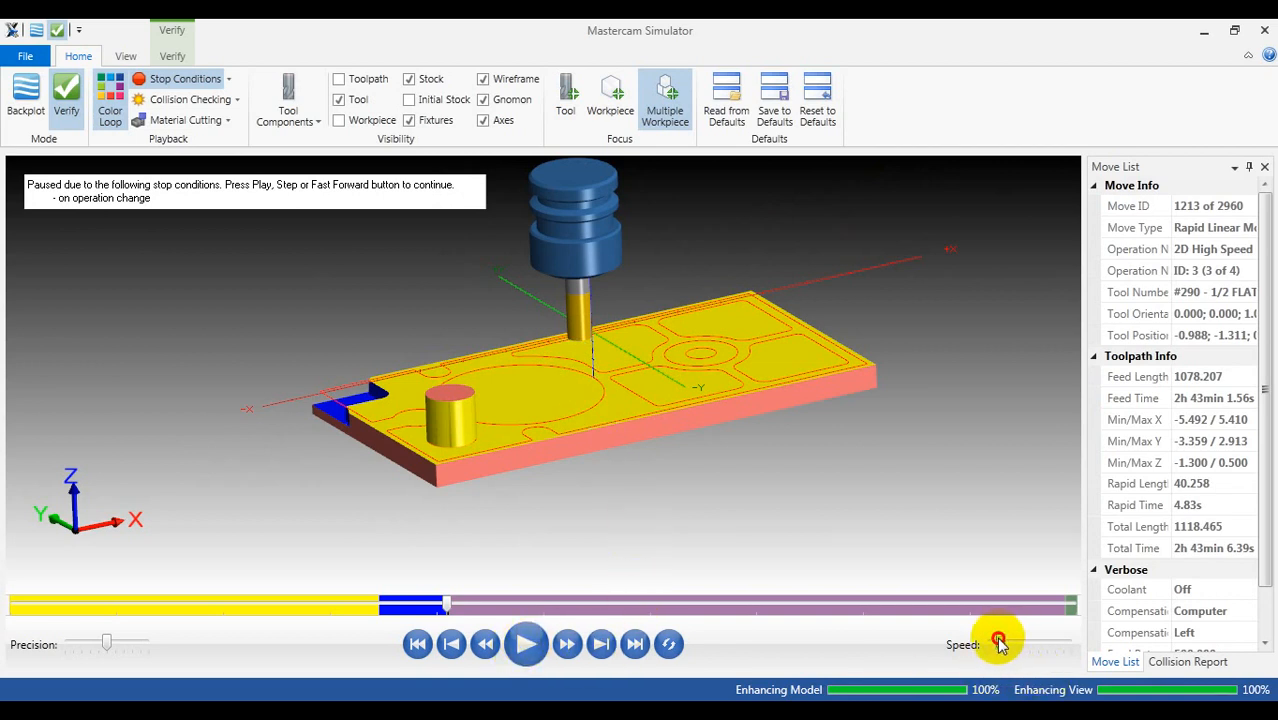
pyautogui.click(527, 642)
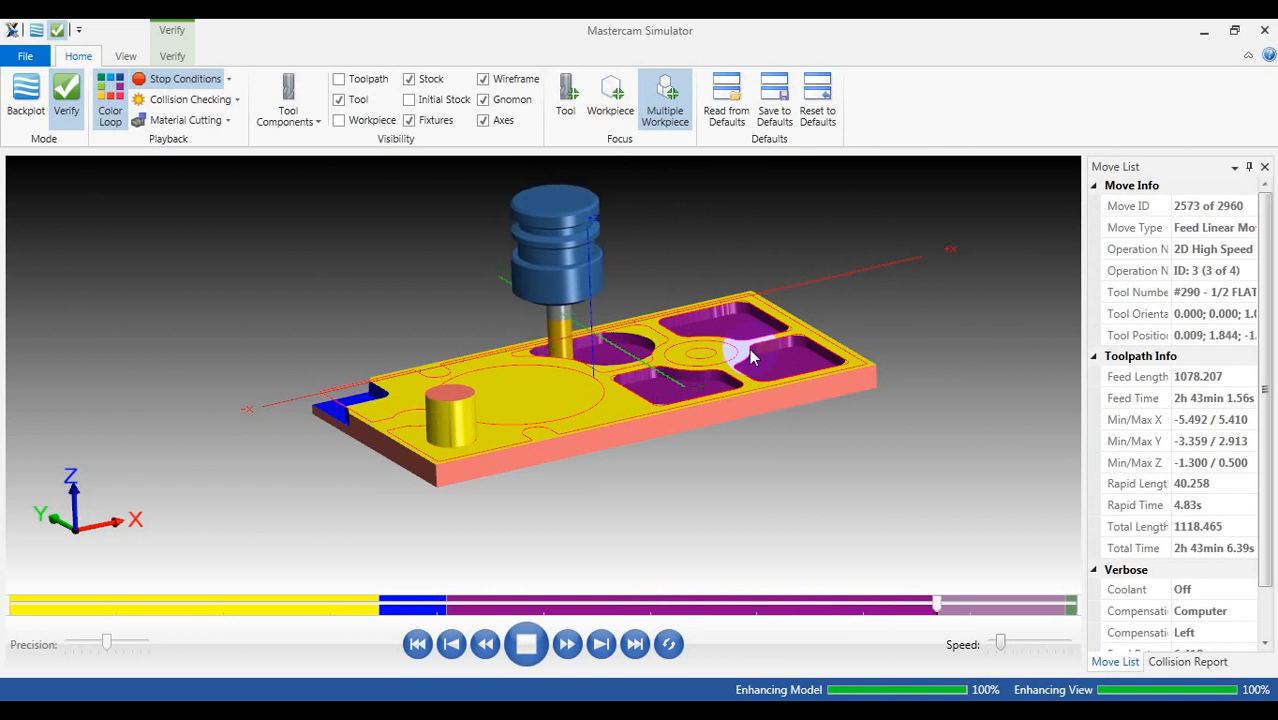
pyautogui.moveTo(705, 352); pyautogui.dragTo(652, 358)
pyautogui.scroll(3, 650, 356)
pyautogui.scroll(-3, 658, 358)
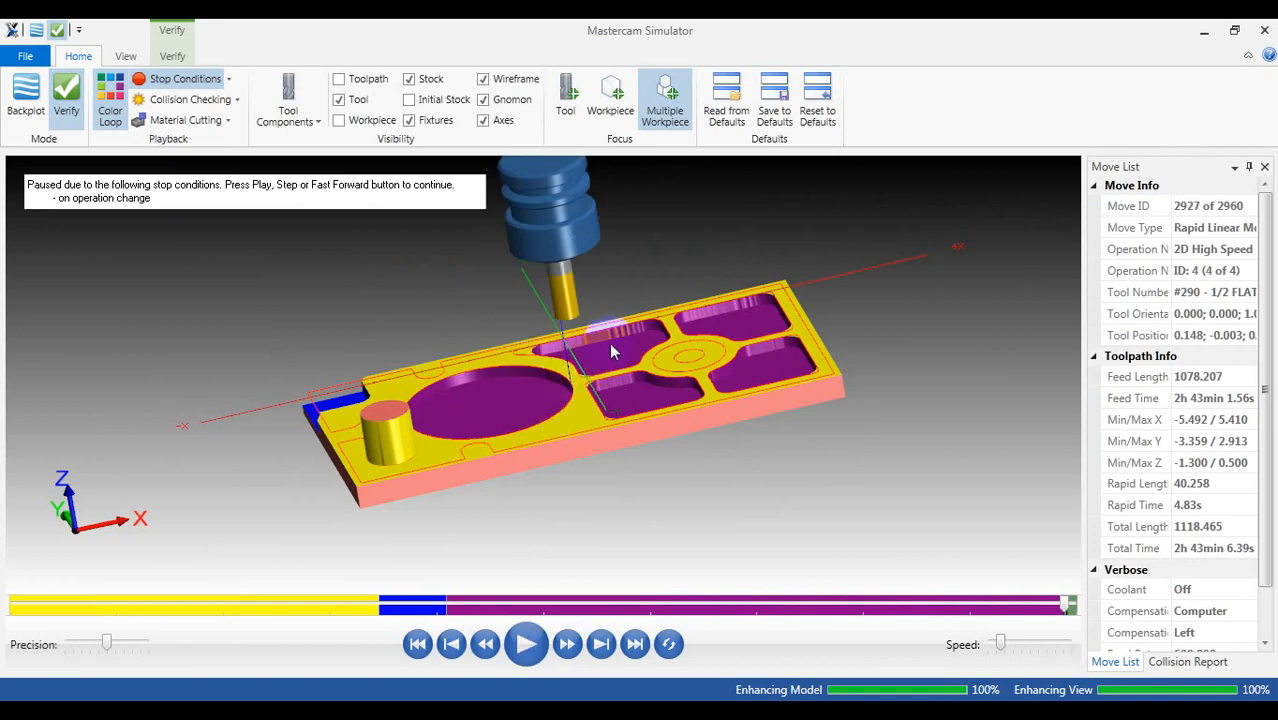
# Step: Run the fourth operation, which mills the round pocket between the four smaller pockets
pyautogui.scroll(3, 614, 332)
pyautogui.moveTo(614, 332); pyautogui.dragTo(650, 425, button='middle')
pyautogui.click(526, 644)
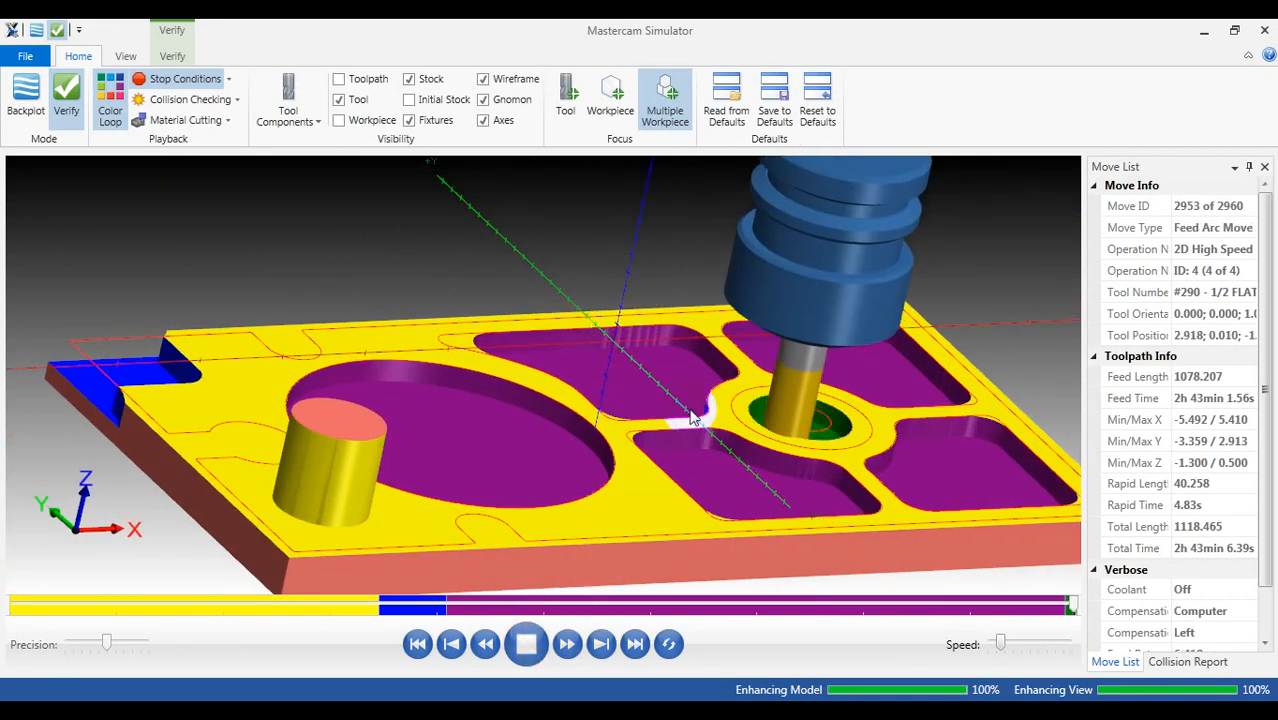
# Step: Examine the finished stock up close, including the corner step, the large circular pocket and the four smaller pockets
pyautogui.scroll(1, 740, 388)
pyautogui.scroll(-4, 749, 396)
pyautogui.moveTo(749, 396); pyautogui.dragTo(700, 408, button='middle')
pyautogui.scroll(3, 700, 408)
pyautogui.scroll(-4, 676, 416)
pyautogui.scroll(3, 412, 440)
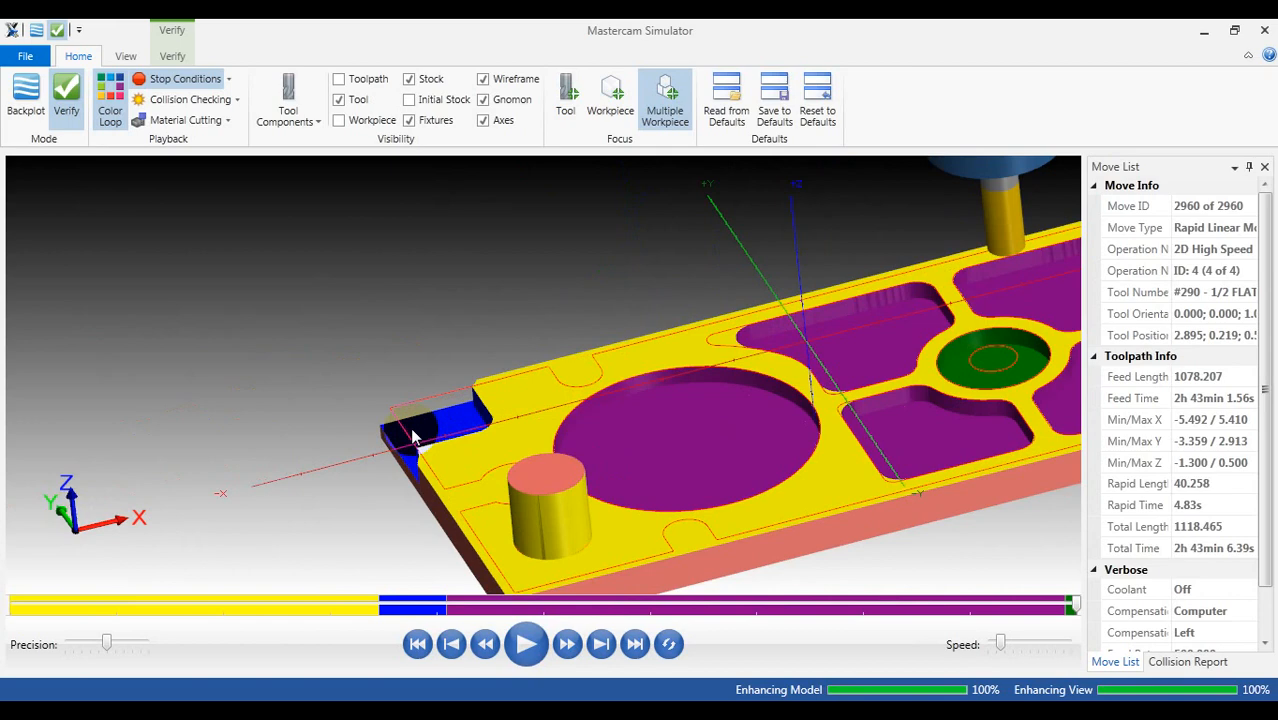
pyautogui.scroll(-3, 400, 376)
pyautogui.scroll(3, 902, 376)
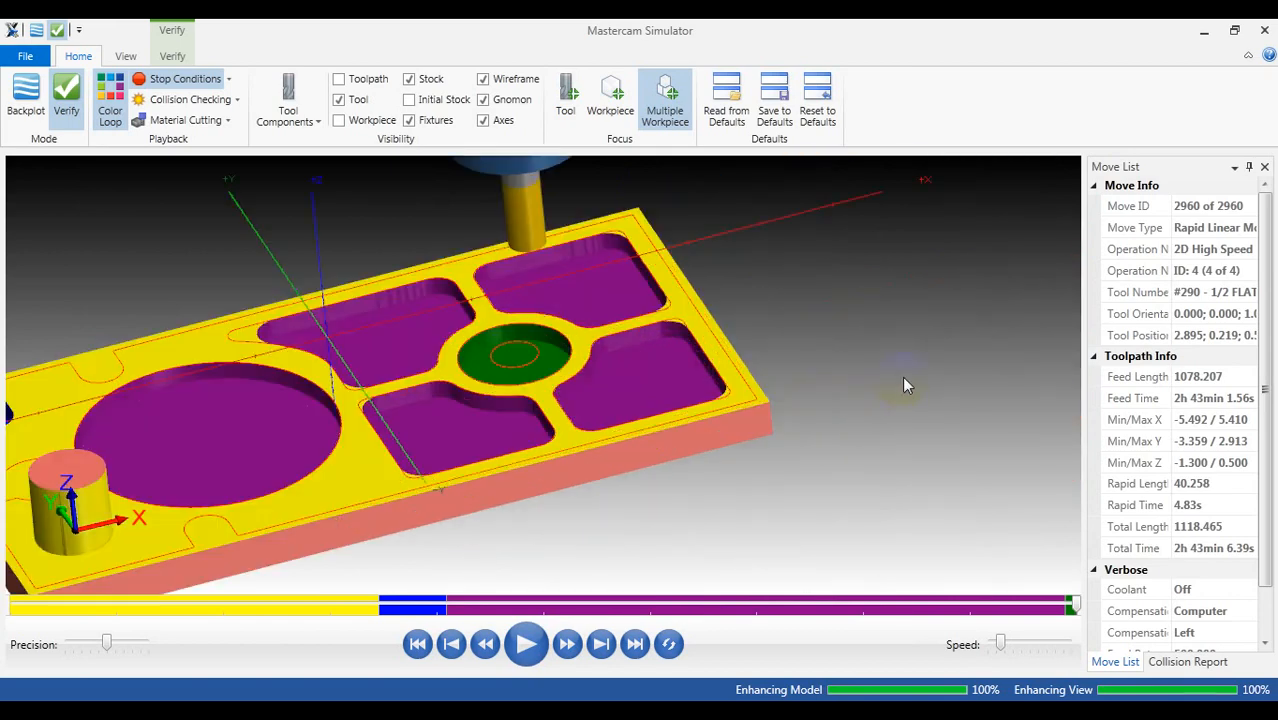
pyautogui.scroll(-2, 713, 362)
pyautogui.scroll(2, 459, 357)
pyautogui.scroll(1, 459, 362)
pyautogui.moveTo(593, 351)
pyautogui.mouseDown(button='middle')
pyautogui.moveTo(565, 365)
pyautogui.moveTo(610, 357)
pyautogui.moveTo(597, 352)
pyautogui.mouseUp(button='middle')
pyautogui.scroll(1, 597, 352)
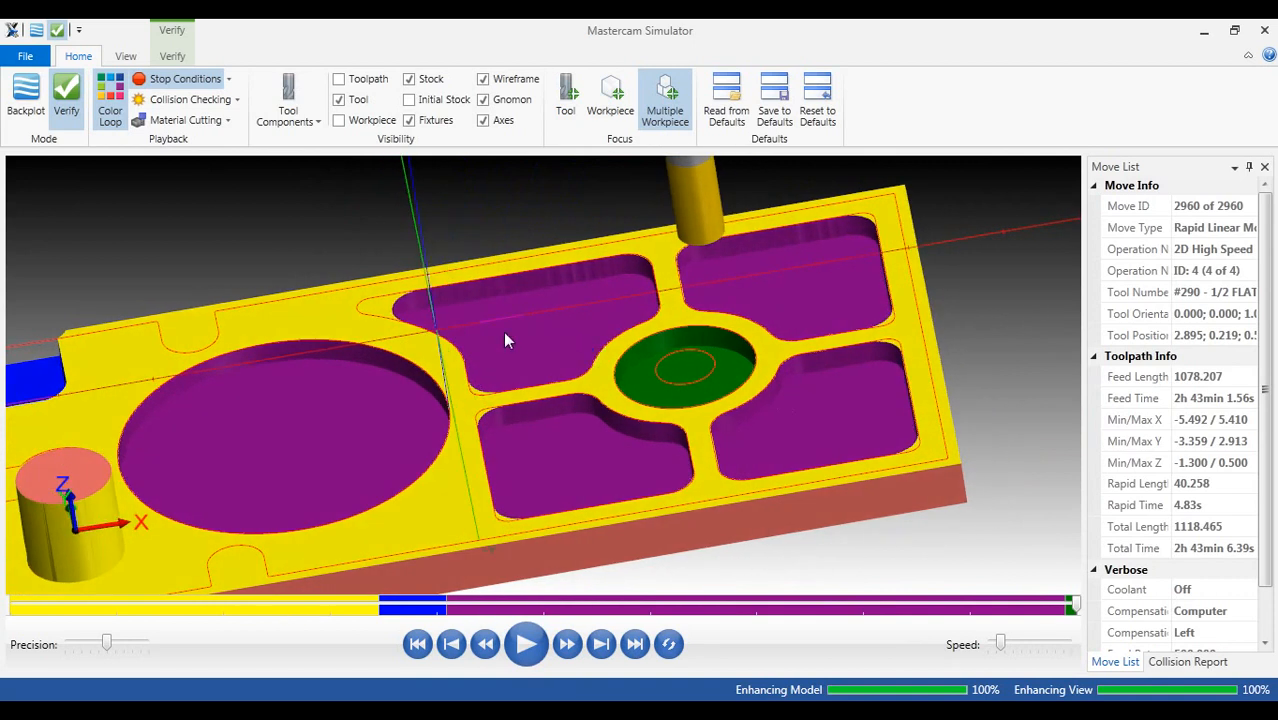
# Step: Show the workpiece model together with the machined stock to compare the two
pyautogui.scroll(2, 569, 348)
pyautogui.click(345, 121)
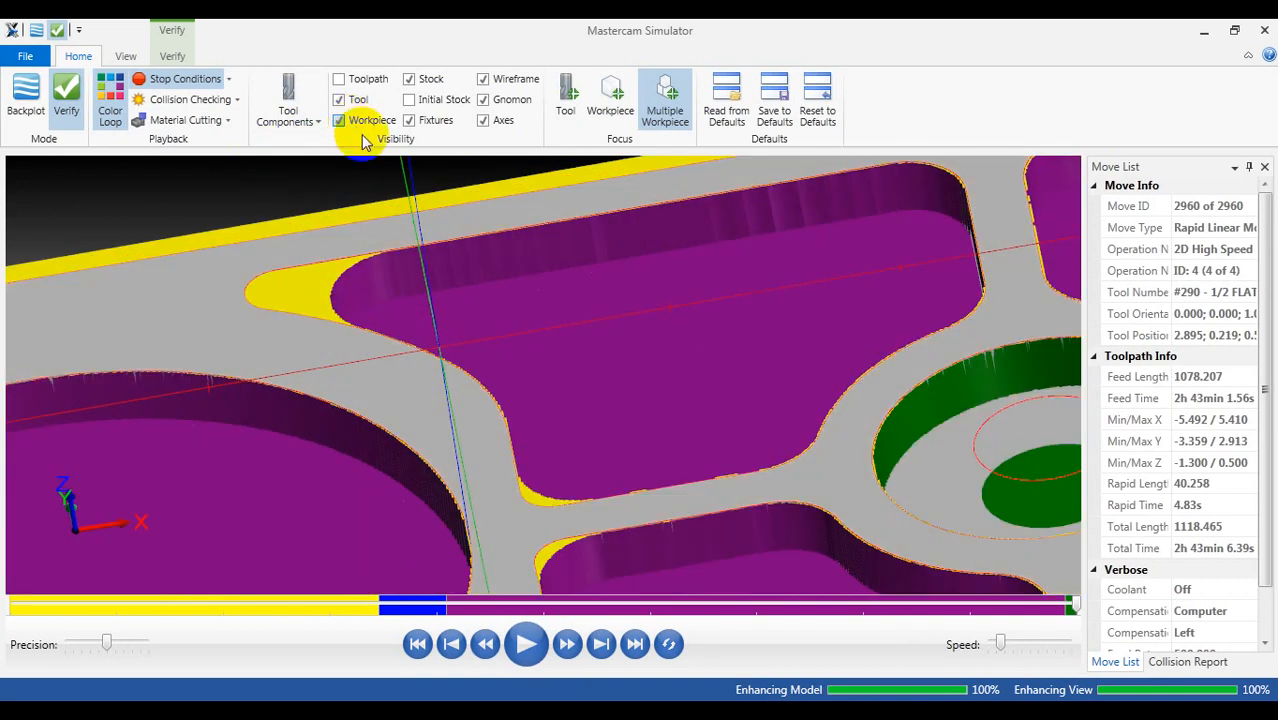
pyautogui.scroll(-5, 459, 264)
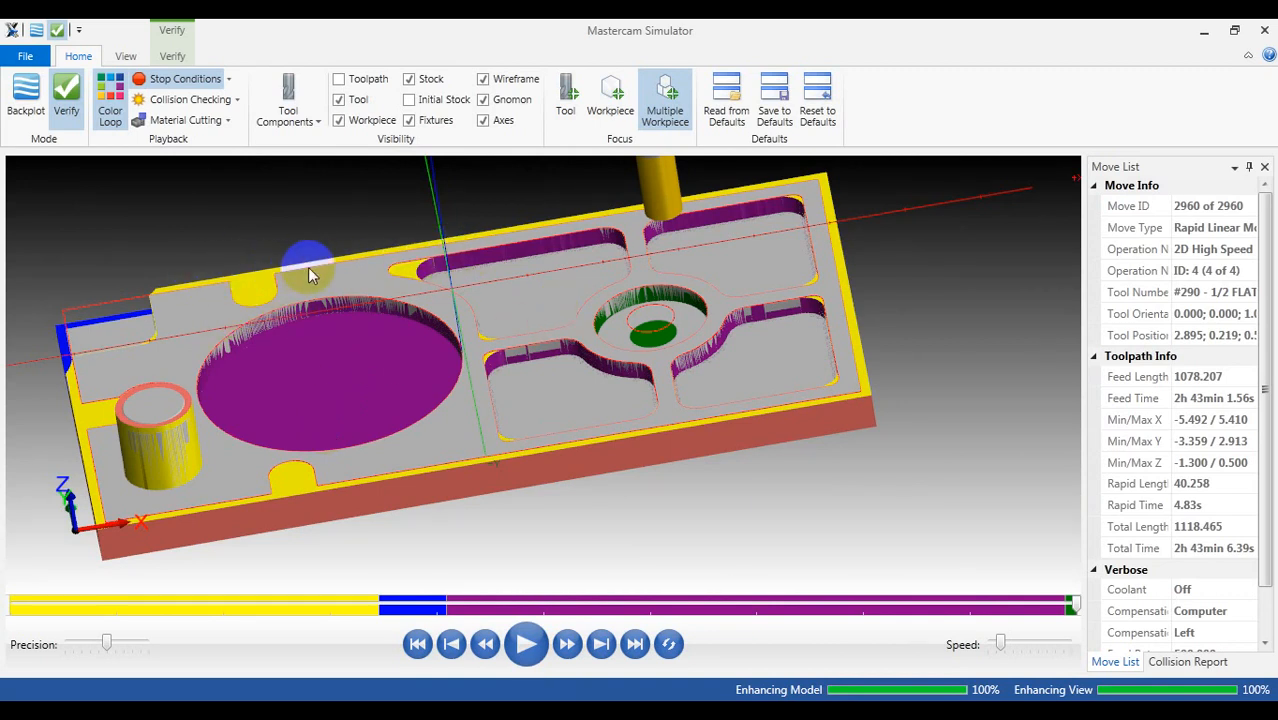
# Step: Inspect the outer edges, open slots and pockets for leftover stock against the workpiece model
pyautogui.scroll(5, 435, 298)
pyautogui.scroll(1, 436, 298)
pyautogui.scroll(-1, 440, 321)
pyautogui.scroll(-4, 961, 257)
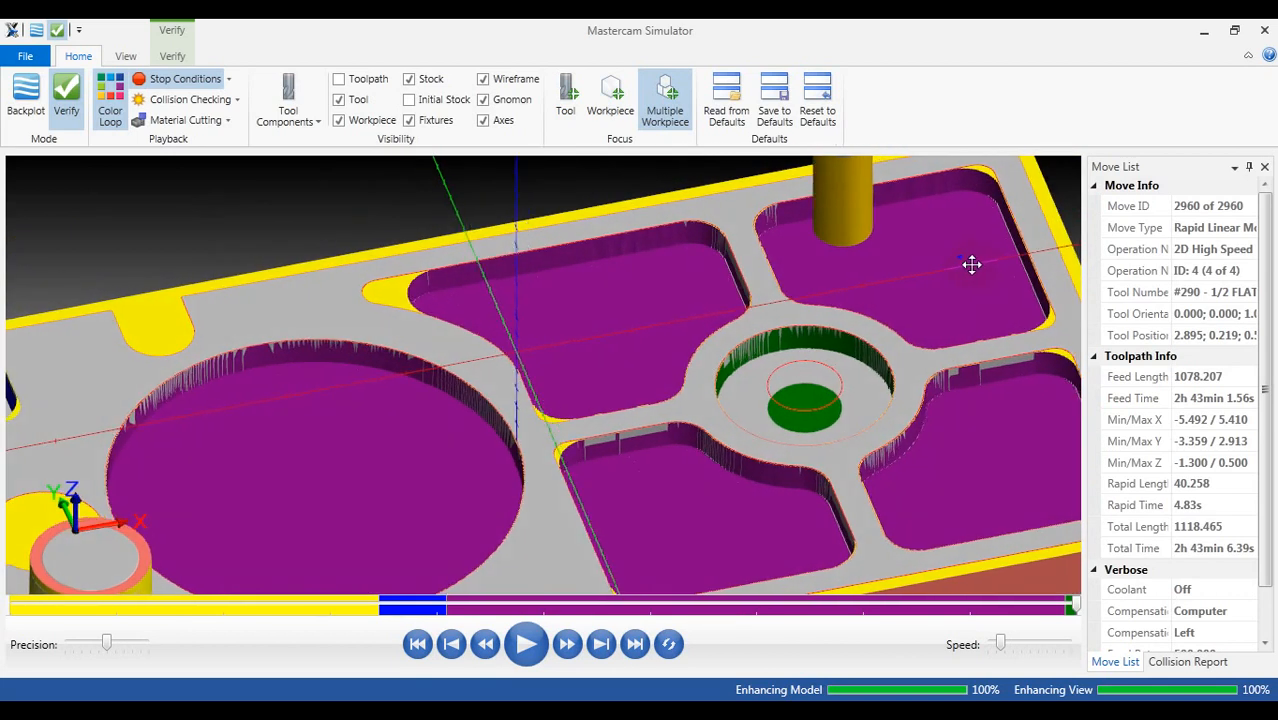
pyautogui.scroll(2, 984, 198)
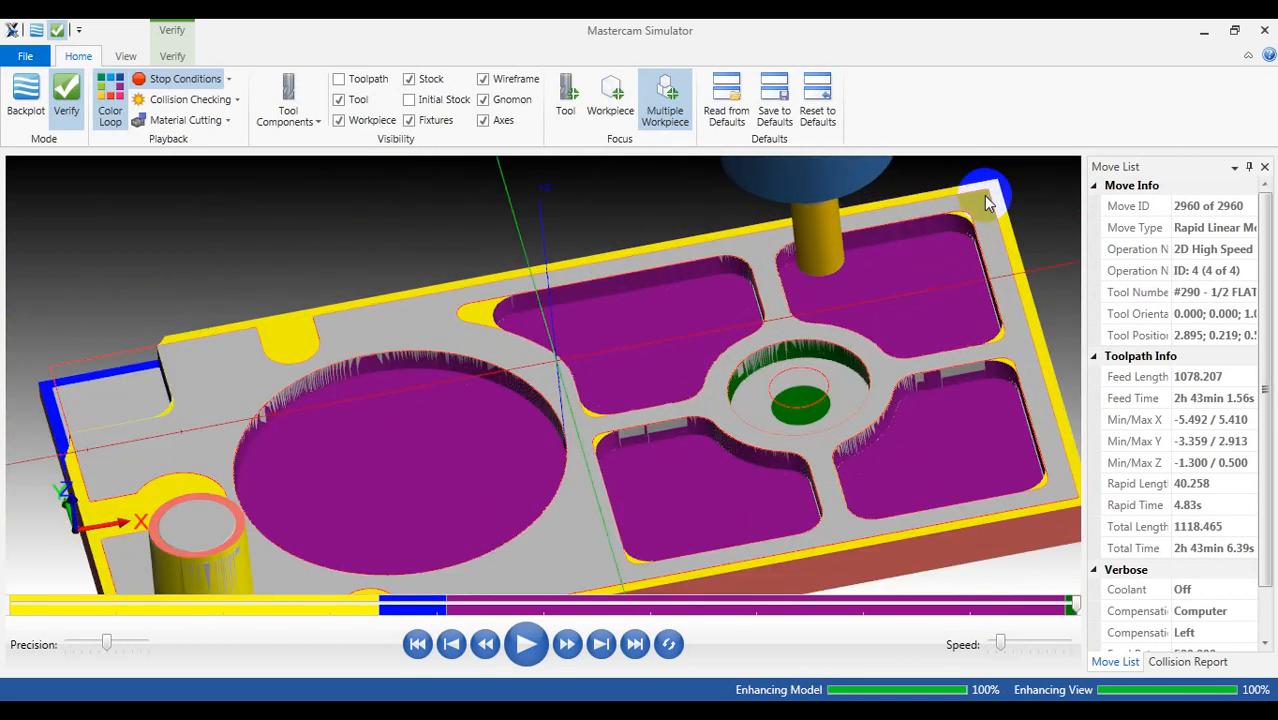
pyautogui.scroll(-2, 984, 198)
pyautogui.scroll(2, 610, 292)
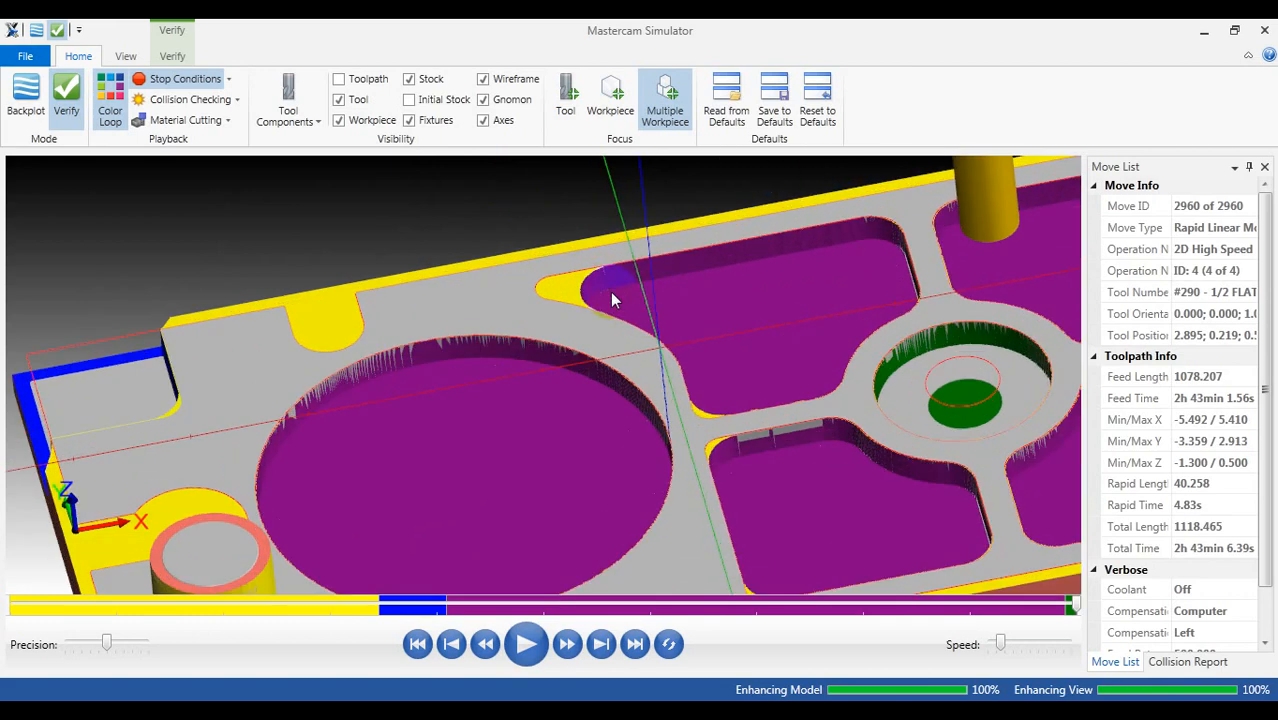
# Step: Examine the uncut material in the narrow corner of the pocket beside the large circular pocket
pyautogui.scroll(-1, 606, 292)
pyautogui.scroll(2, 619, 290)
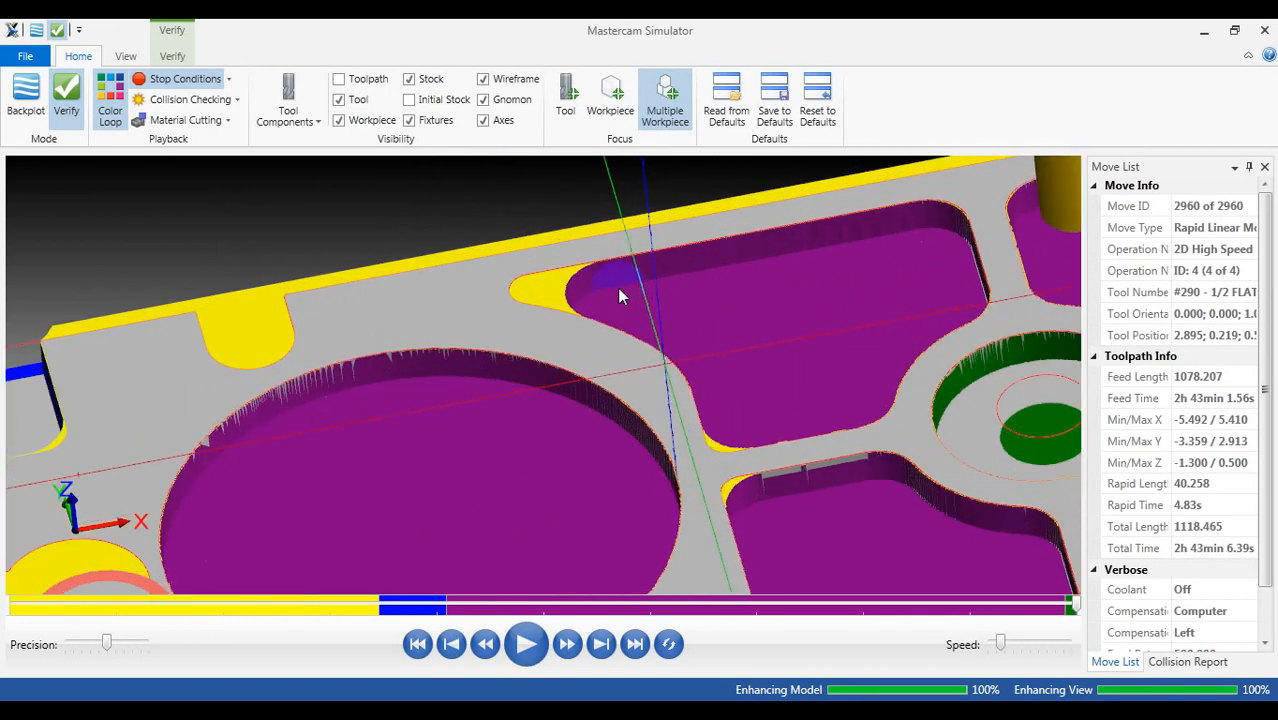
pyautogui.scroll(1, 600, 282)
pyautogui.scroll(-1, 600, 290)
pyautogui.scroll(2, 595, 285)
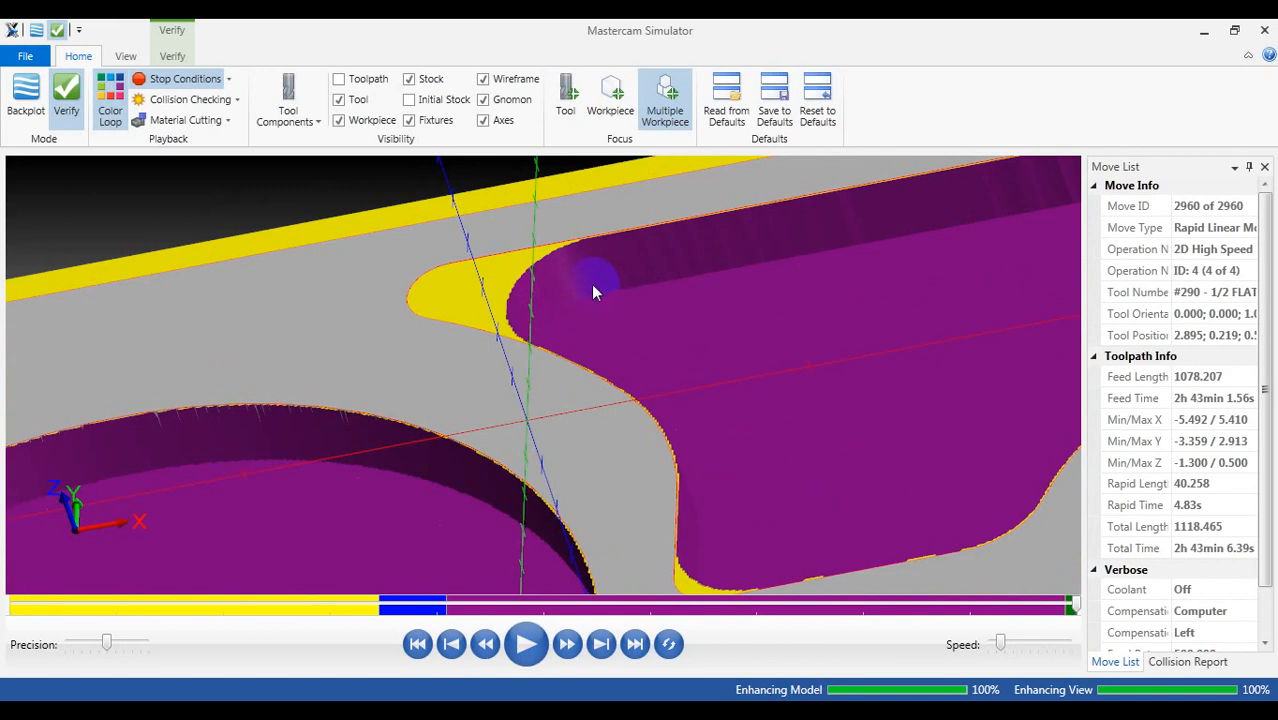
pyautogui.scroll(-2, 575, 281)
pyautogui.scroll(3, 510, 283)
pyautogui.scroll(-4, 465, 289)
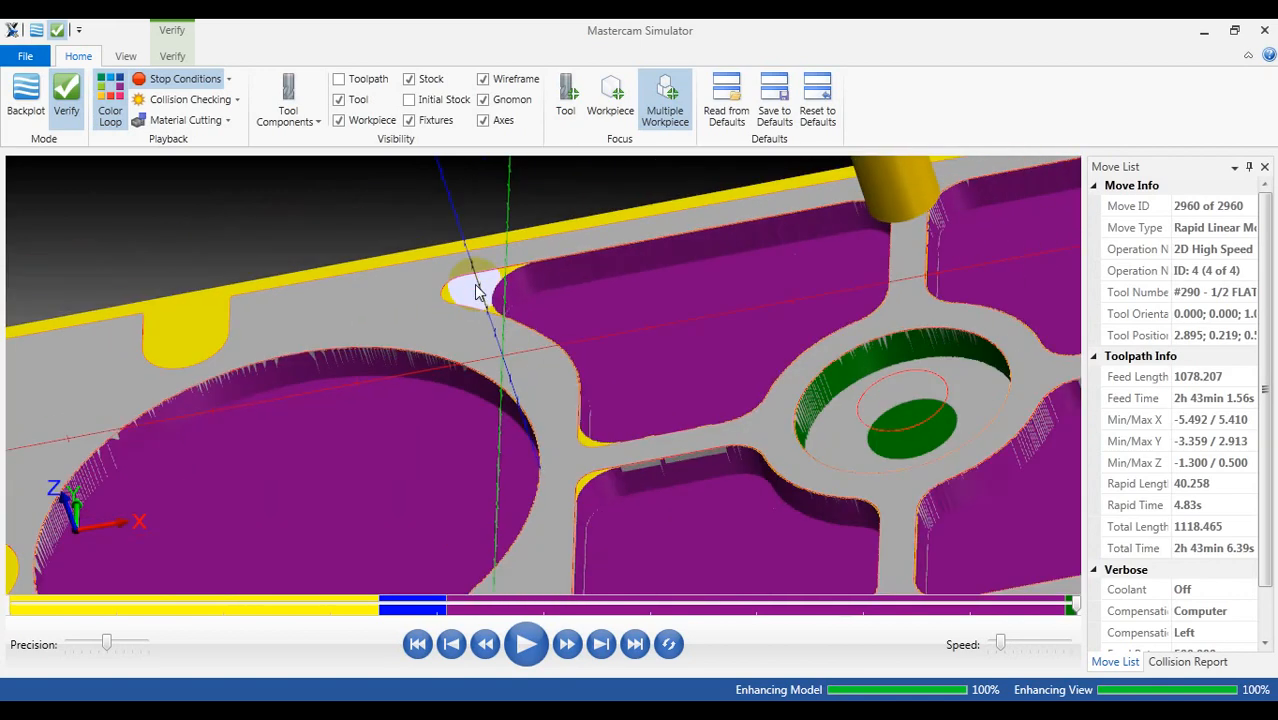
pyautogui.scroll(2, 524, 357)
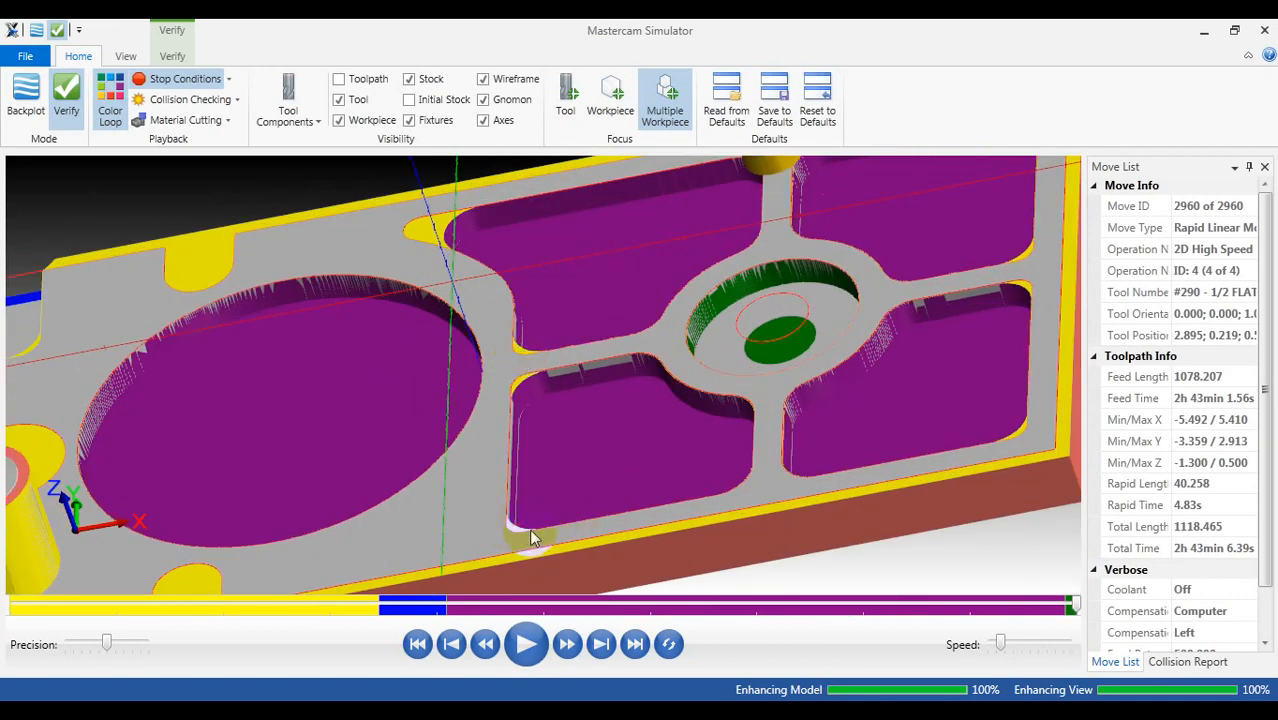
# Step: Check the inside corners of the four pockets around the center bore for remaining material
pyautogui.moveTo(765, 428); pyautogui.dragTo(834, 323, button='middle')
pyautogui.scroll(-3, 983, 414)
pyautogui.scroll(3, 862, 319)
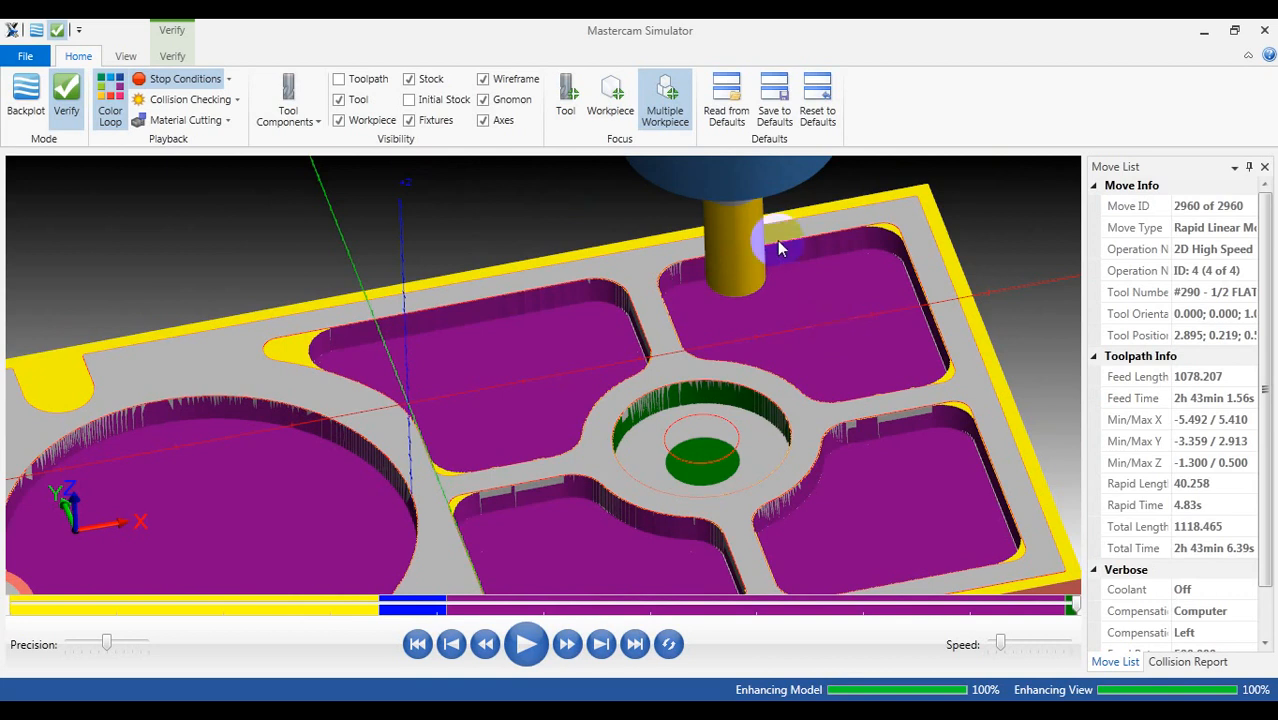
pyautogui.scroll(-1, 778, 241)
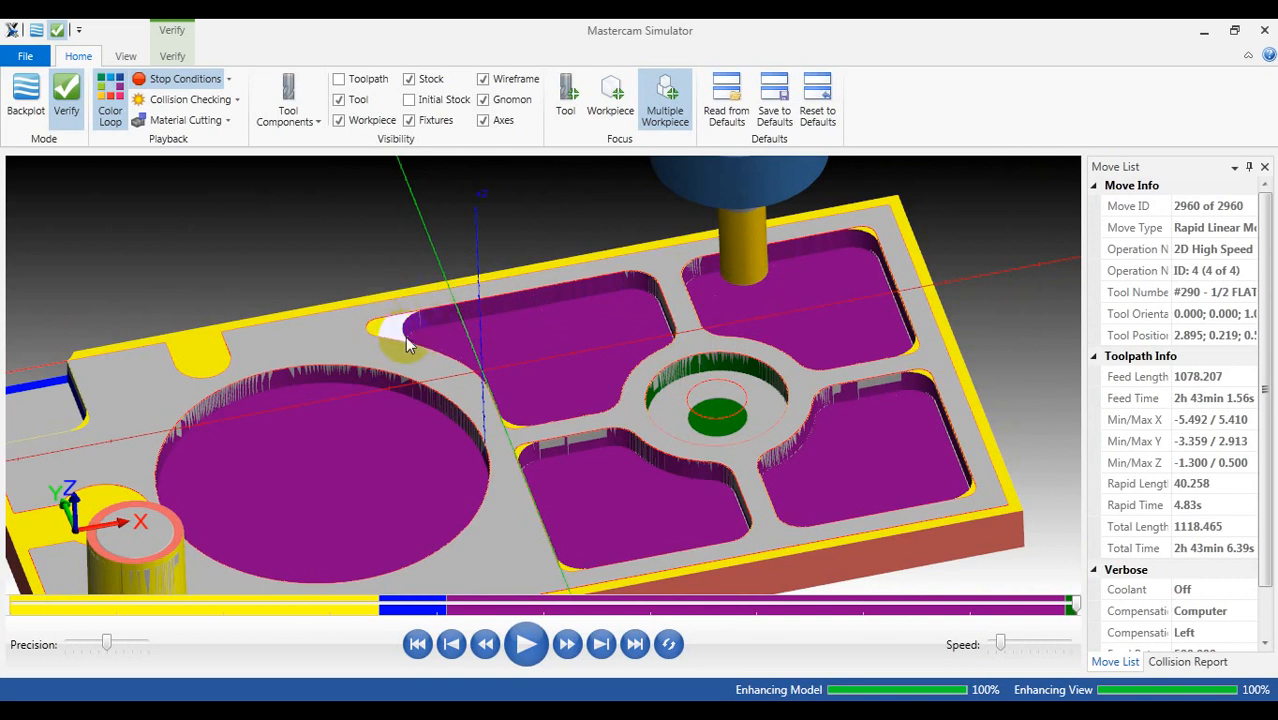
# Step: Compare the cut radius in the tapered pocket corner with the workpiece outline at close range
pyautogui.scroll(6, 625, 283)
pyautogui.scroll(-6, 680, 272)
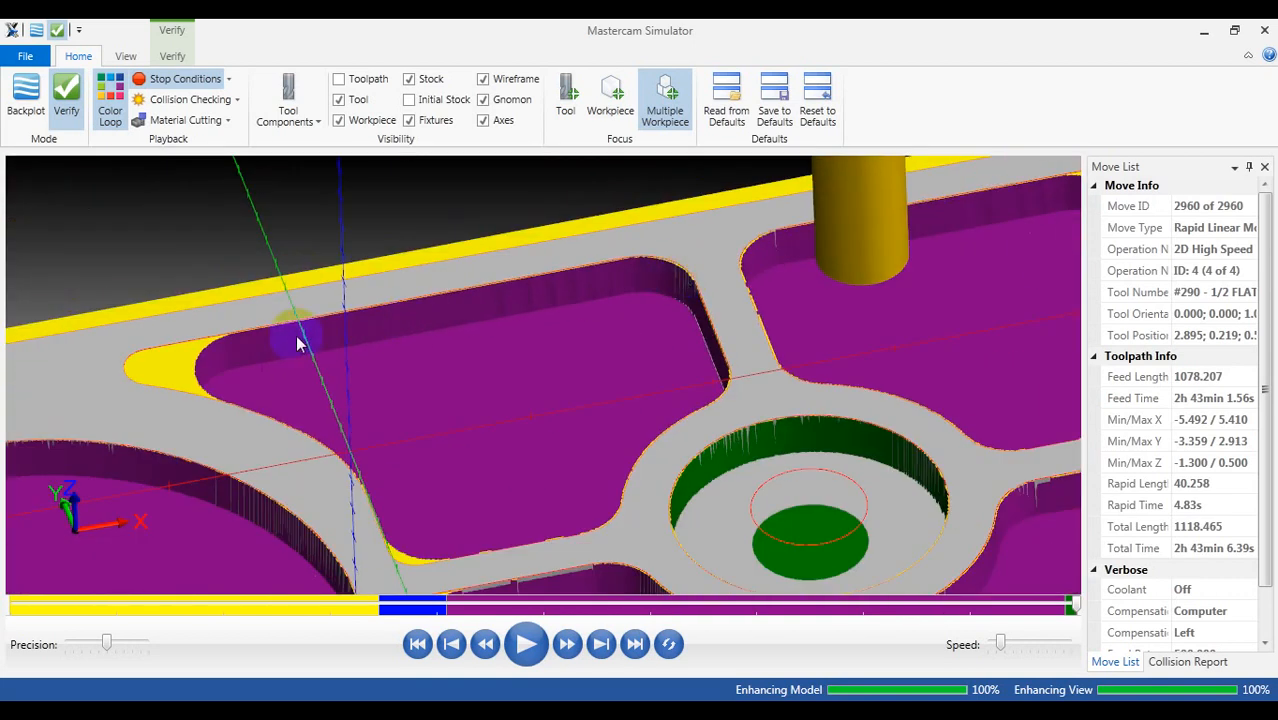
pyautogui.scroll(4, 297, 335)
pyautogui.scroll(-3, 606, 389)
pyautogui.scroll(3, 331, 379)
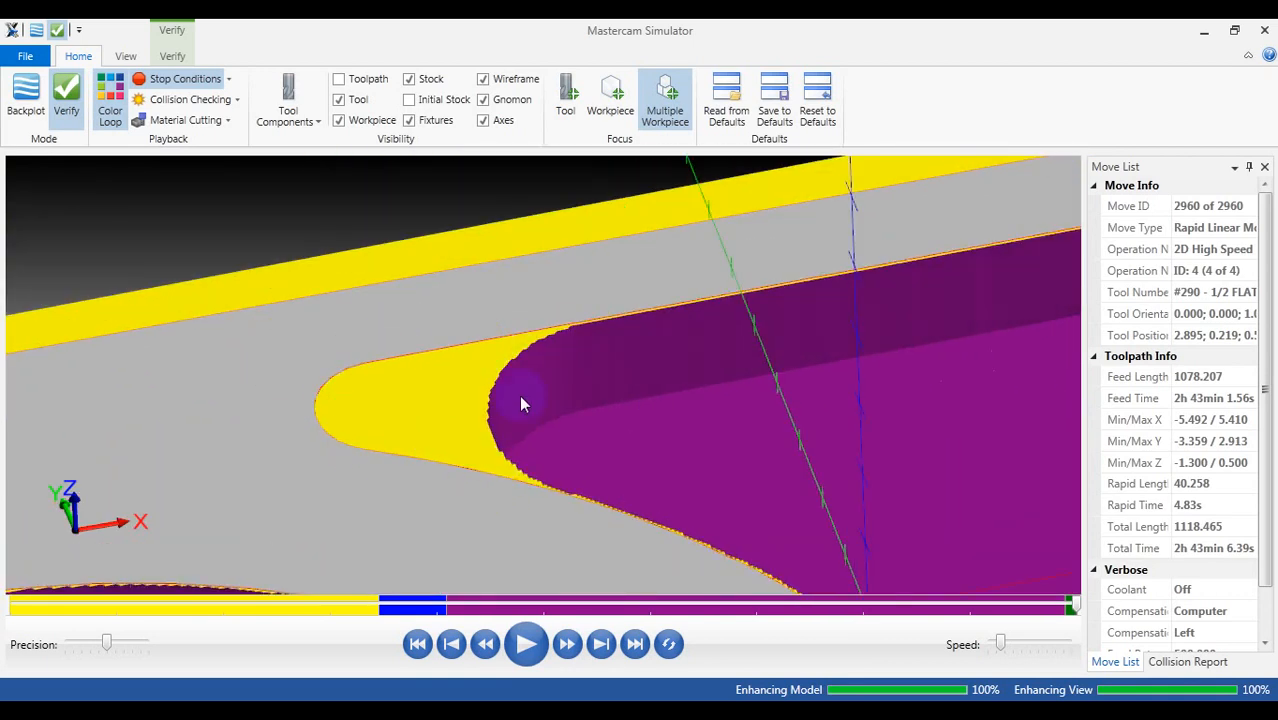
pyautogui.scroll(-3, 442, 371)
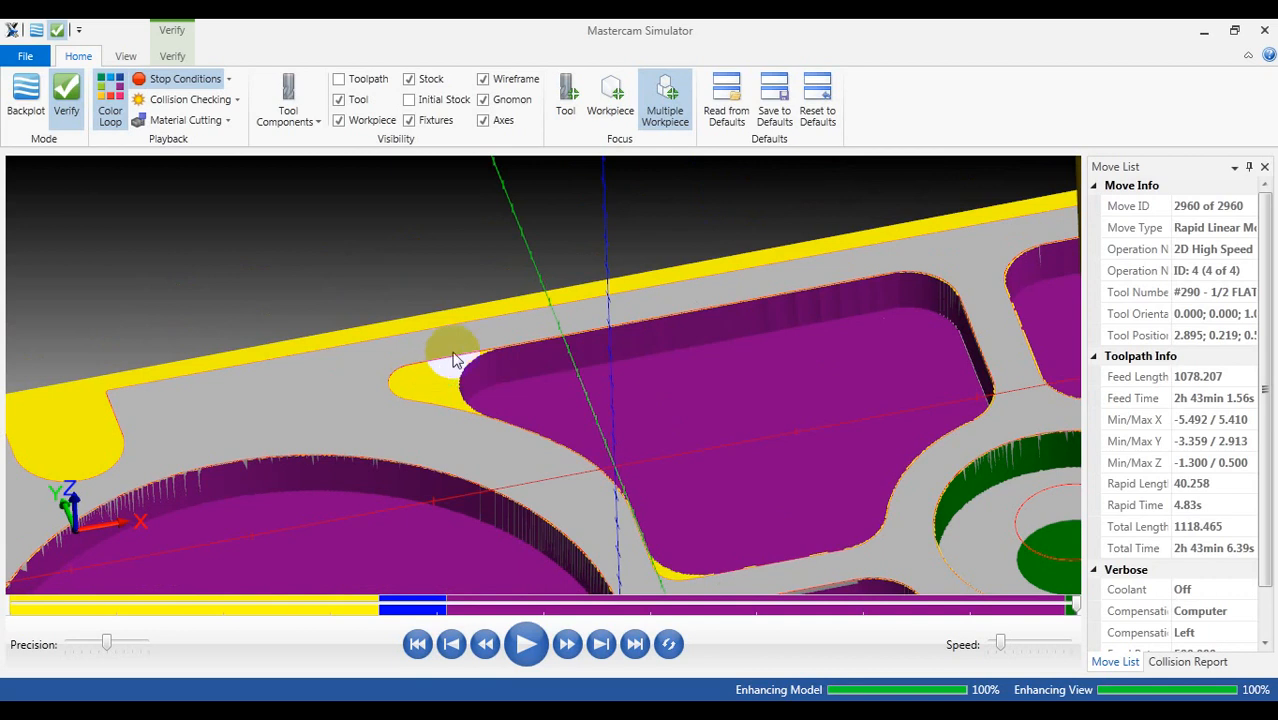
pyautogui.scroll(-3, 454, 360)
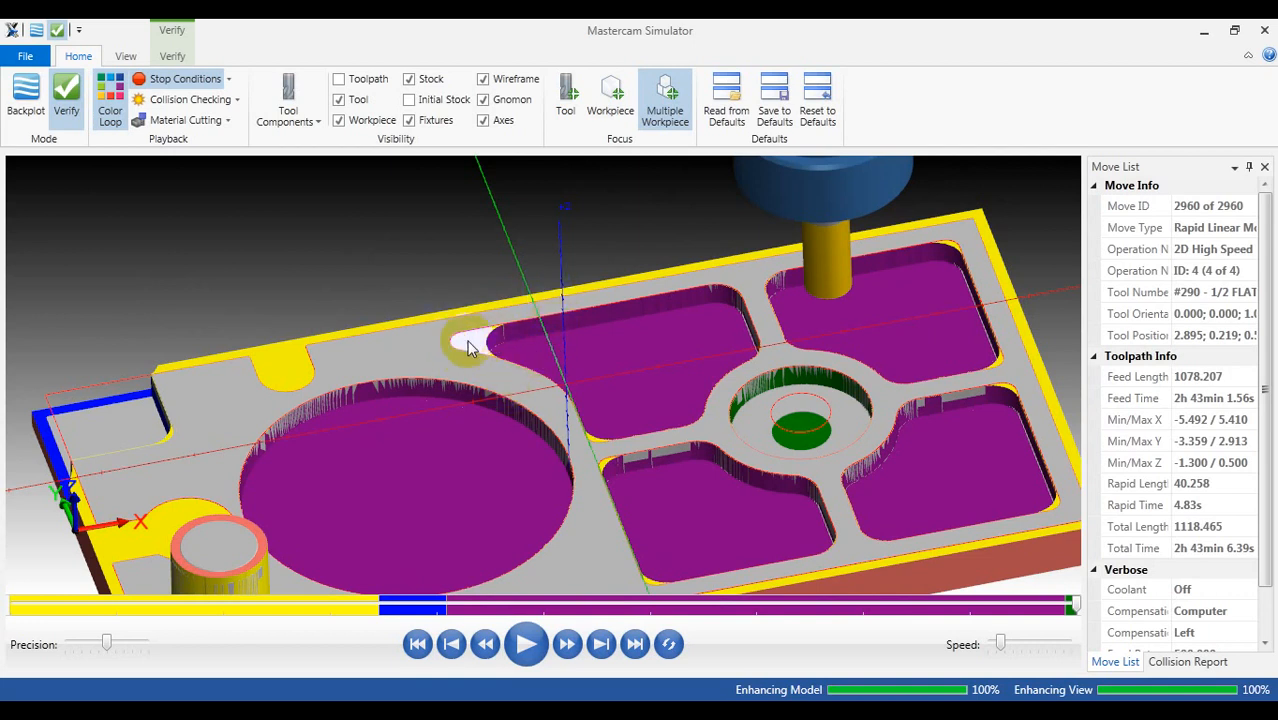
# Step: Review the whole part with the workpiece overlay for areas that still need machining
pyautogui.moveTo(616, 469); pyautogui.dragTo(596, 470, button='middle')
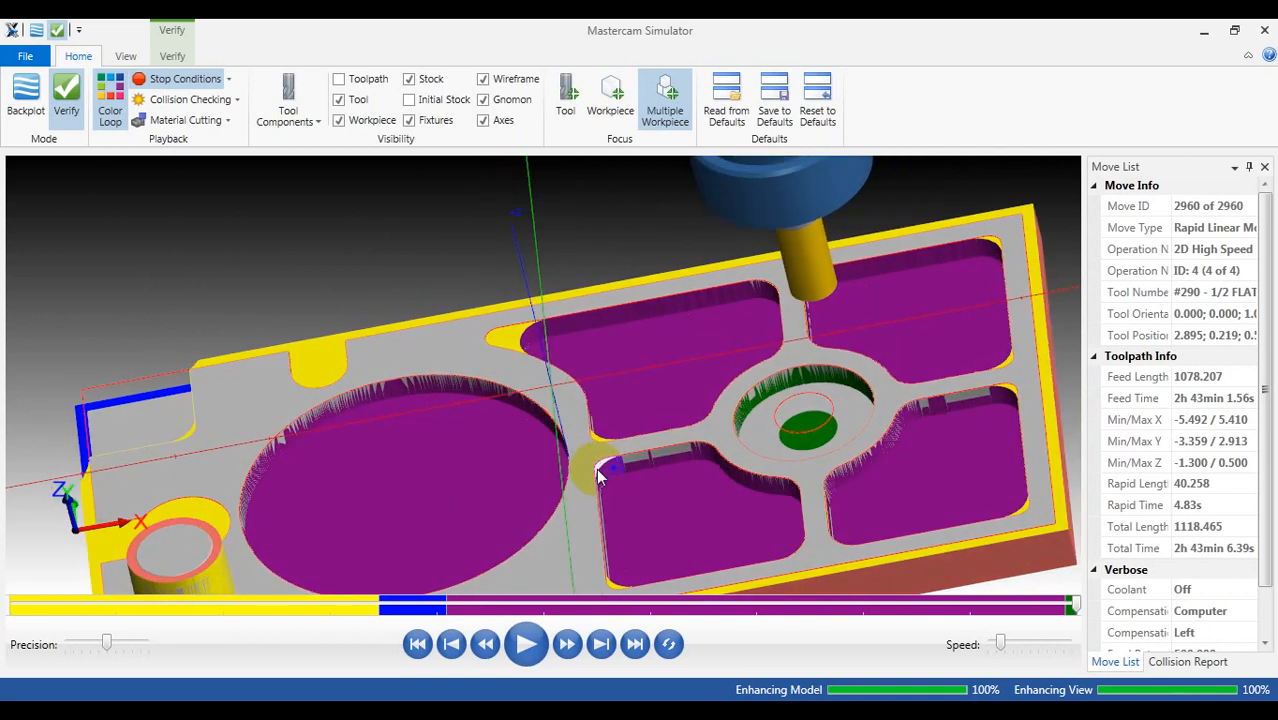
pyautogui.moveTo(564, 416); pyautogui.dragTo(585, 417, button='middle')
pyautogui.scroll(-2, 585, 425)
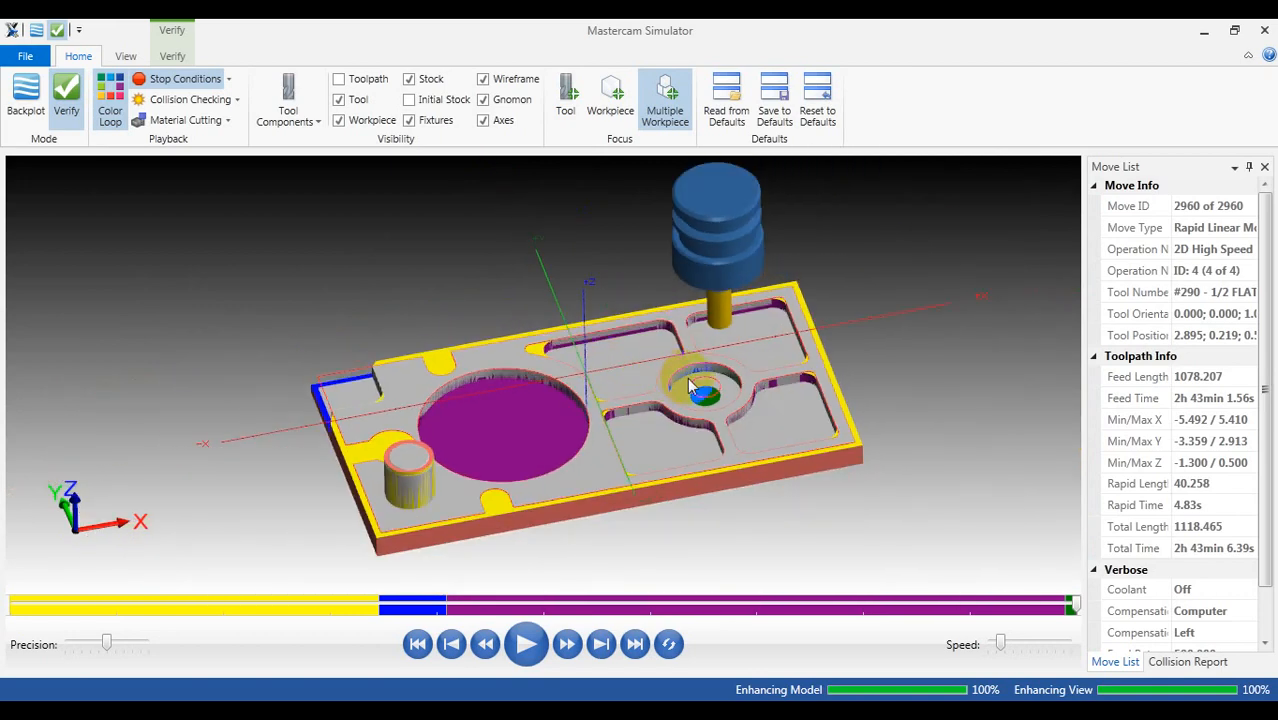
# Step: Inspect the leftover material in the tapered pocket corner and the neighbouring pockets around the center bore
pyautogui.scroll(6, 682, 376)
pyautogui.moveTo(957, 358)
pyautogui.mouseDown(button='middle')
pyautogui.moveTo(965, 408)
pyautogui.moveTo(956, 360)
pyautogui.mouseUp(button='middle')
pyautogui.scroll(-4, 853, 345)
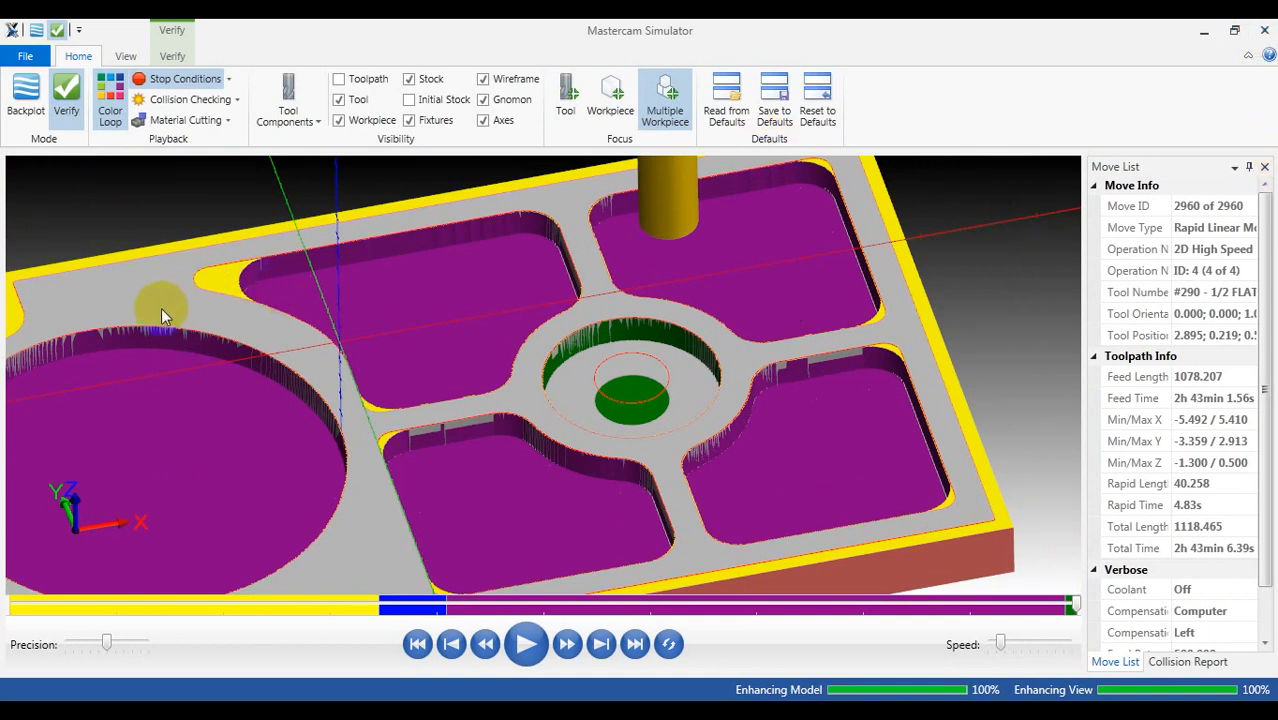
pyautogui.scroll(3, 209, 274)
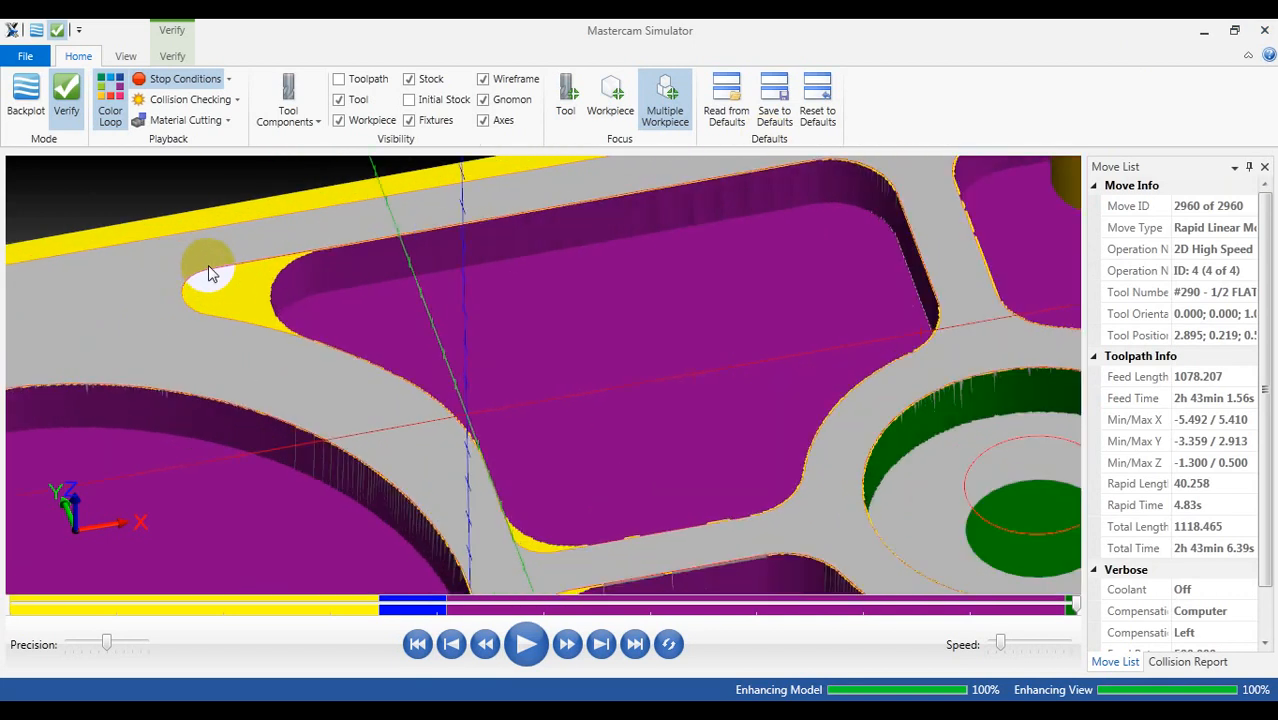
pyautogui.scroll(-3, 215, 273)
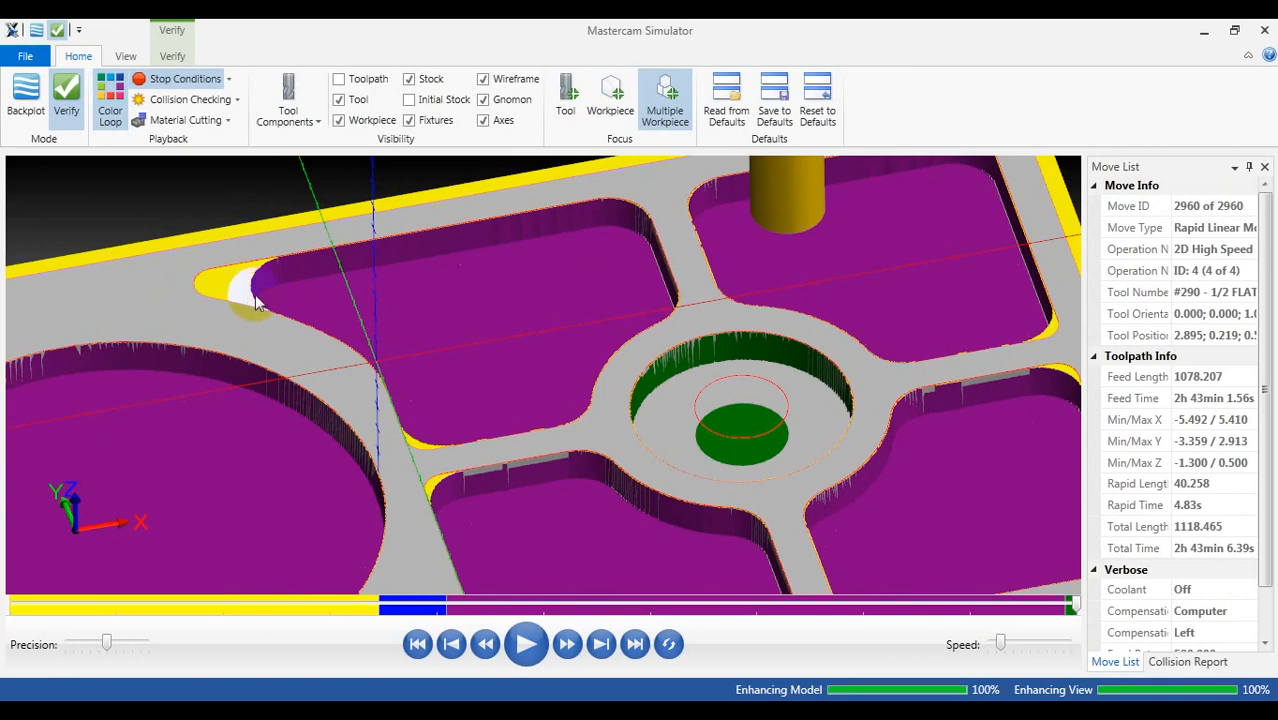
pyautogui.scroll(-2, 454, 360)
pyautogui.moveTo(454, 362); pyautogui.dragTo(450, 398, button='middle')
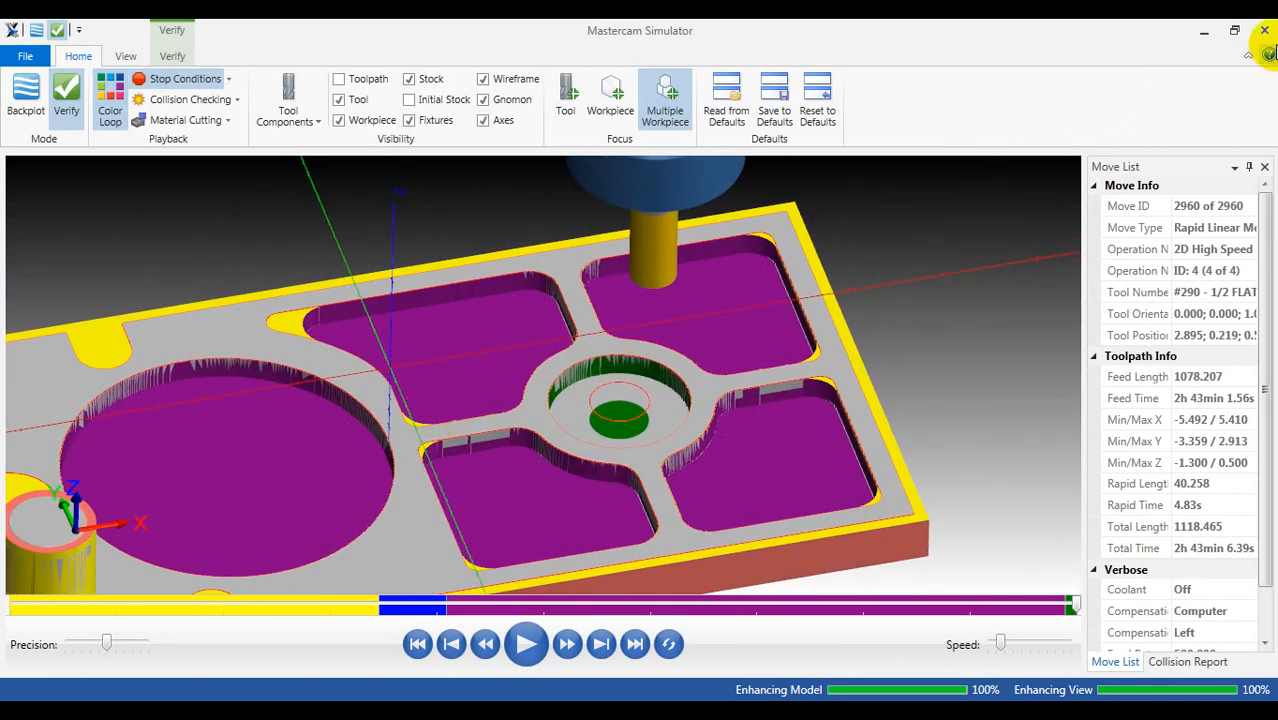
# Step: Close the simulator and review the pockets on the part model in the main Mastercam window
pyautogui.click(1266, 31)
pyautogui.moveTo(678, 322); pyautogui.dragTo(671, 325, button='middle')
pyautogui.click(49, 402)
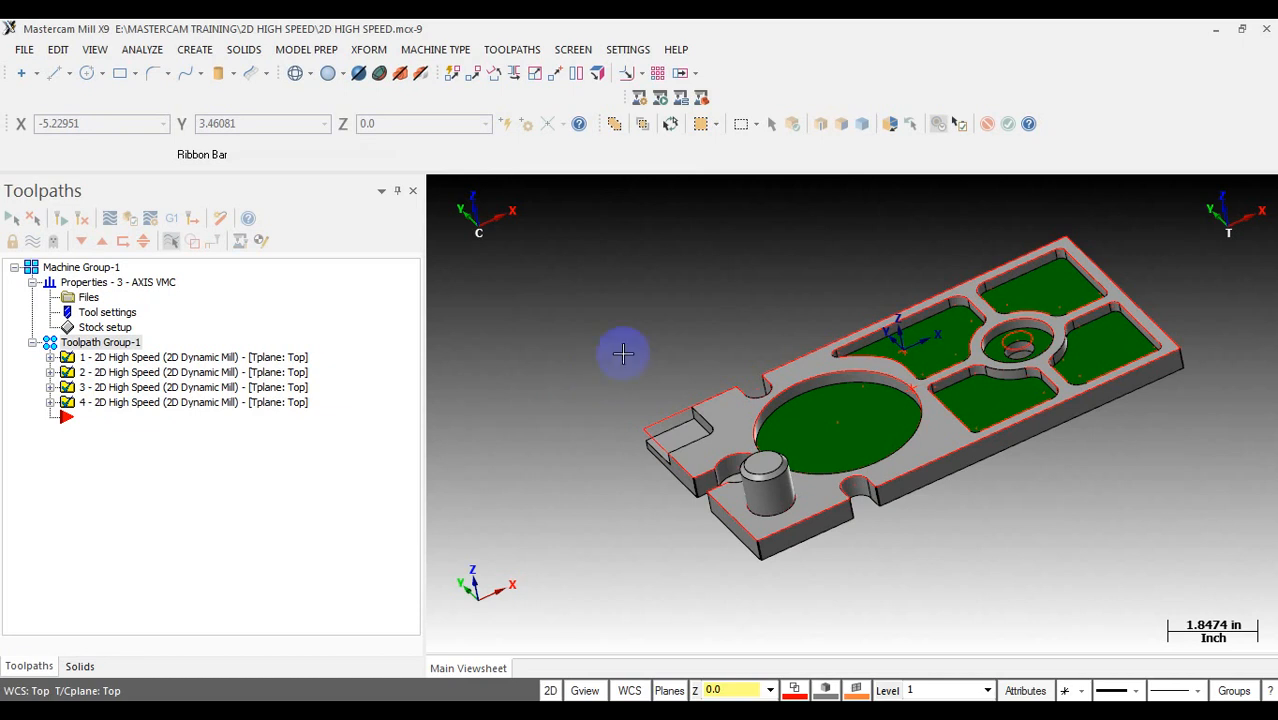
pyautogui.scroll(4, 919, 414)
pyautogui.moveTo(953, 436); pyautogui.dragTo(699, 471, button='middle')
pyautogui.scroll(2, 1010, 240)
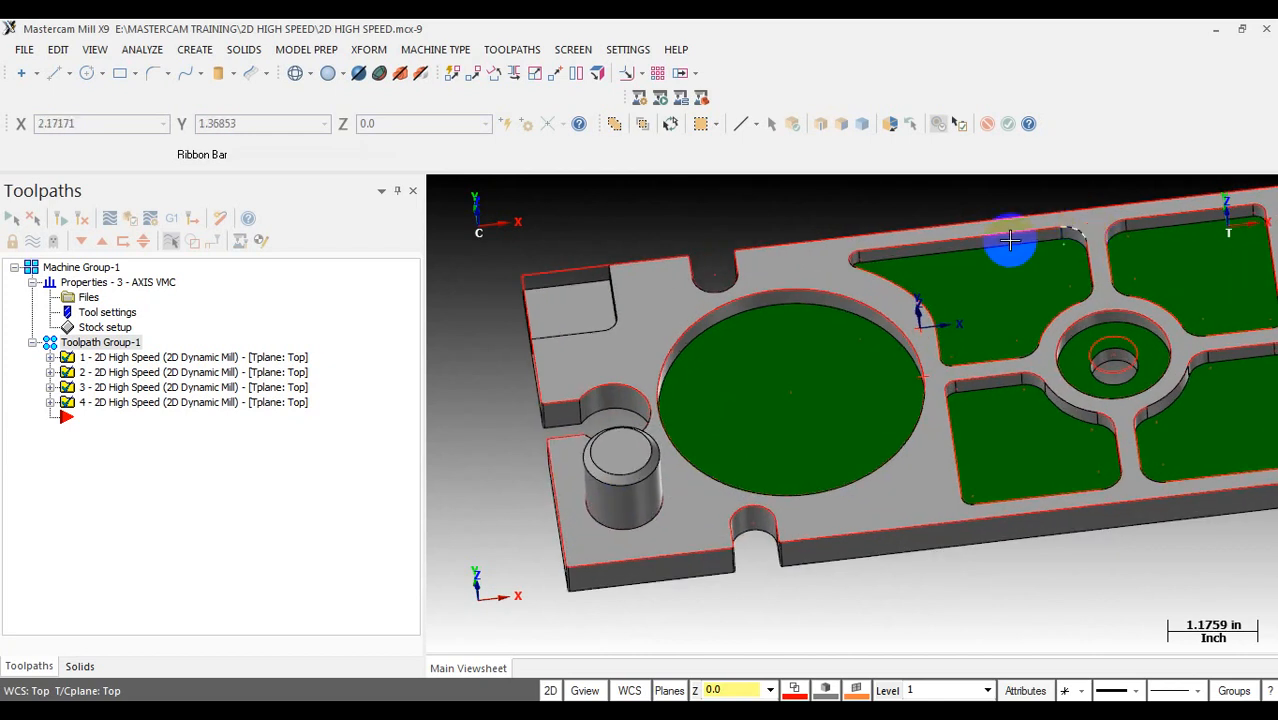
pyautogui.click(686, 304)
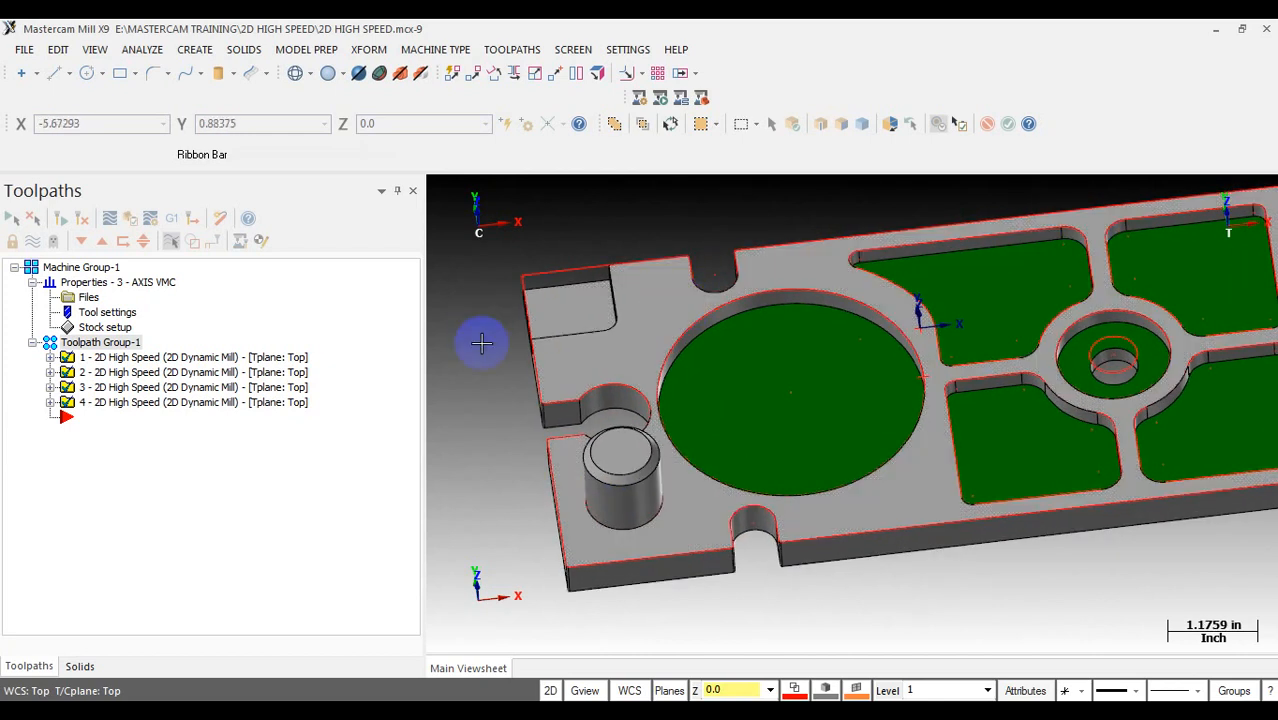
pyautogui.scroll(-2, 483, 325)
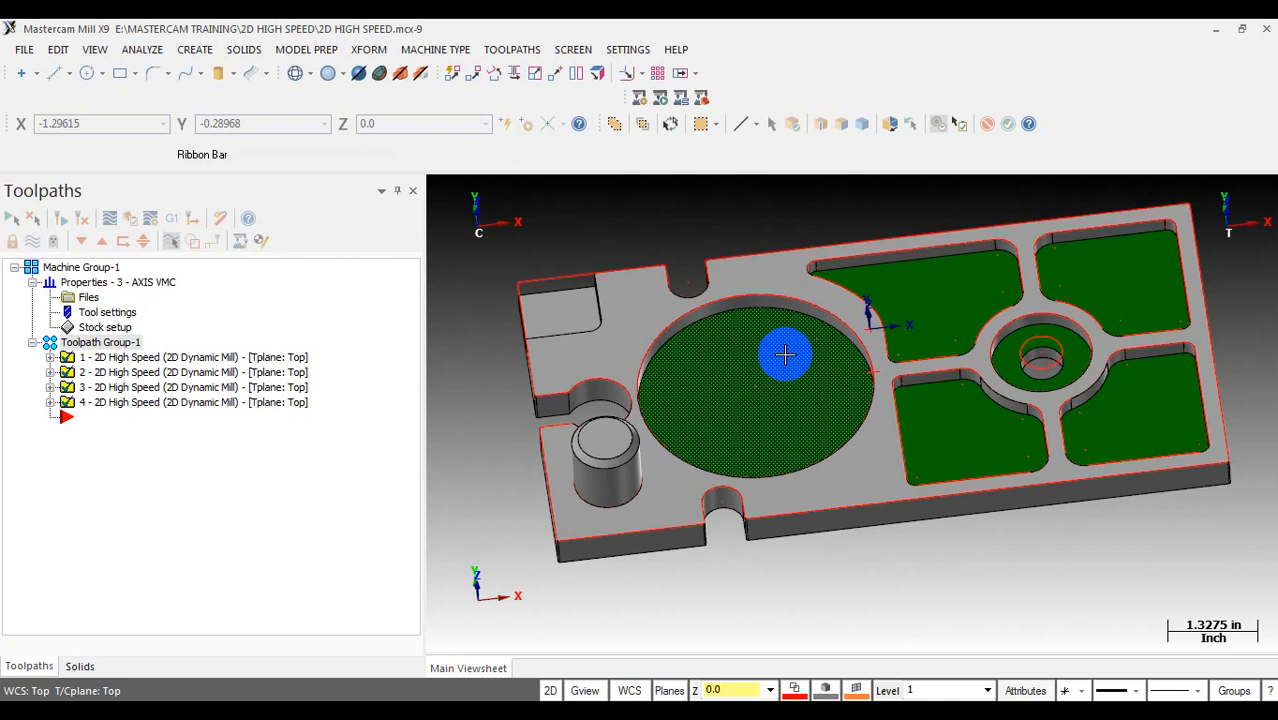
pyautogui.moveTo(785, 354)
pyautogui.mouseDown(button='middle')
pyautogui.moveTo(760, 407)
pyautogui.moveTo(780, 393)
pyautogui.mouseUp(button='middle')
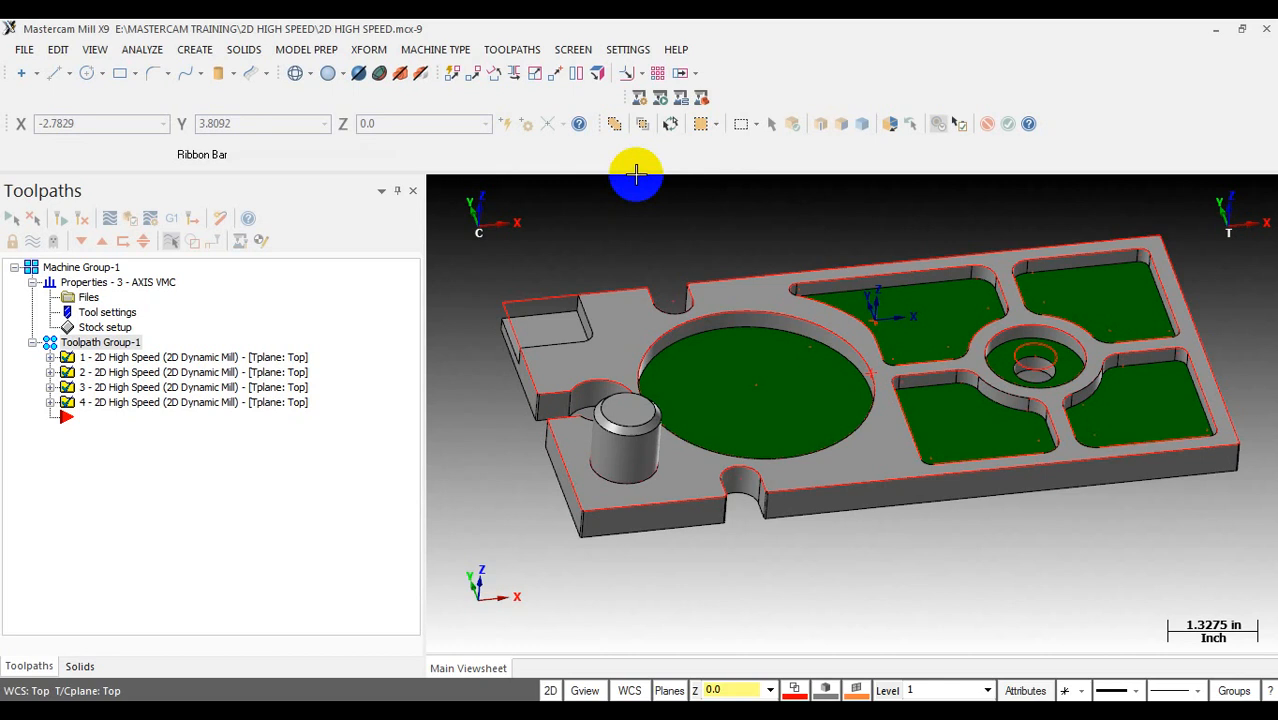
# Step: Start a 2D High Speed Dynamic Mill toolpath and chain the tapered pocket's wireframe outline as the first machining region
pyautogui.click(516, 52)
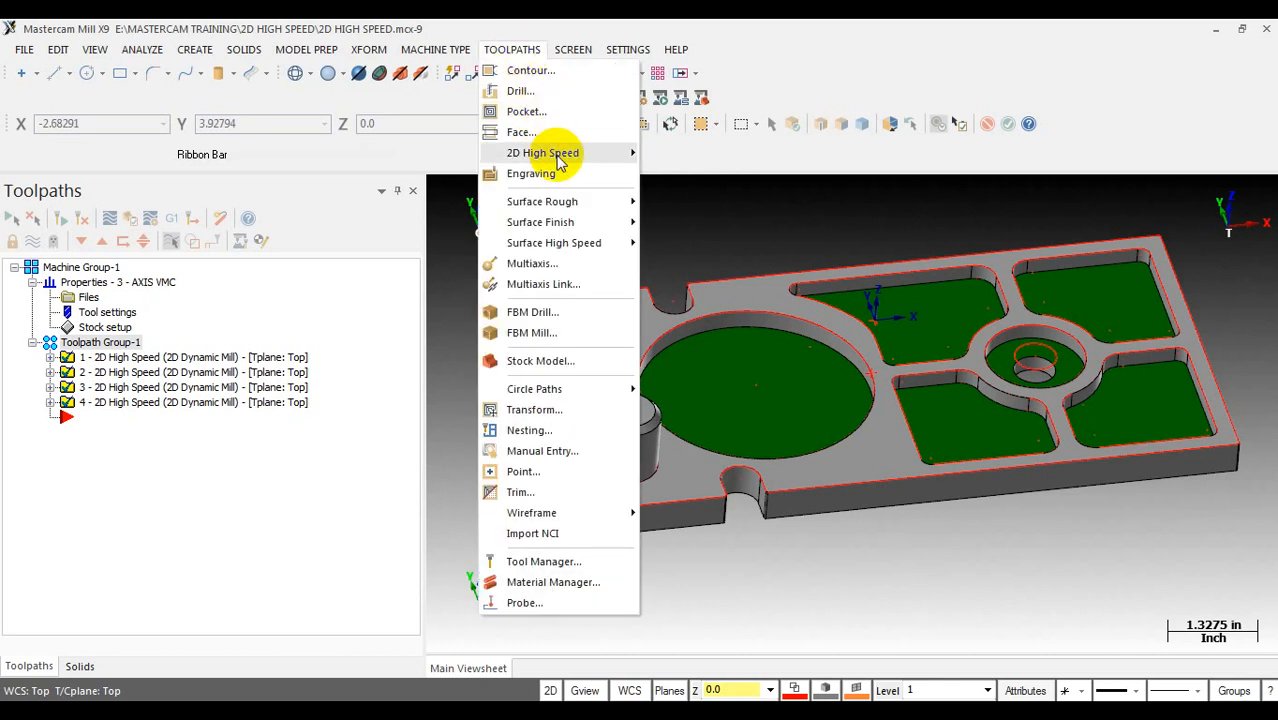
pyautogui.moveTo(556, 155)
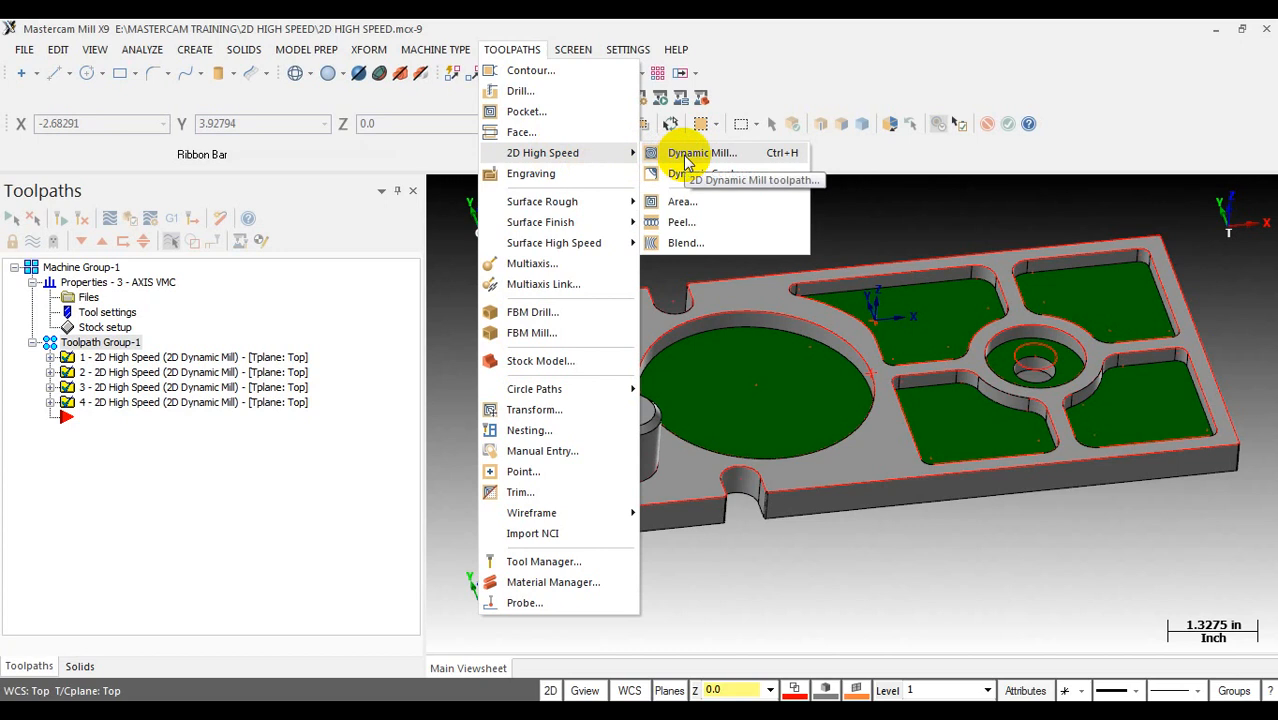
pyautogui.click(739, 155)
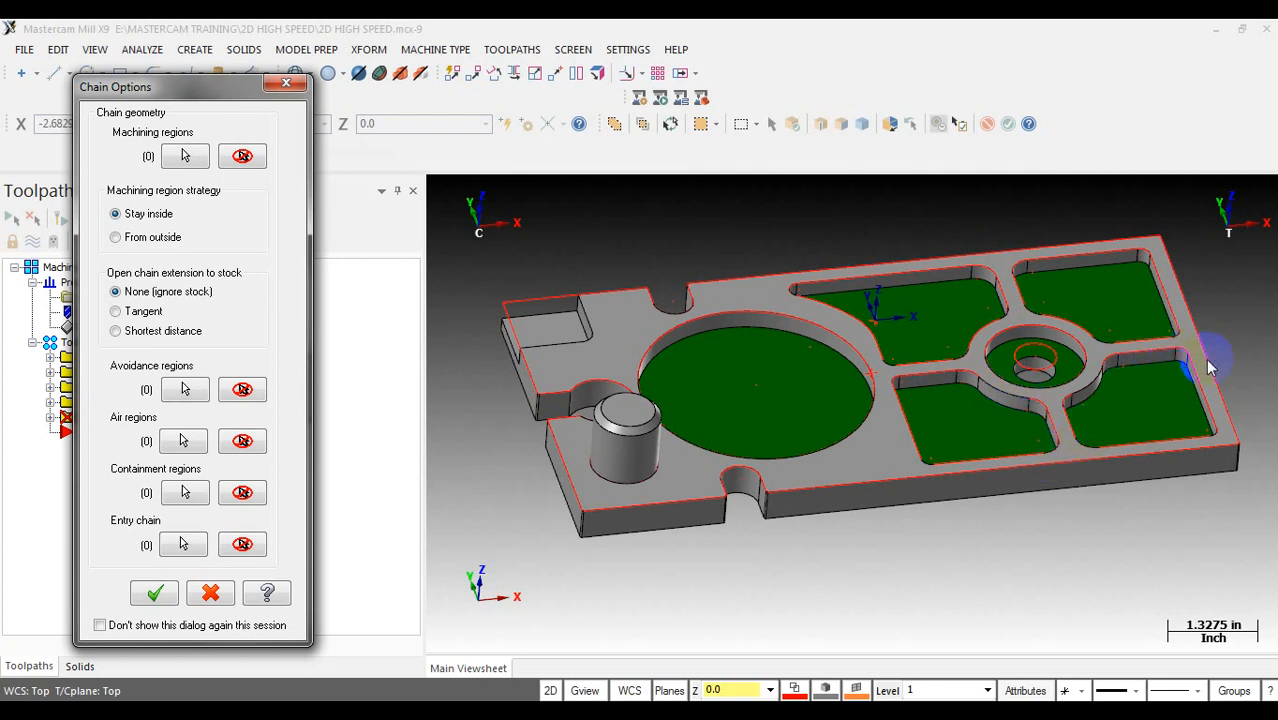
pyautogui.click(190, 157)
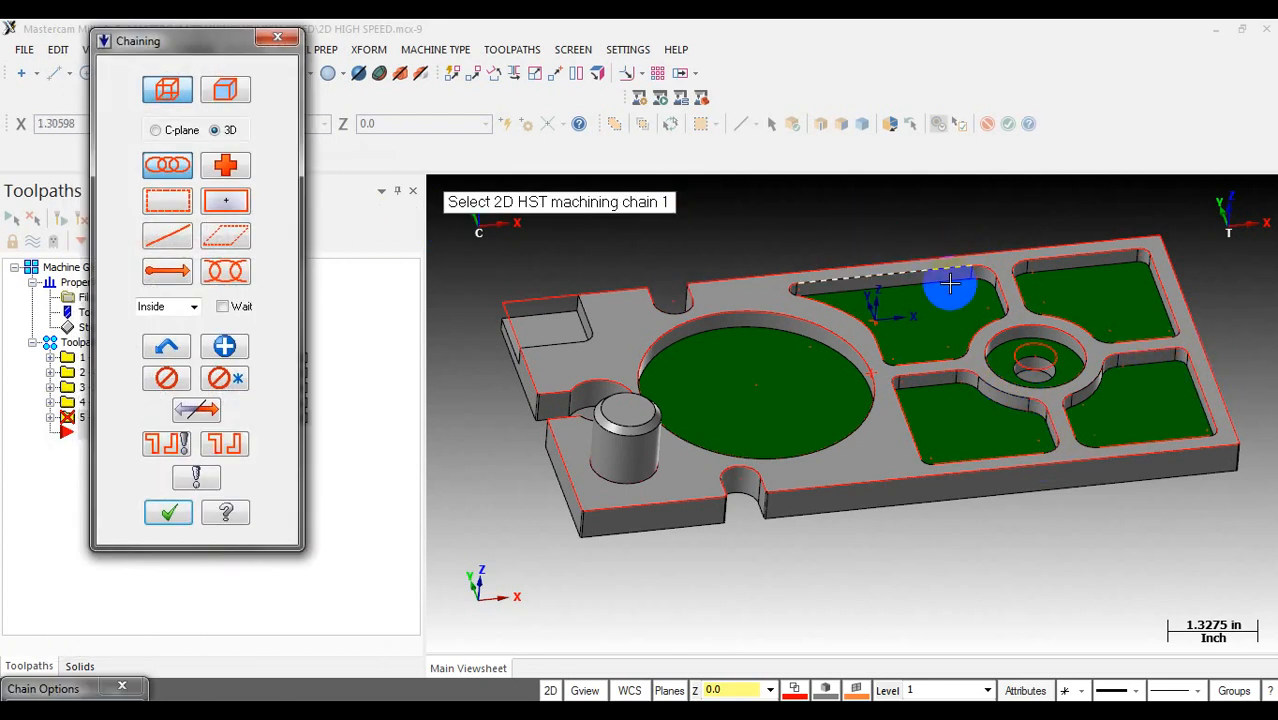
pyautogui.scroll(2, 918, 270)
pyautogui.scroll(1, 918, 270)
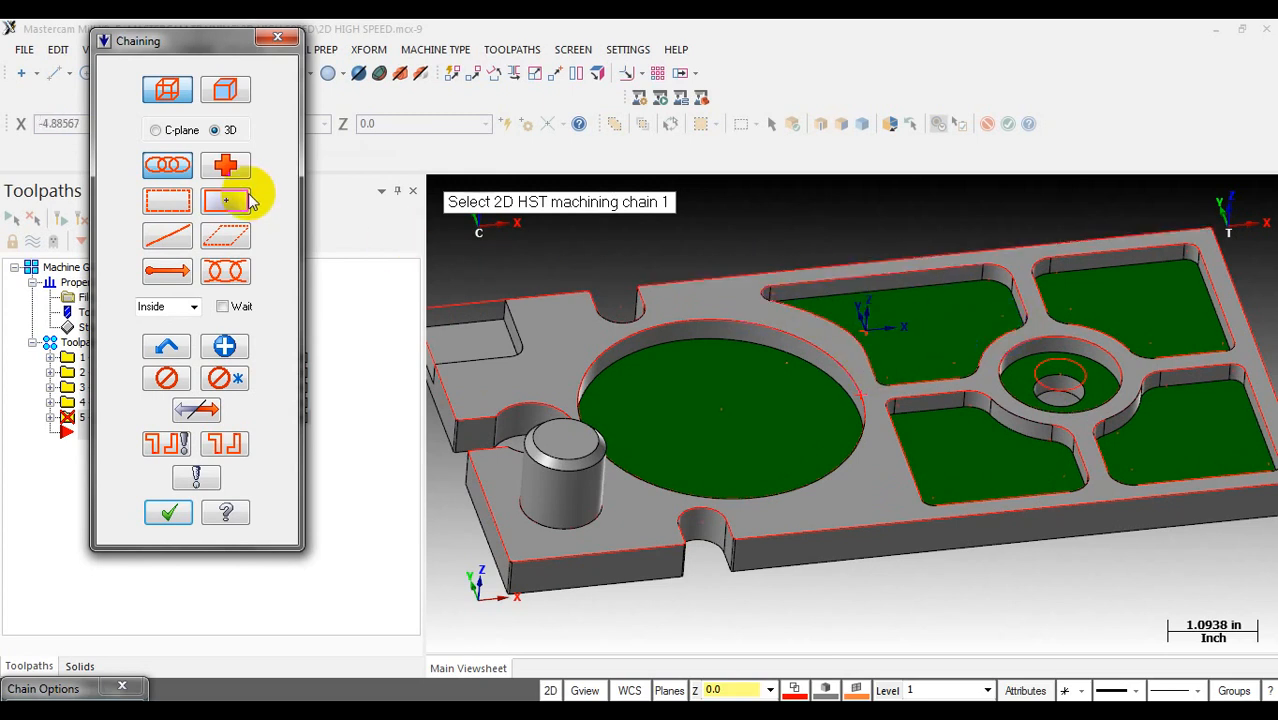
pyautogui.click(152, 168)
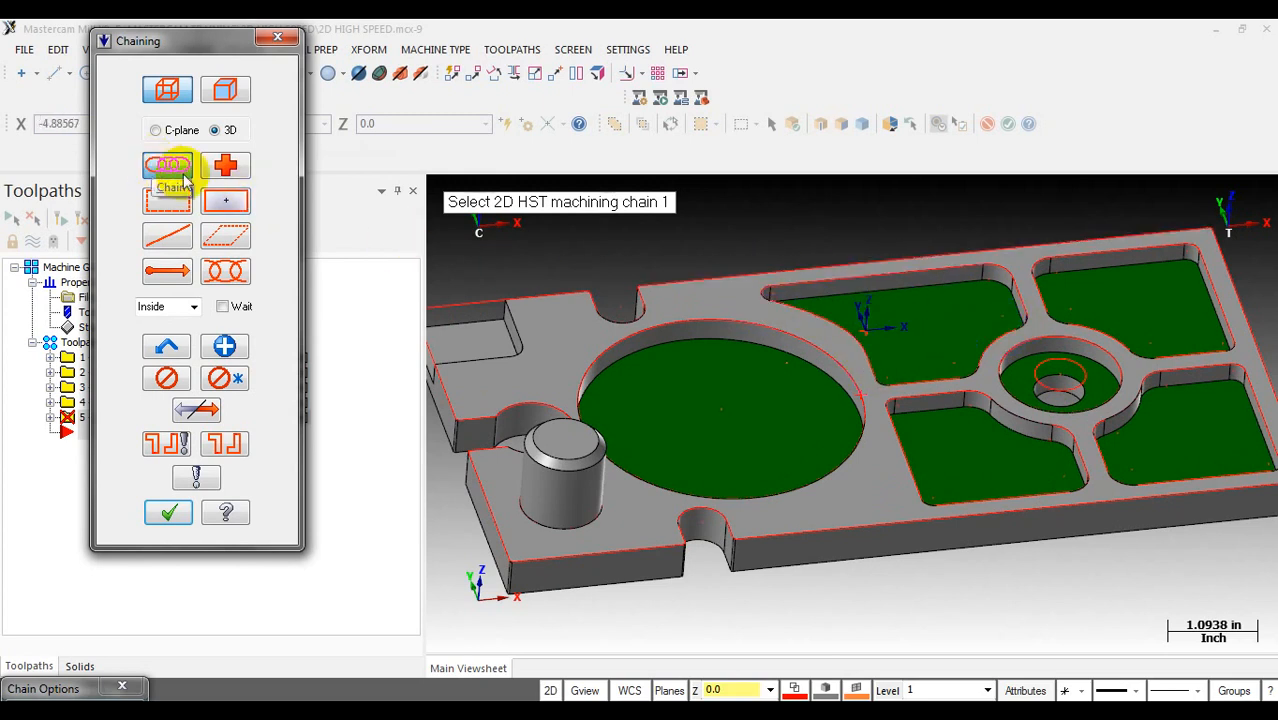
pyautogui.click(927, 265)
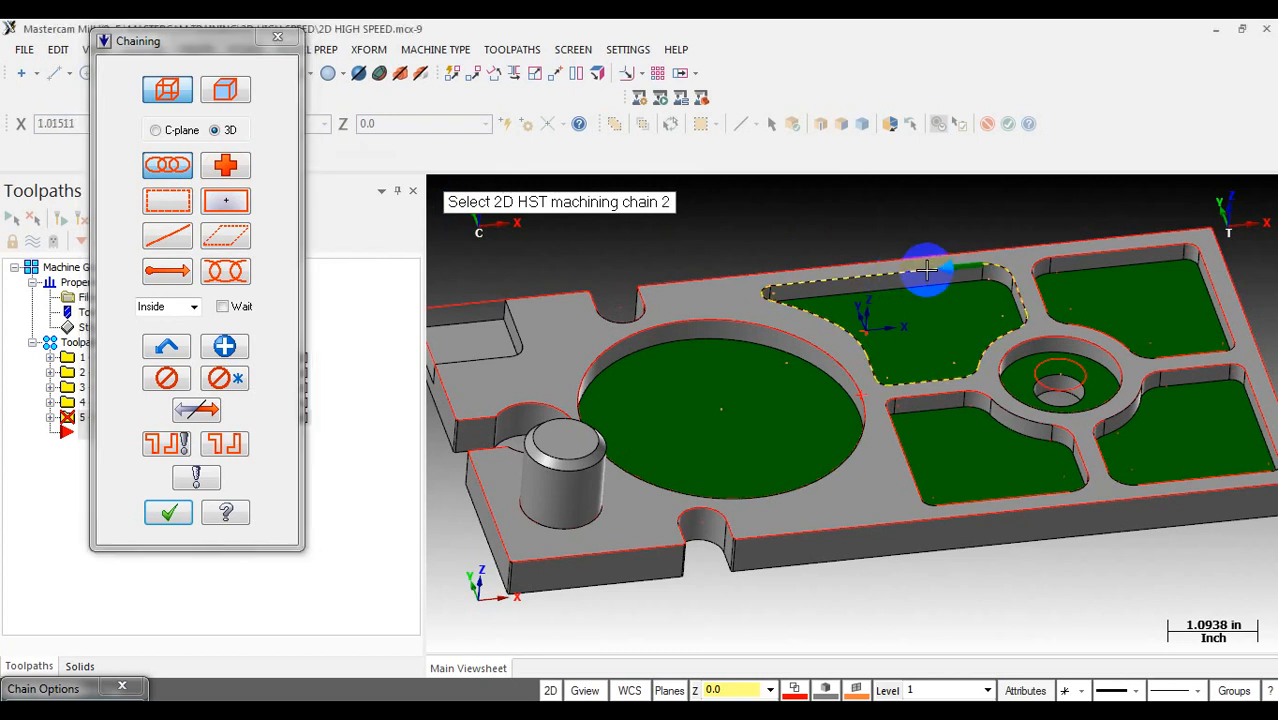
# Step: Try to chain the two front pockets beside the center bore as solid edge loops
pyautogui.click(224, 91)
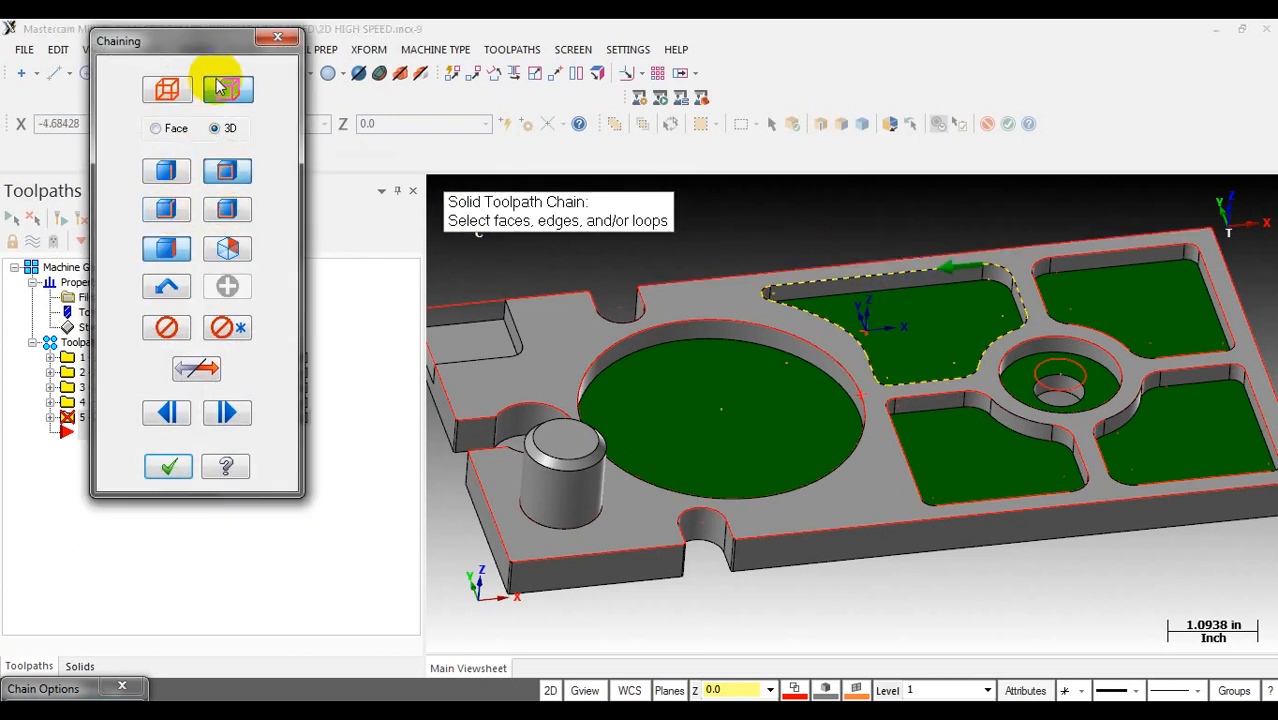
pyautogui.click(893, 425)
pyautogui.click(80, 262)
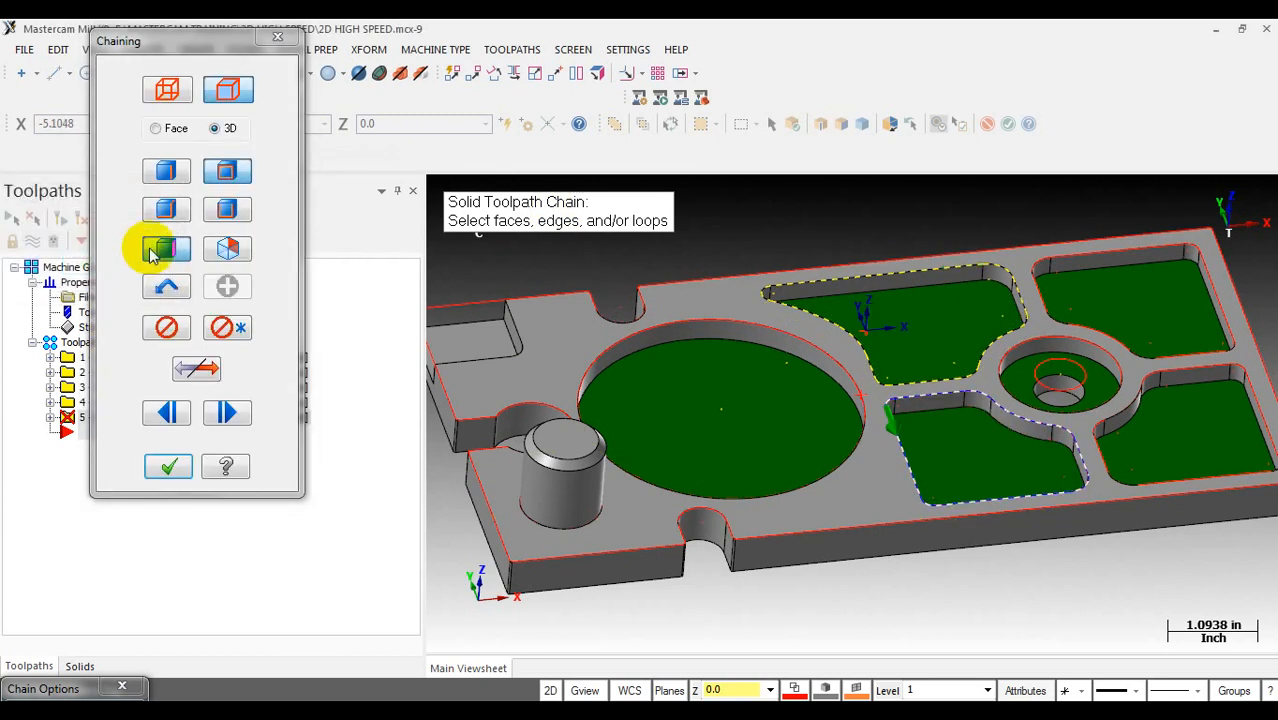
pyautogui.scroll(2, 1227, 456)
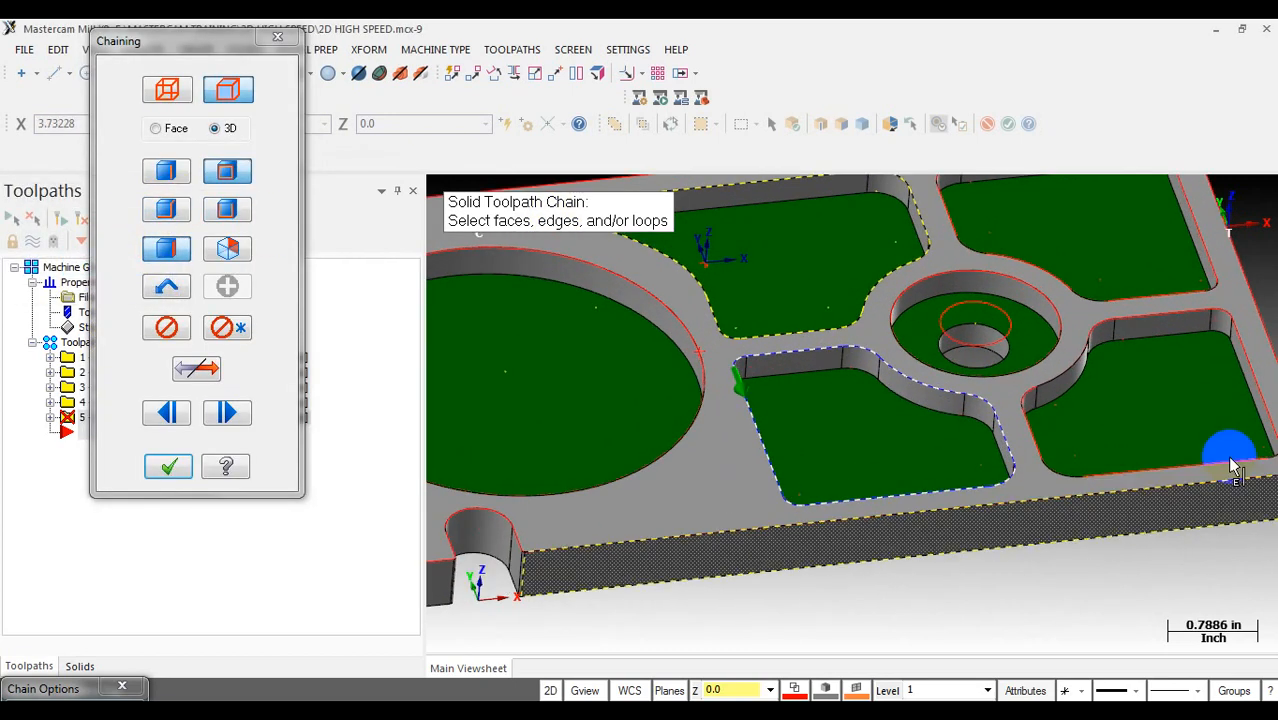
pyautogui.click(1178, 347)
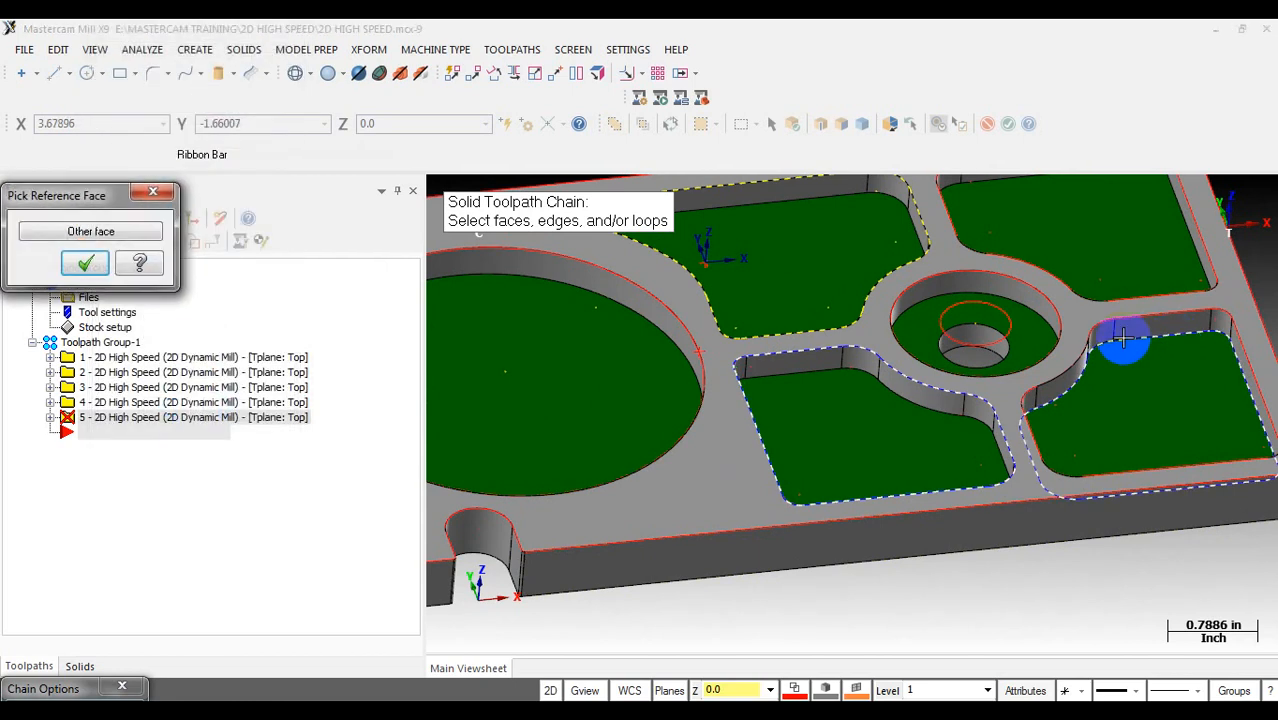
pyautogui.click(80, 262)
pyautogui.scroll(-2, 1055, 551)
pyautogui.click(180, 207)
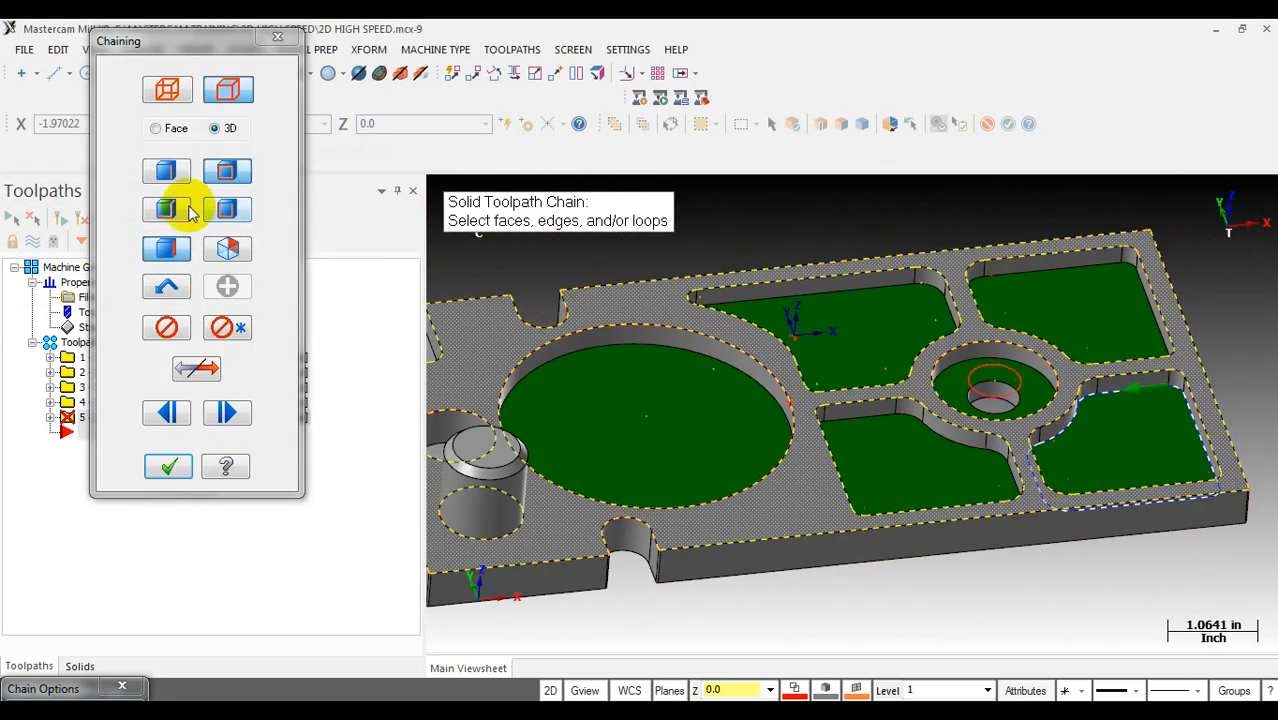
# Step: Chain the wireframe outline of the rear pocket on the +X side and accept the machining region selection
pyautogui.click(148, 90)
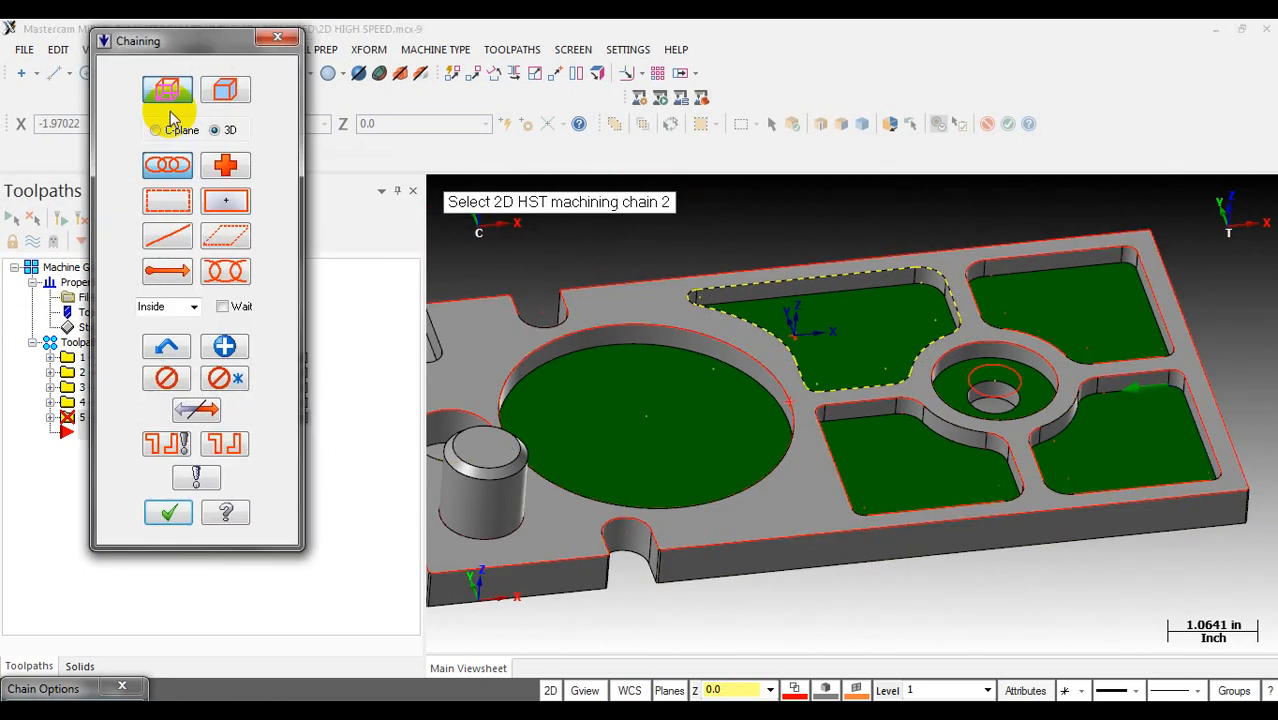
pyautogui.click(1108, 251)
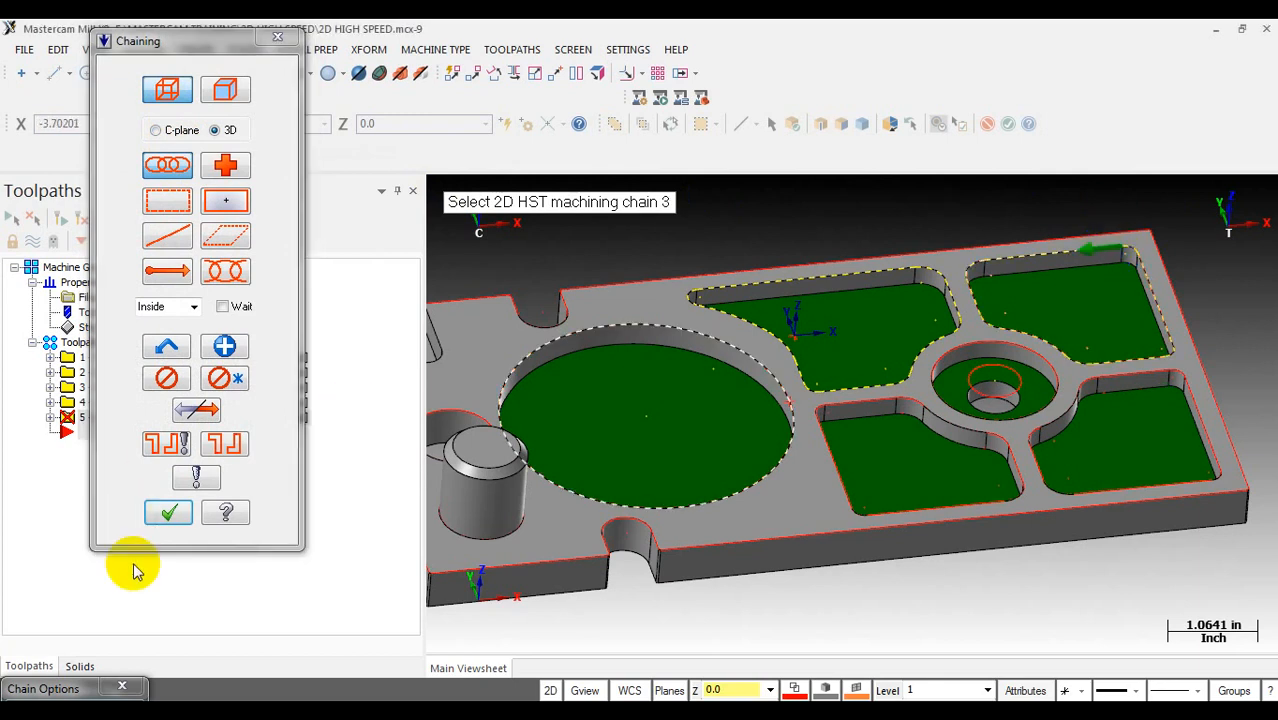
pyautogui.click(169, 513)
# Step: Add the two front pockets beside the center bore to the machining regions as solid edge loops
pyautogui.click(185, 156)
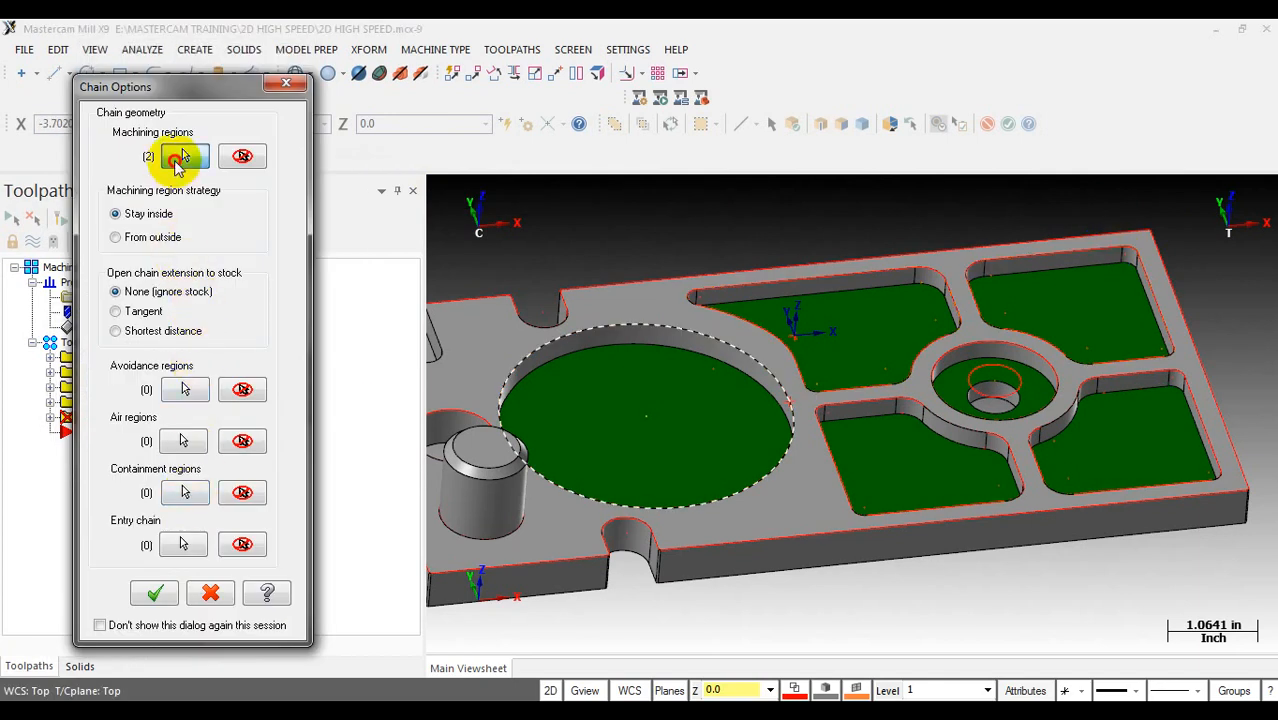
pyautogui.click(57, 256)
pyautogui.click(57, 262)
pyautogui.click(57, 252)
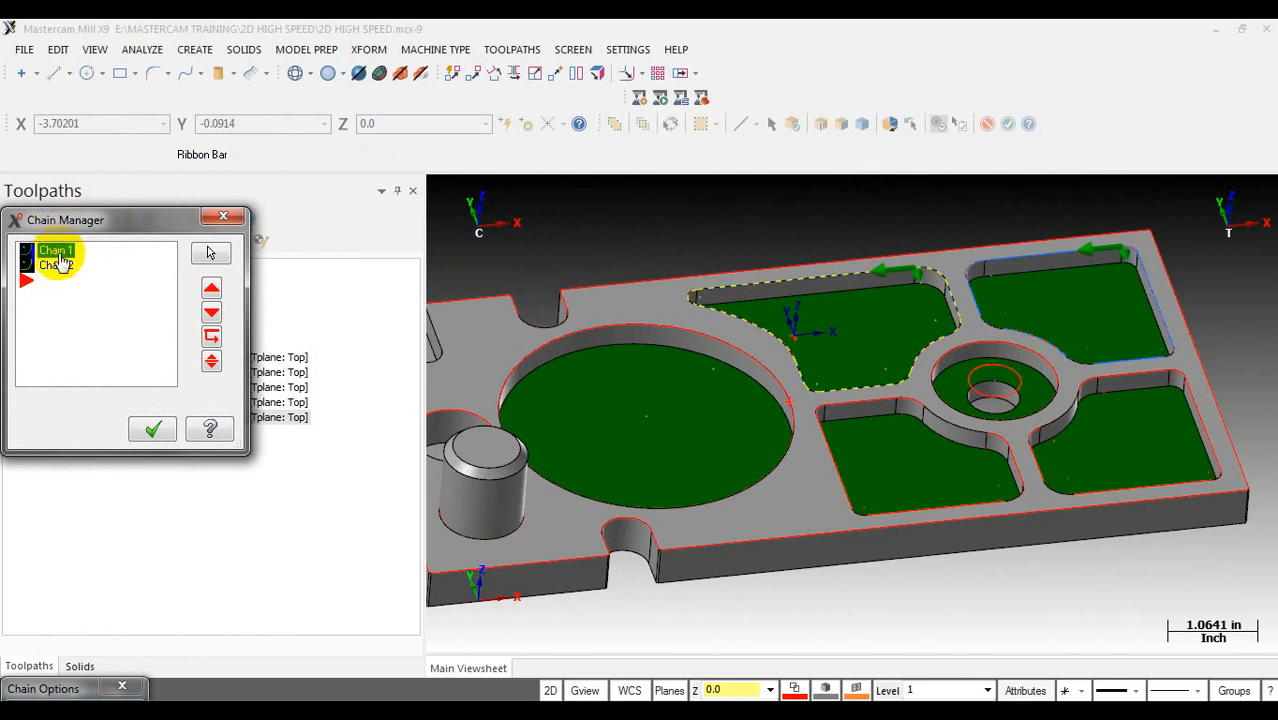
pyautogui.rightClick(65, 322)
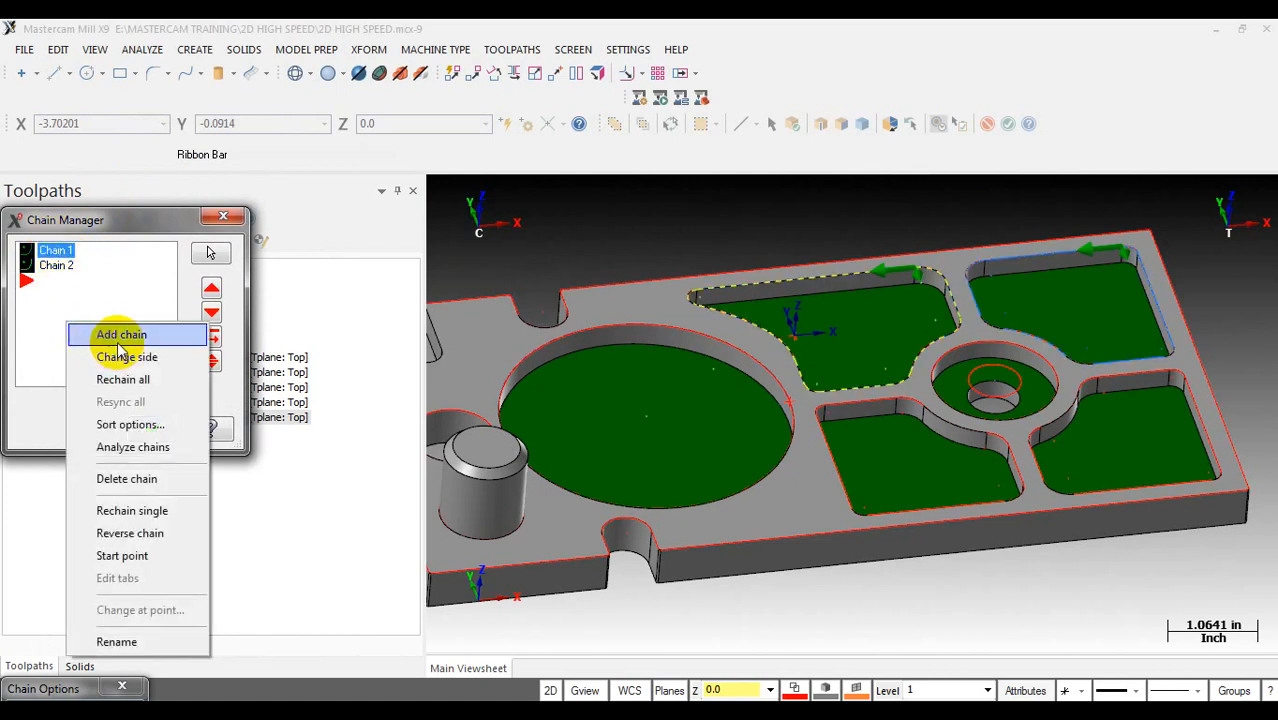
pyautogui.click(118, 338)
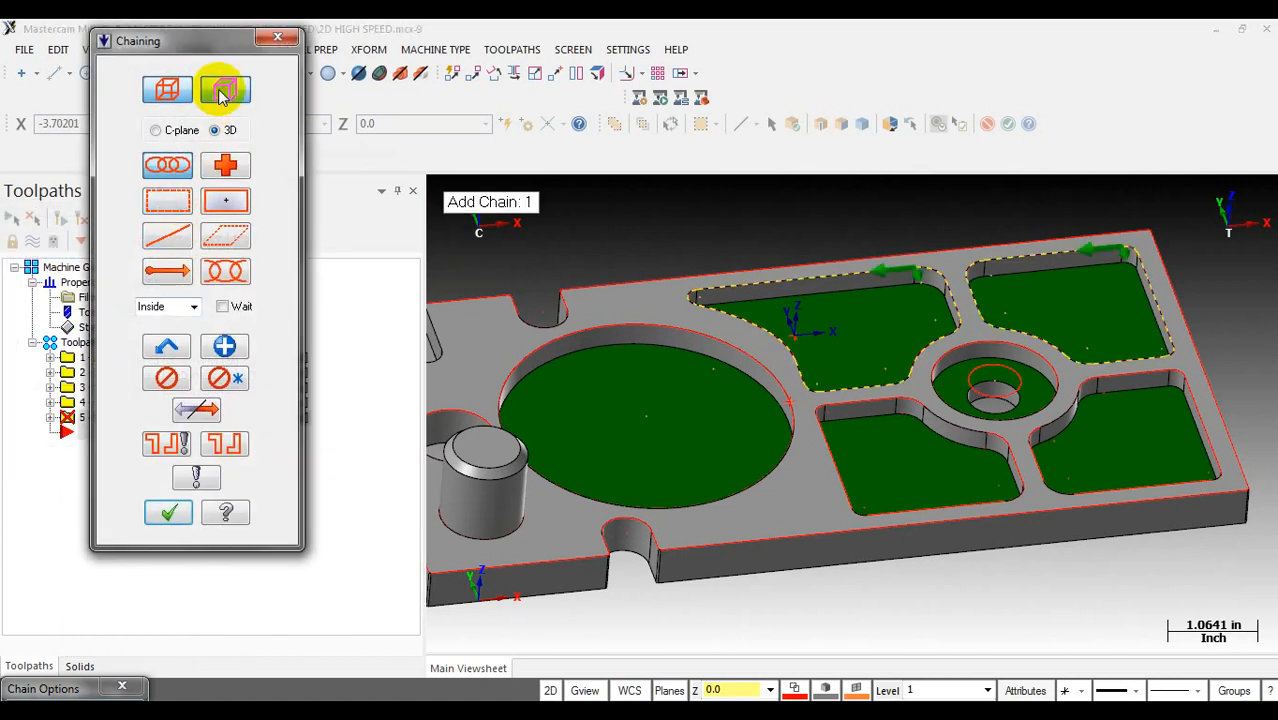
pyautogui.click(222, 92)
pyautogui.click(918, 436)
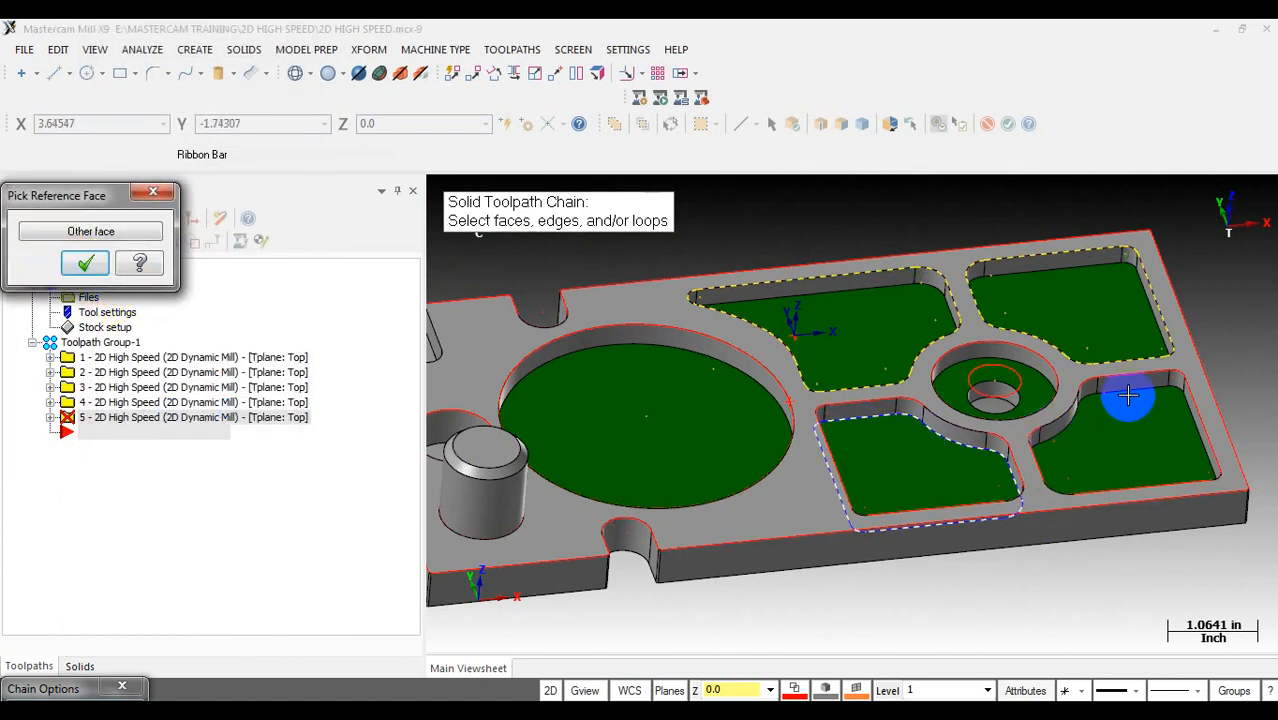
pyautogui.click(85, 263)
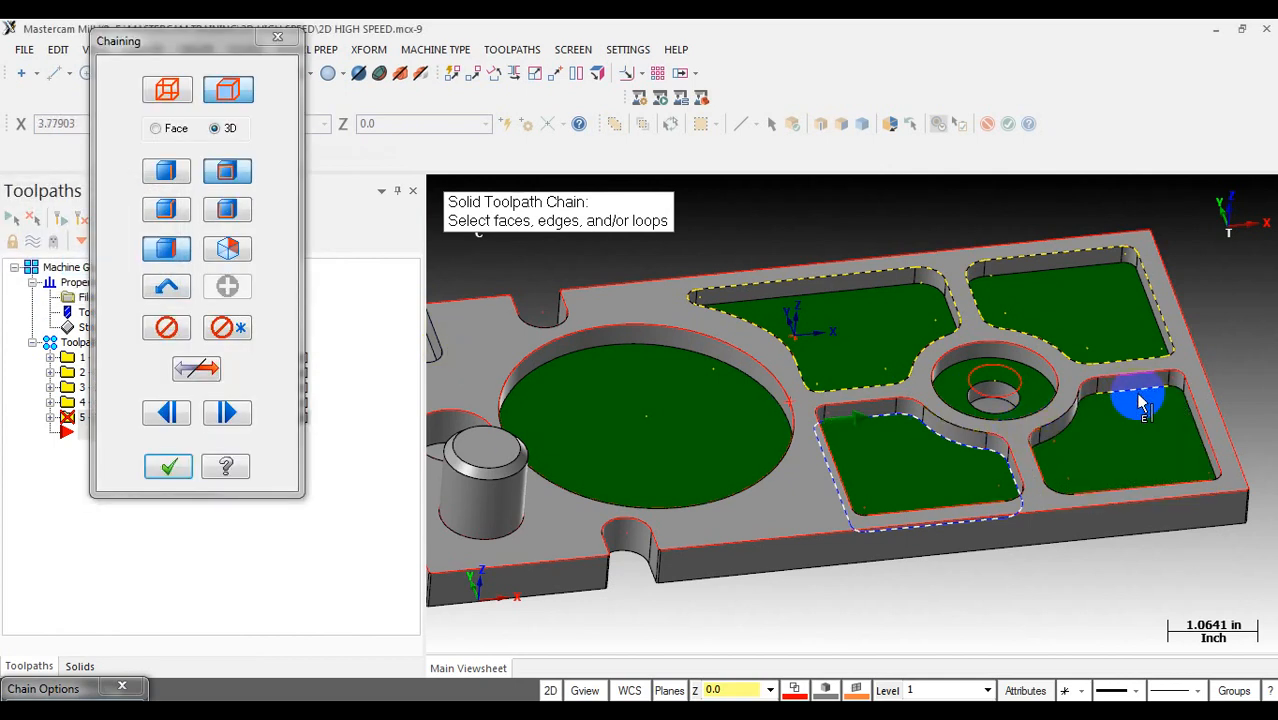
pyautogui.click(1143, 402)
pyautogui.click(66, 257)
pyautogui.click(167, 466)
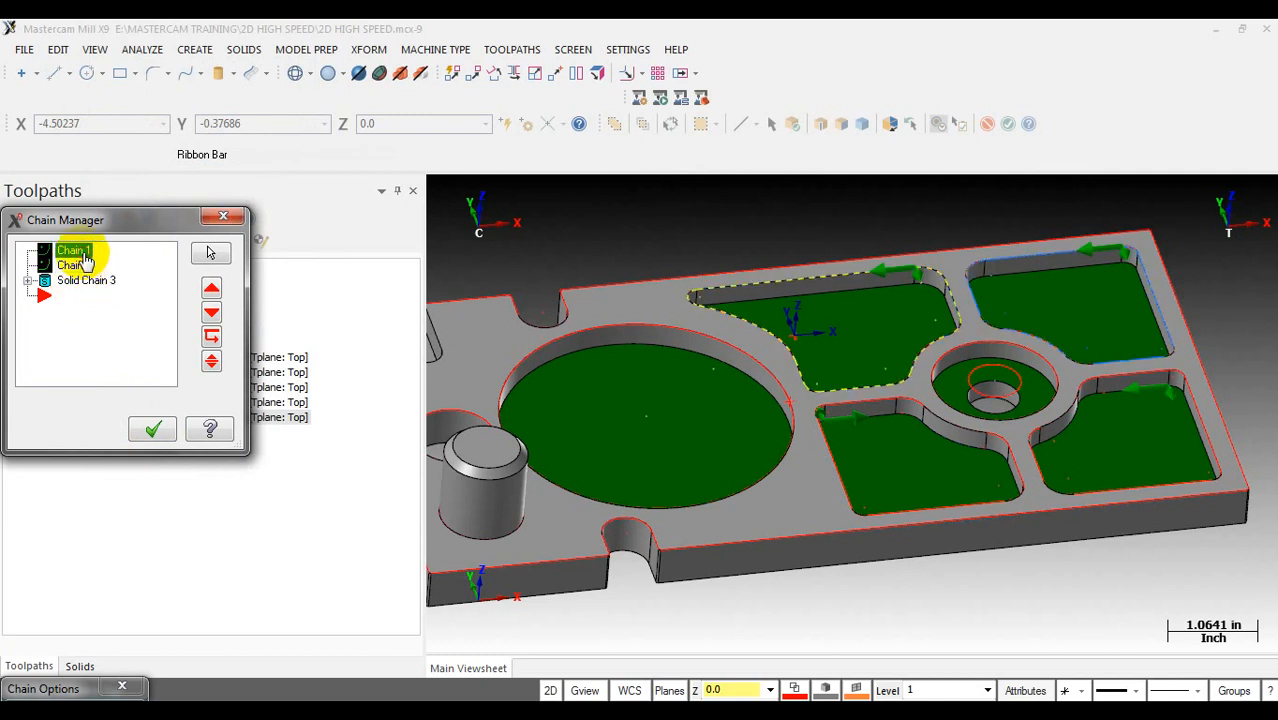
# Step: Check each listed pocket chain and accept the machining regions to open the Dynamic Mill parameters
pyautogui.click(73, 266)
pyautogui.click(84, 282)
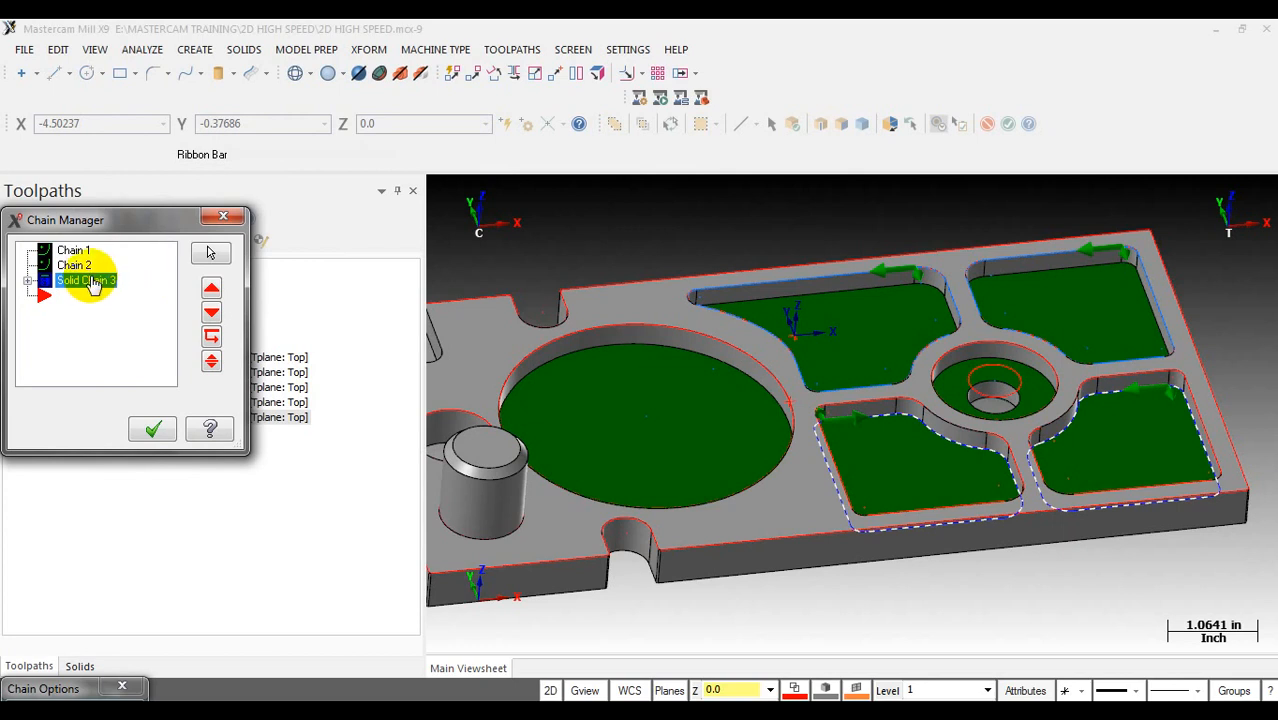
pyautogui.click(68, 251)
pyautogui.click(88, 283)
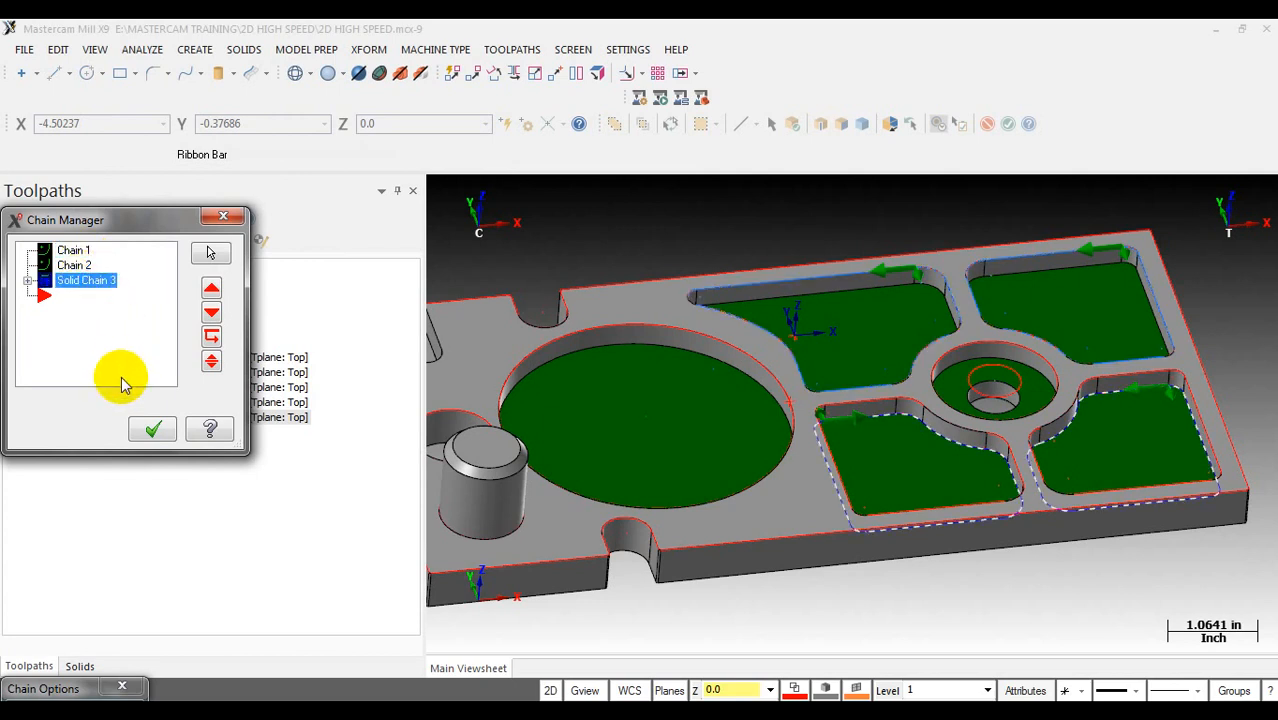
pyautogui.click(72, 251)
pyautogui.click(84, 283)
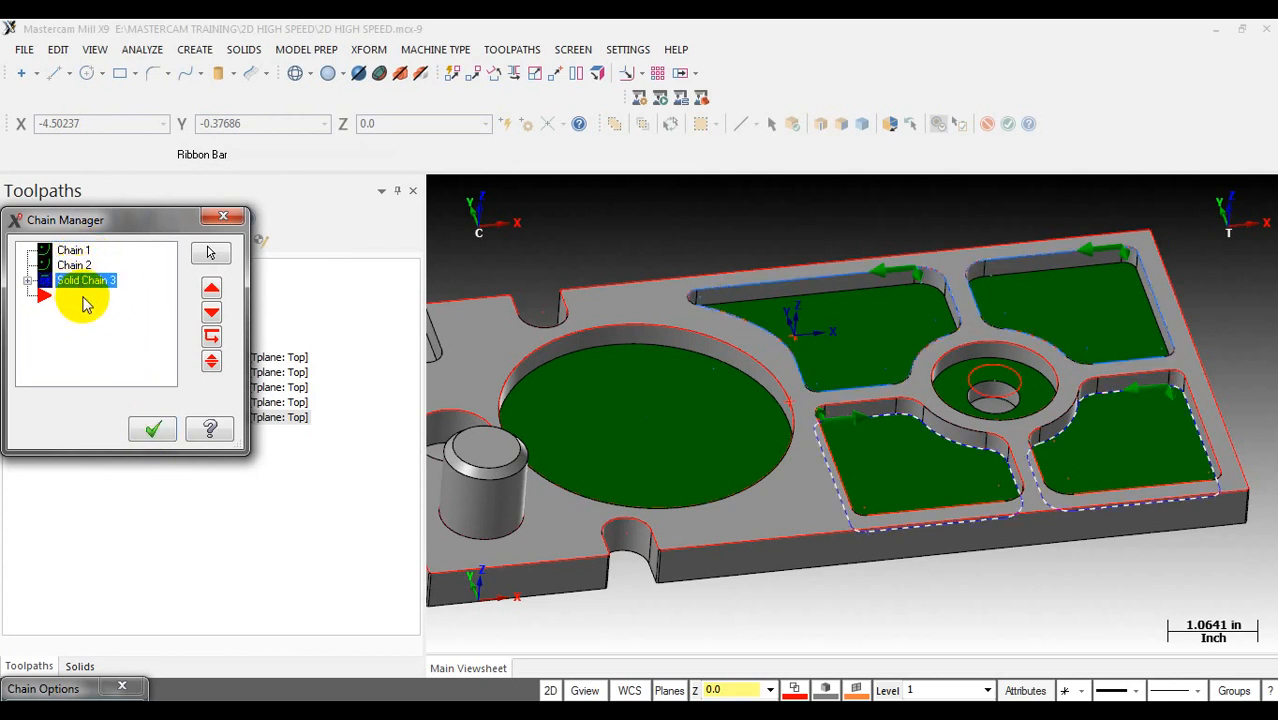
pyautogui.click(150, 429)
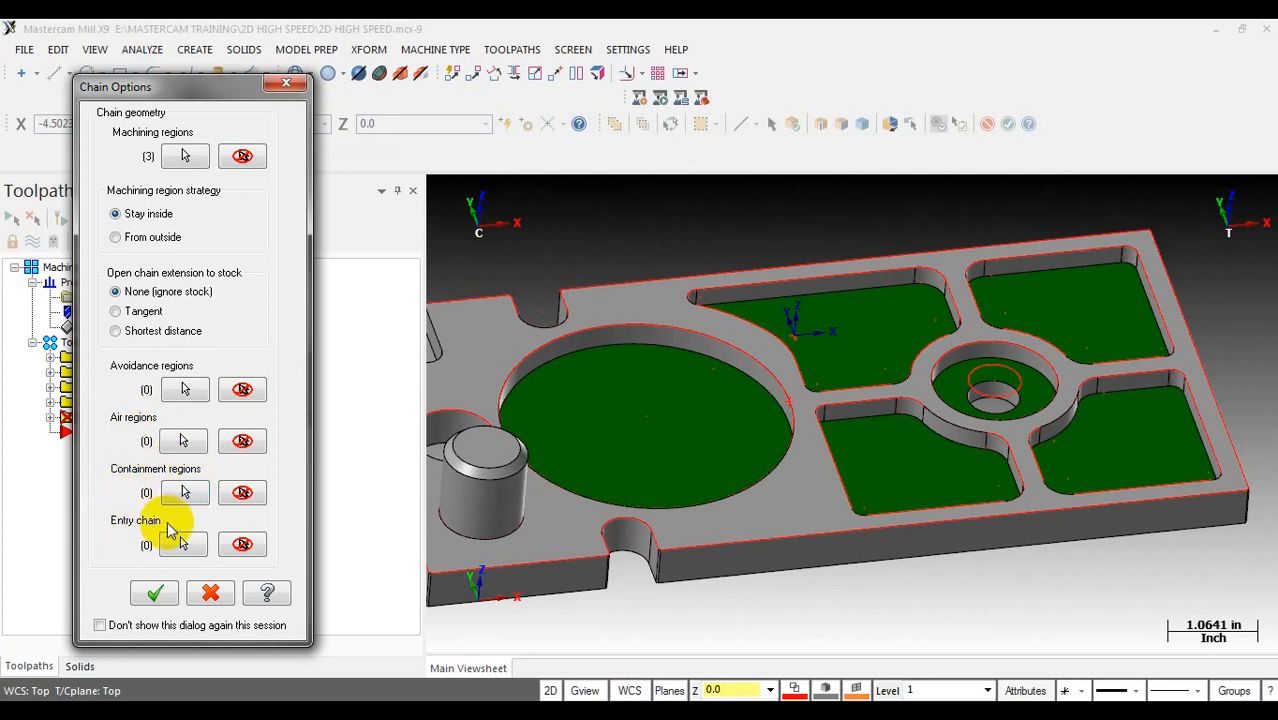
pyautogui.click(150, 593)
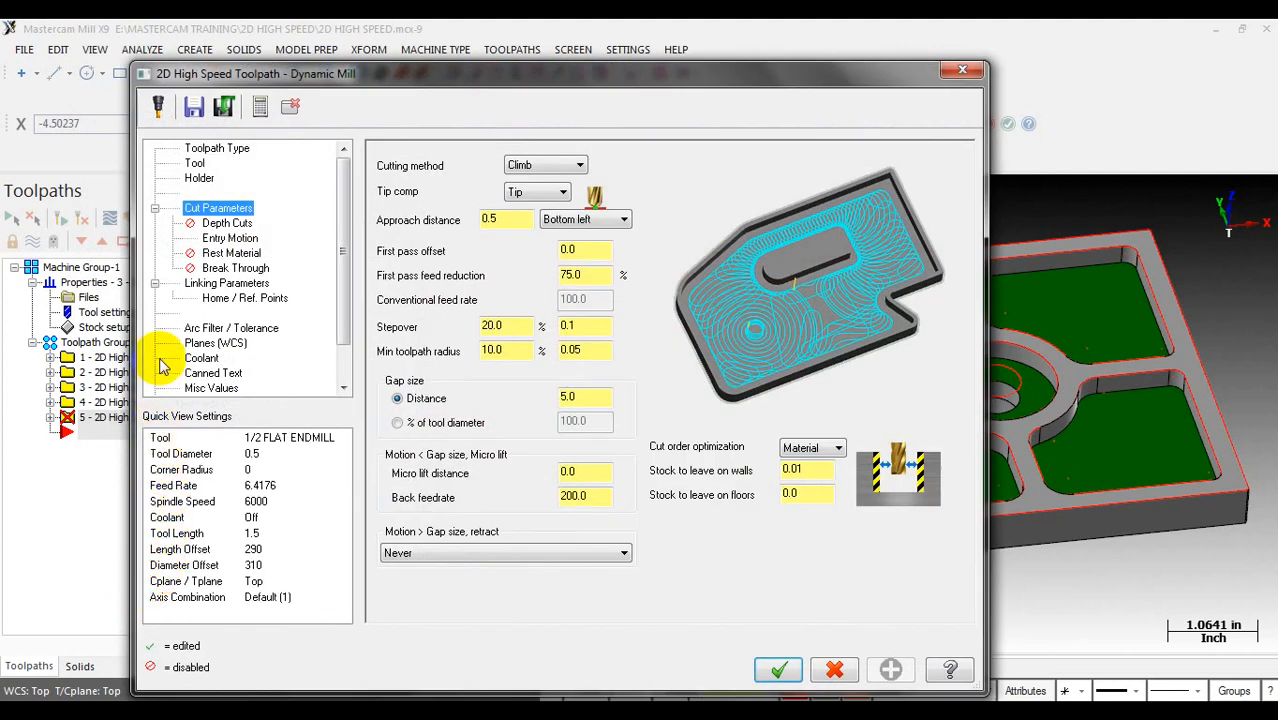
# Step: Assign the 1/4 FLAT ENDMILL, tool 285, to the toolpath in place of the 1/2 inch end mill
pyautogui.click(195, 165)
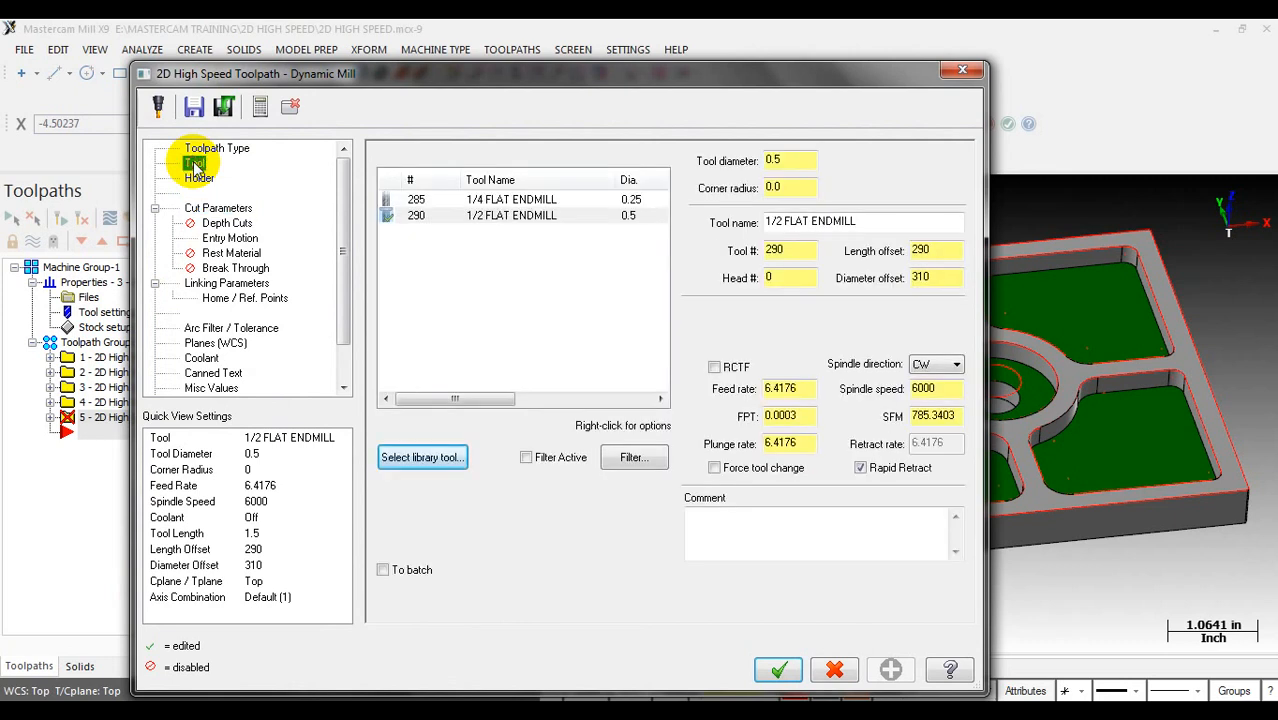
pyautogui.click(521, 202)
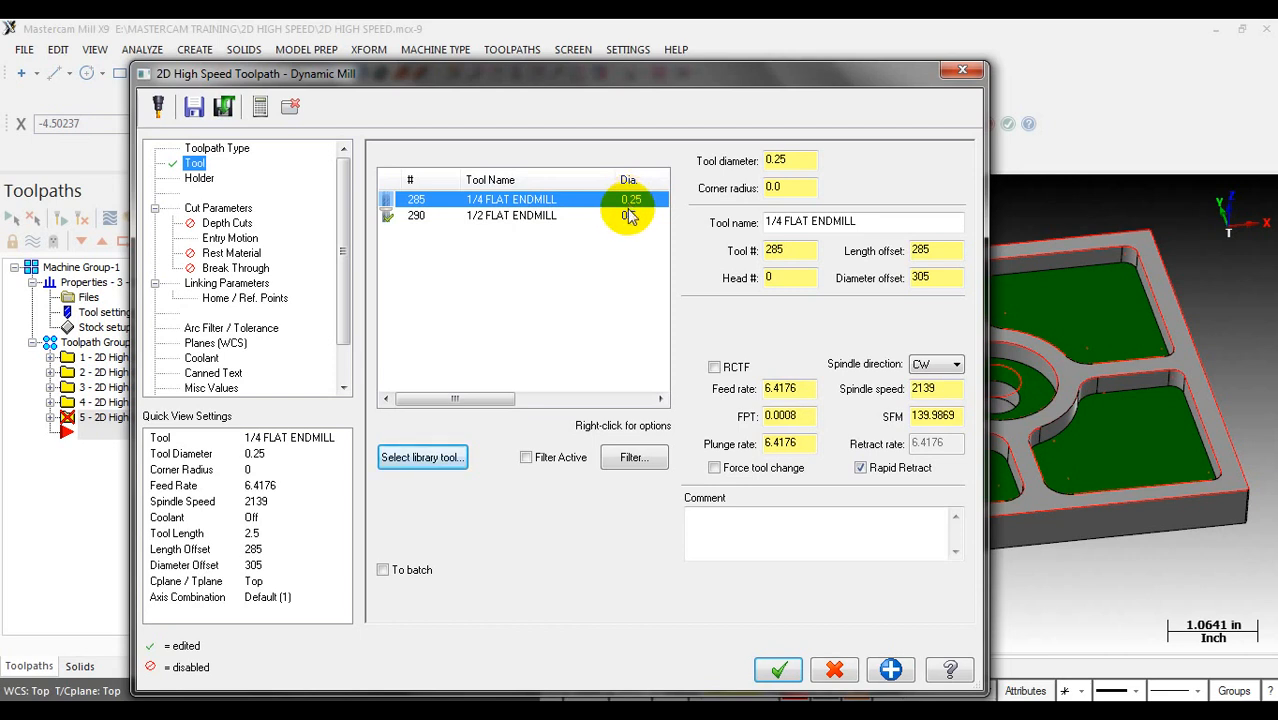
pyautogui.click(503, 216)
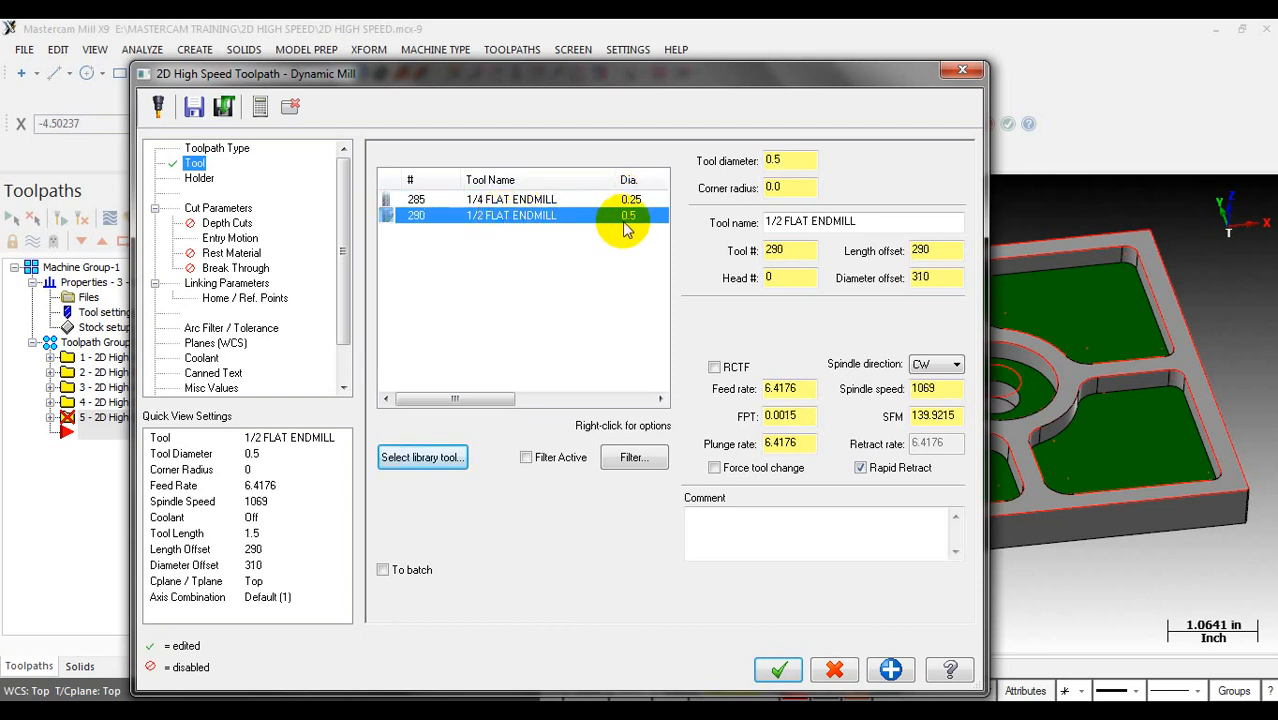
pyautogui.click(631, 201)
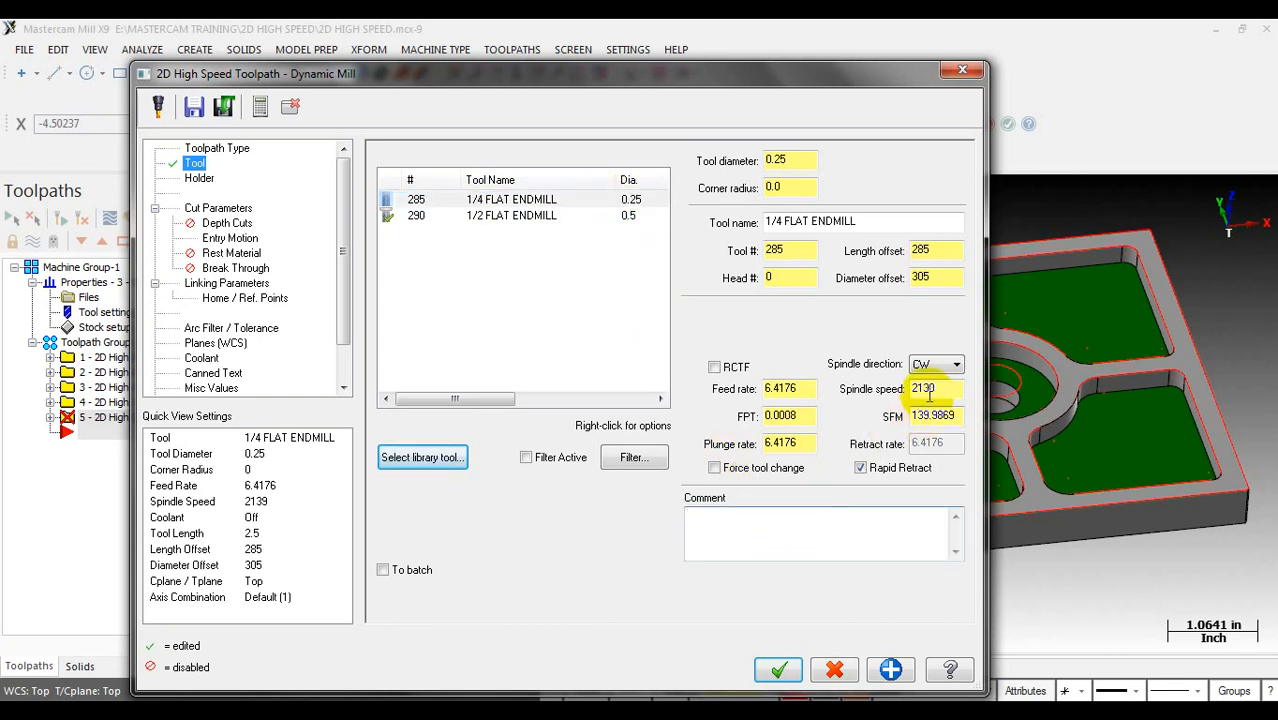
pyautogui.doubleClick(782, 392)
pyautogui.click(769, 442)
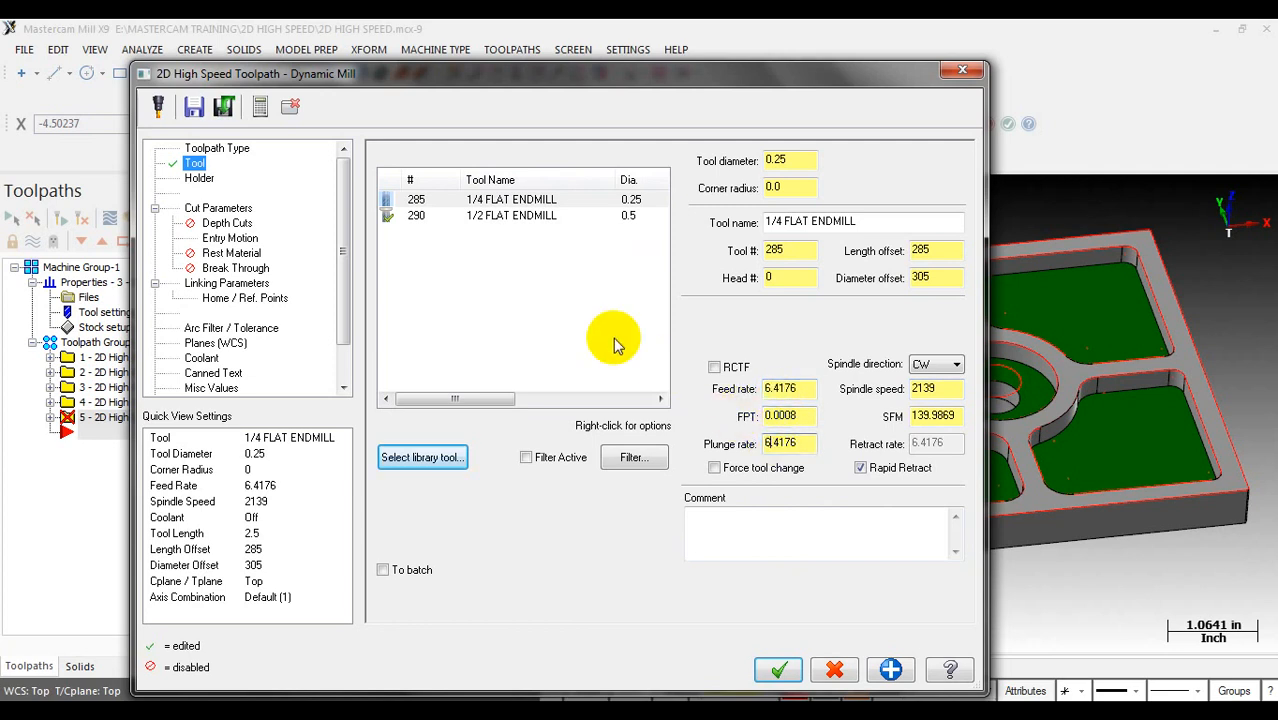
# Step: Review the cut parameters and enable rest material machining for the toolpath
pyautogui.click(230, 209)
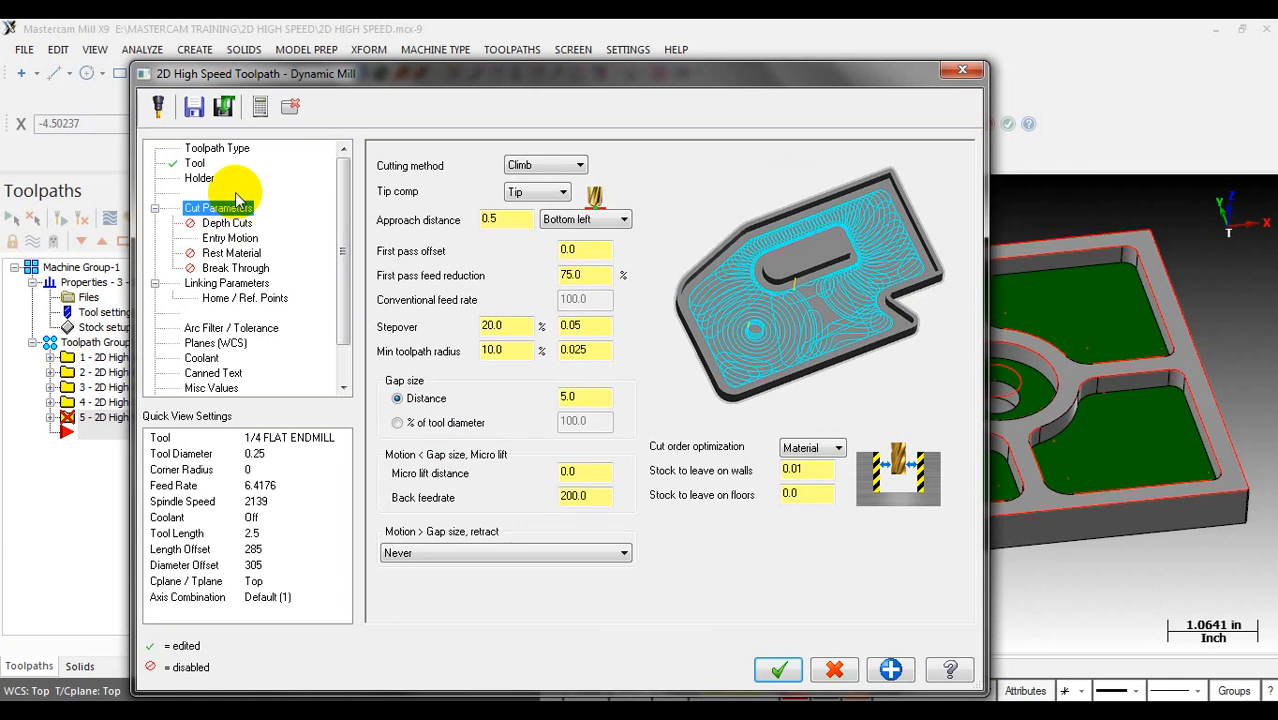
pyautogui.click(231, 255)
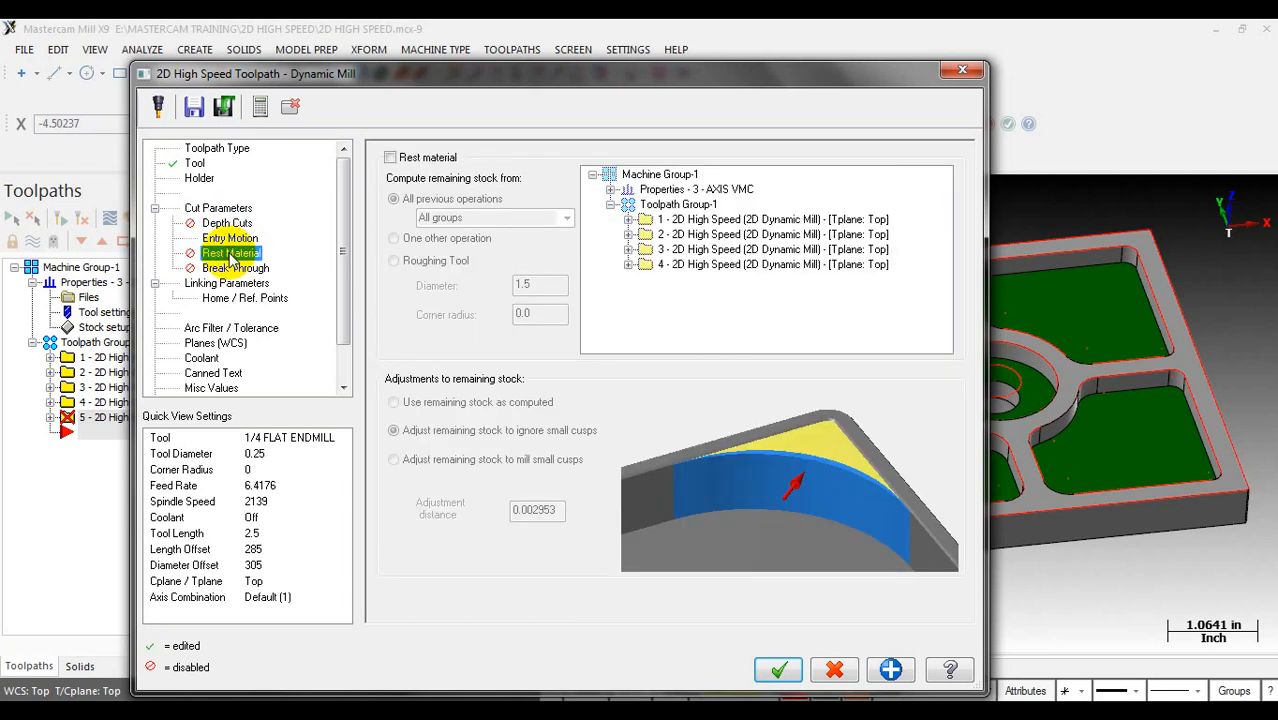
pyautogui.click(391, 158)
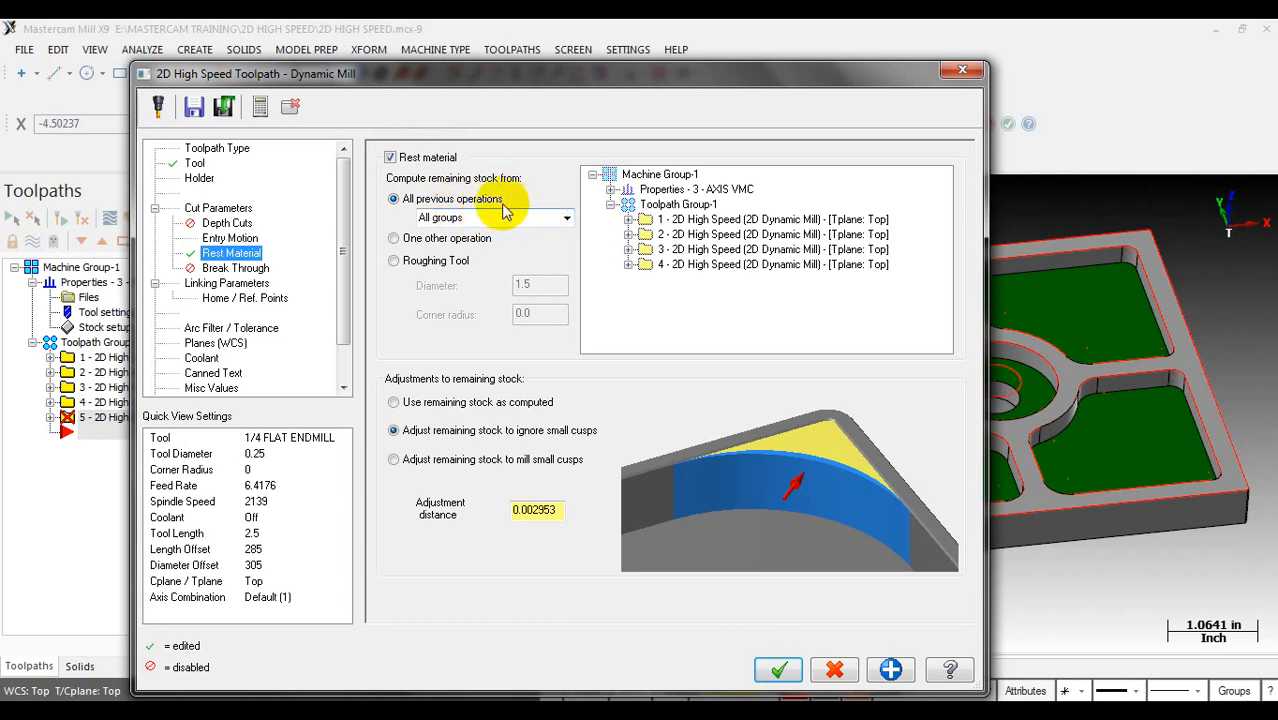
# Step: Try Toolpath group only and Machine group only as the previous-operations source for remaining stock, and return it to All groups
pyautogui.click(563, 217)
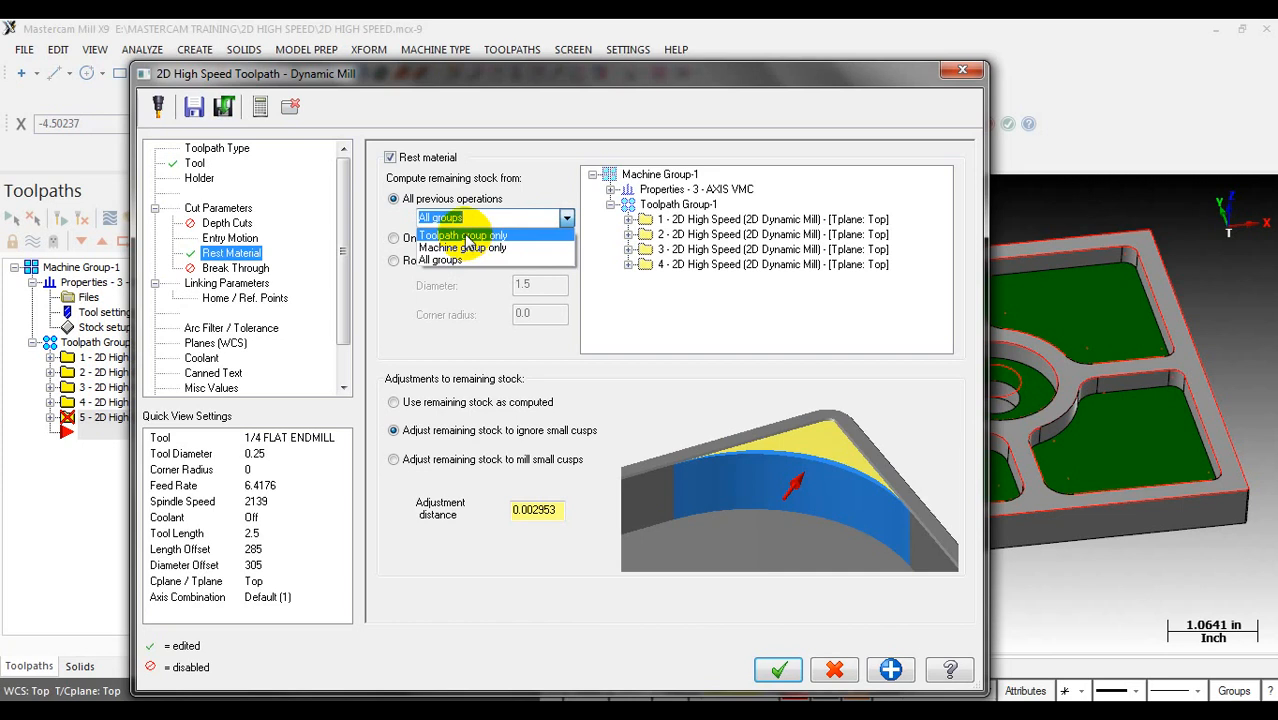
pyautogui.click(465, 236)
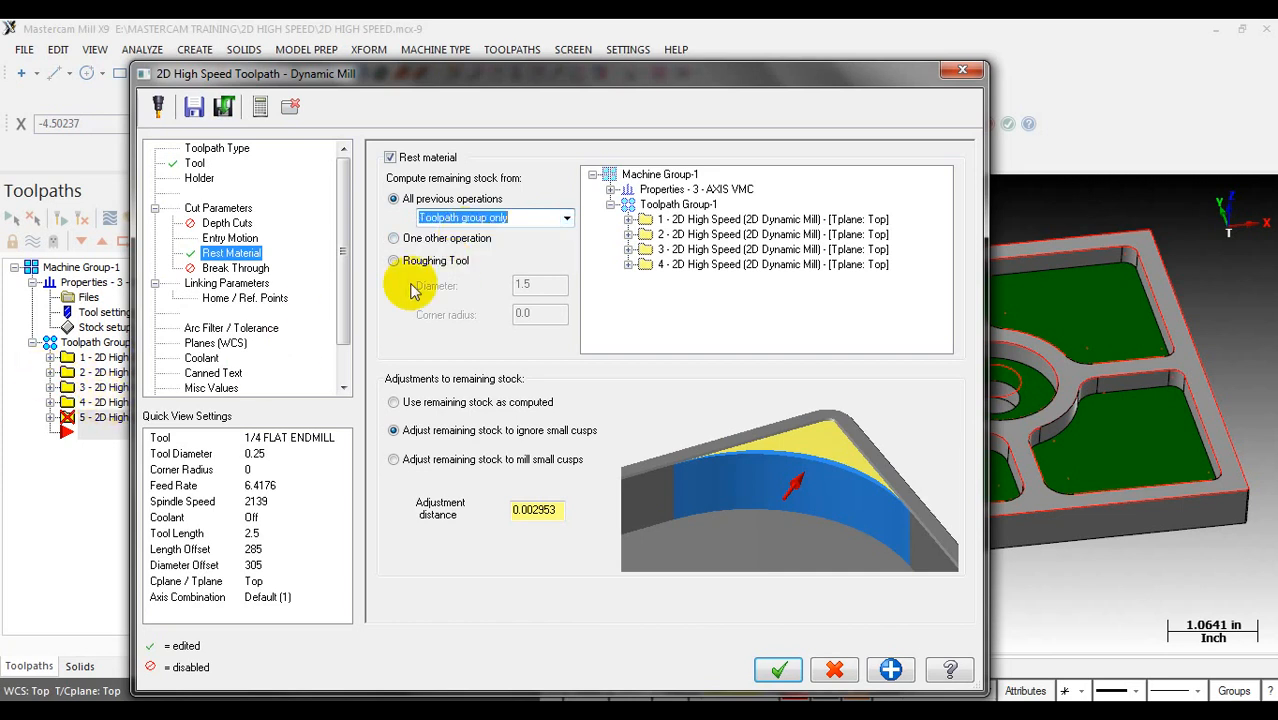
pyautogui.click(565, 220)
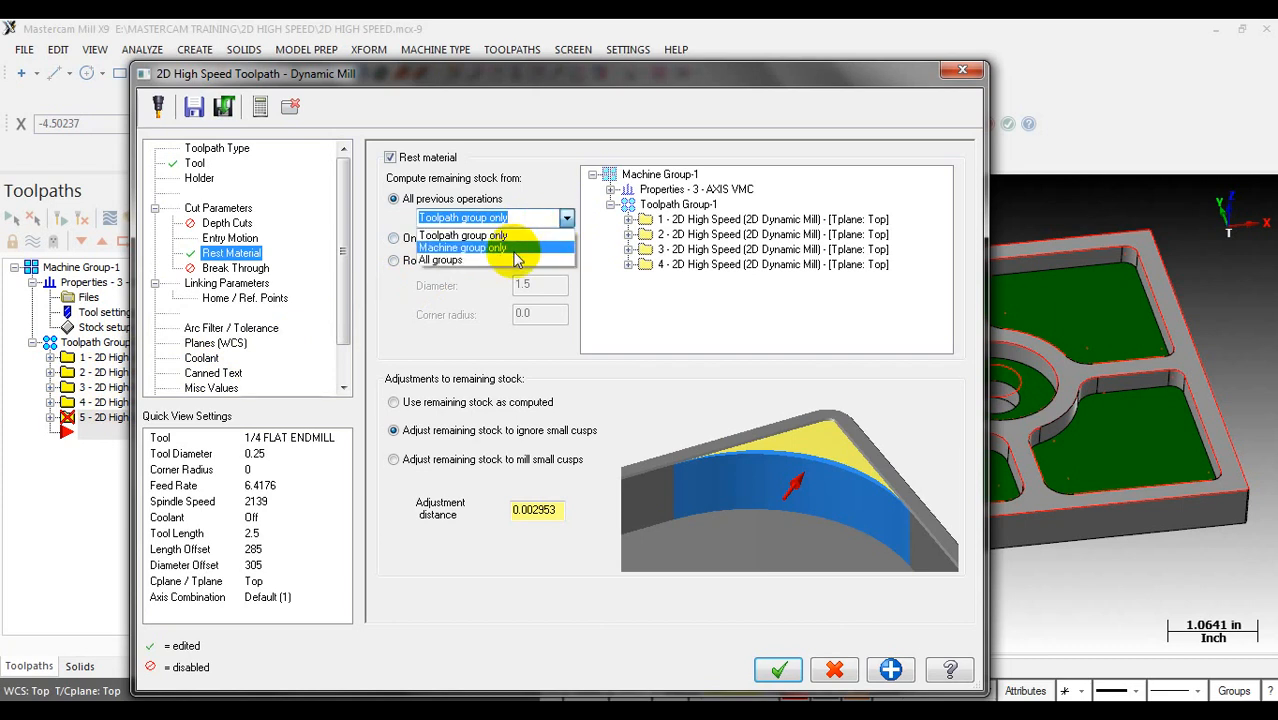
pyautogui.click(514, 248)
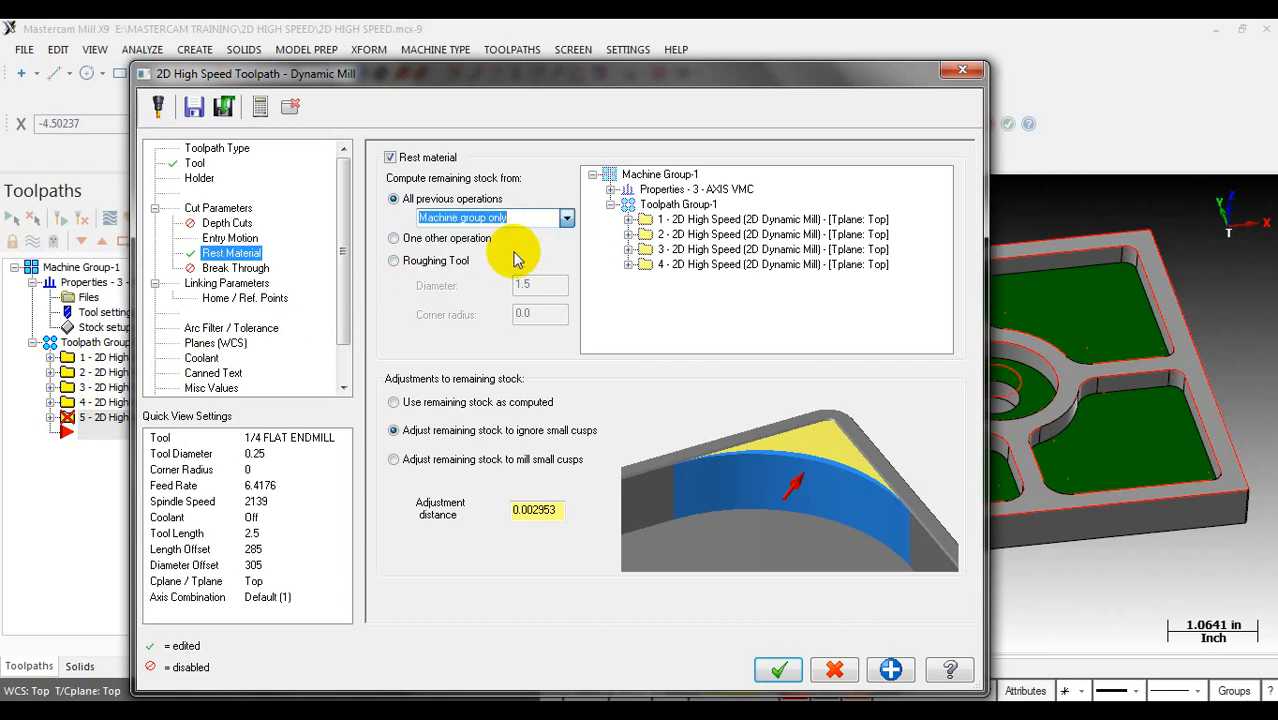
pyautogui.click(565, 220)
pyautogui.click(513, 260)
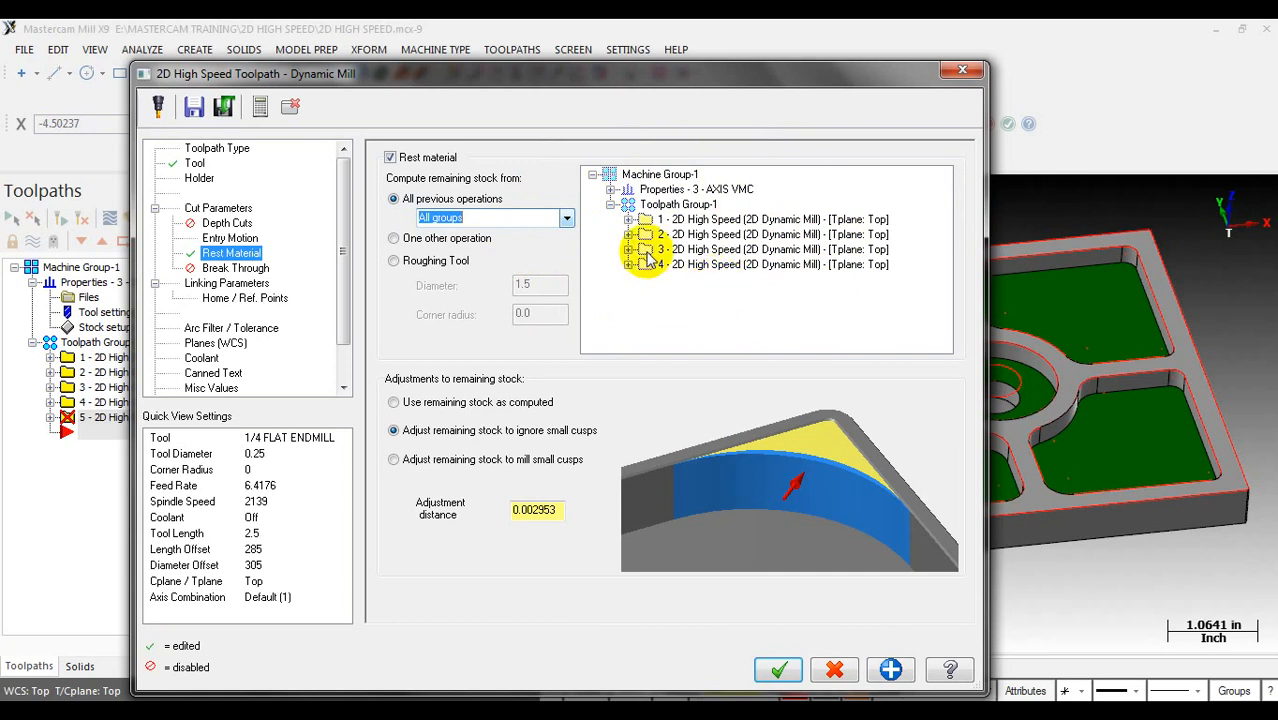
# Step: Compute the remaining stock from one other operation, using operation 3, the 2D High Speed Dynamic Mill toolpath
pyautogui.click(484, 246)
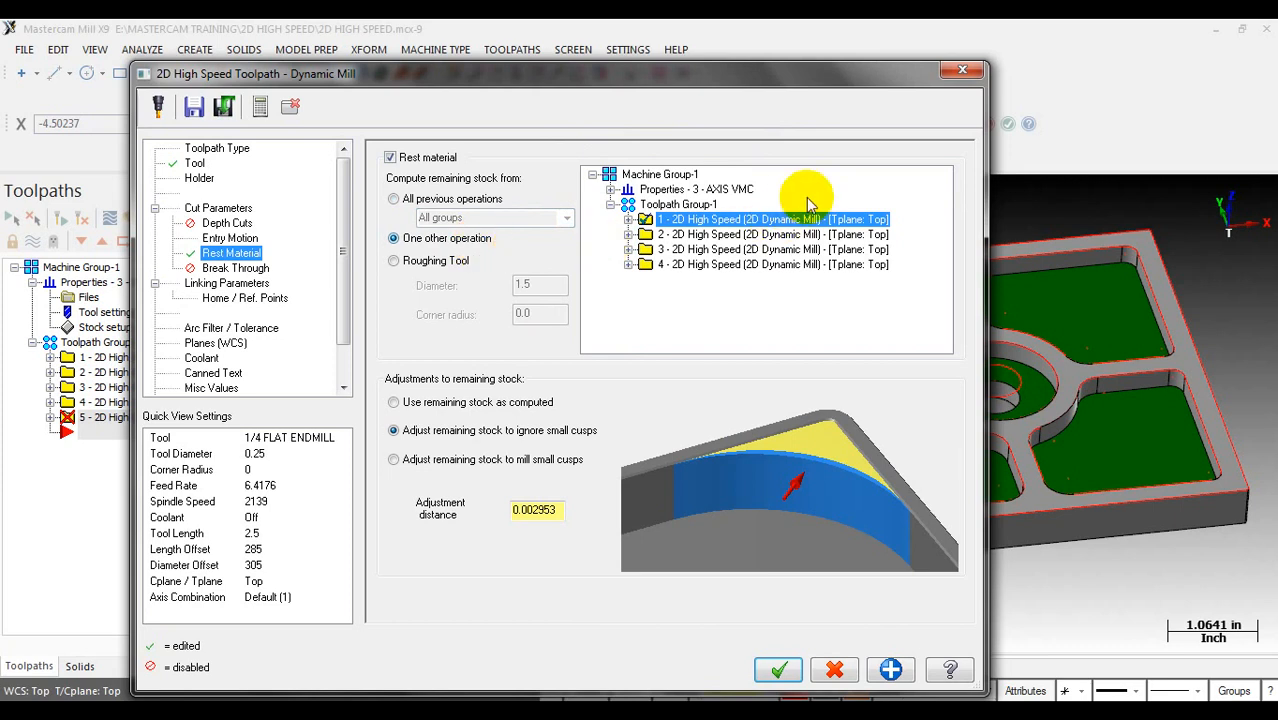
pyautogui.moveTo(880, 84); pyautogui.dragTo(752, 72)
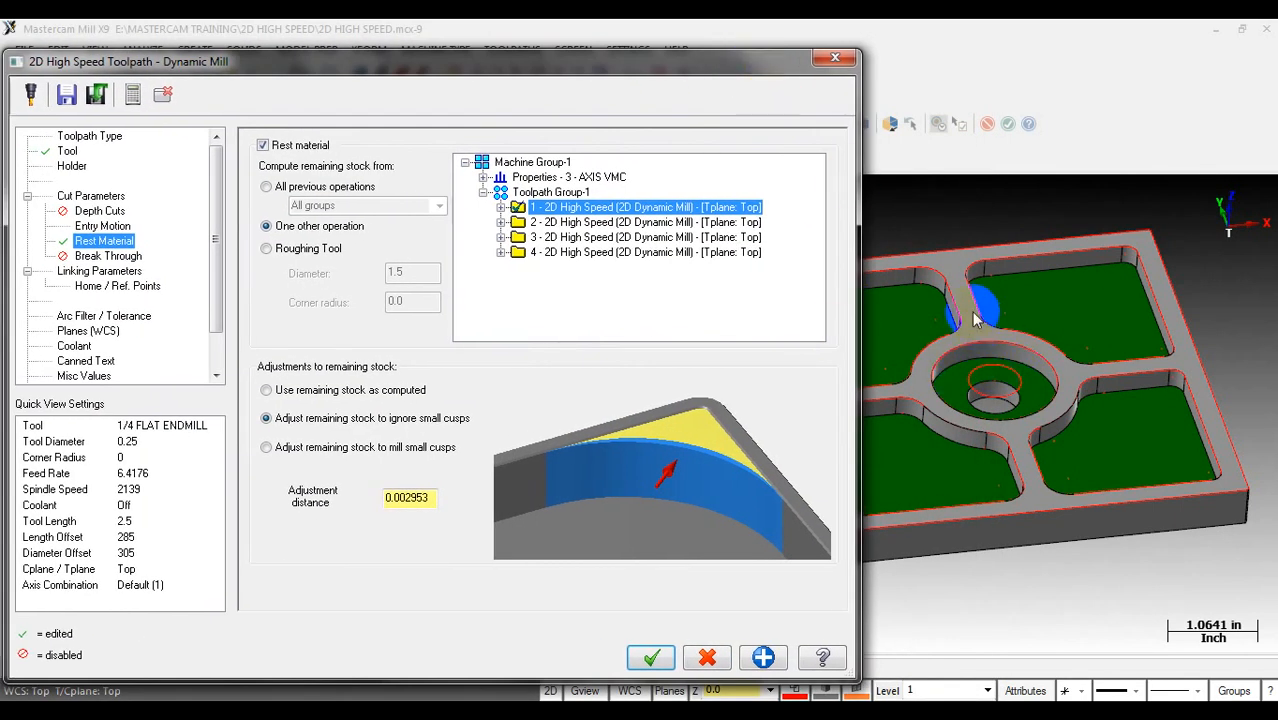
pyautogui.click(571, 238)
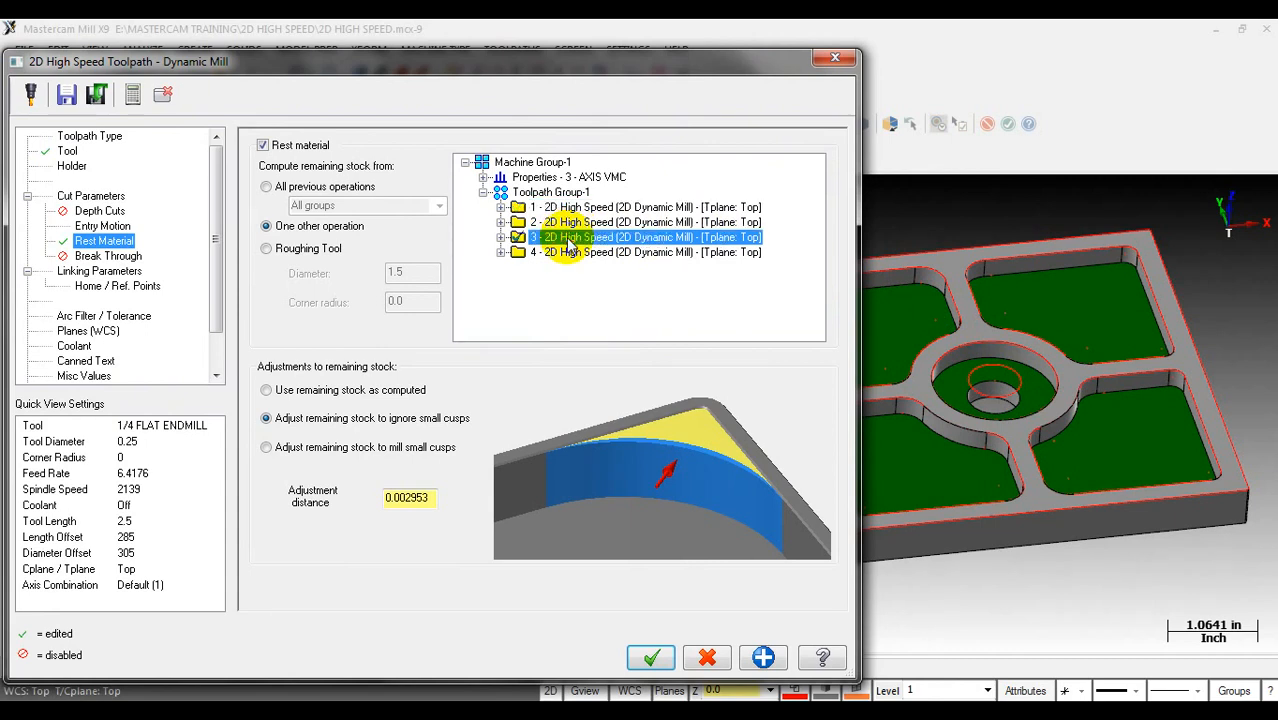
pyautogui.moveTo(662, 58); pyautogui.dragTo(815, 44)
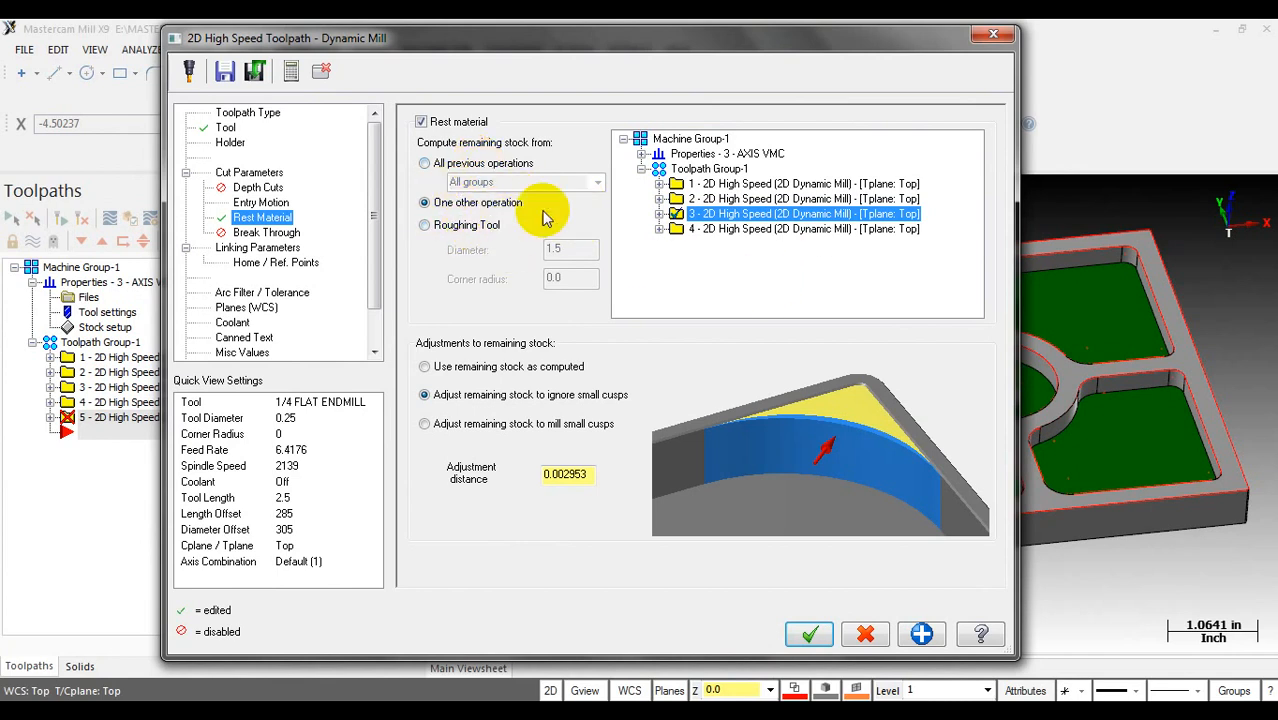
pyautogui.click(473, 207)
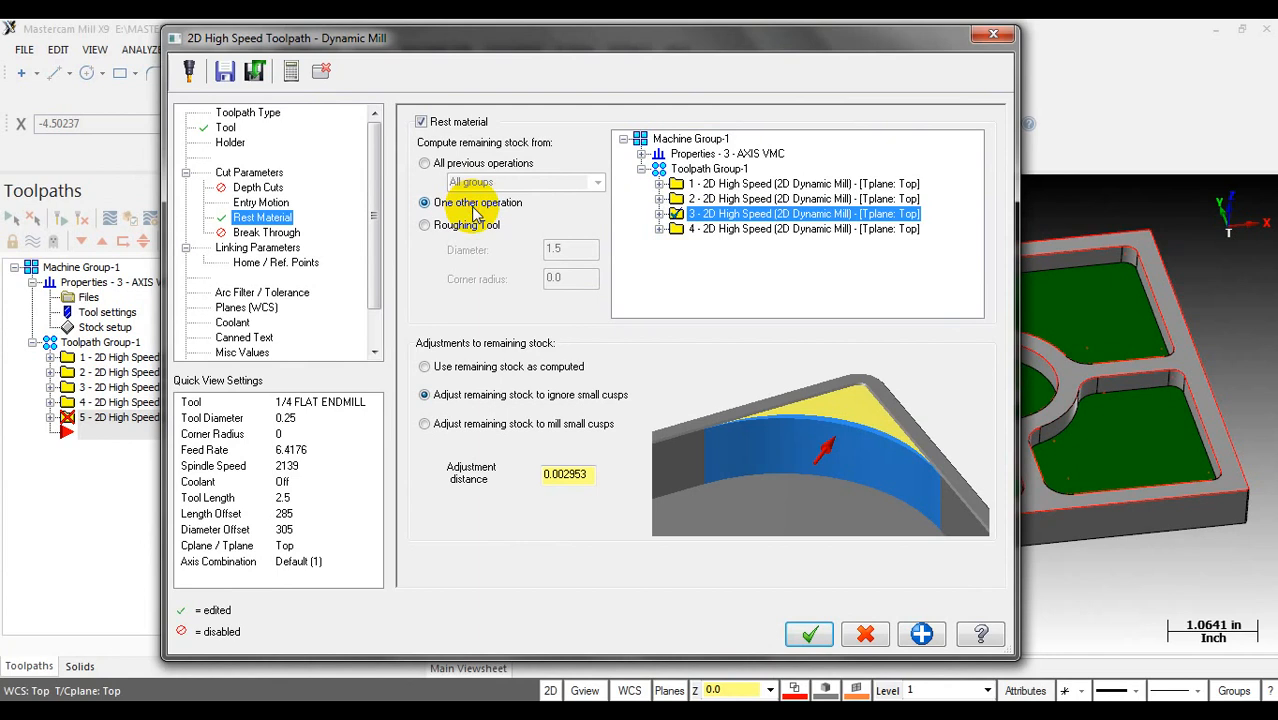
pyautogui.click(722, 200)
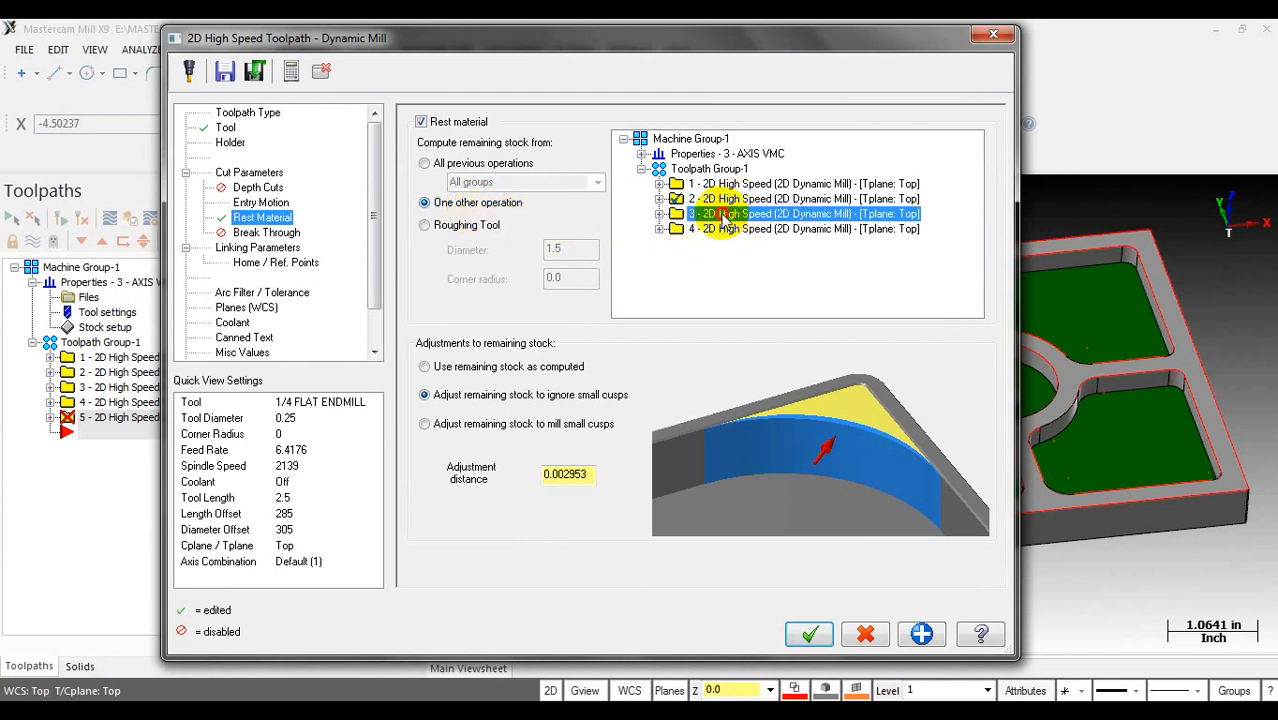
pyautogui.click(727, 220)
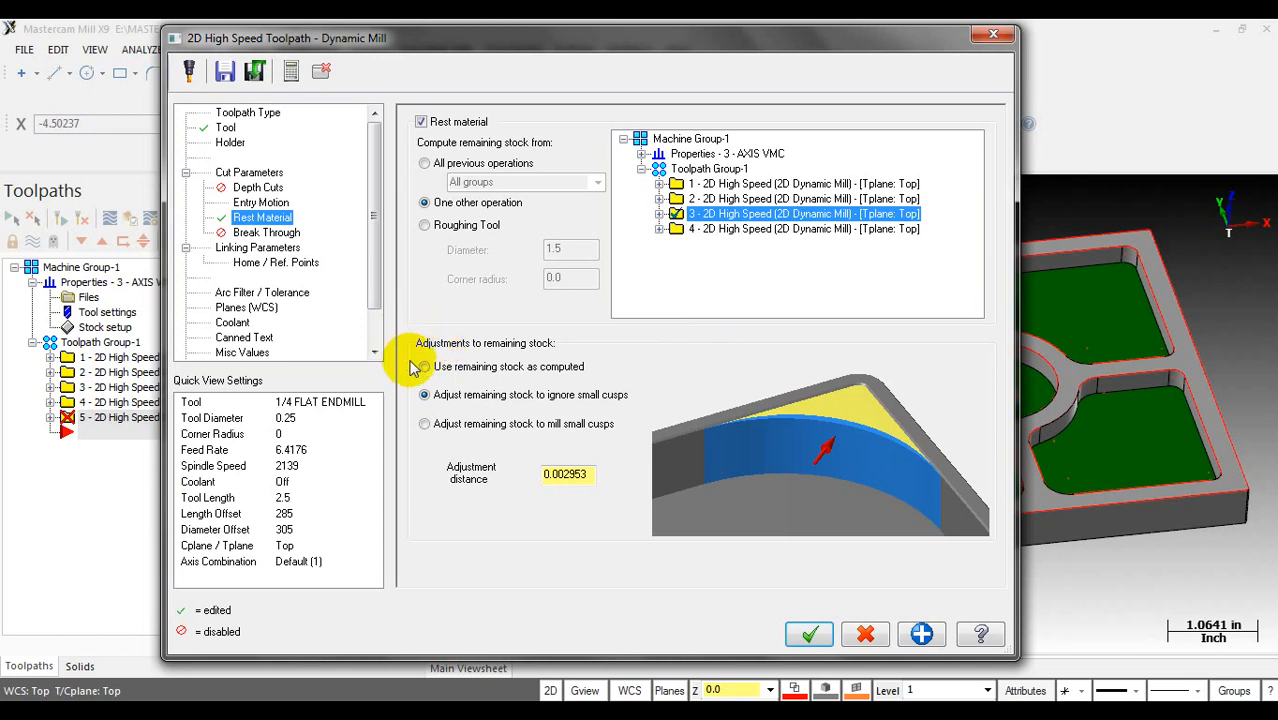
# Step: Try using the remaining stock as computed, and switch back to adjusting it to ignore small cusps
pyautogui.click(520, 368)
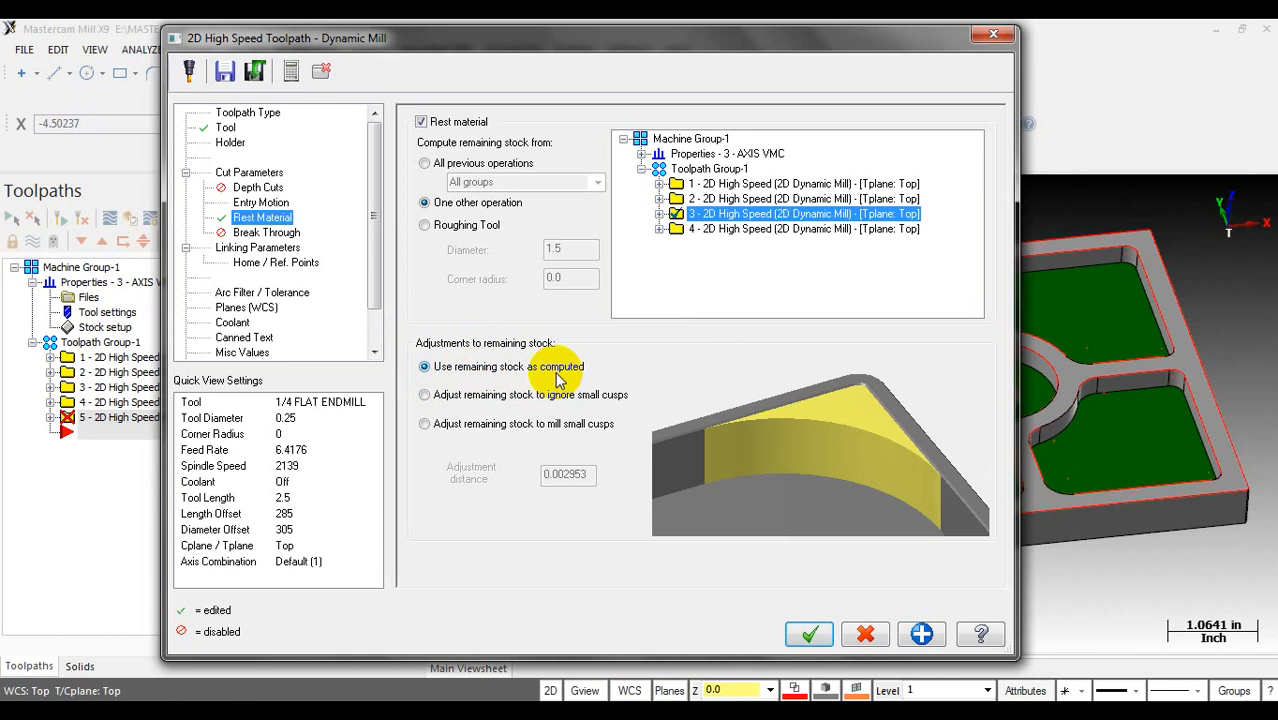
pyautogui.click(907, 452)
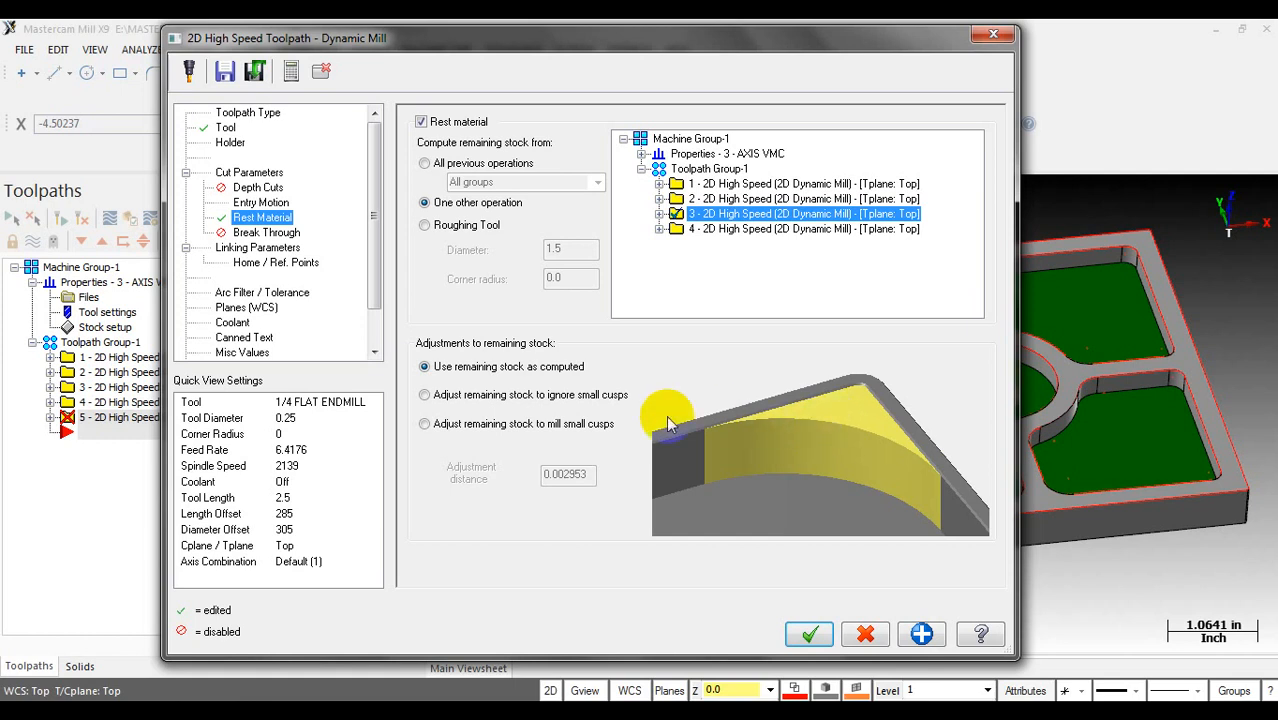
pyautogui.click(458, 398)
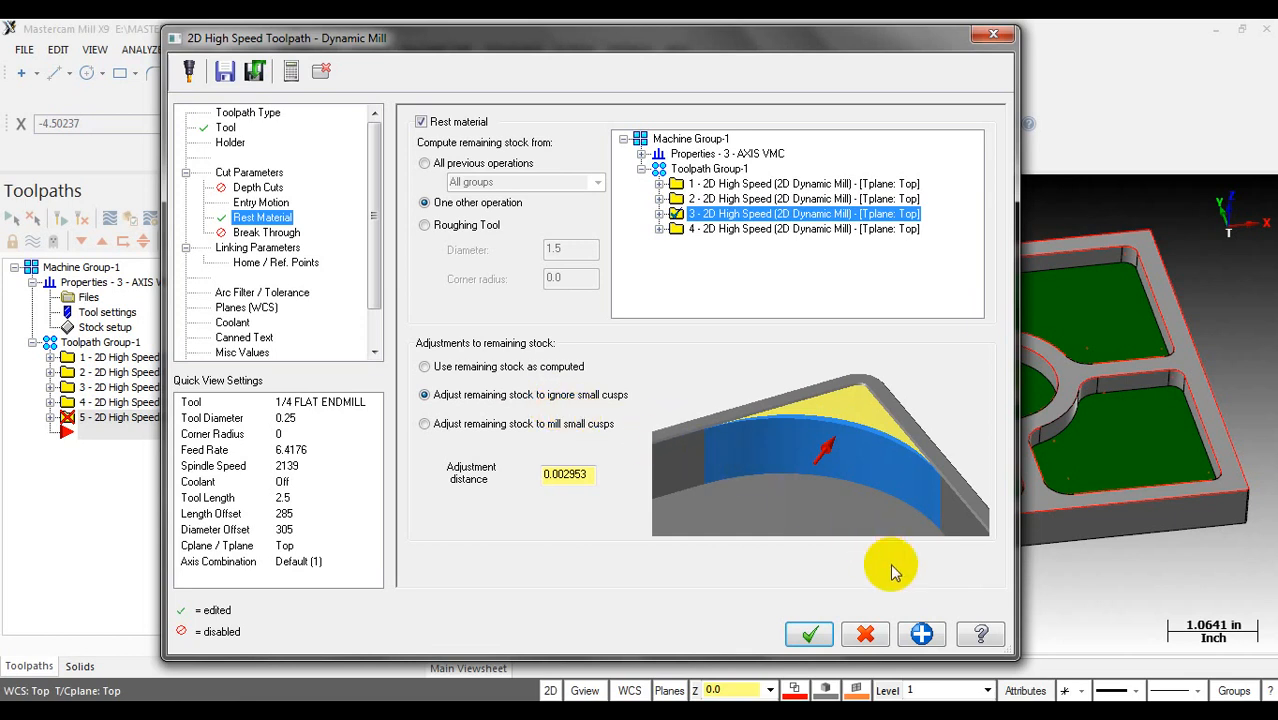
# Step: Read the Rest Material help definitions for the remaining stock adjustments and close the help
pyautogui.click(977, 638)
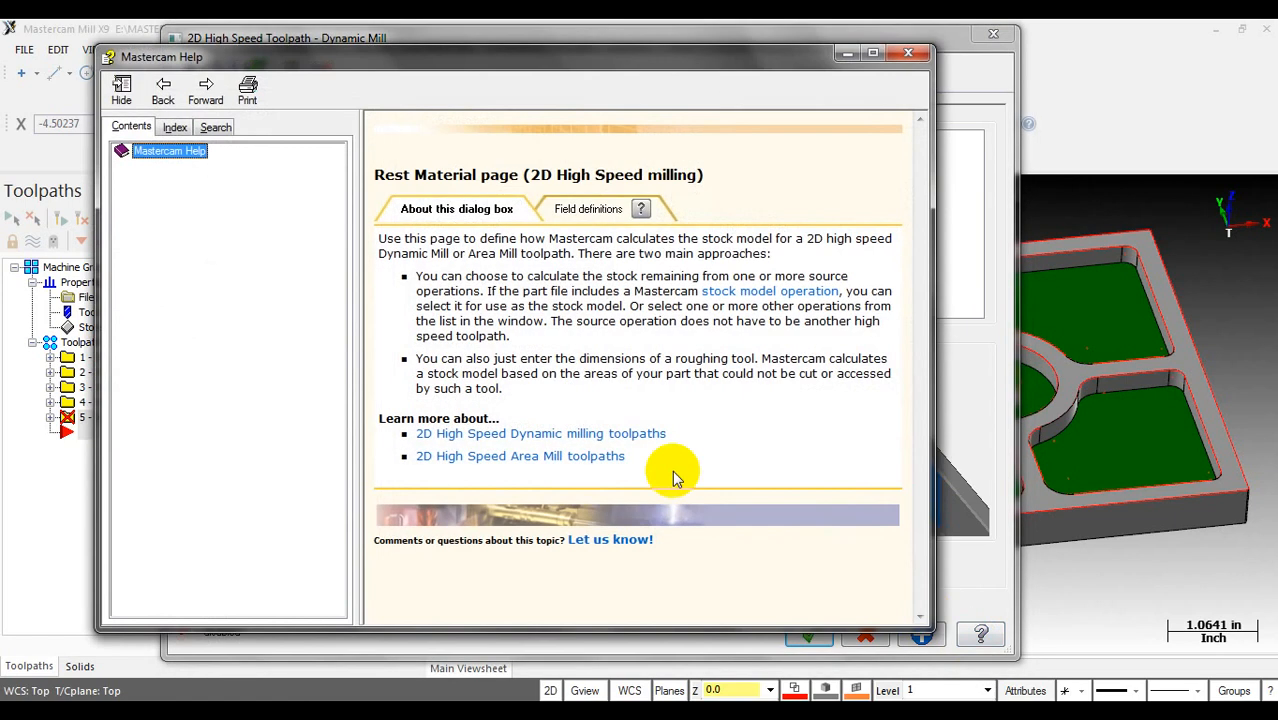
pyautogui.click(596, 213)
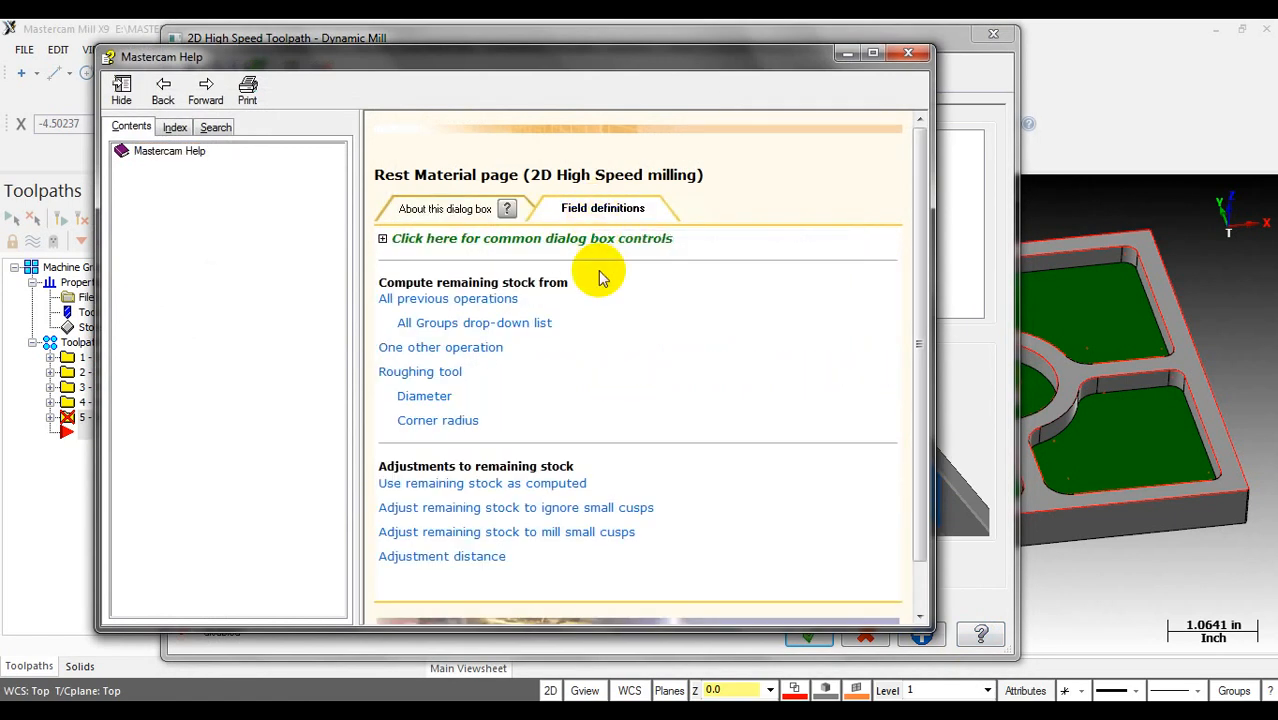
pyautogui.scroll(-1, 565, 430)
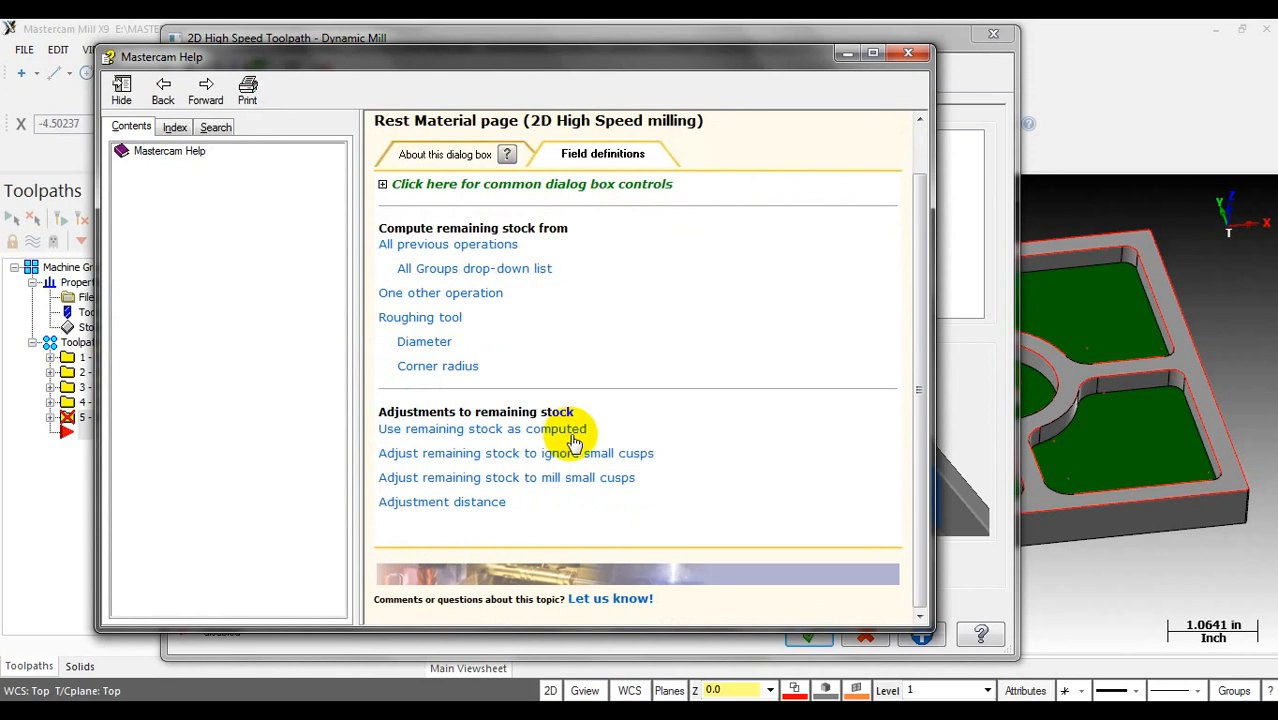
pyautogui.click(500, 430)
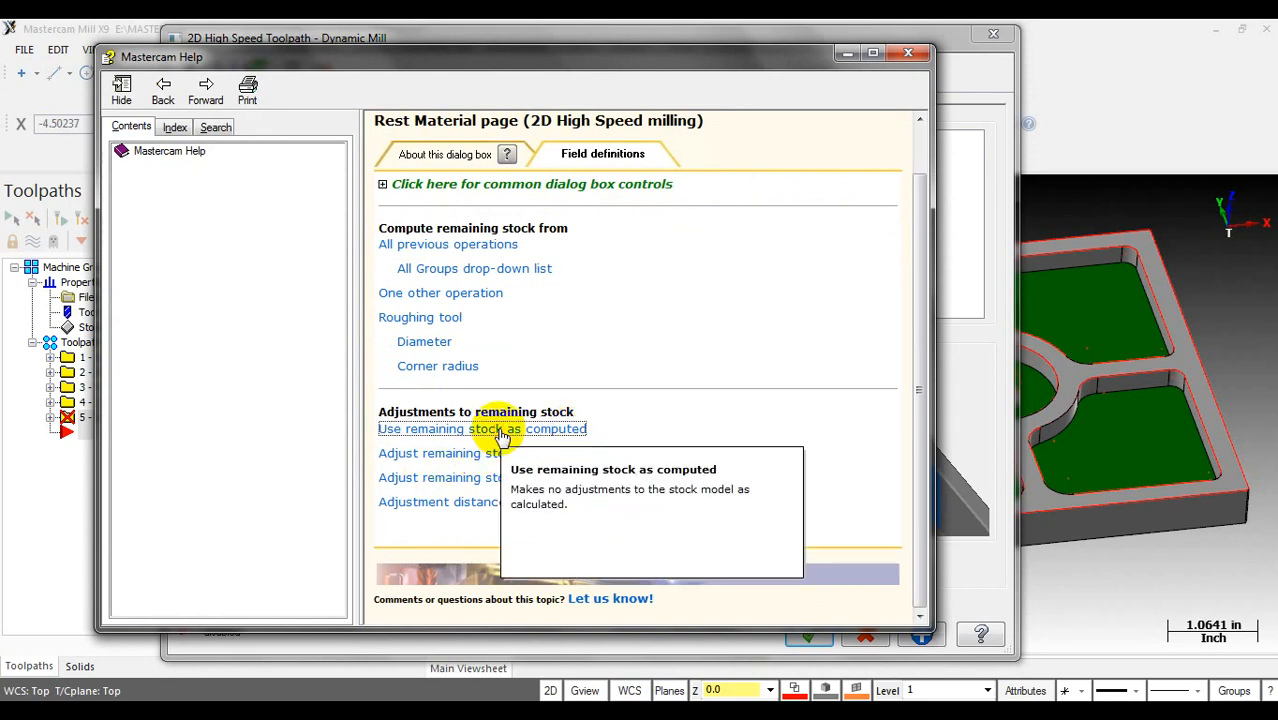
pyautogui.click(418, 434)
pyautogui.click(455, 452)
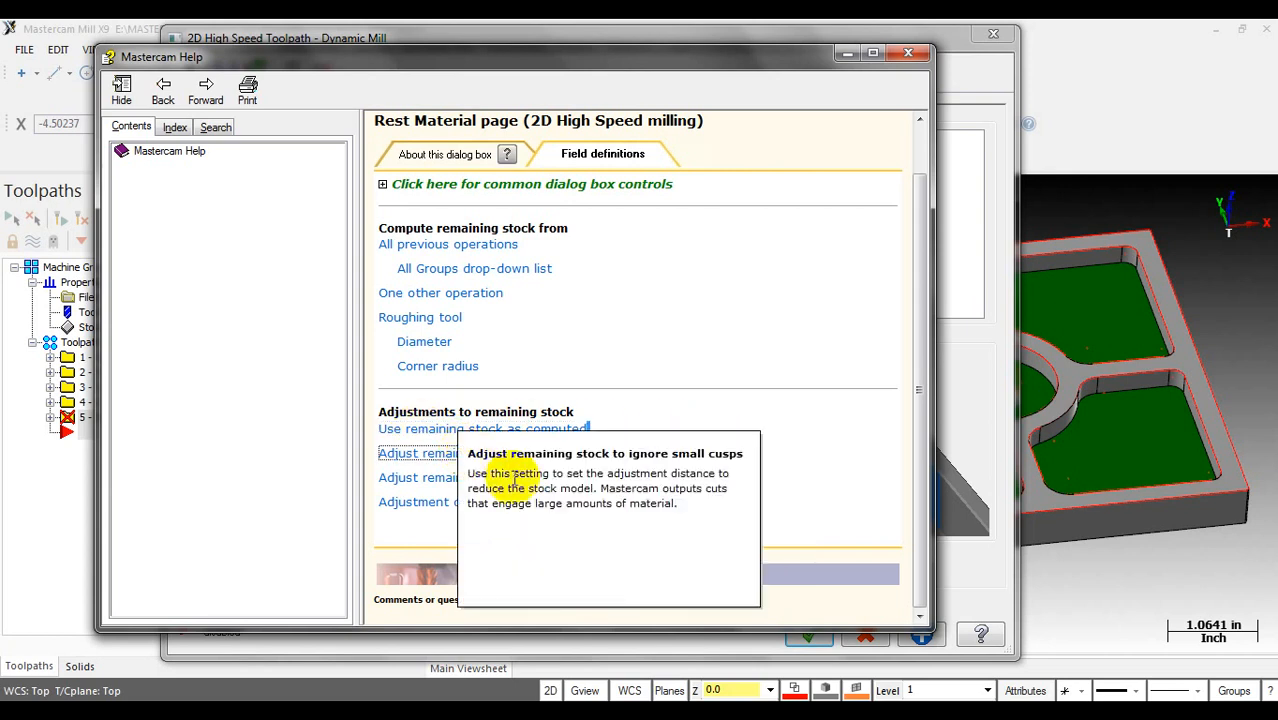
pyautogui.click(627, 485)
pyautogui.click(906, 55)
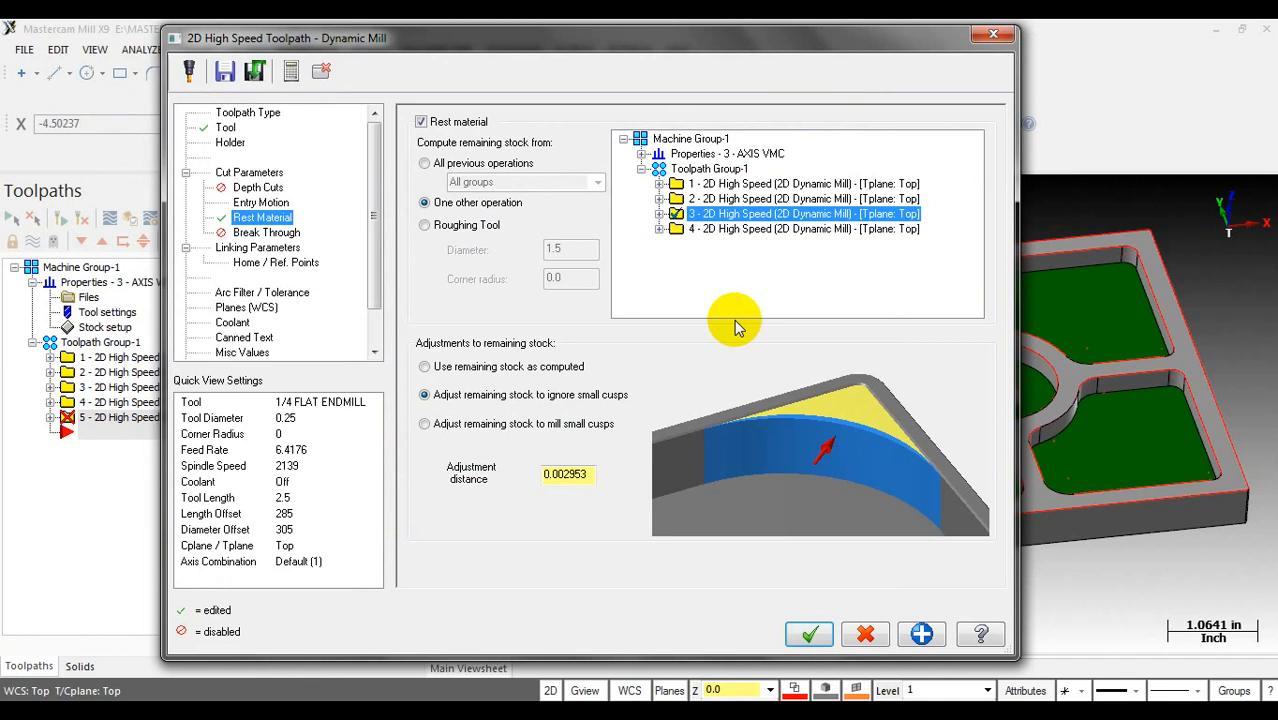
# Step: Adjust the remaining stock to mill small cusps with an adjustment distance of .0
pyautogui.click(458, 425)
pyautogui.doubleClick(566, 474)
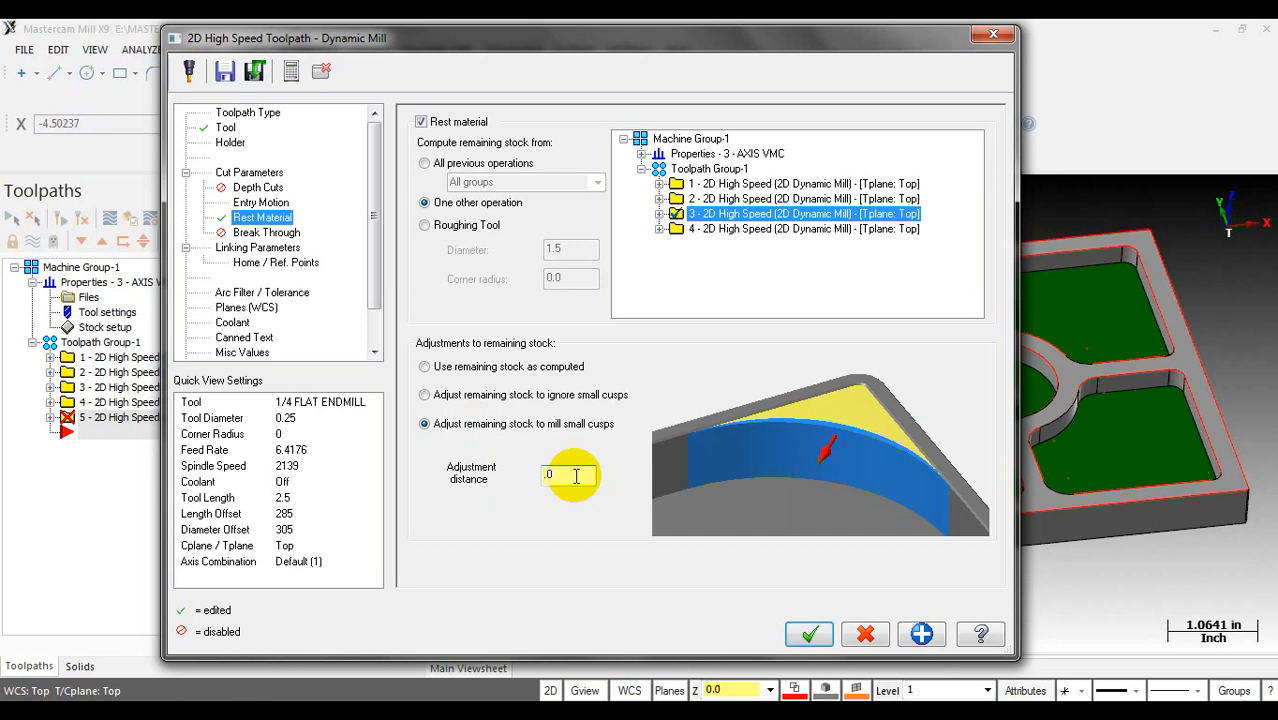
# Step: Set the linking depth to -1.25 from a point on the floor edge of the front pocket, and accept the toolpath
pyautogui.click(257, 247)
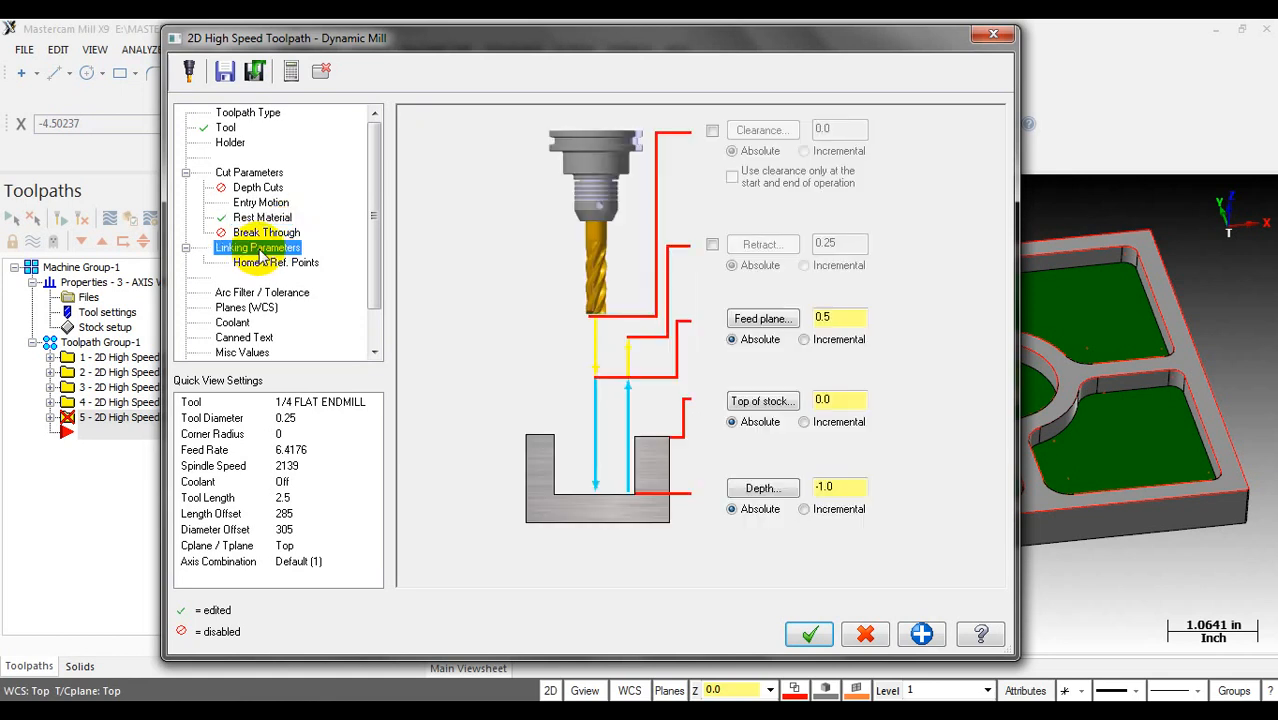
pyautogui.click(762, 488)
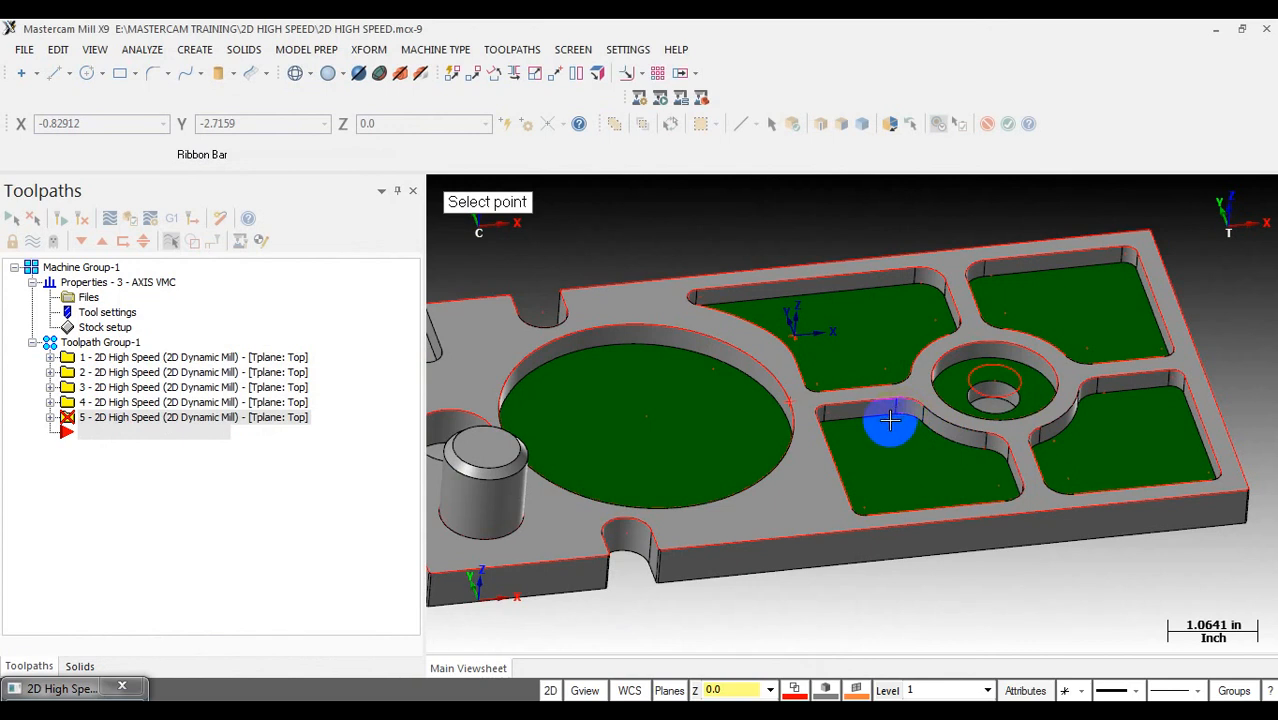
pyautogui.scroll(1, 890, 420)
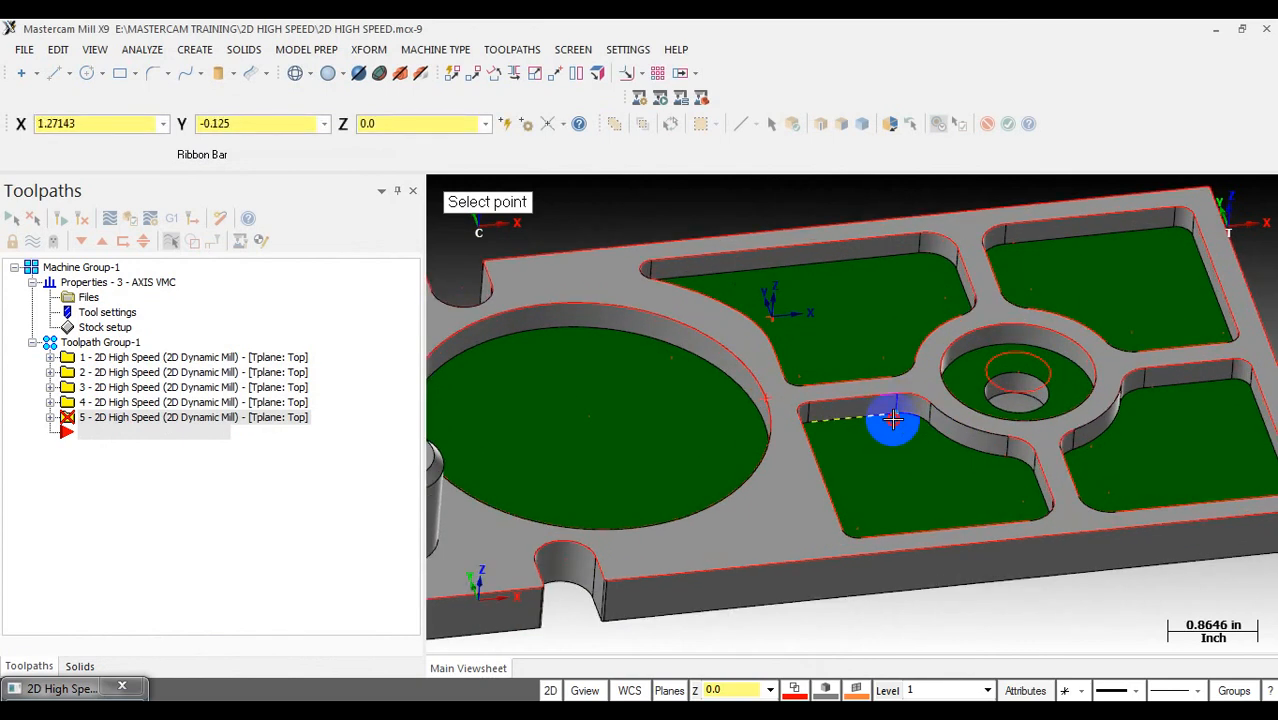
pyautogui.click(893, 420)
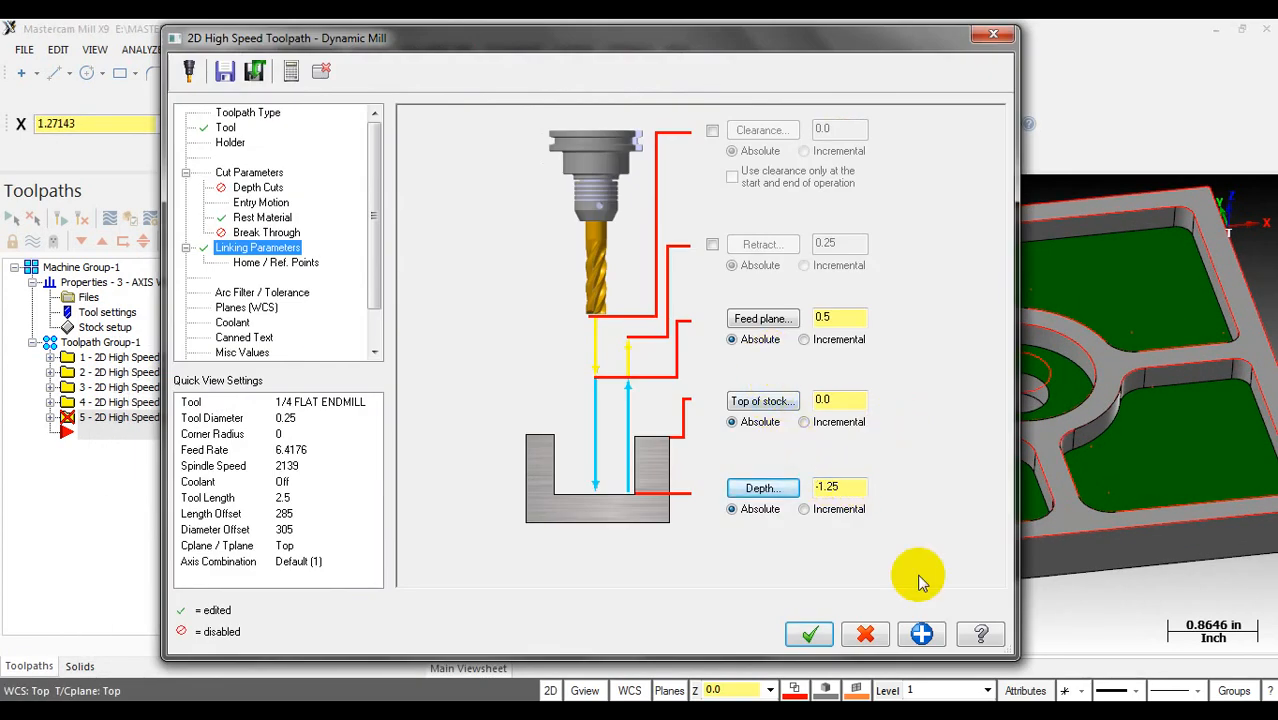
pyautogui.click(809, 634)
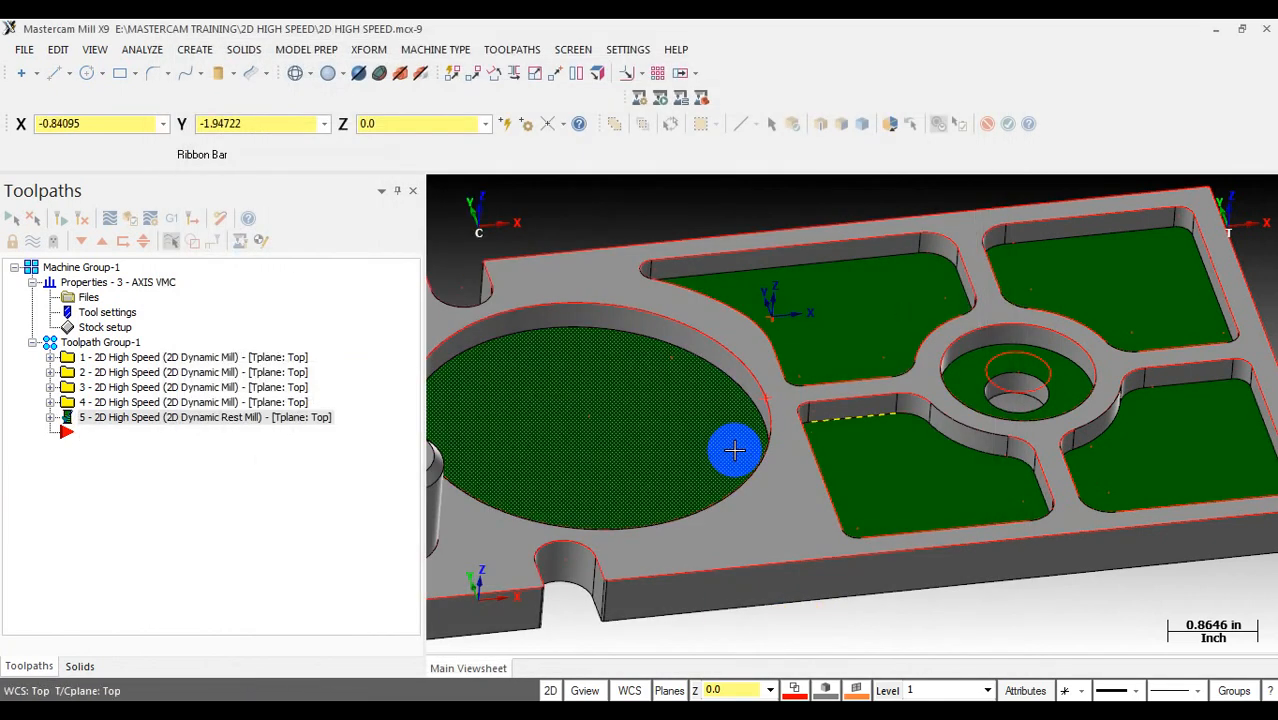
# Step: Backplot the rest mill toolpath of operation 5 across the pockets with the holder display simplified, and close the backplot
pyautogui.scroll(-1, 700, 446)
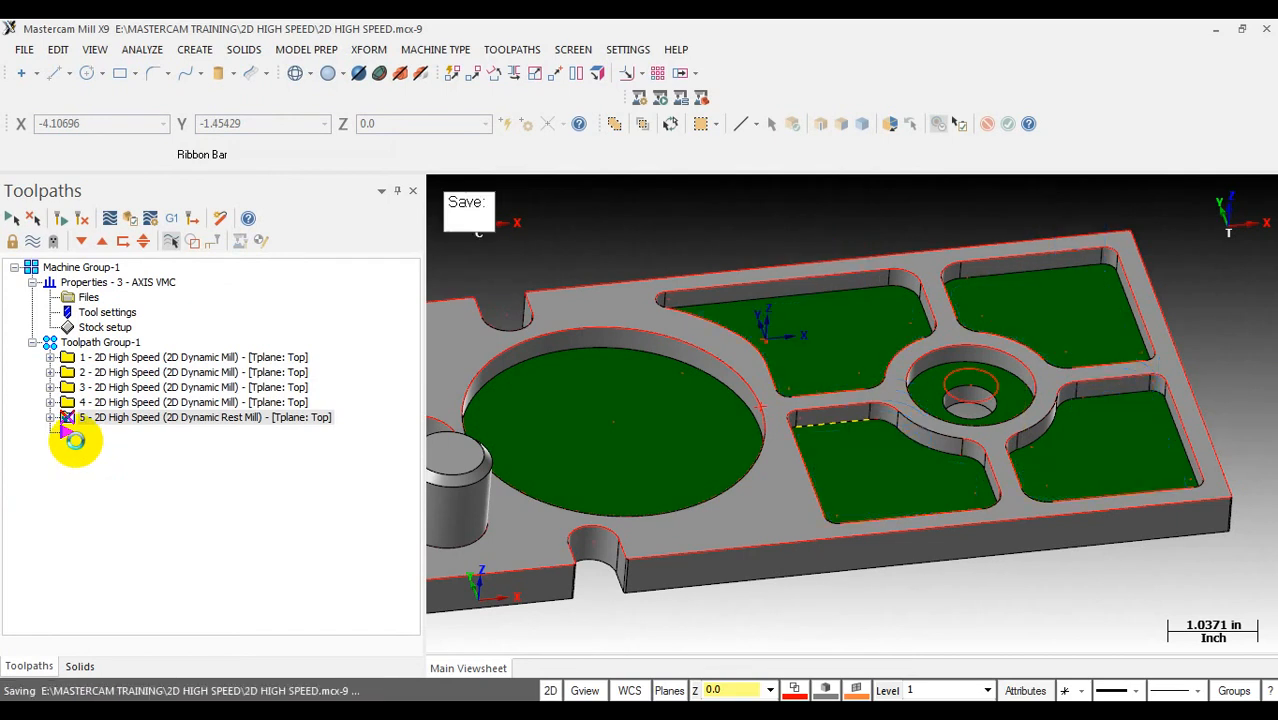
pyautogui.click(50, 417)
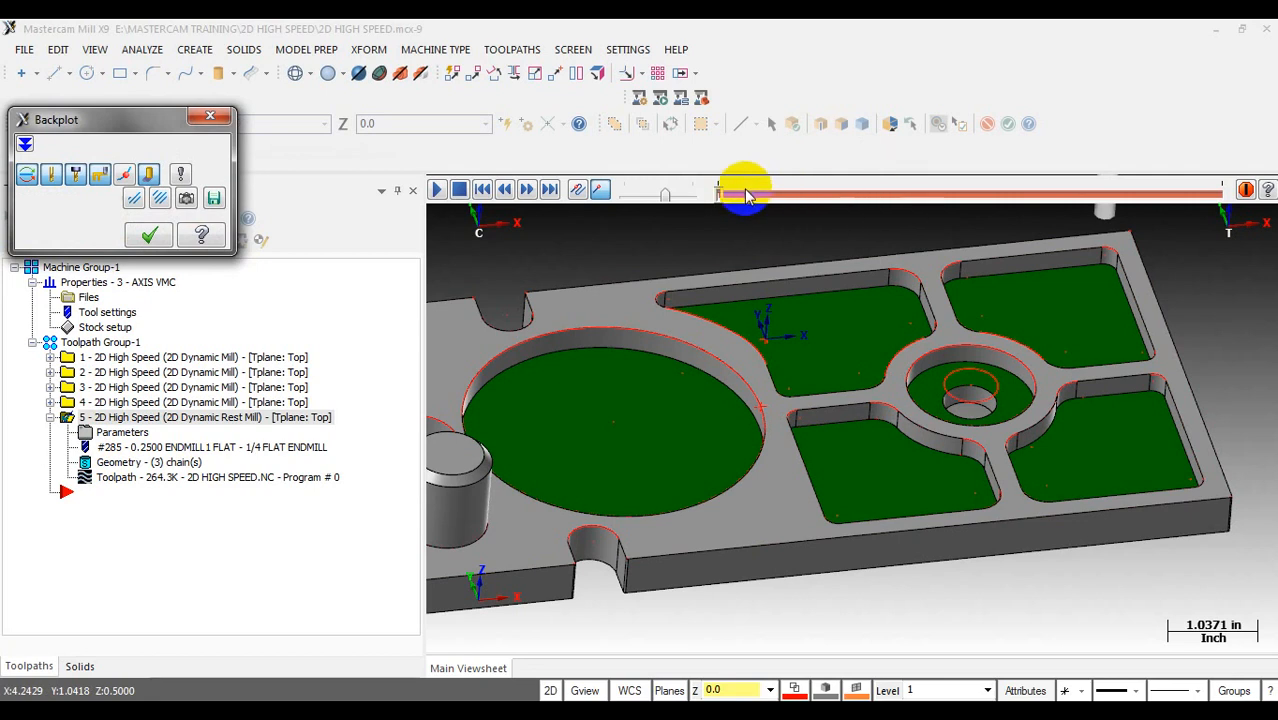
pyautogui.moveTo(719, 195); pyautogui.dragTo(791, 195)
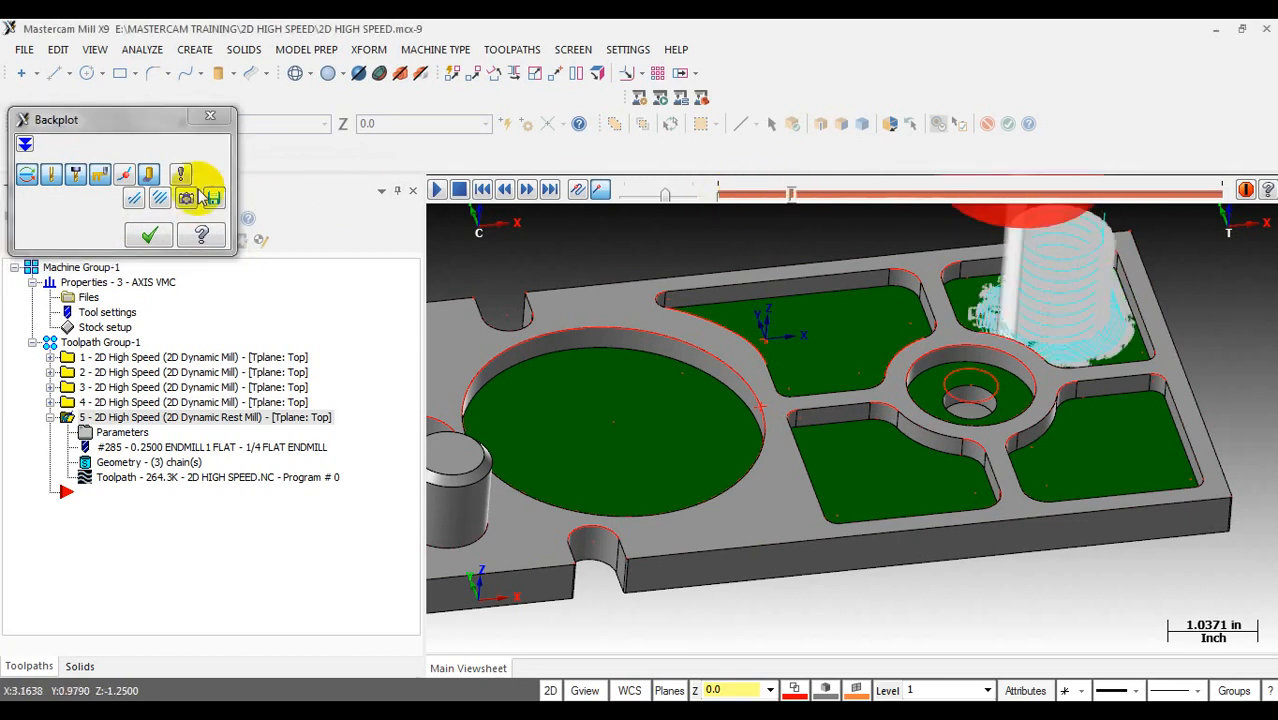
pyautogui.click(149, 174)
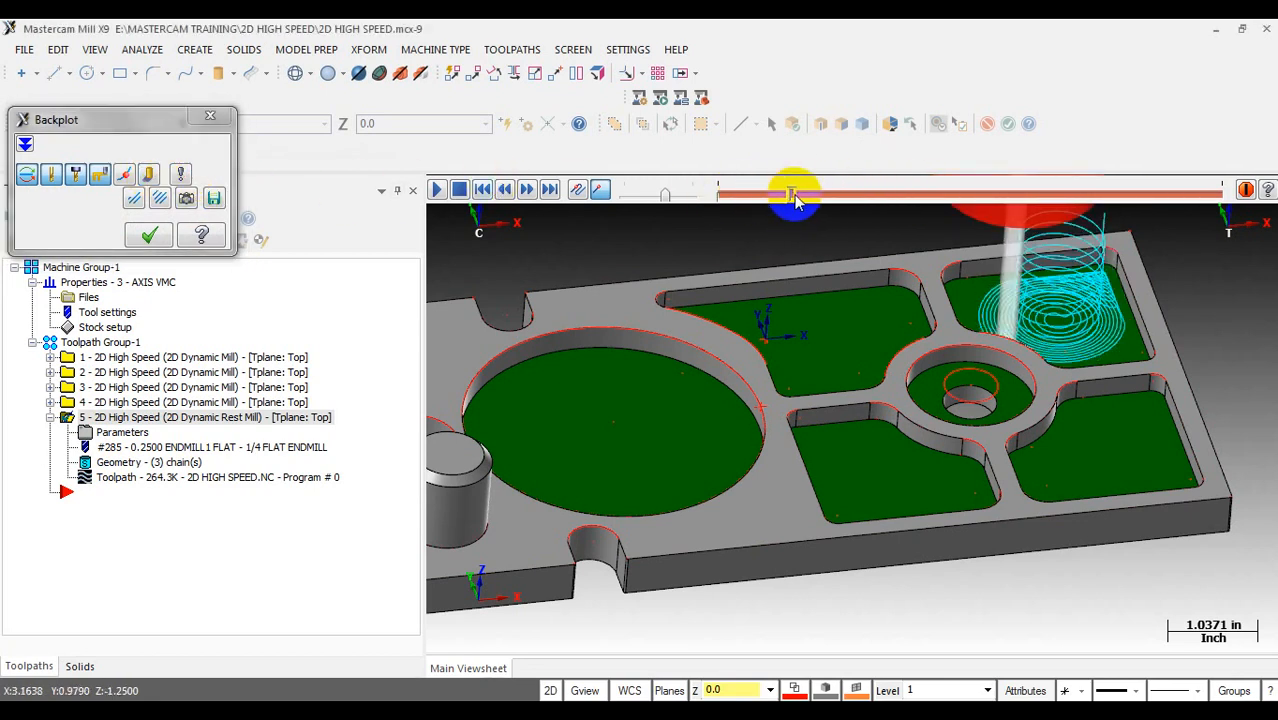
pyautogui.moveTo(793, 197); pyautogui.dragTo(1022, 203)
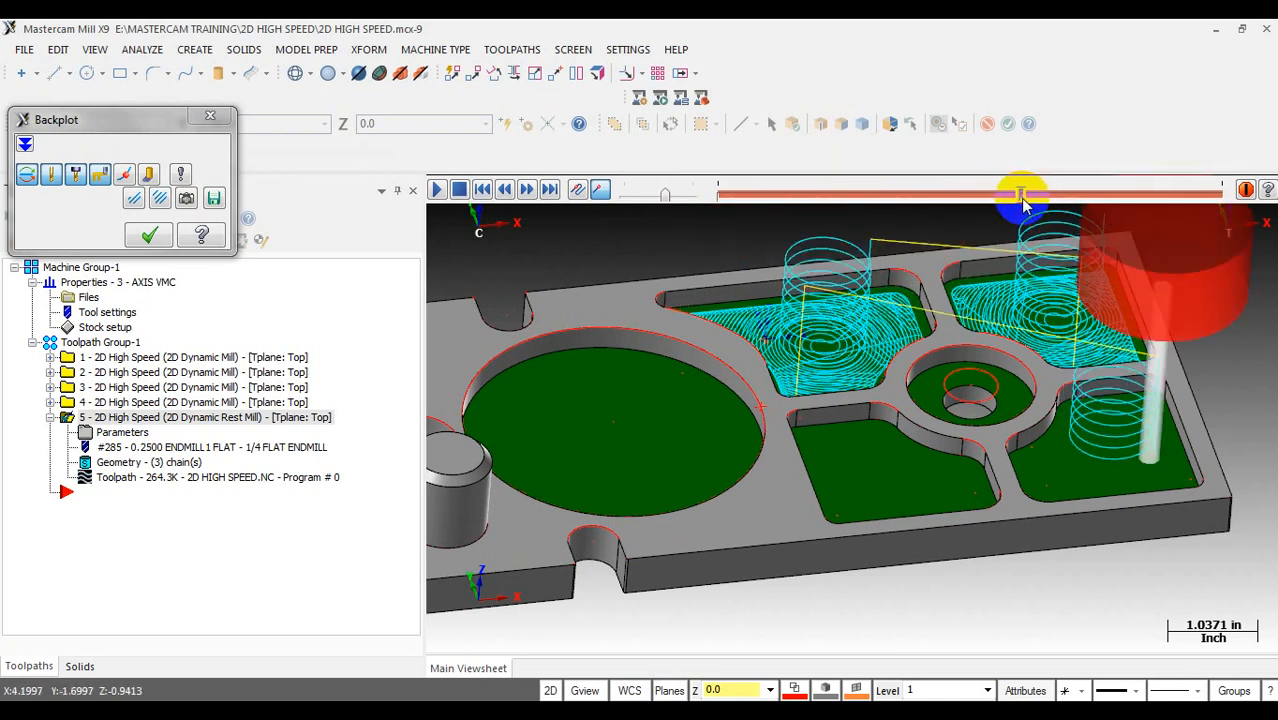
pyautogui.click(211, 119)
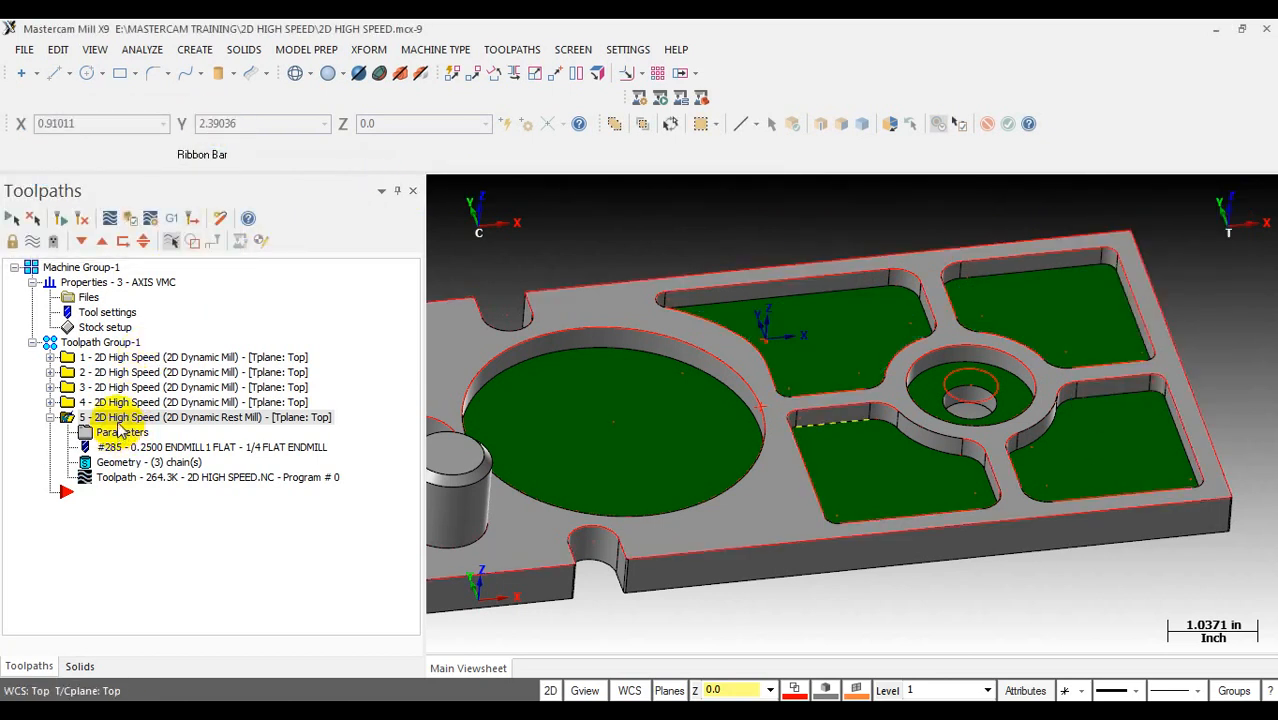
# Step: Backplot the toolpath of operation 3 for comparison with the rest mill operation, and close the backplot
pyautogui.click(50, 387)
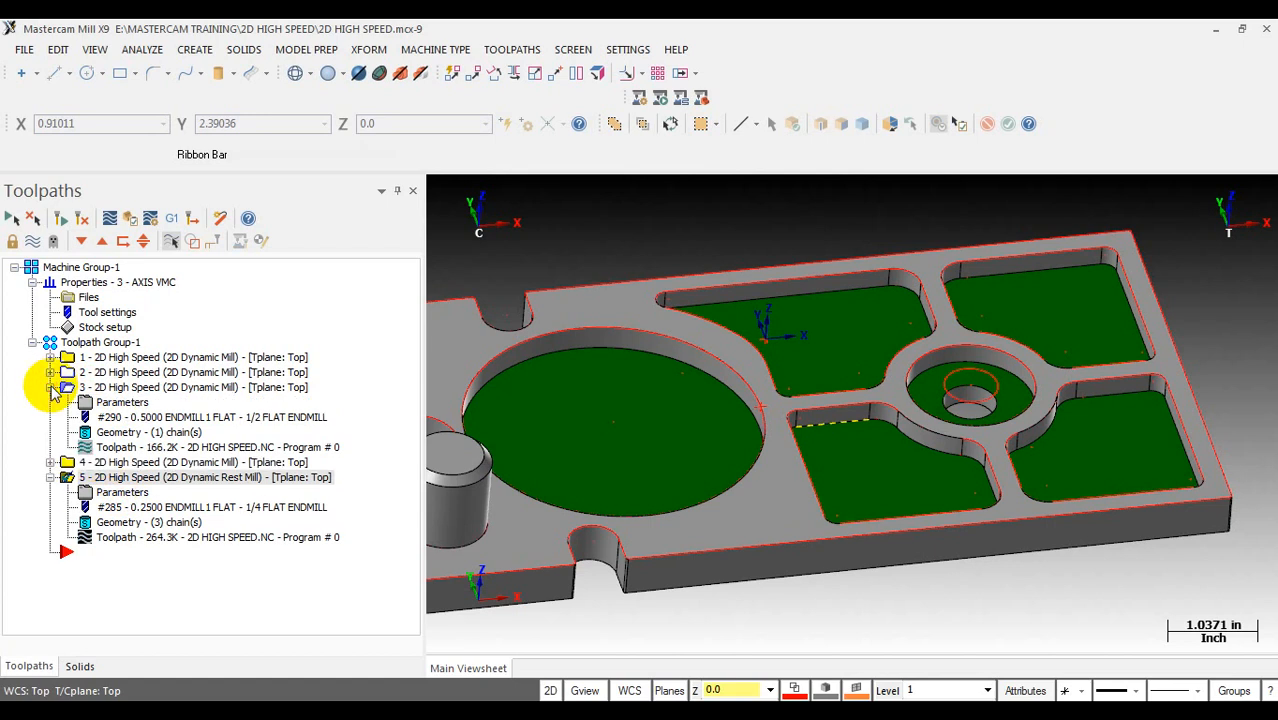
pyautogui.click(108, 450)
pyautogui.moveTo(733, 193); pyautogui.dragTo(1021, 193)
pyautogui.click(210, 118)
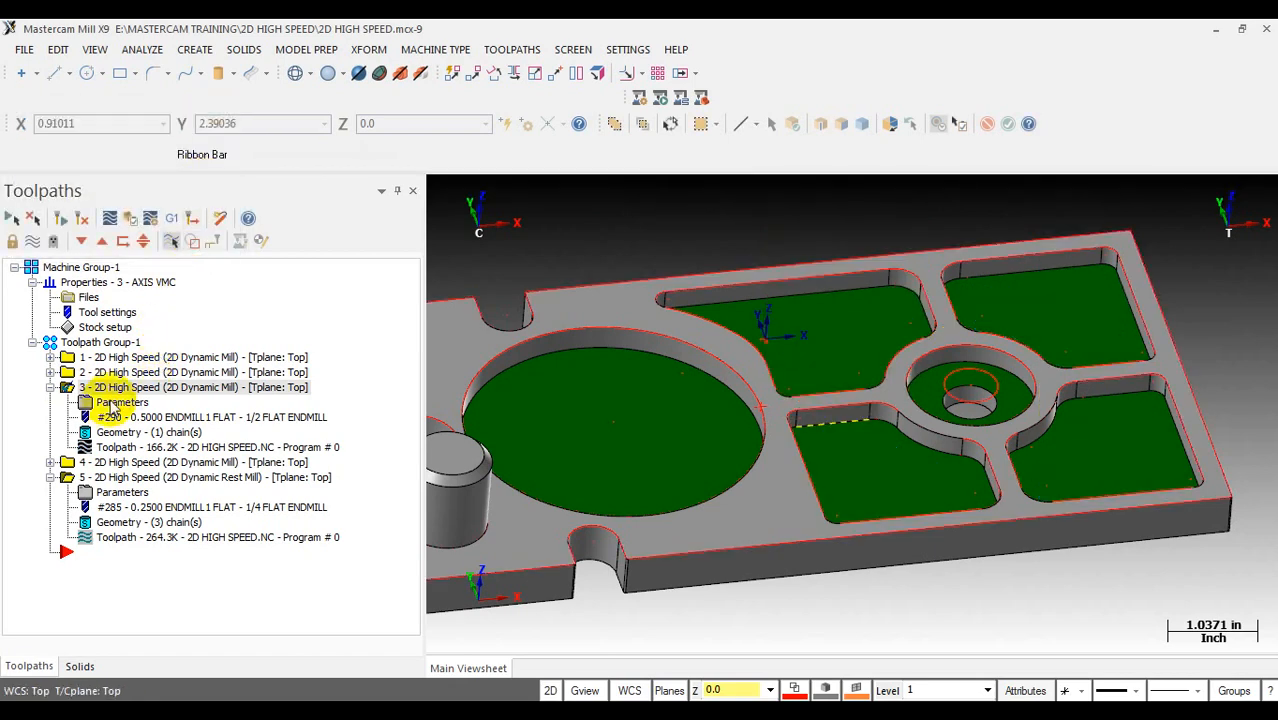
# Step: Check the stock to leave on walls and floors in operation 3's cut parameters, and close them without changes
pyautogui.click(113, 404)
pyautogui.click(248, 173)
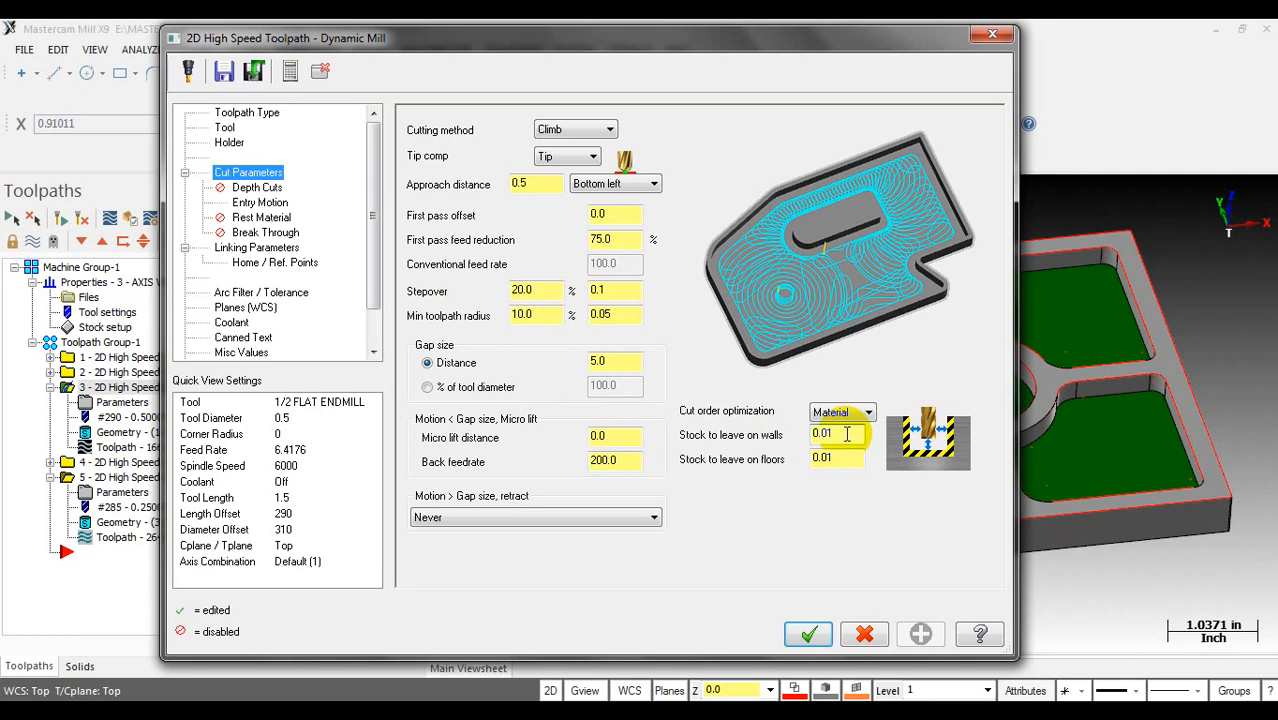
pyautogui.click(844, 462)
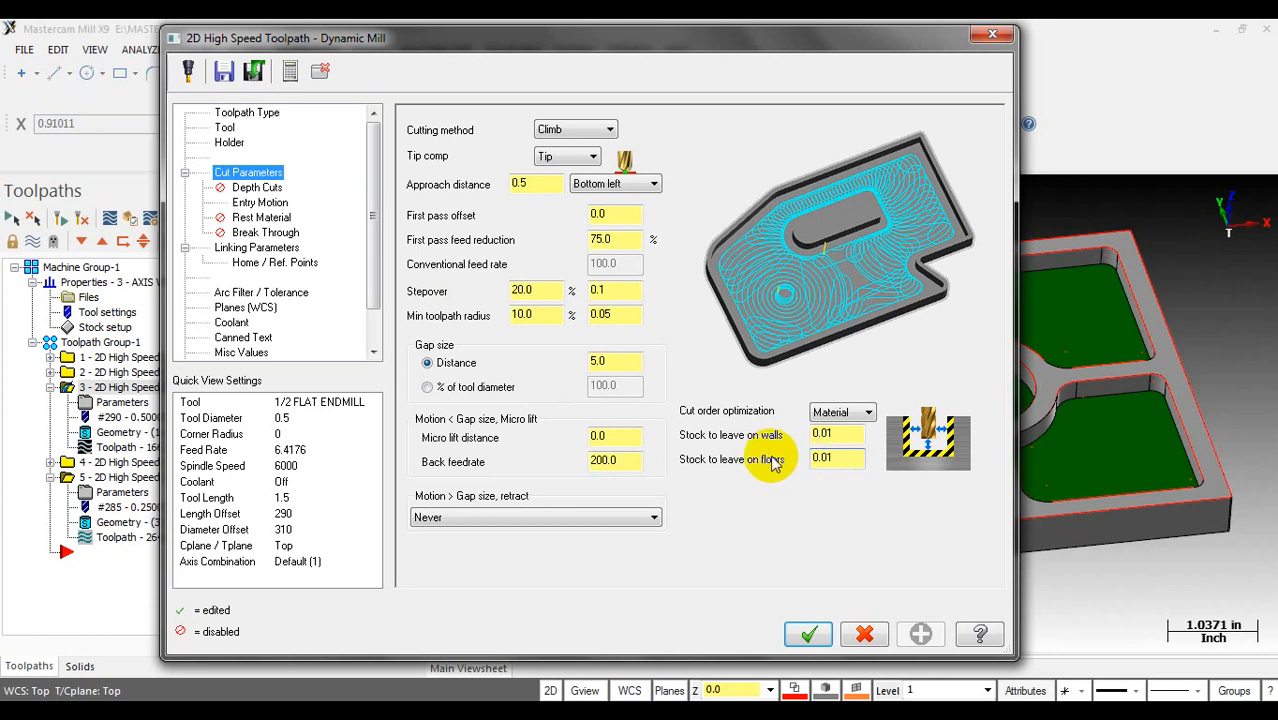
pyautogui.click(987, 34)
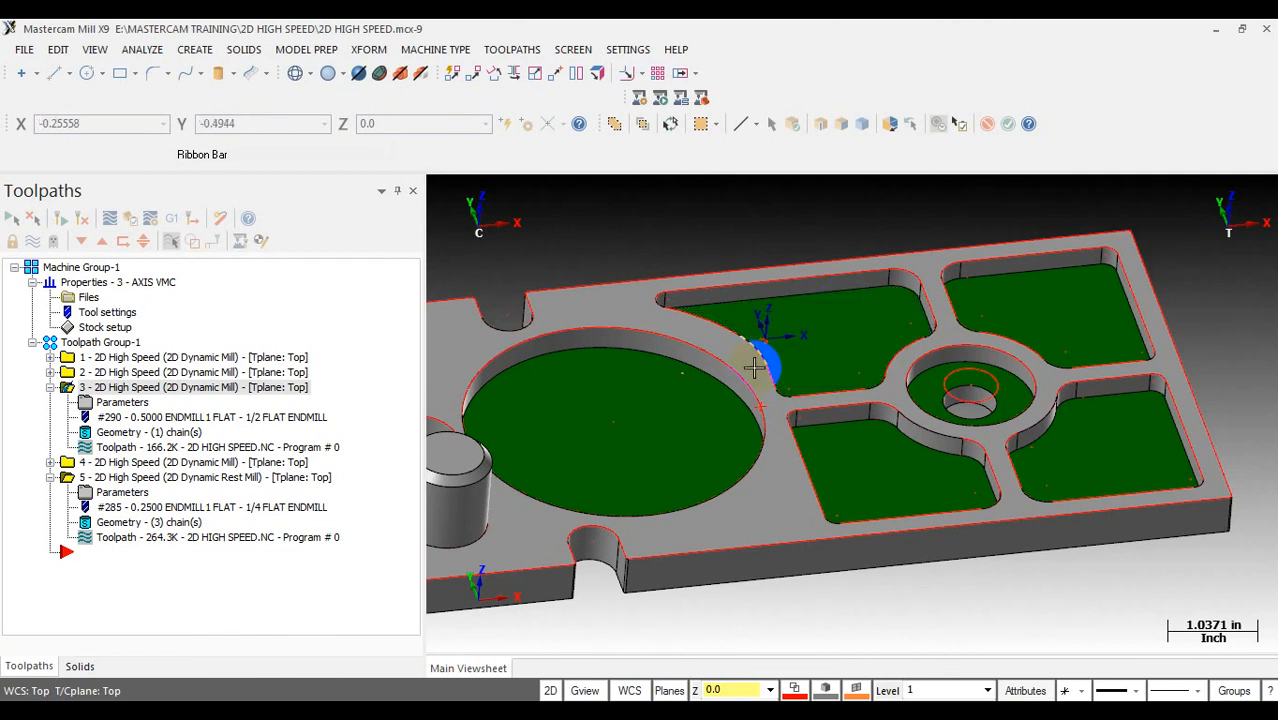
# Step: Check operation 5's stock to leave on floors without saving changes, and backplot its toolpath again
pyautogui.click(112, 492)
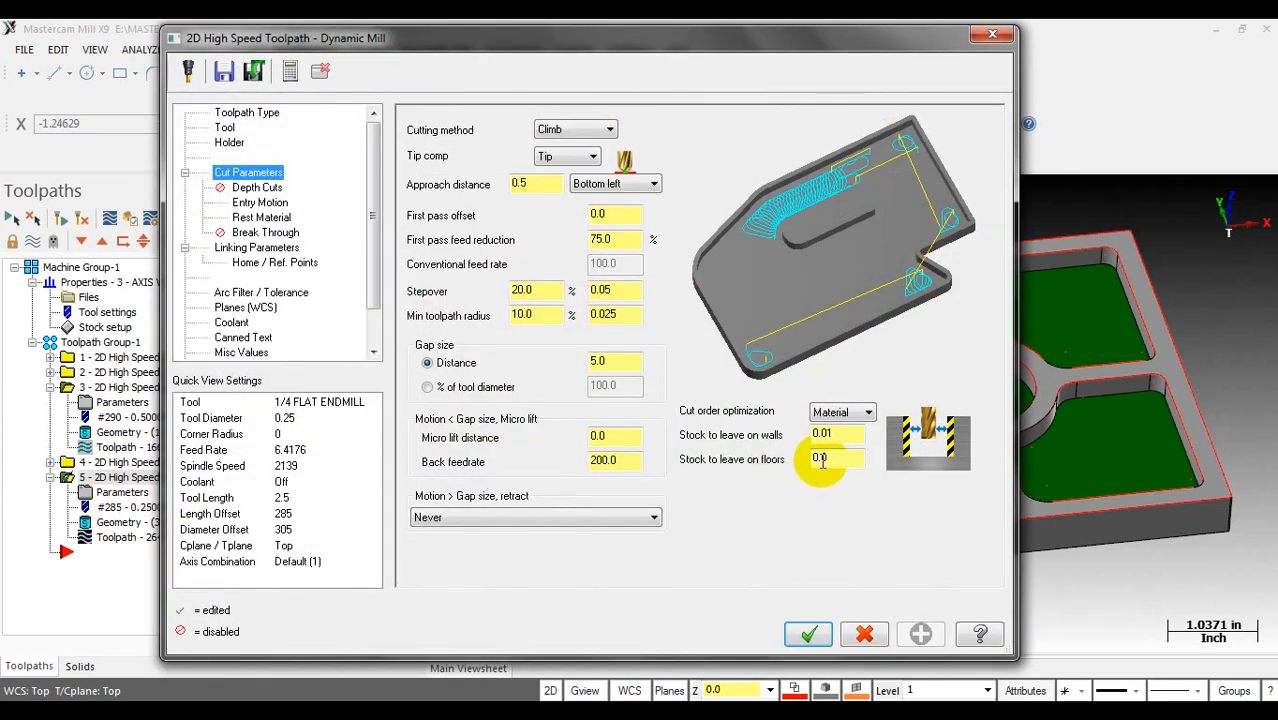
pyautogui.click(837, 459)
pyautogui.write('1')
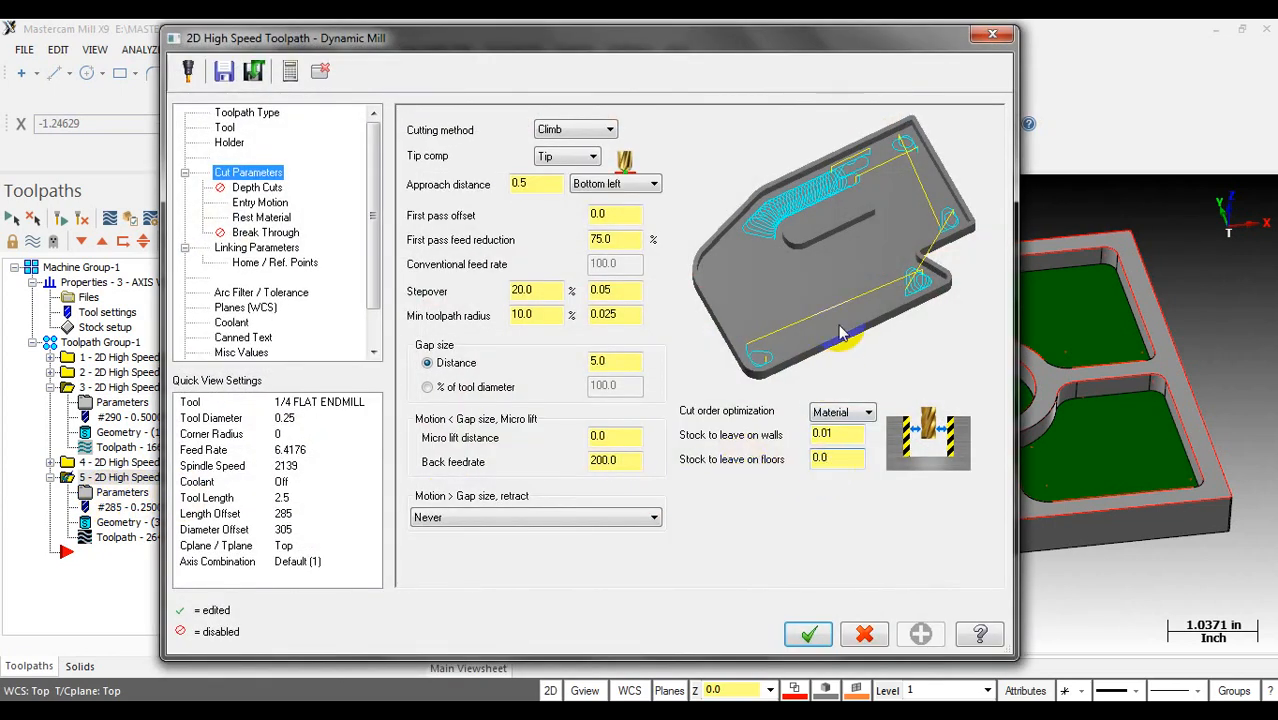
pyautogui.click(993, 35)
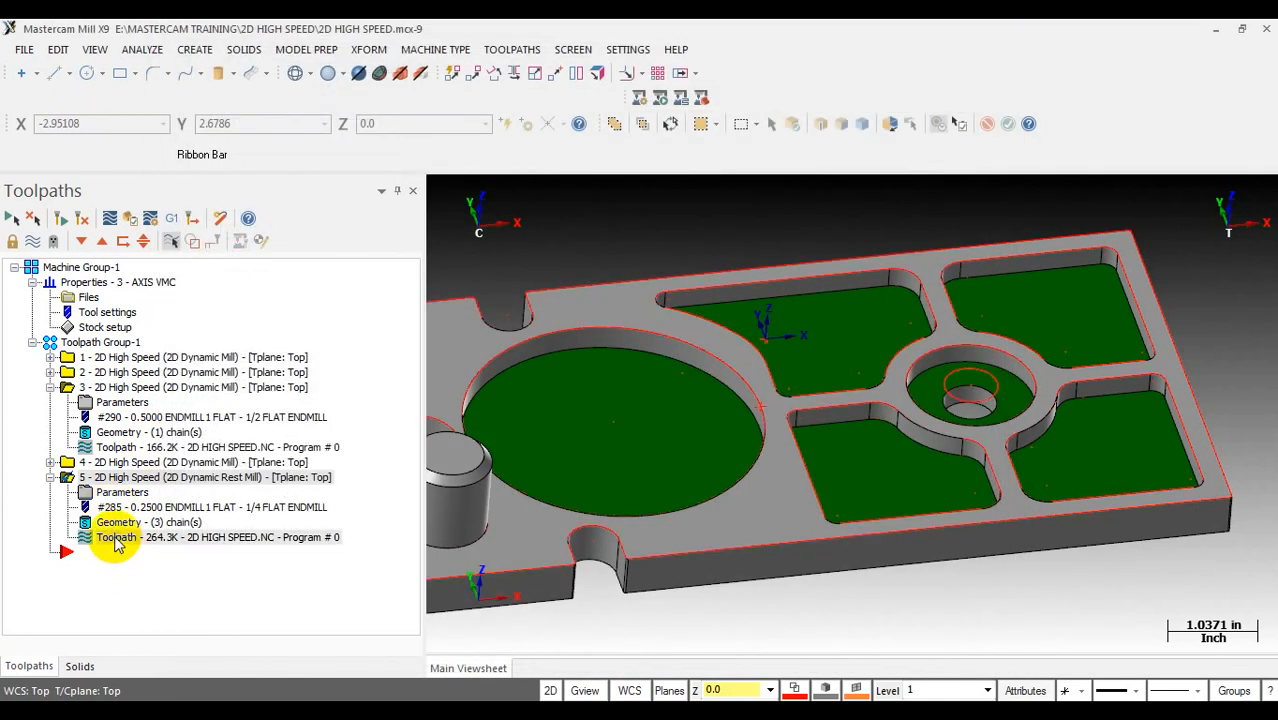
pyautogui.click(100, 537)
pyautogui.moveTo(722, 194); pyautogui.dragTo(825, 195)
pyautogui.click(207, 117)
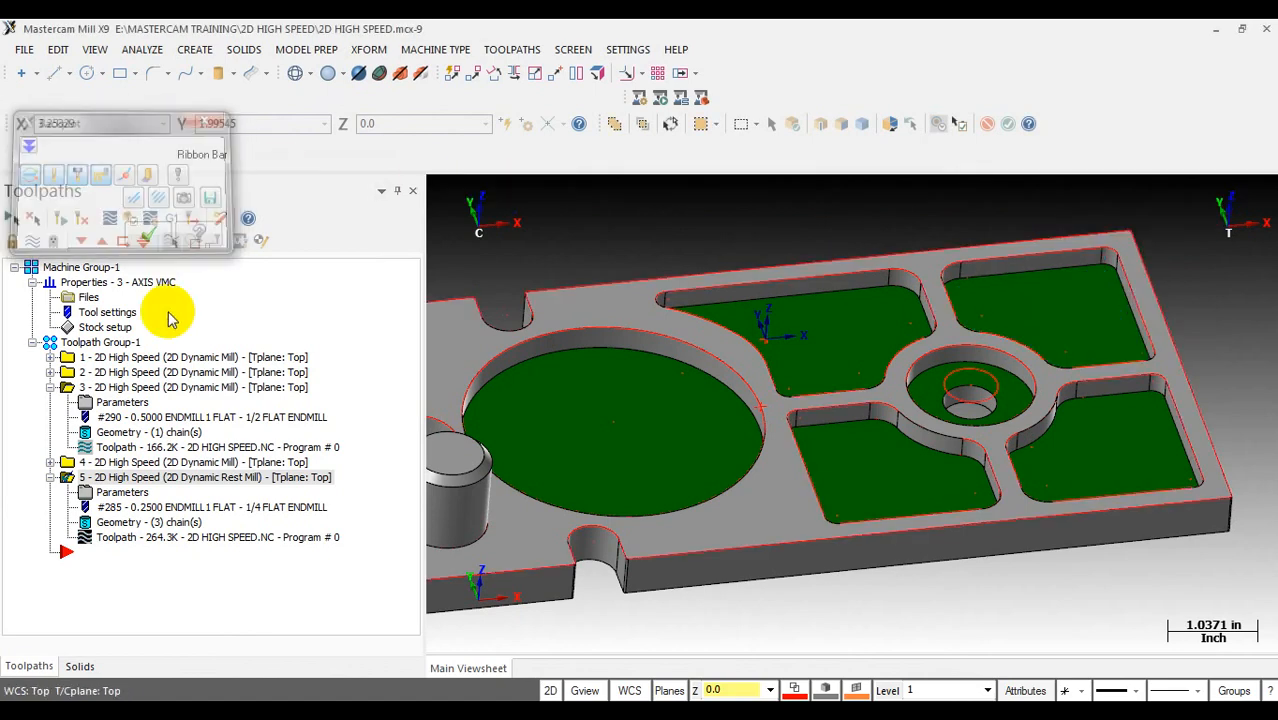
# Step: Recheck operation 3's floor stock, set operation 5's stock to leave on floors to 0.01, and regenerate operation 5
pyautogui.click(116, 402)
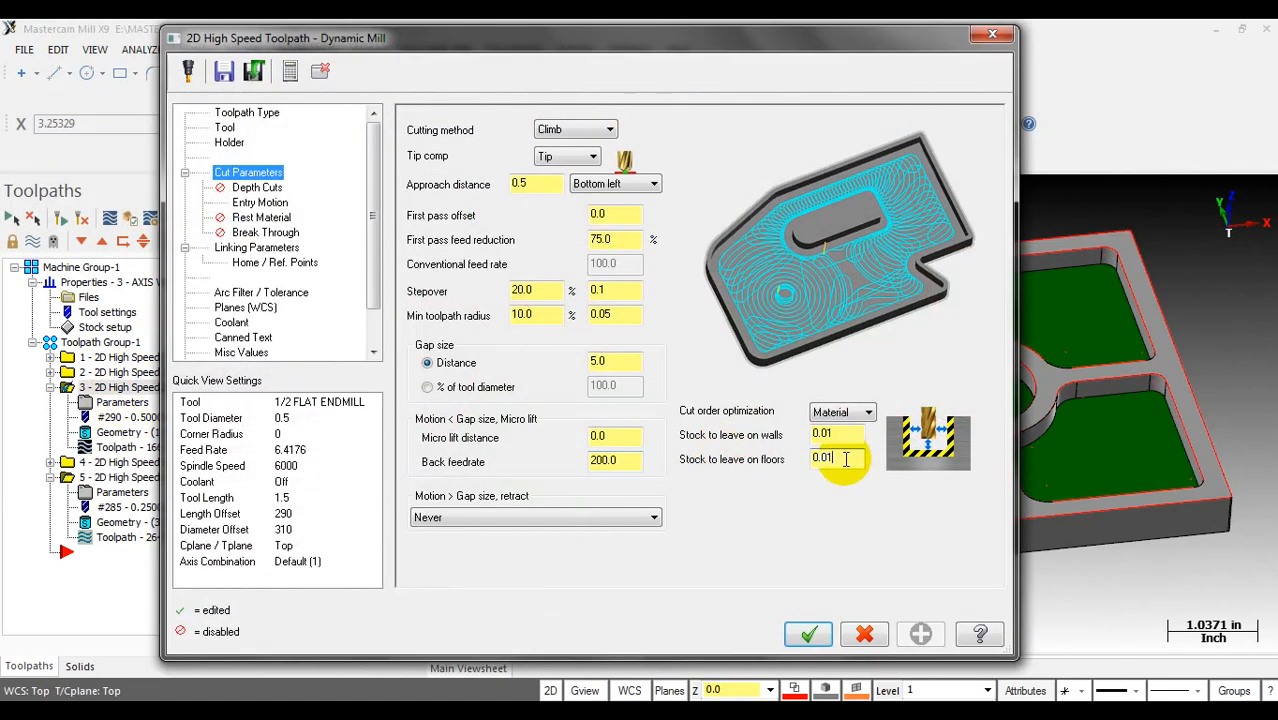
pyautogui.click(829, 458)
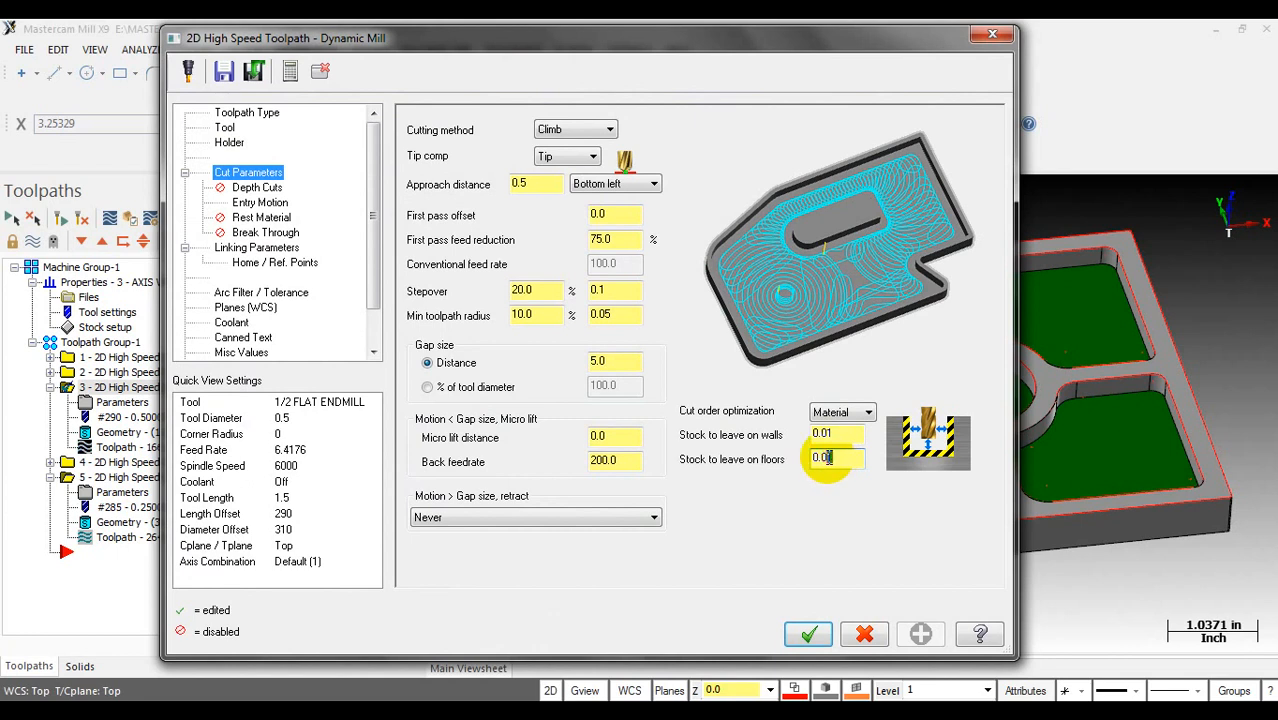
pyautogui.click(992, 34)
pyautogui.click(115, 493)
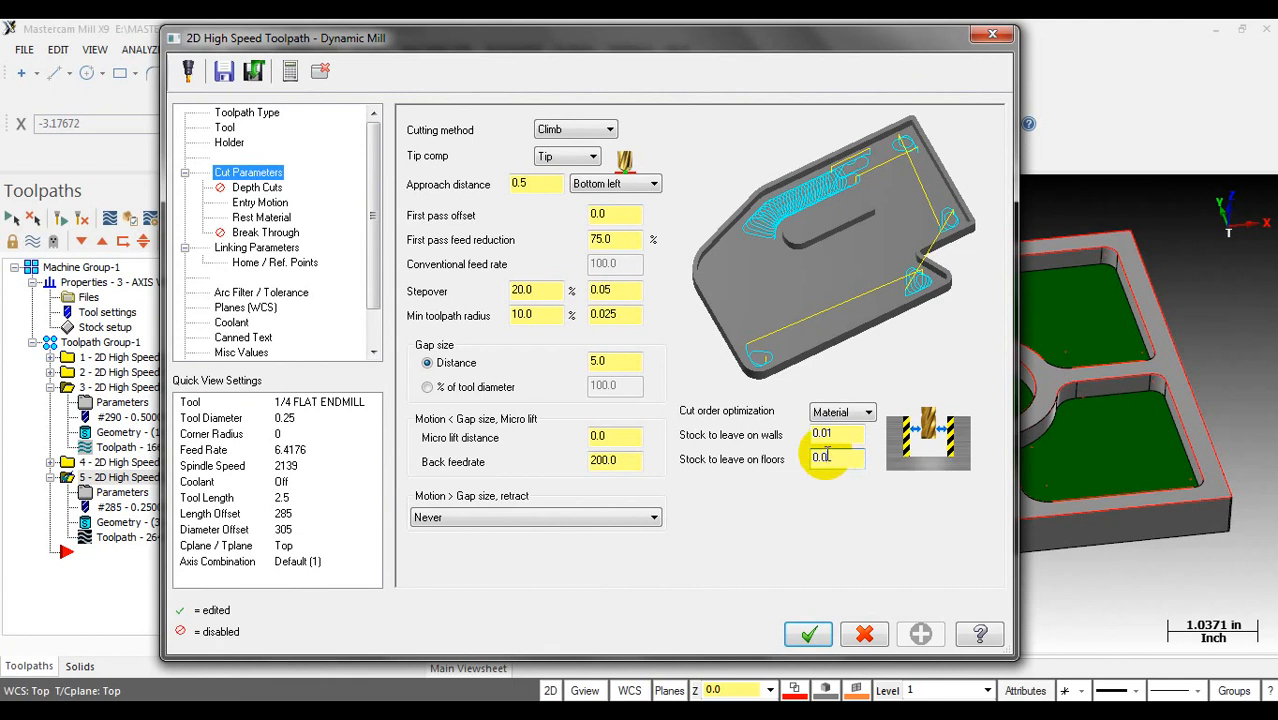
pyautogui.write('1')
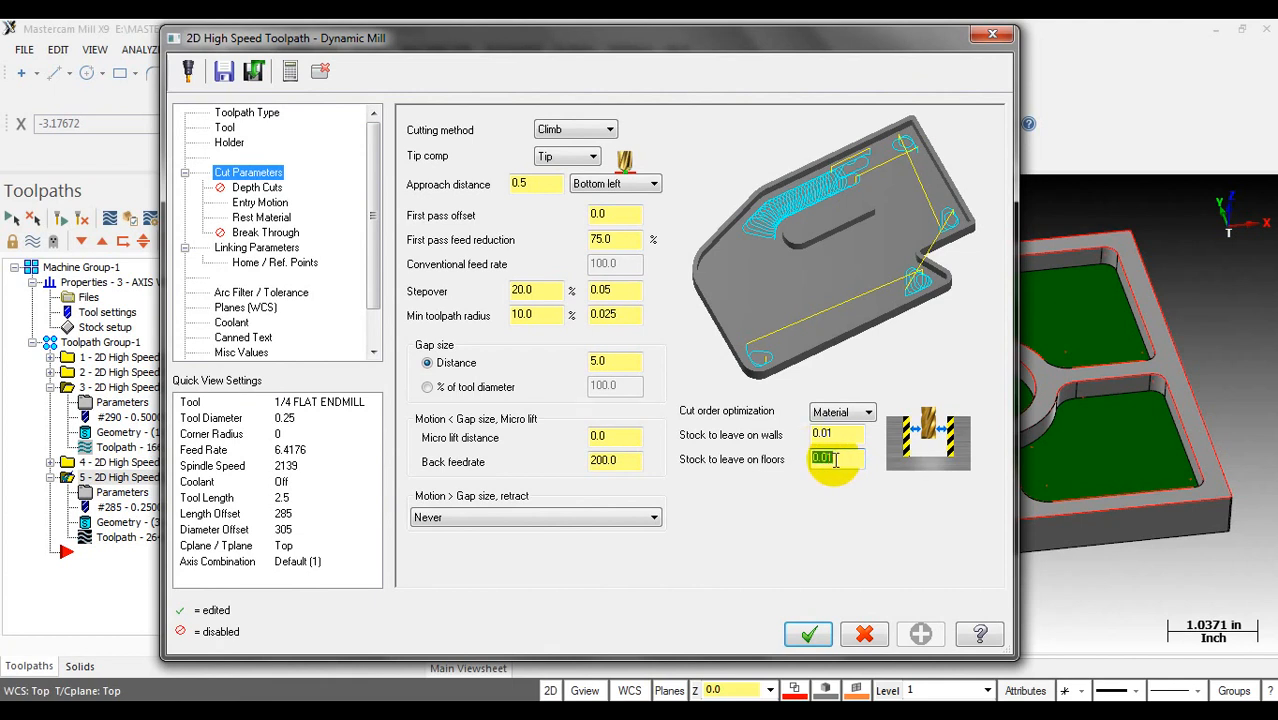
pyautogui.click(851, 462)
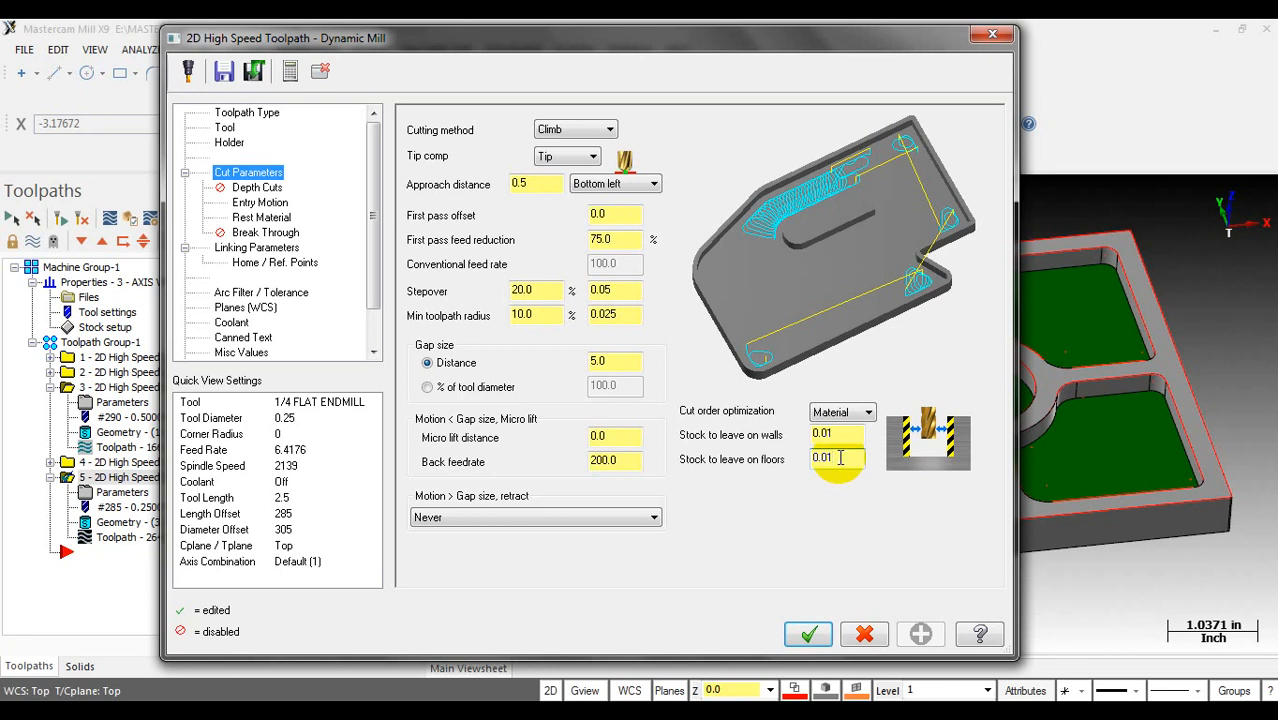
pyautogui.click(808, 634)
pyautogui.click(60, 216)
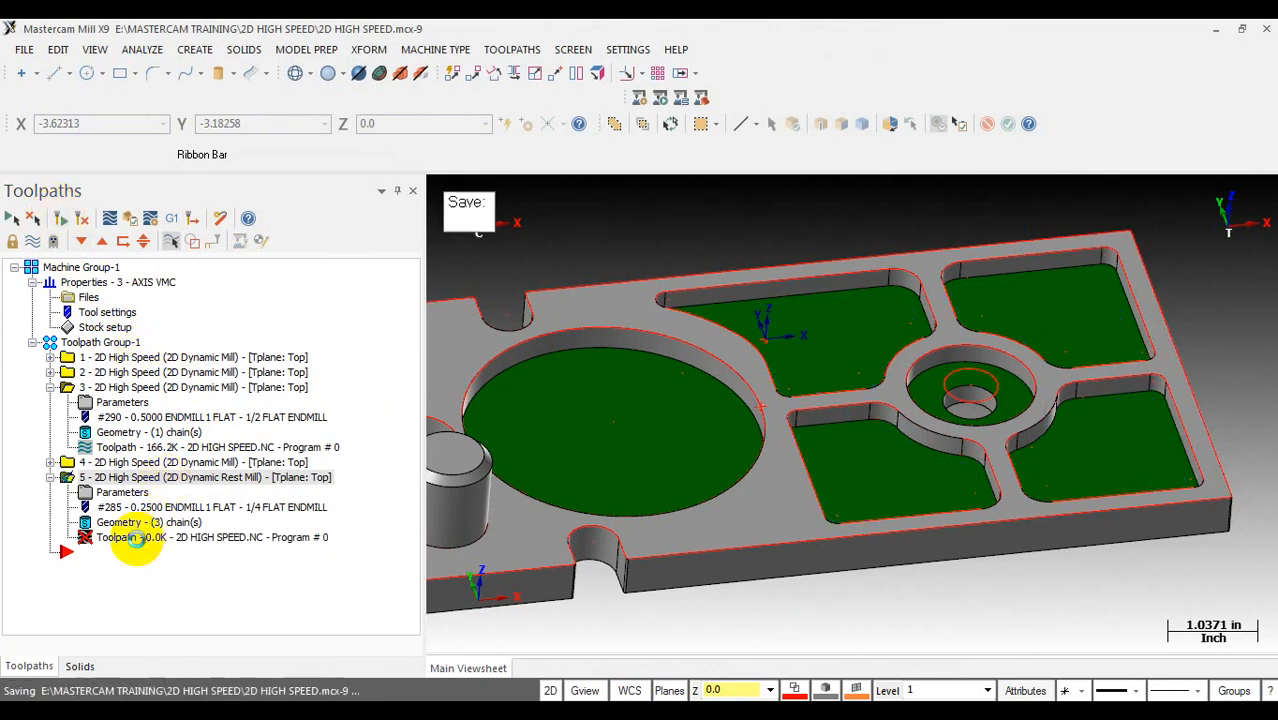
# Step: Backplot the regenerated operation 5 through to the end, examine the corner passes in all four pockets, and close the backplot
pyautogui.click(102, 539)
pyautogui.moveTo(718, 196); pyautogui.dragTo(935, 190)
pyautogui.moveTo(827, 285); pyautogui.dragTo(703, 380, button='middle')
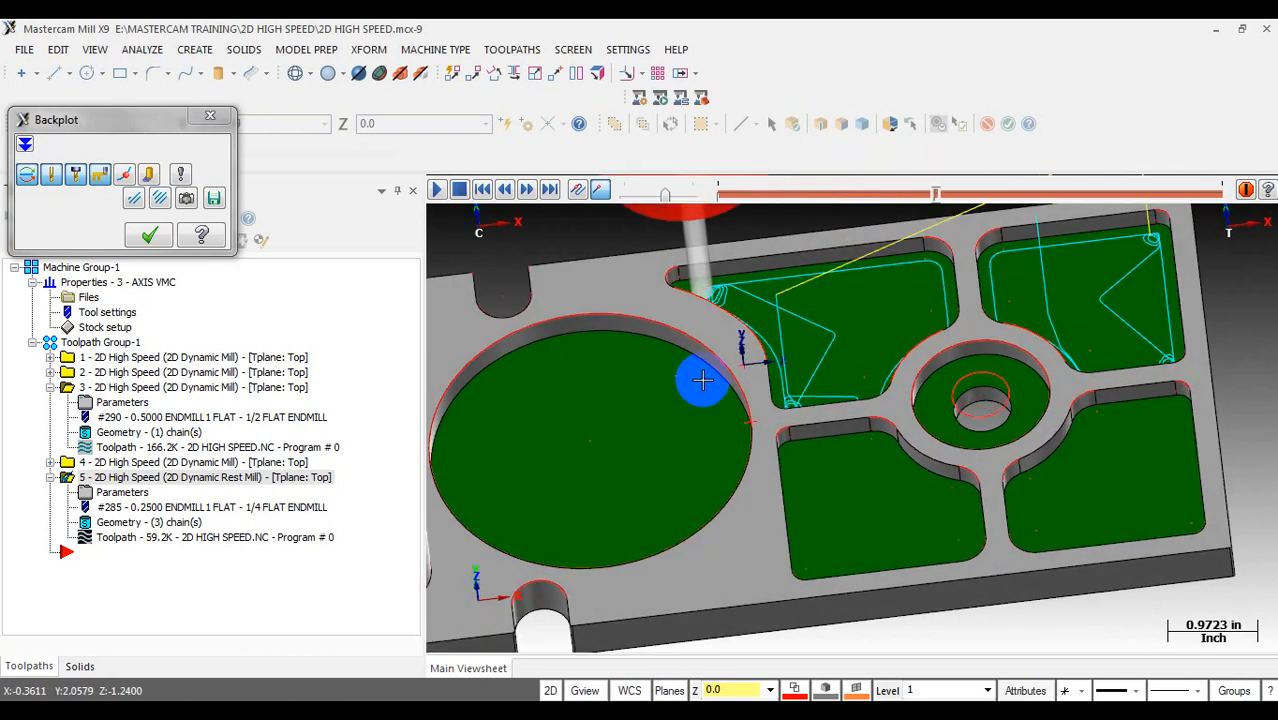
pyautogui.scroll(6, 750, 307)
pyautogui.scroll(-5, 940, 250)
pyautogui.moveTo(936, 191); pyautogui.dragTo(1232, 188)
pyautogui.scroll(-2, 785, 400)
pyautogui.moveTo(795, 378); pyautogui.dragTo(764, 399, button='middle')
pyautogui.scroll(3, 764, 399)
pyautogui.moveTo(786, 337); pyautogui.dragTo(739, 353, button='middle')
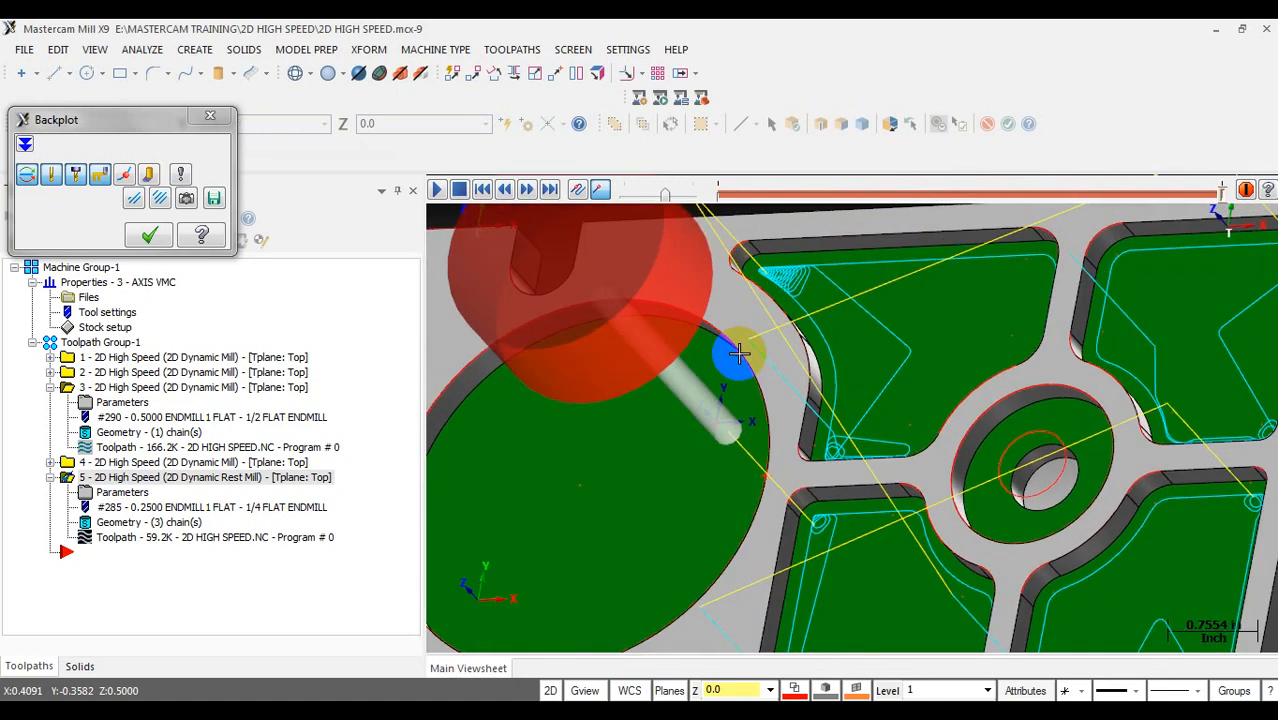
pyautogui.scroll(-3, 739, 353)
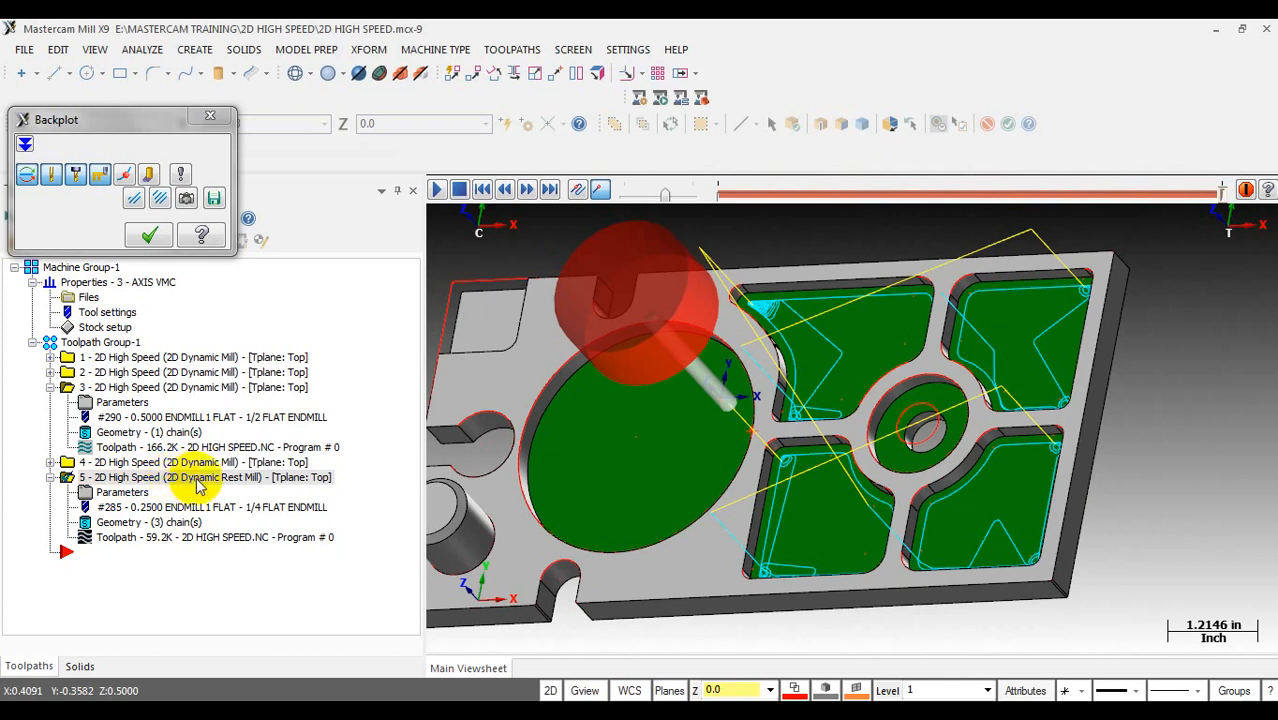
pyautogui.click(245, 484)
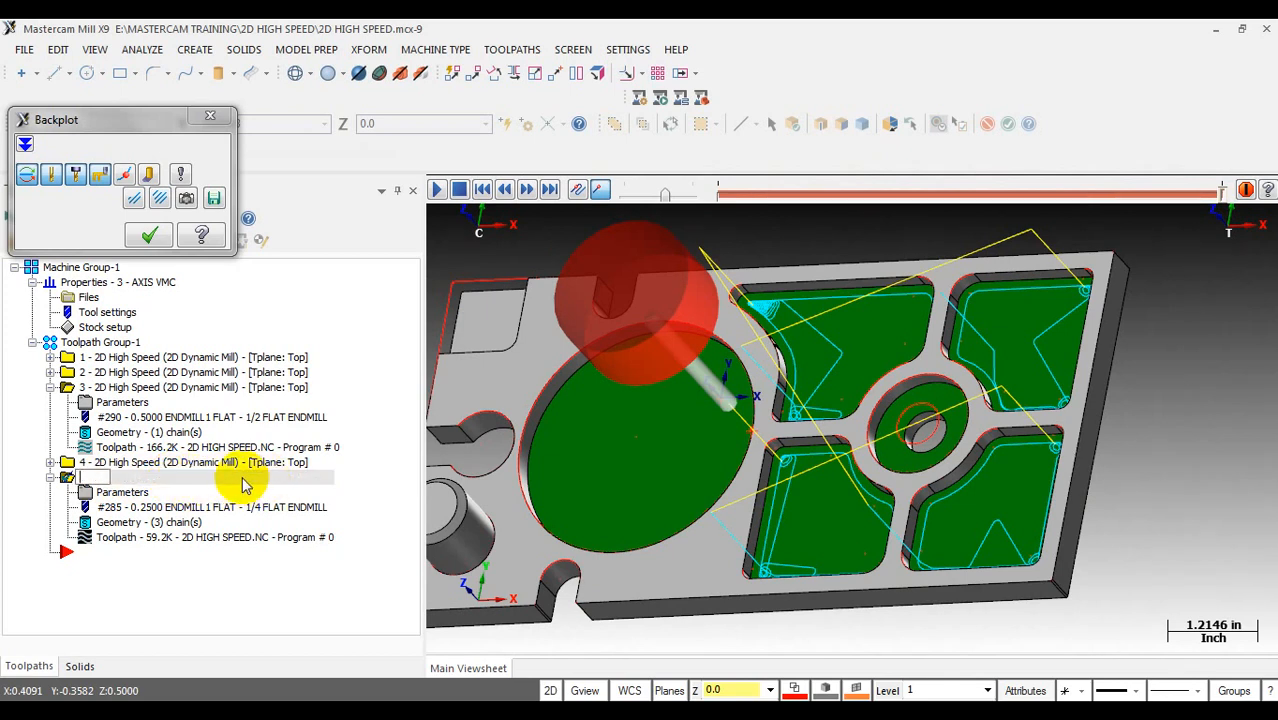
pyautogui.click(210, 116)
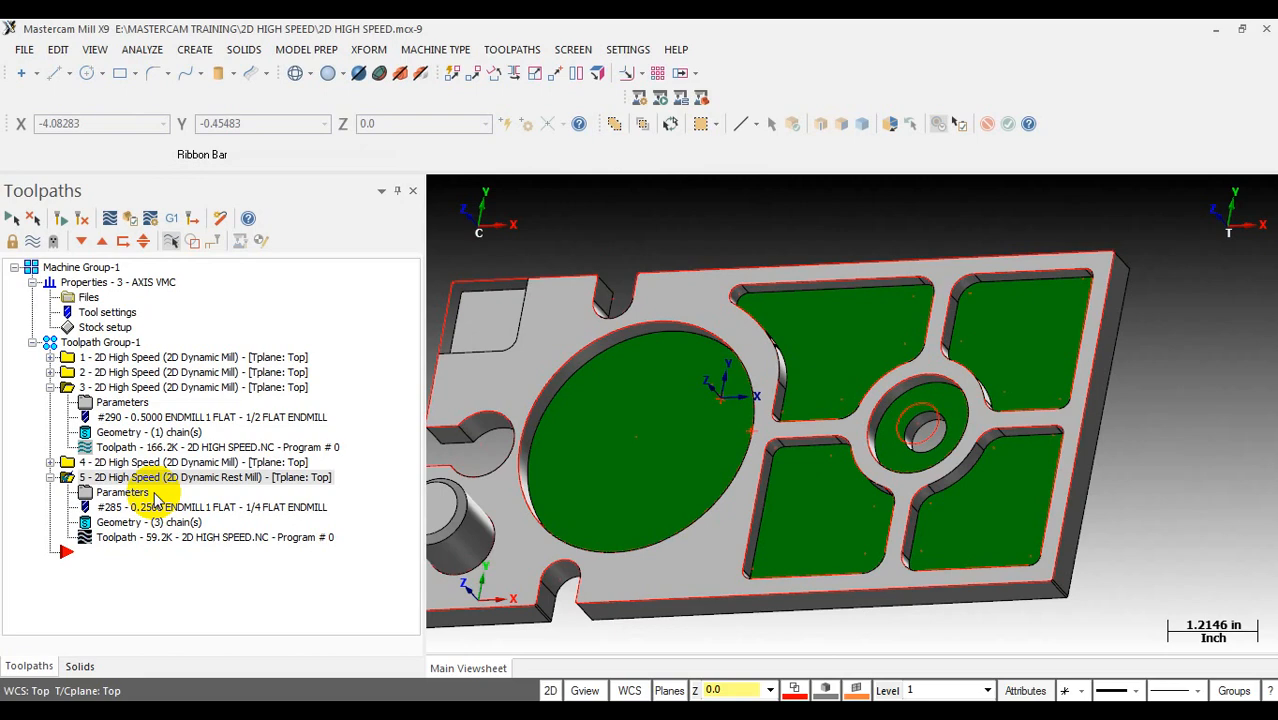
# Step: Set the stock to leave on floors to 0.0 in operations 3 and 5, and regenerate operation 5
pyautogui.click(104, 402)
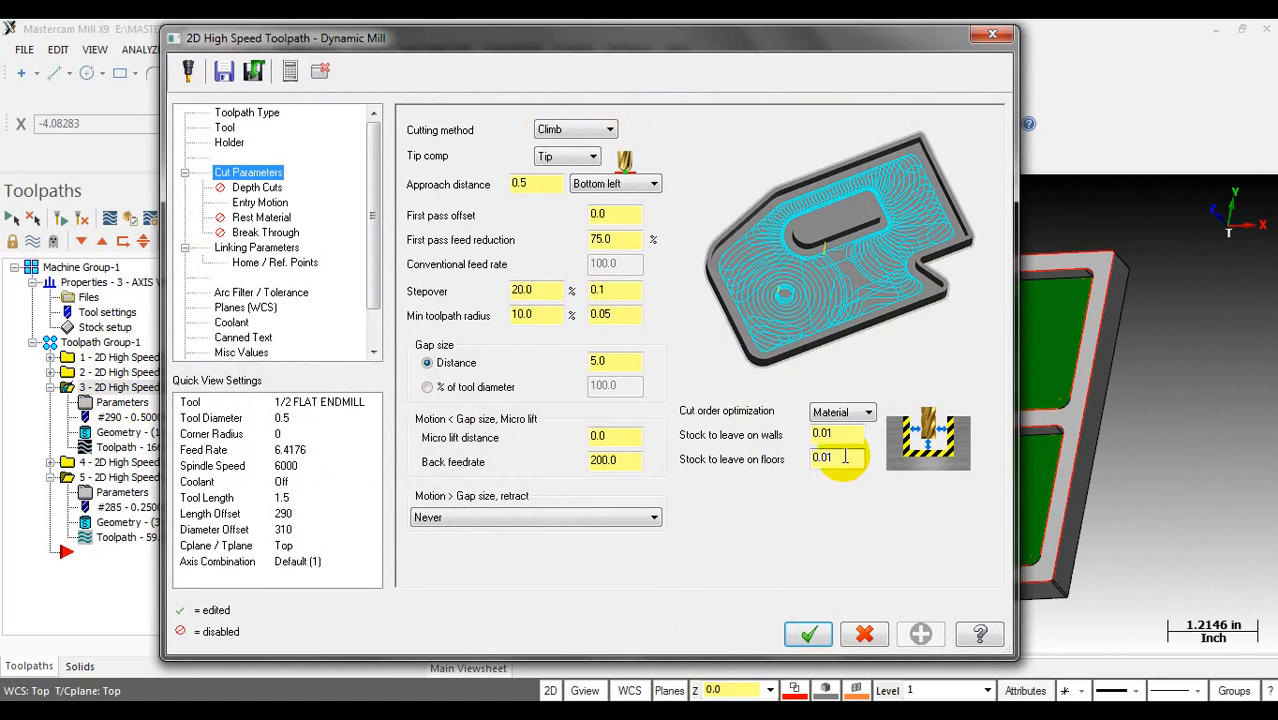
pyautogui.click(808, 634)
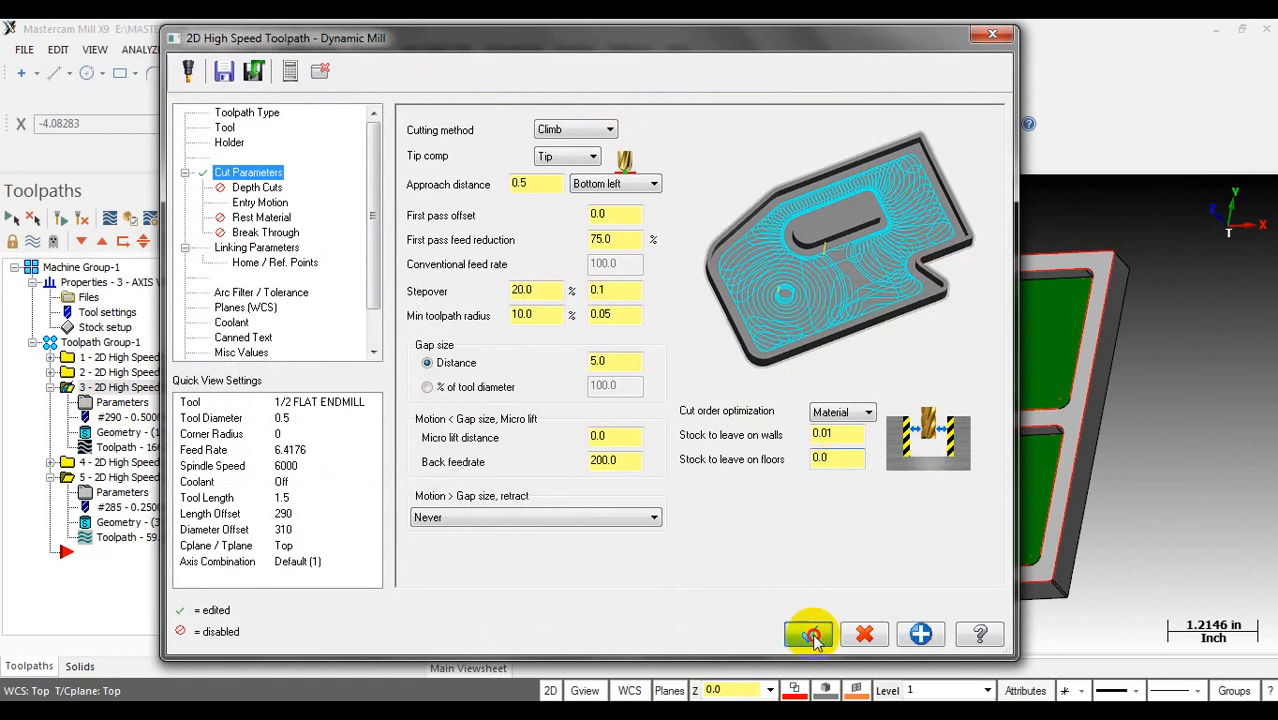
pyautogui.click(114, 494)
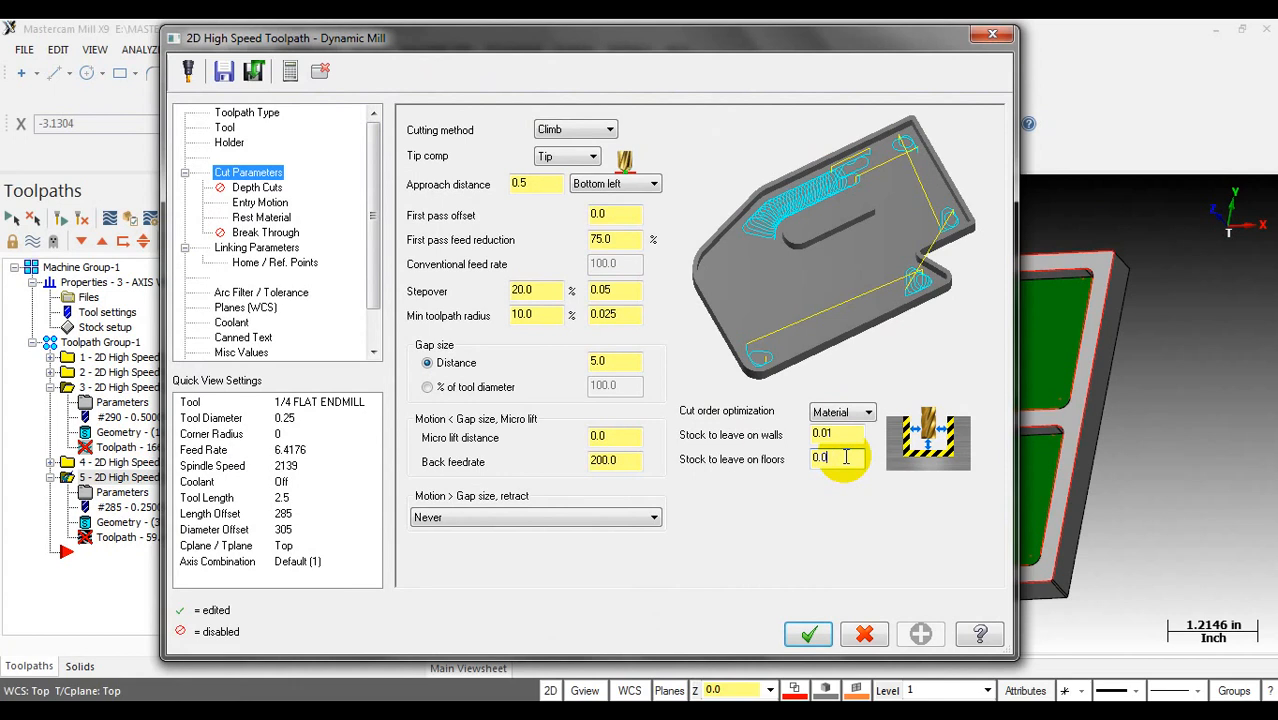
pyautogui.click(808, 634)
pyautogui.click(60, 220)
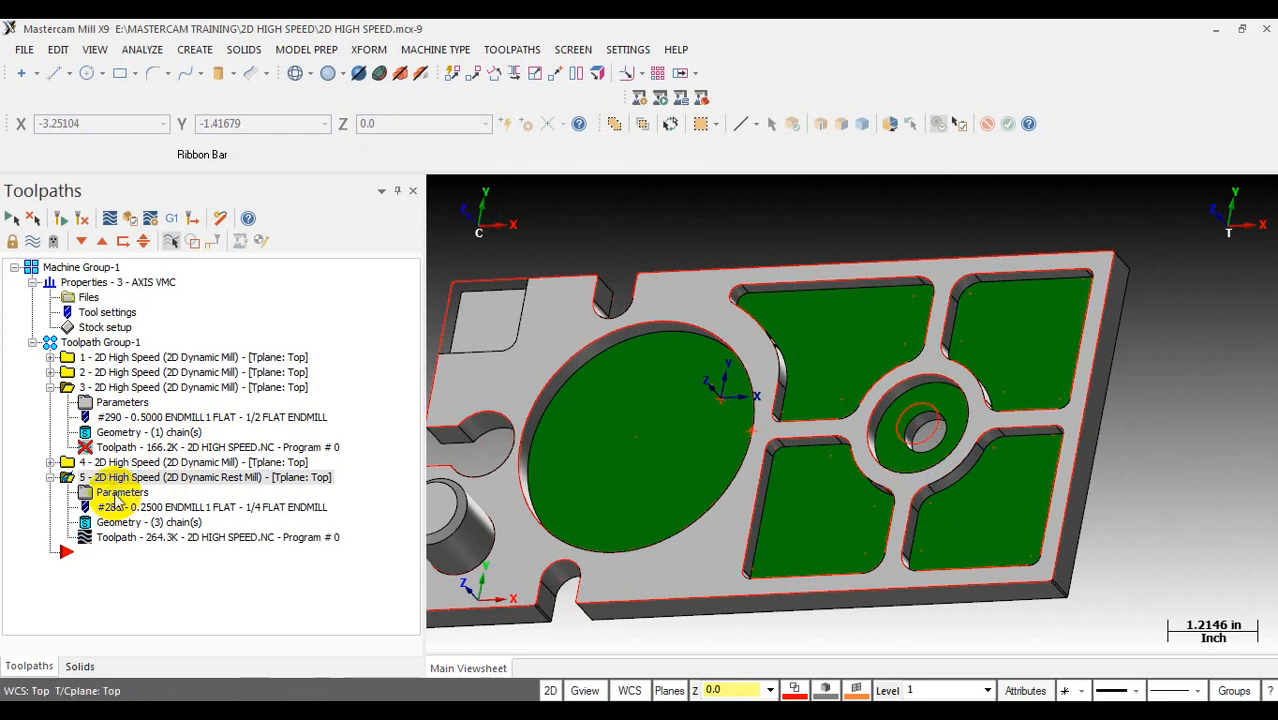
# Step: Regenerate operation 3 and then operation 5 so the rest mill uses the updated source toolpath
pyautogui.click(93, 384)
pyautogui.click(61, 219)
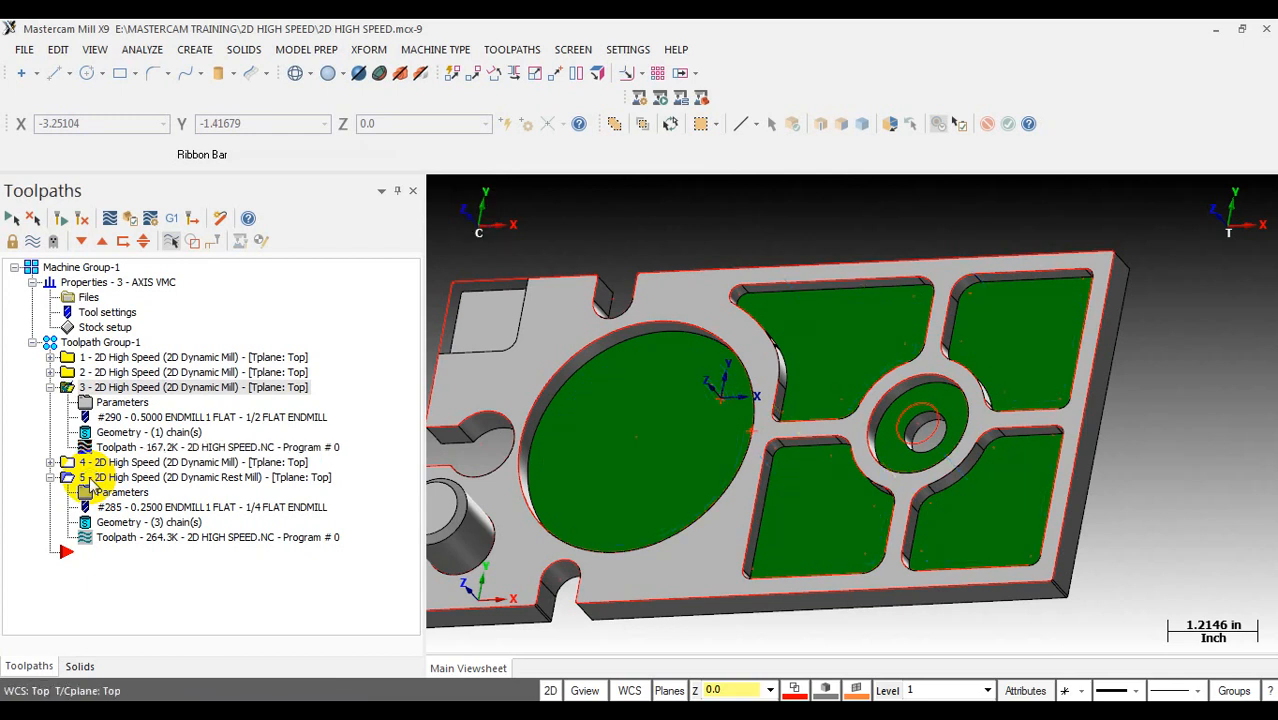
pyautogui.click(113, 479)
pyautogui.click(60, 218)
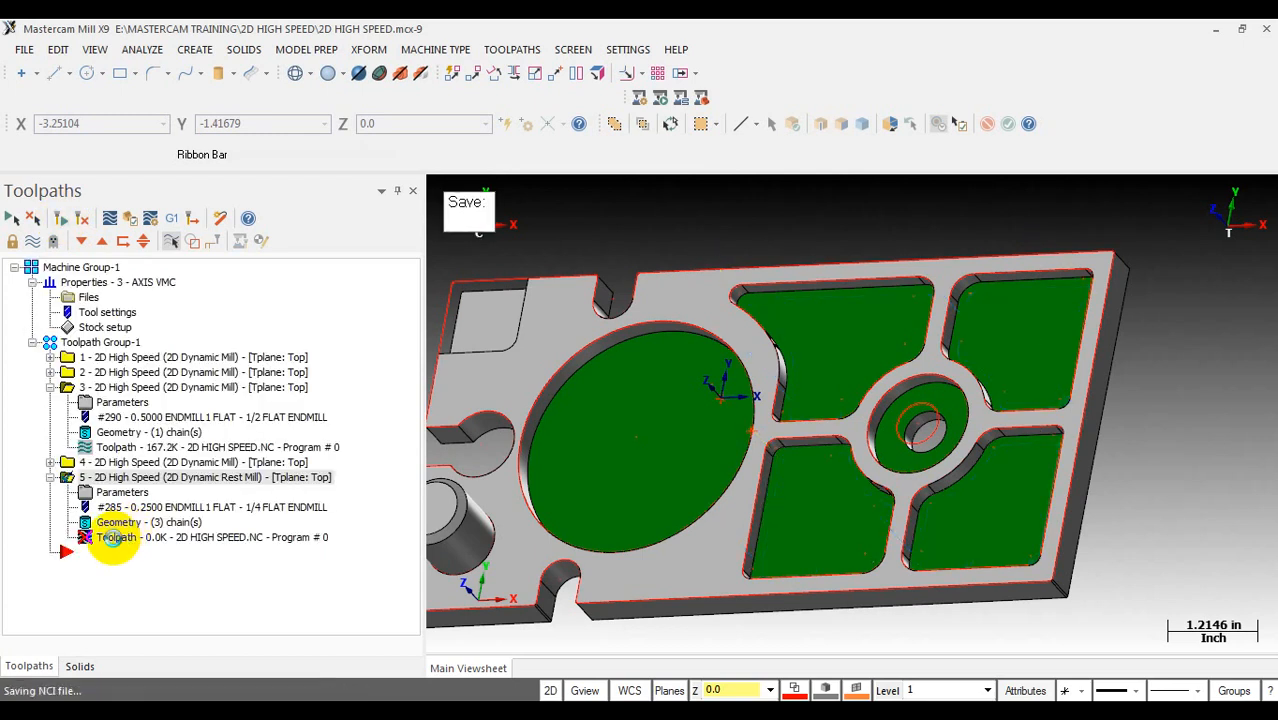
# Step: Backplot the updated rest mill toolpath of operation 5, inspect its passes in the pocket corners, and close the backplot
pyautogui.click(114, 539)
pyautogui.moveTo(723, 194); pyautogui.dragTo(1098, 177)
pyautogui.scroll(2, 841, 337)
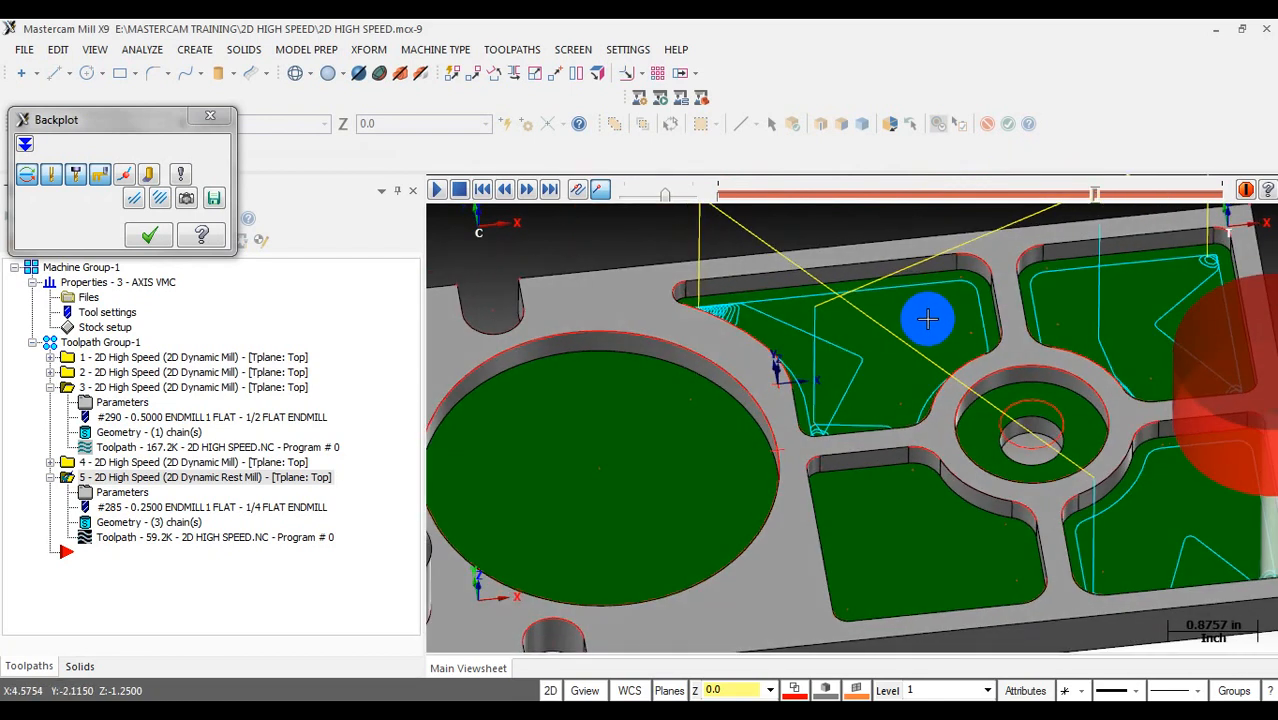
pyautogui.moveTo(928, 318); pyautogui.dragTo(848, 344, button='middle')
pyautogui.scroll(-2, 862, 328)
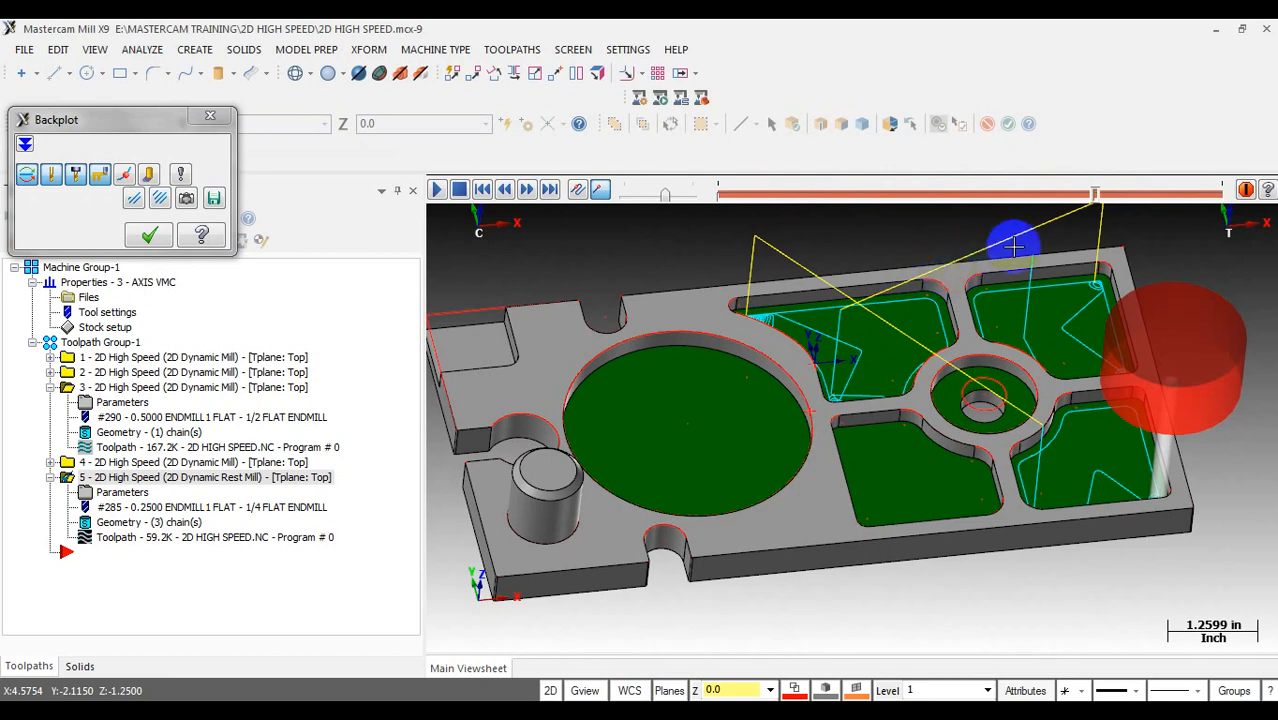
pyautogui.click(215, 119)
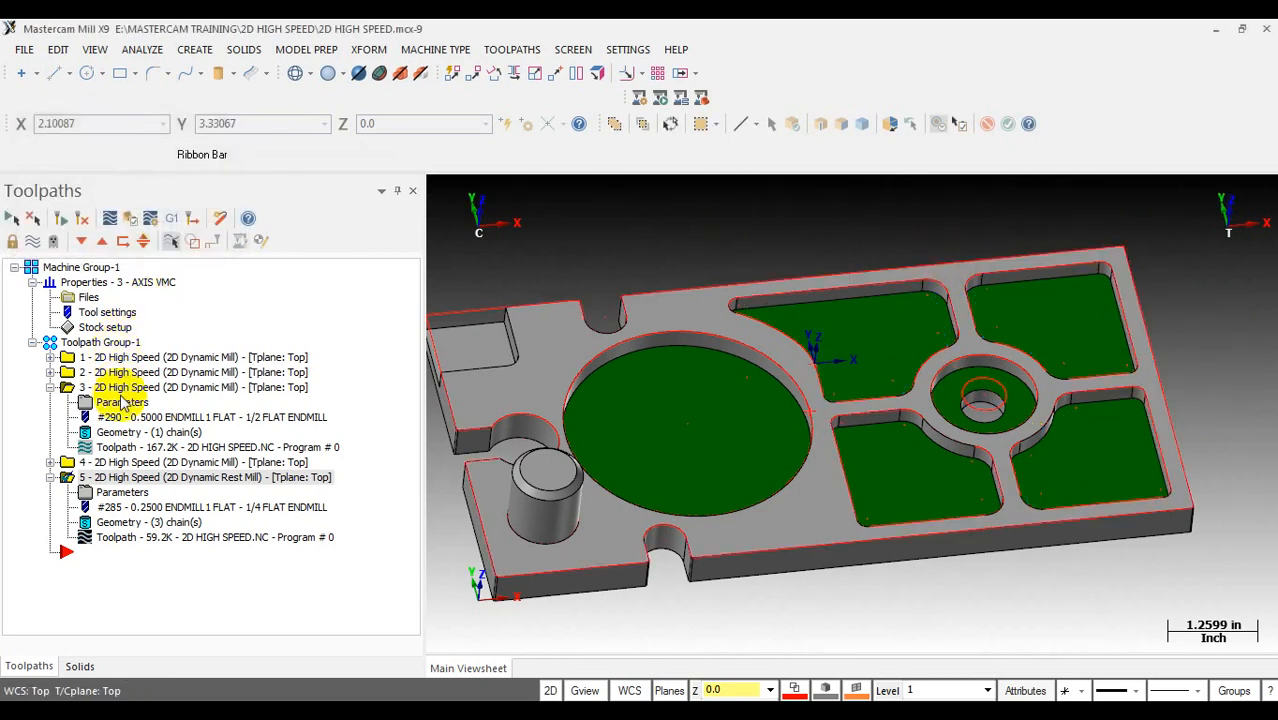
# Step: Set operation 5's rest material to compute the remaining stock from all previous operations, and regenerate the operation
pyautogui.click(120, 404)
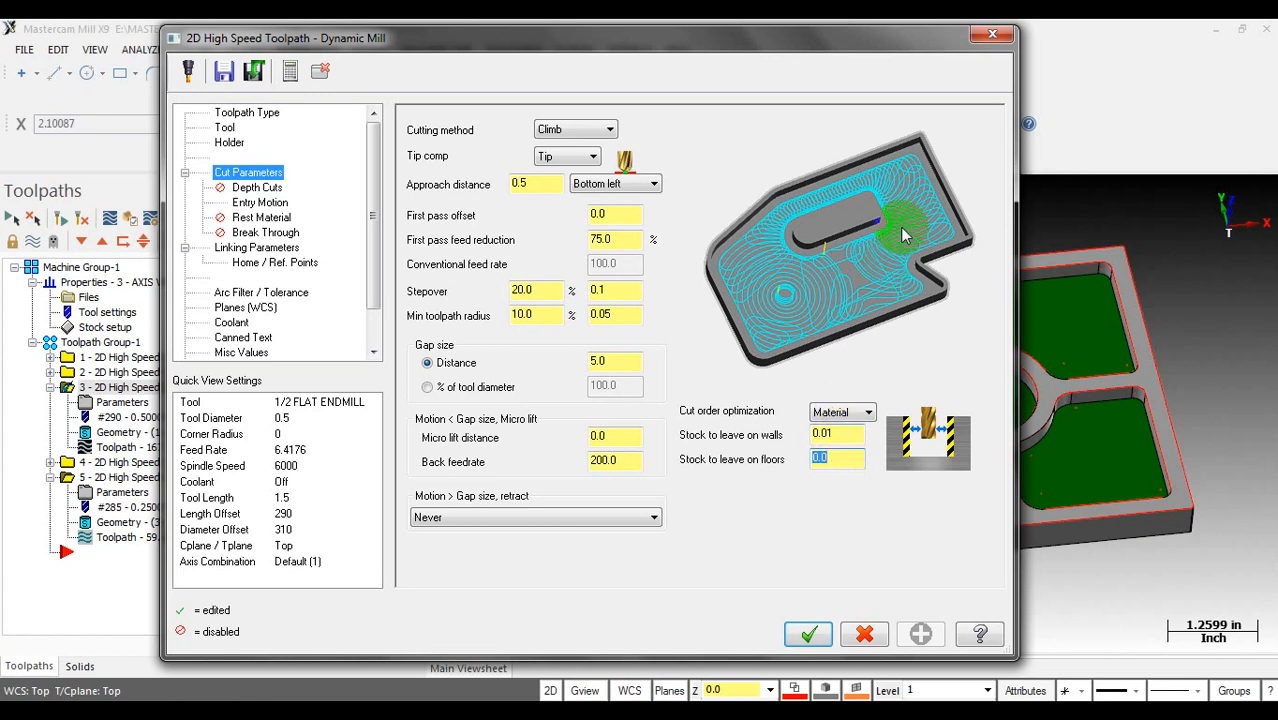
pyautogui.click(990, 34)
pyautogui.click(122, 493)
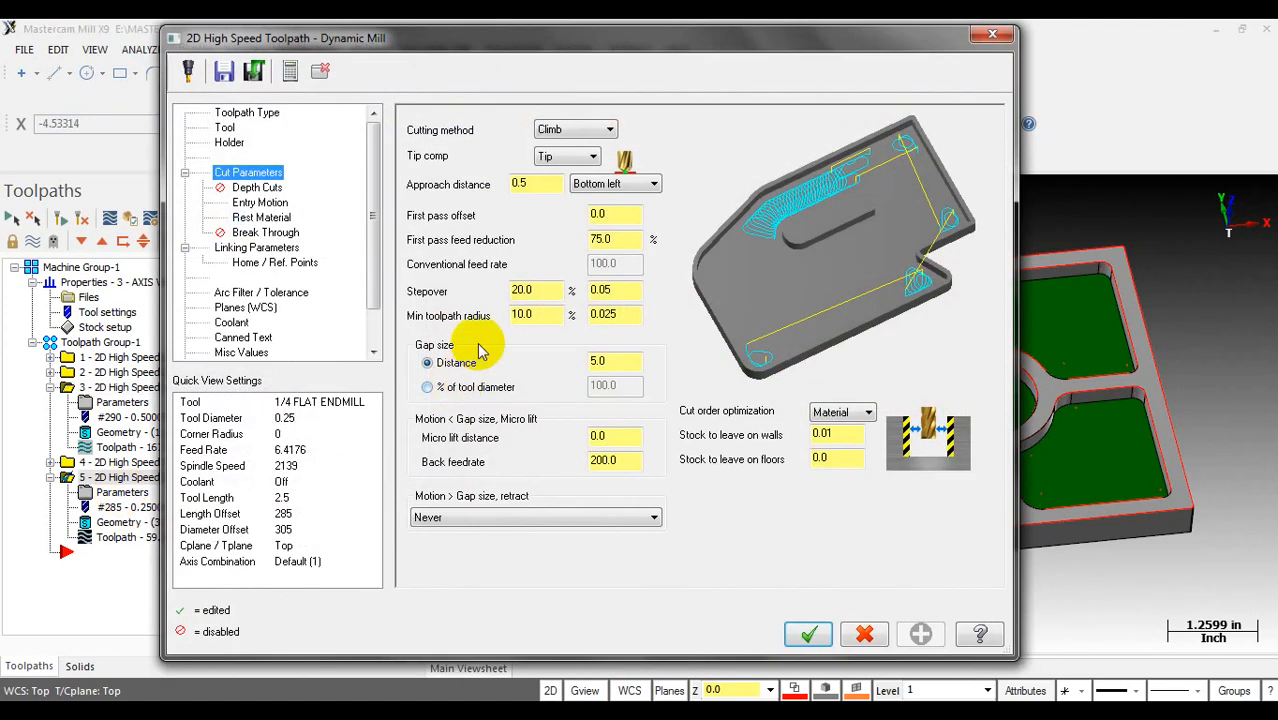
pyautogui.click(250, 217)
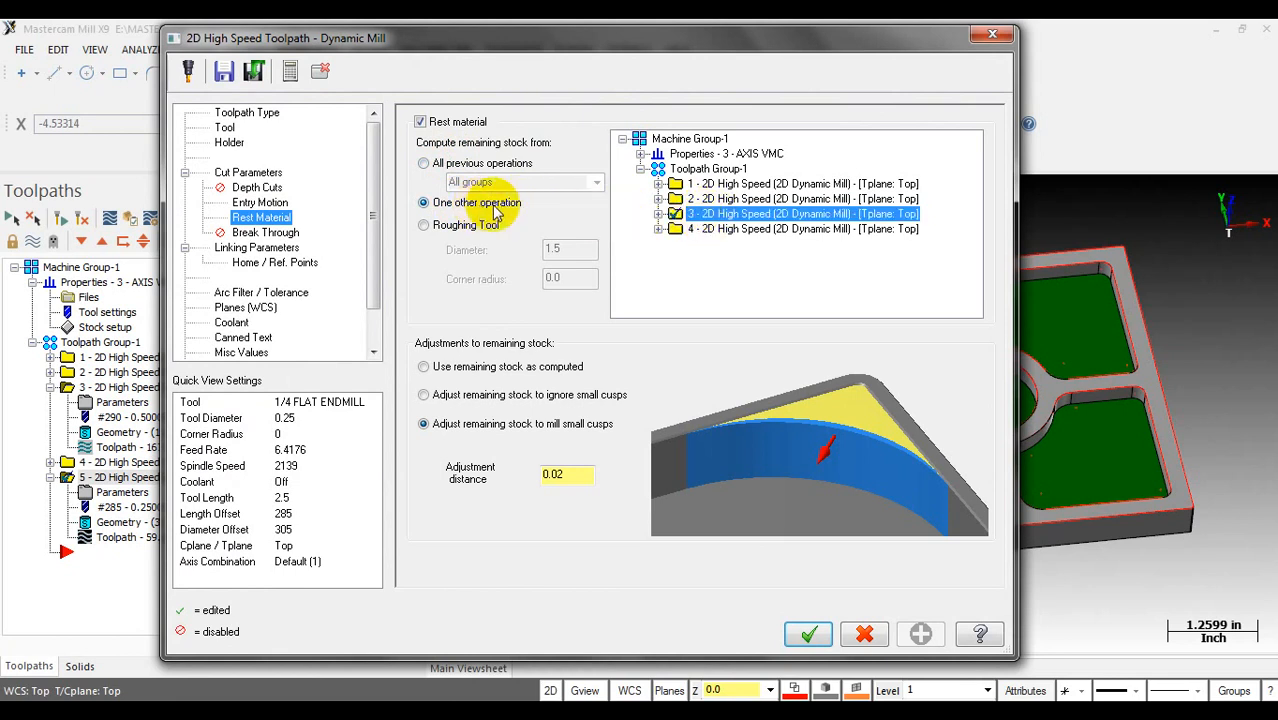
pyautogui.click(453, 170)
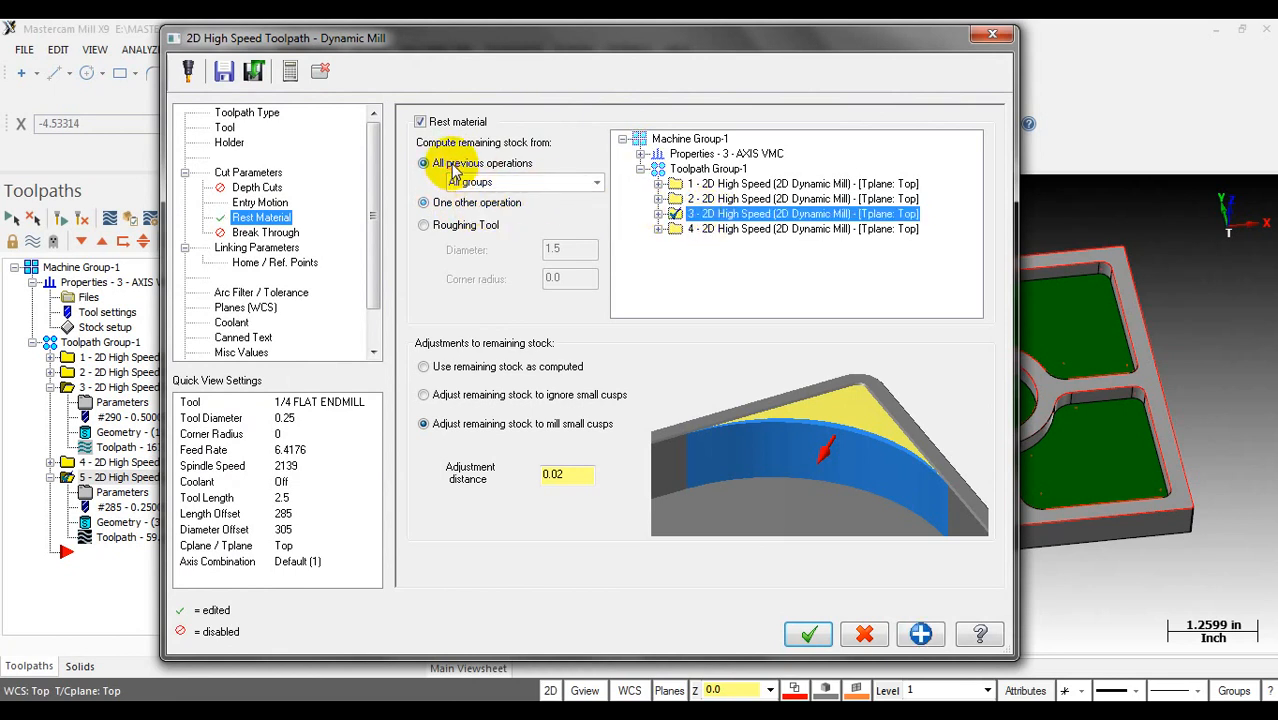
pyautogui.click(806, 632)
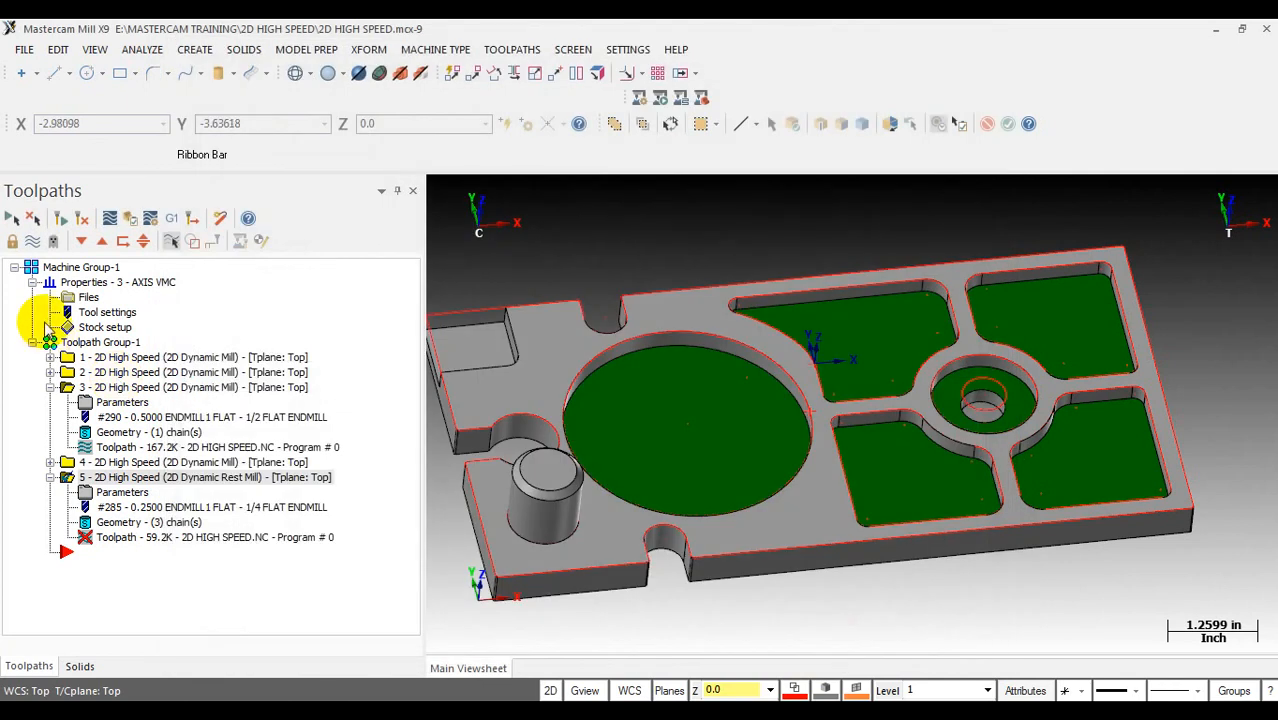
pyautogui.click(61, 218)
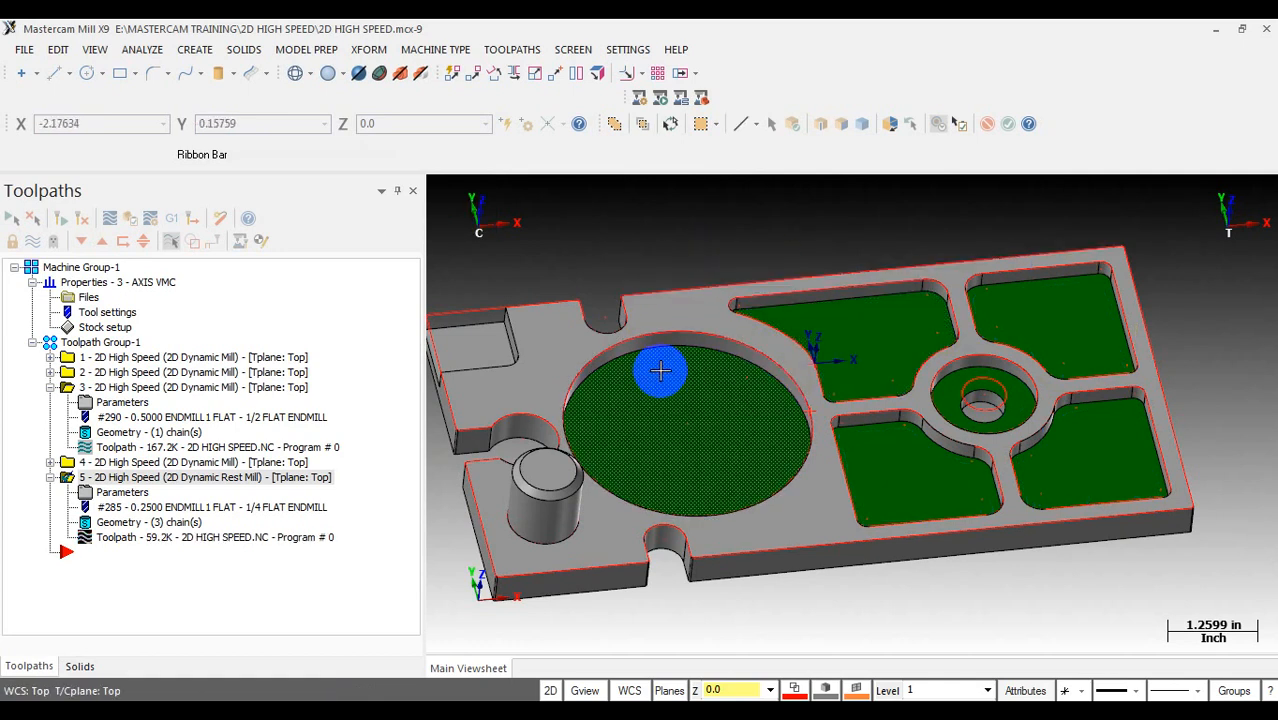
# Step: Backplot operation 5 through to the end, inspect the rest passes in the four pockets, and close the backplot
pyautogui.click(114, 540)
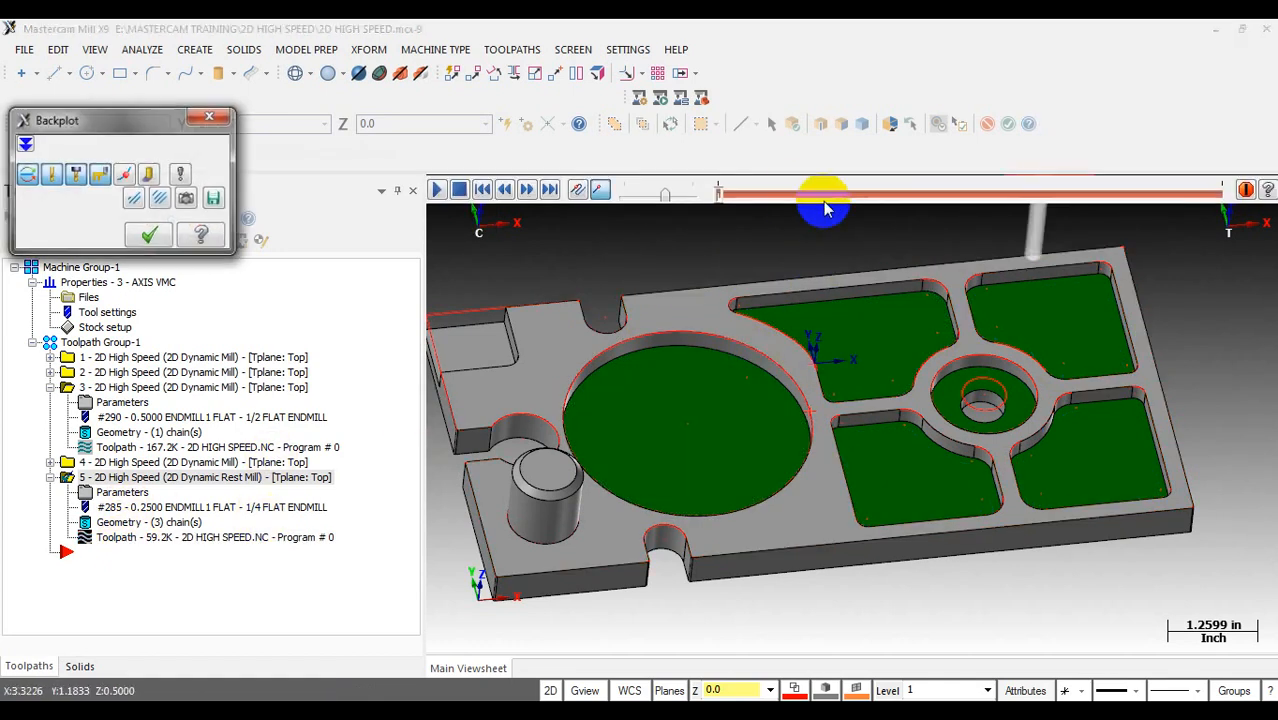
pyautogui.moveTo(727, 198)
pyautogui.mouseDown()
pyautogui.moveTo(1085, 188)
pyautogui.moveTo(1256, 168)
pyautogui.mouseUp()
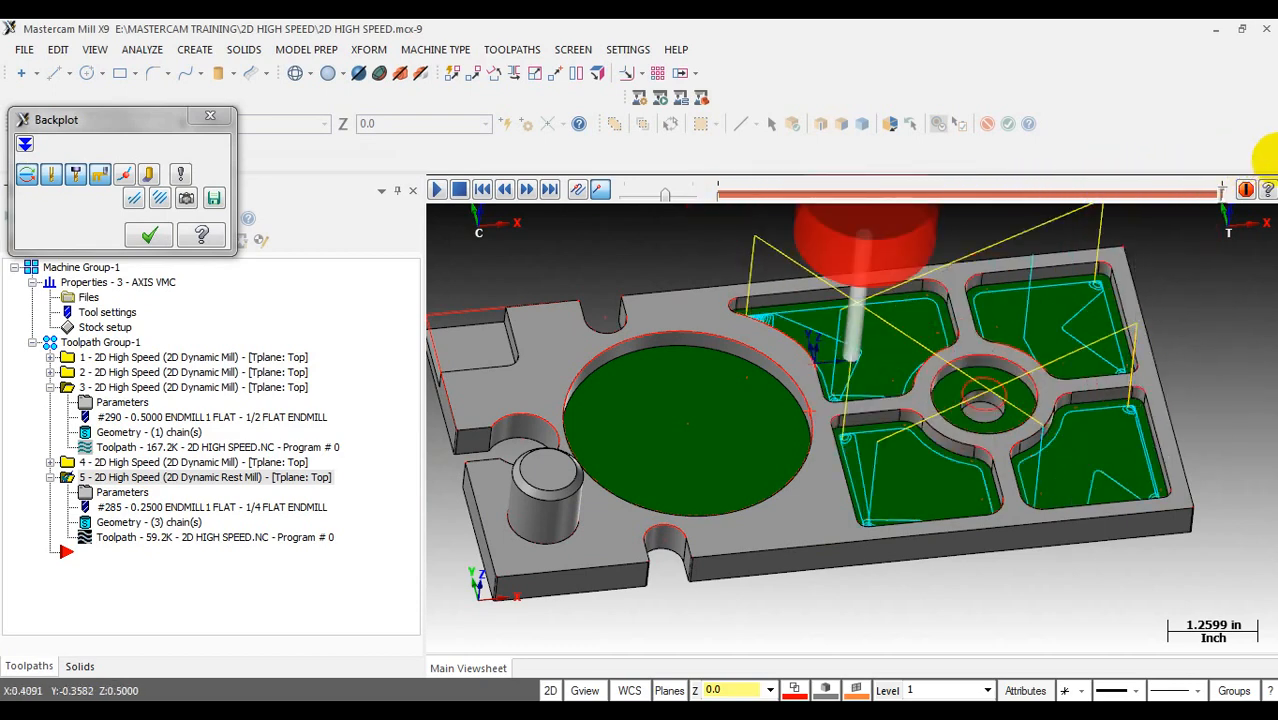
pyautogui.moveTo(950, 338); pyautogui.dragTo(894, 341, button='middle')
pyautogui.click(210, 116)
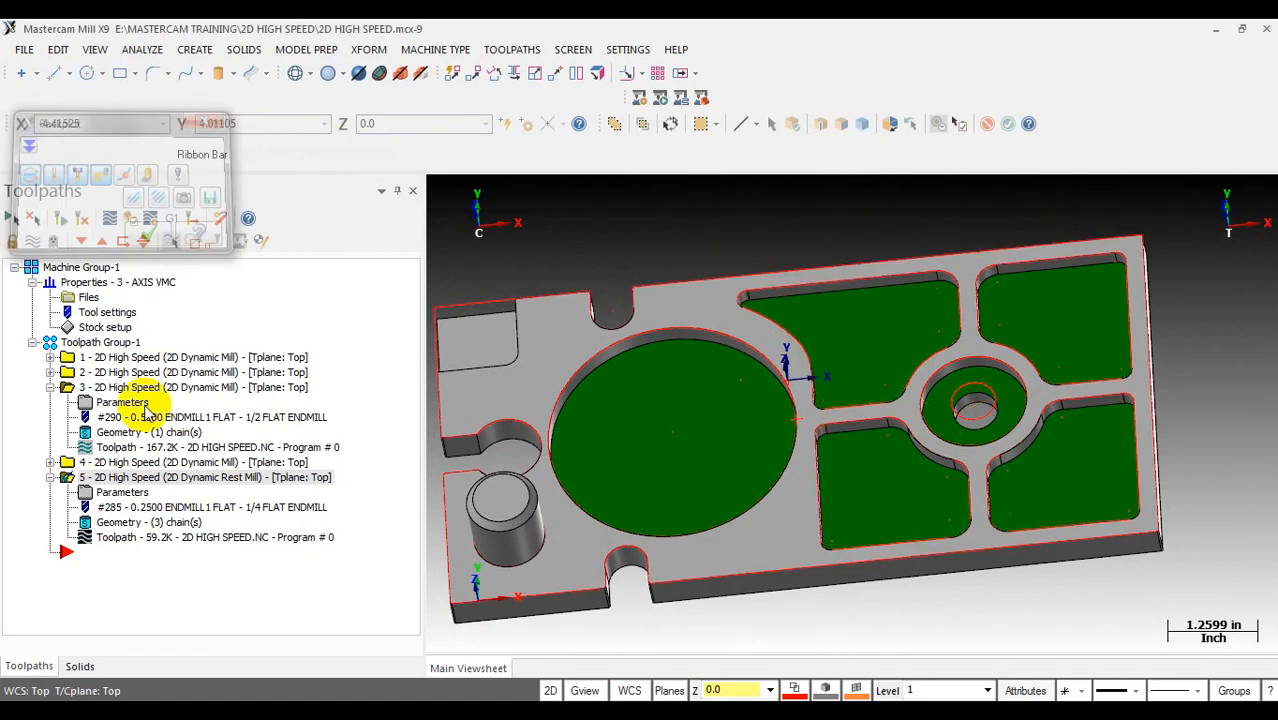
# Step: Change operation 5's rest material source to Roughing Tool with a diameter of 0.5
pyautogui.click(110, 495)
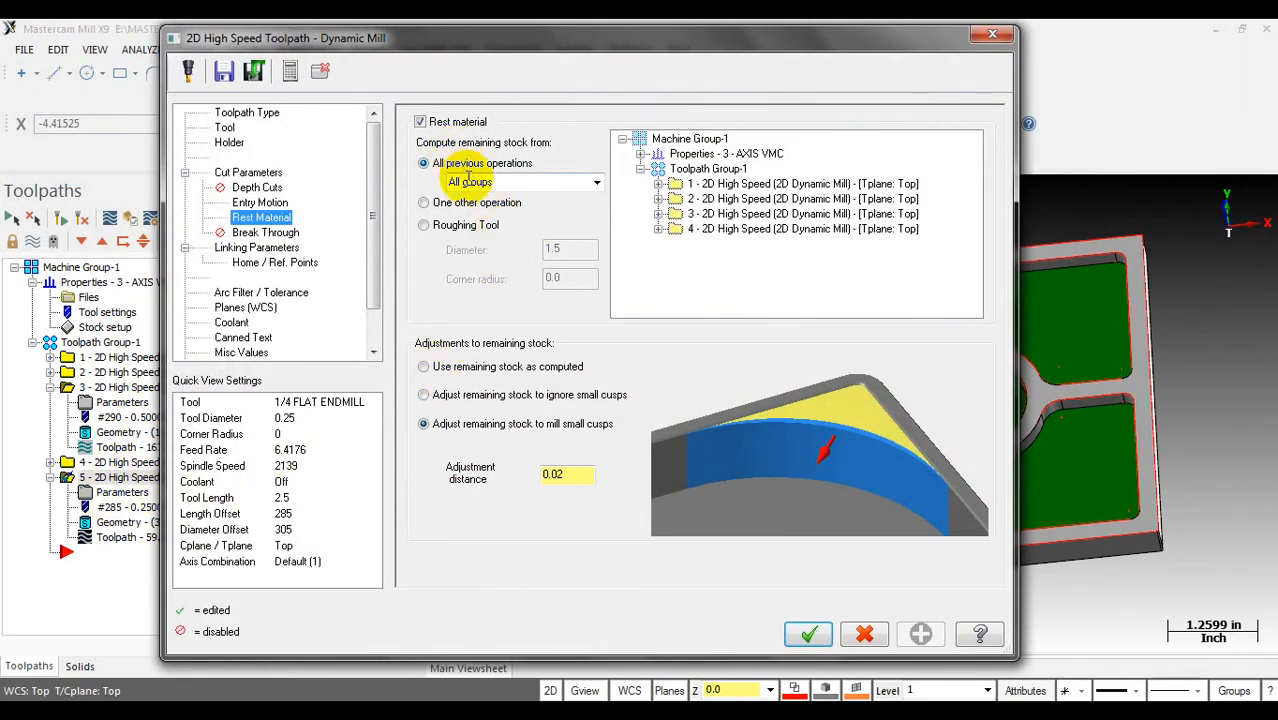
pyautogui.click(470, 229)
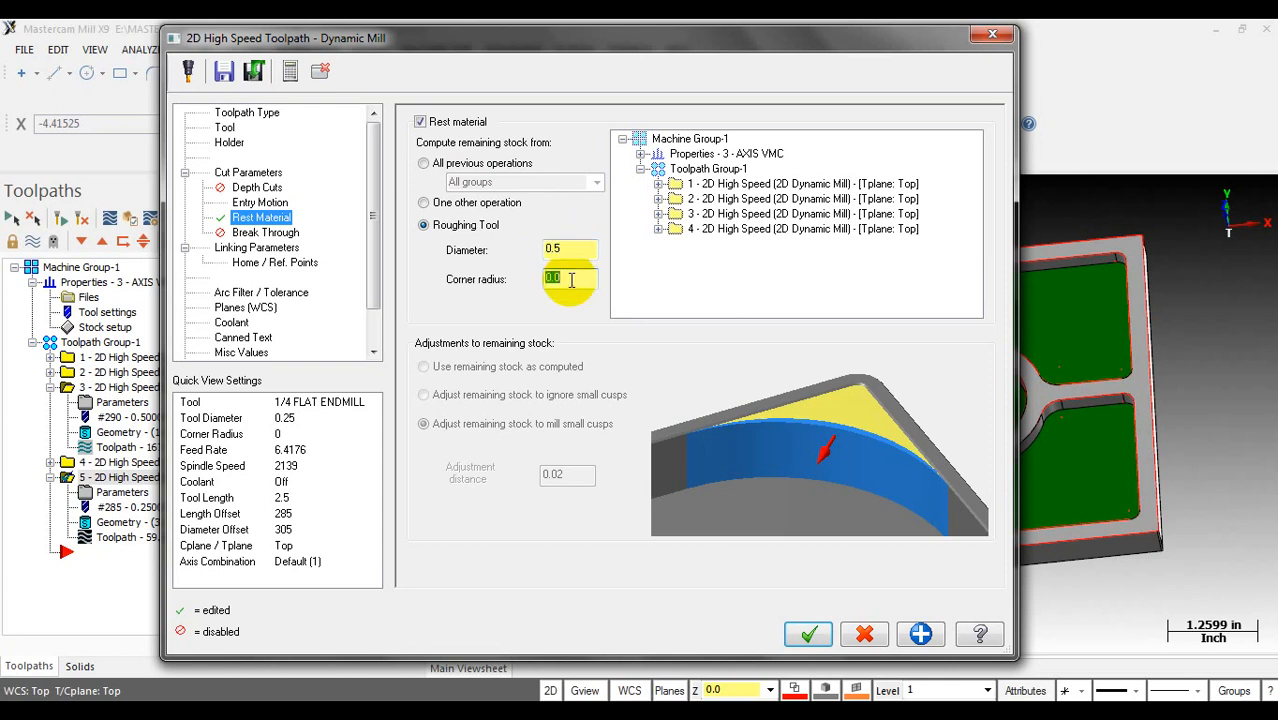
# Step: Look up the corner radius field definition in the help for the Rest Material page, and close the help
pyautogui.click(980, 634)
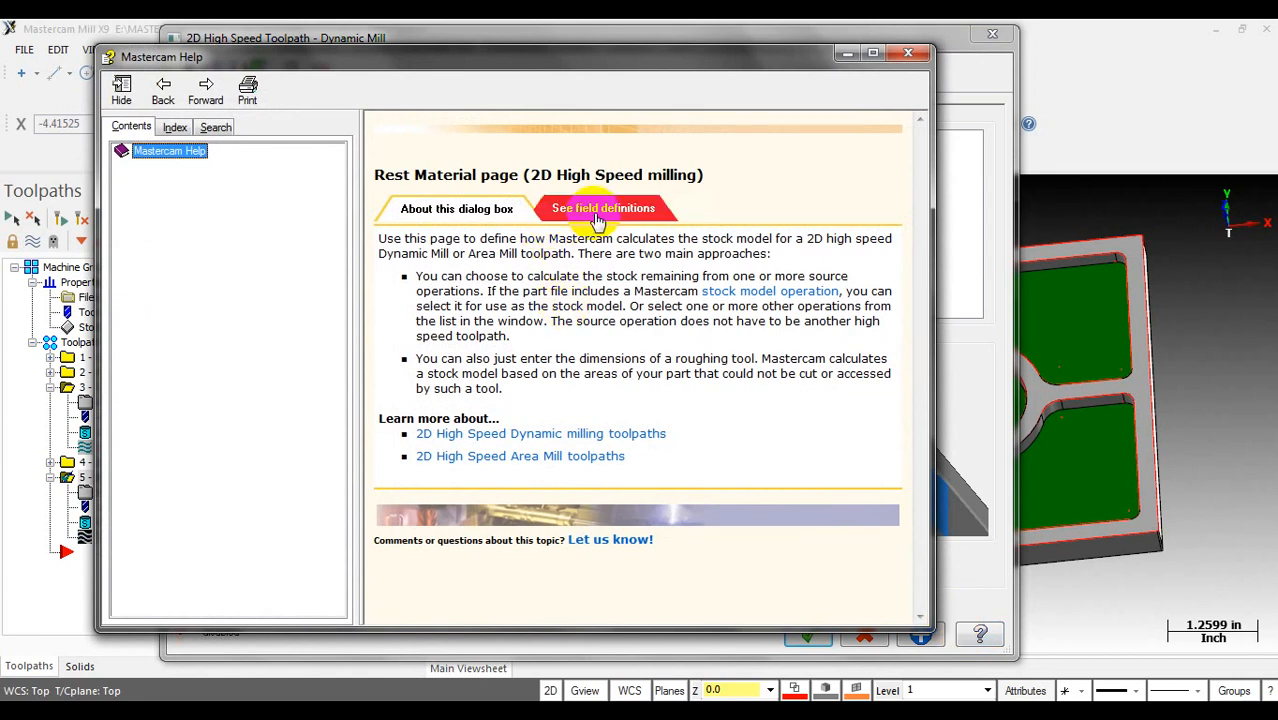
pyautogui.click(592, 208)
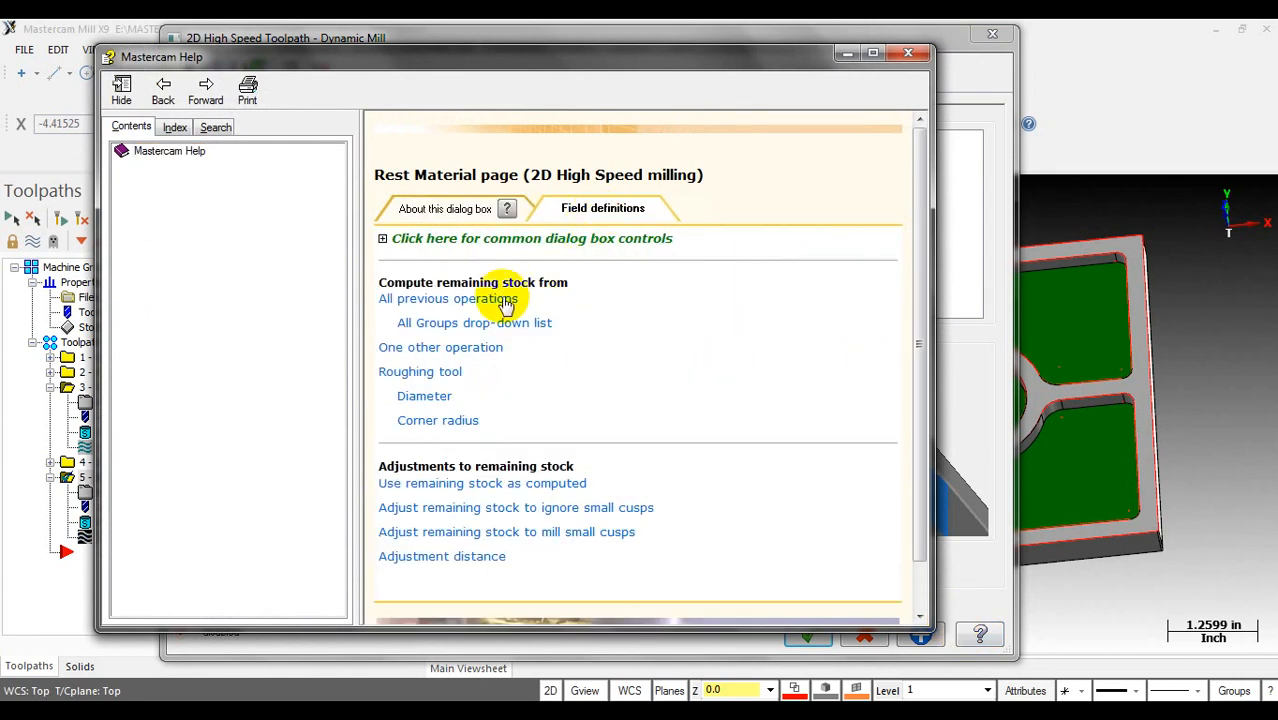
pyautogui.click(425, 420)
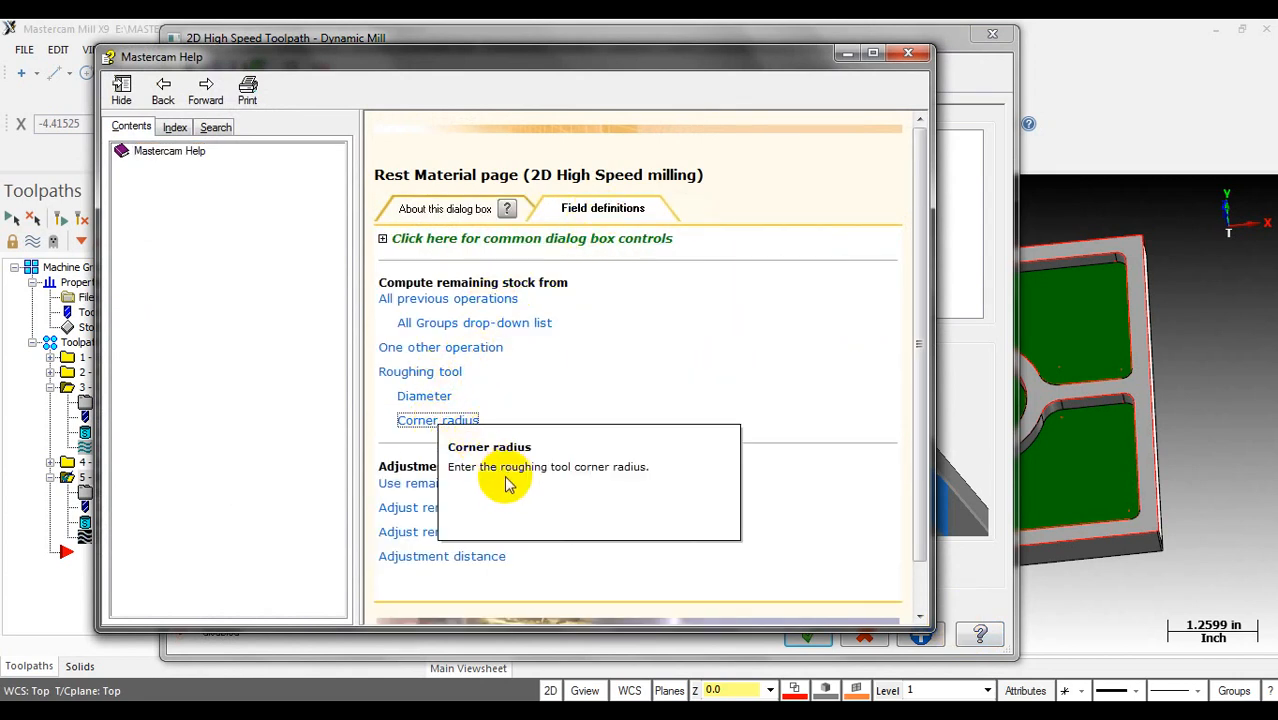
pyautogui.moveTo(452, 468); pyautogui.dragTo(590, 478)
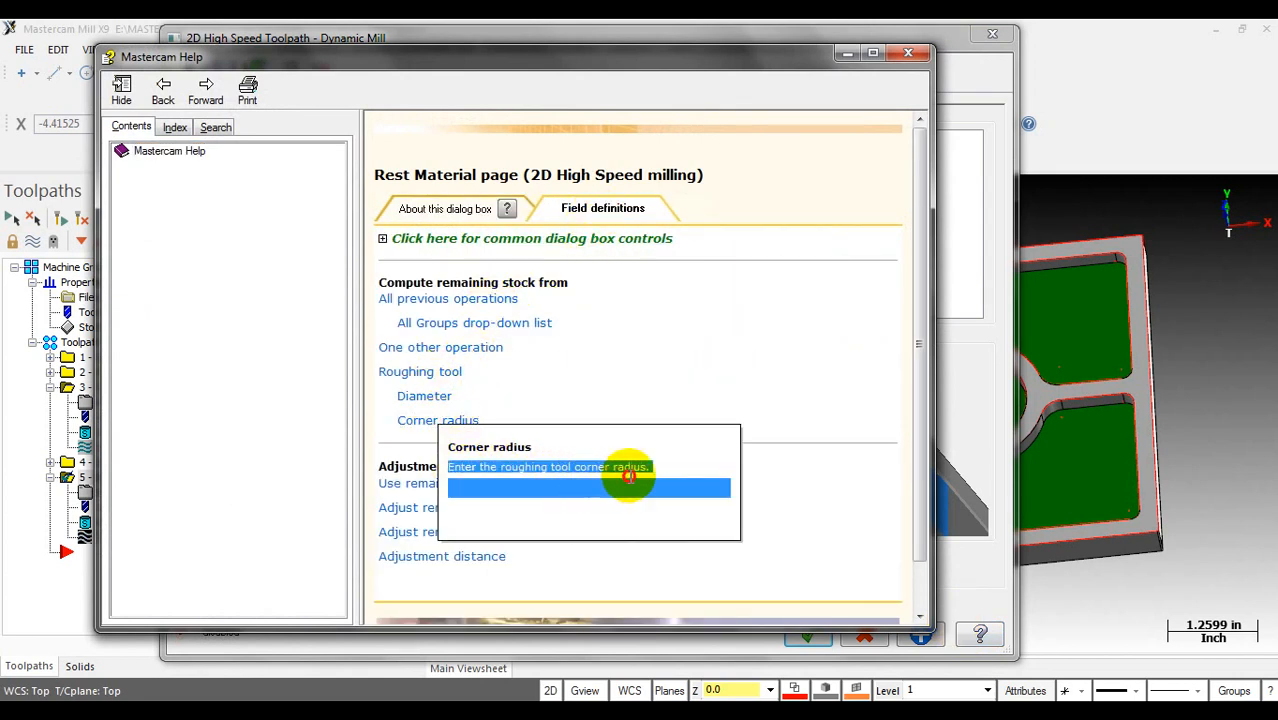
pyautogui.click(628, 477)
pyautogui.click(920, 56)
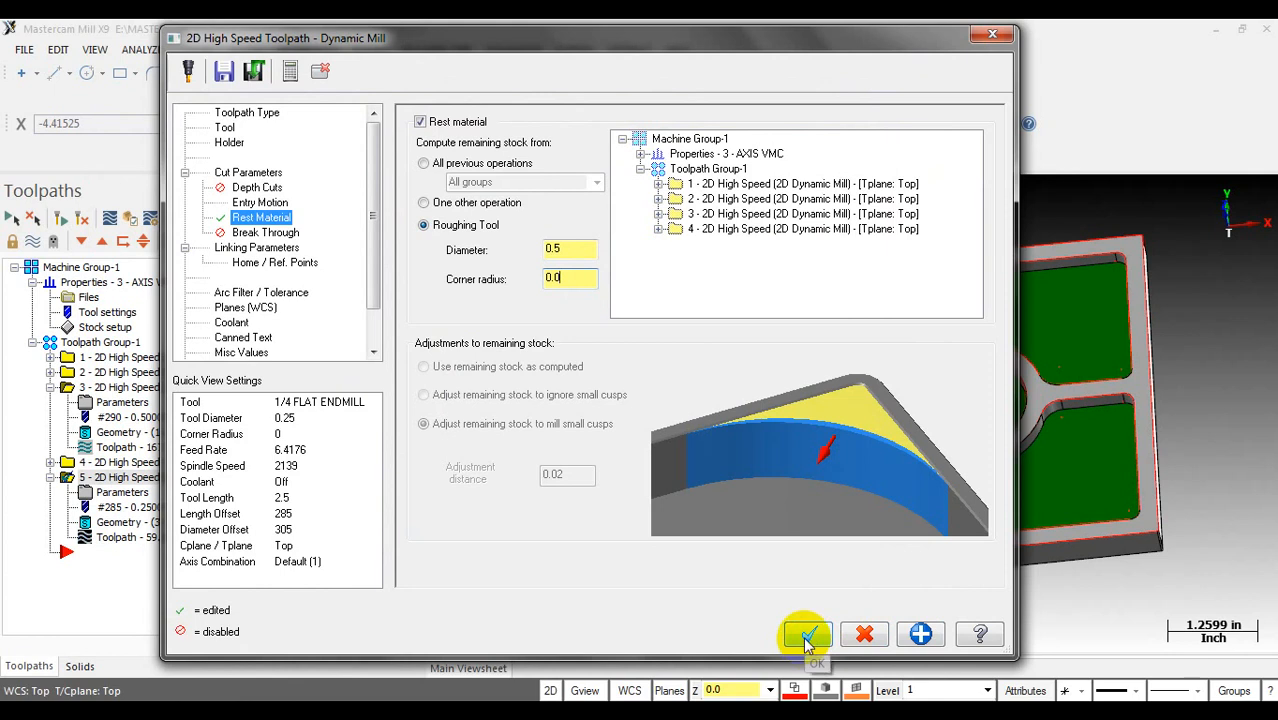
# Step: Accept the roughing tool settings, regenerate operation 5, and backplot it to inspect the corner passes in the pockets
pyautogui.click(806, 636)
pyautogui.click(55, 218)
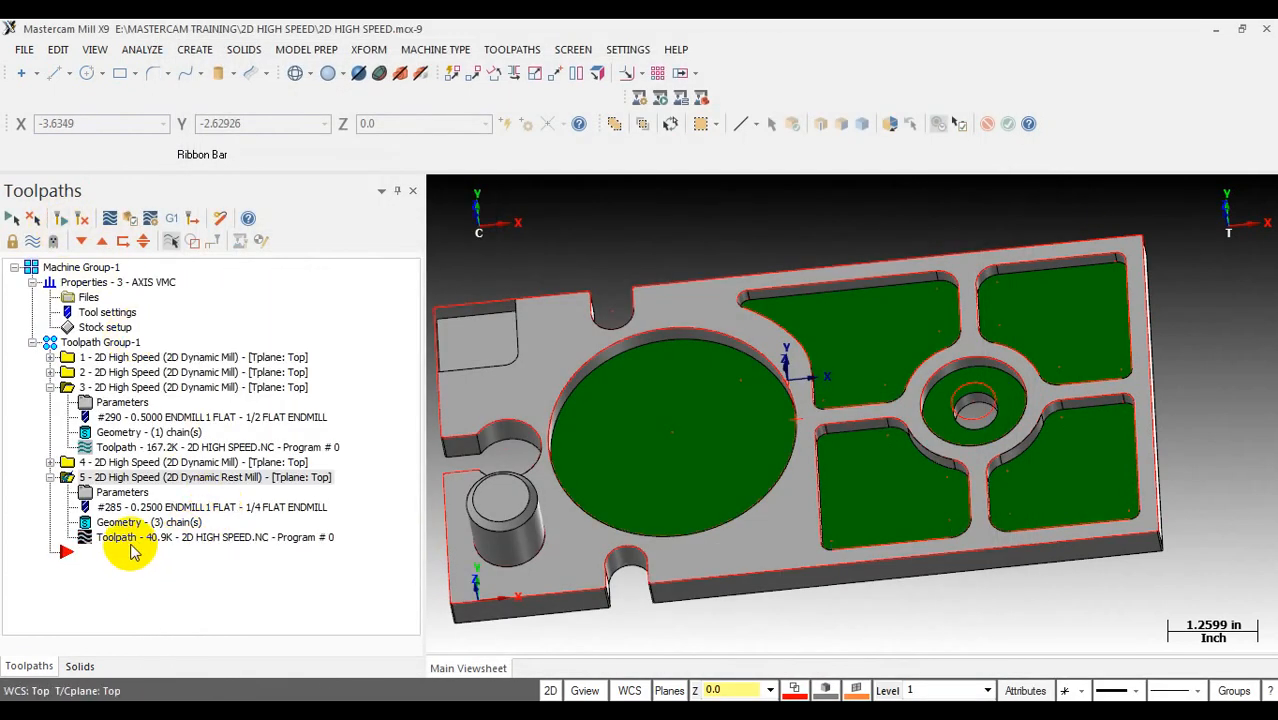
pyautogui.moveTo(722, 194); pyautogui.dragTo(1226, 172)
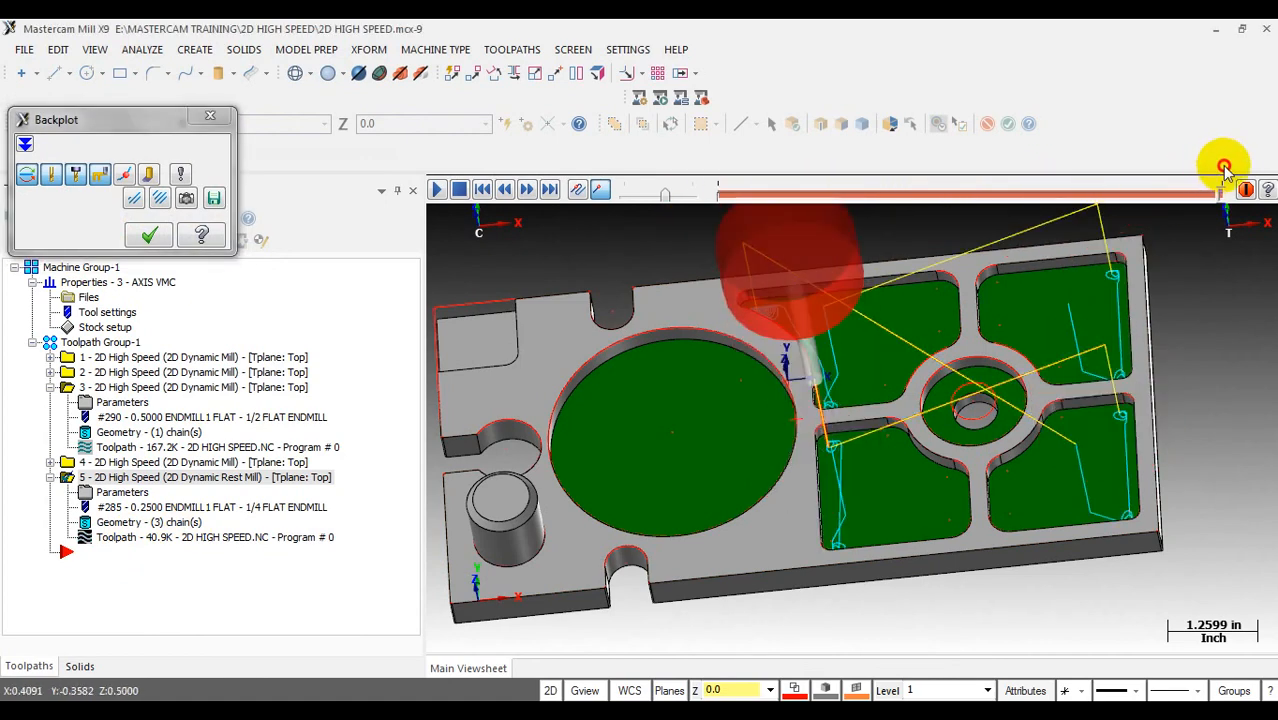
pyautogui.scroll(5, 1078, 317)
pyautogui.moveTo(1078, 317); pyautogui.dragTo(944, 346, button='middle')
pyautogui.click(147, 235)
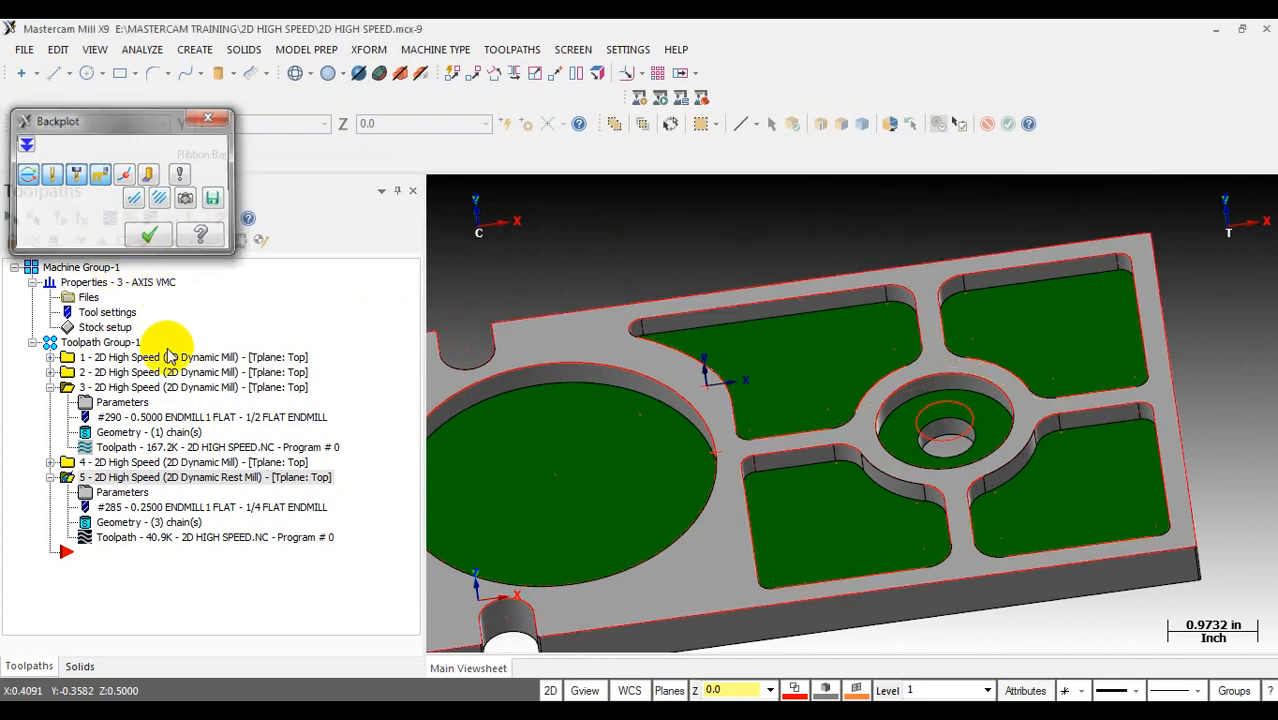
# Step: Set the roughing tool diameter in operation 5's rest material to 0.6 and regenerate the operation
pyautogui.click(121, 492)
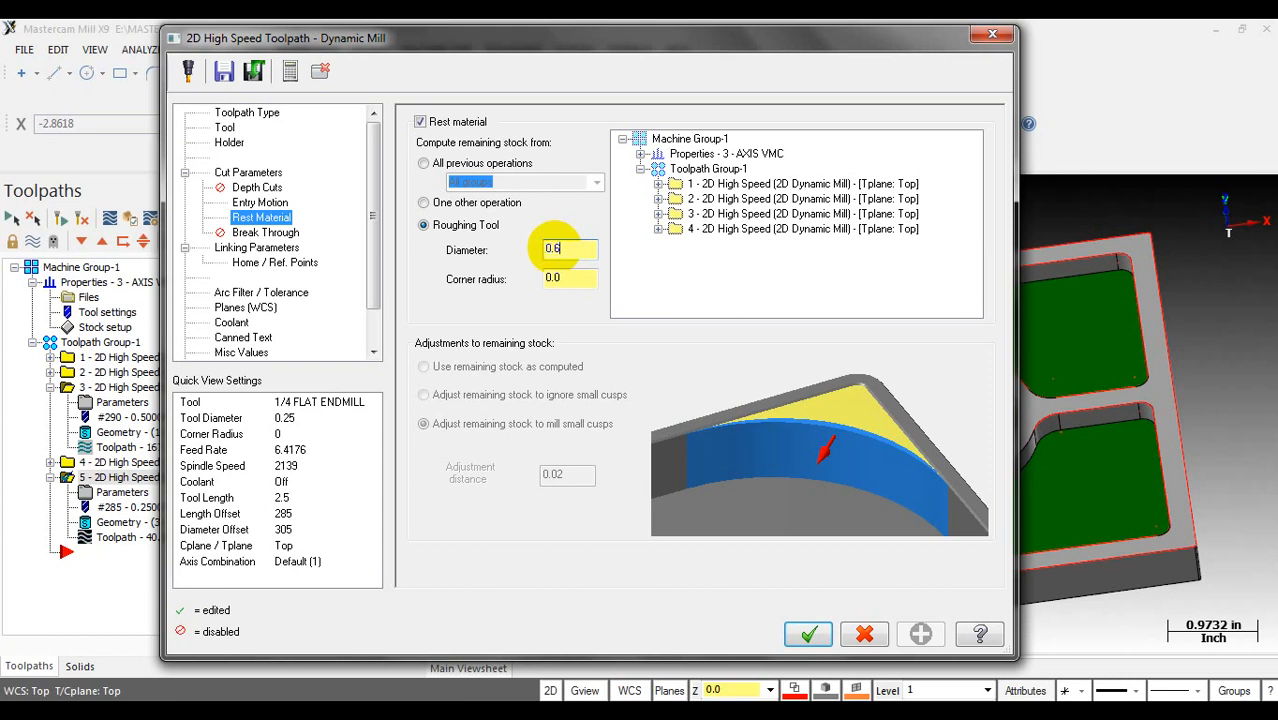
pyautogui.click(809, 636)
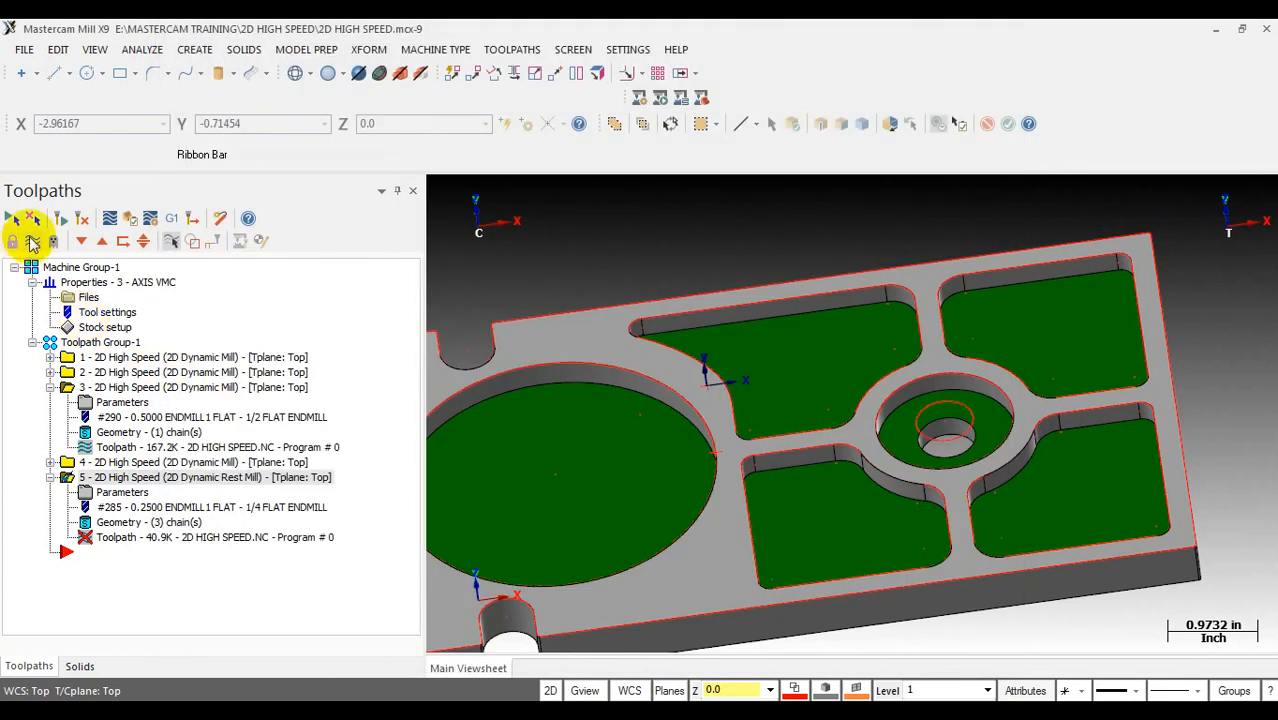
pyautogui.click(58, 218)
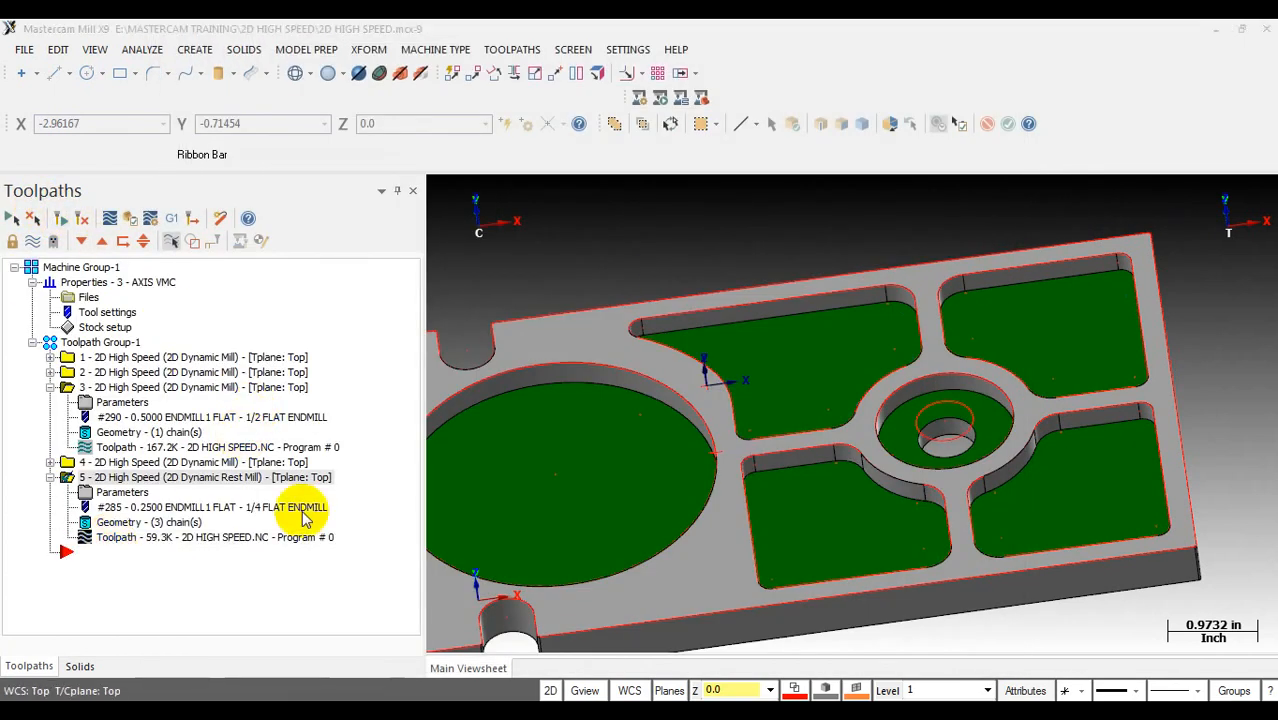
# Step: Backplot operation 5 for the 0.6 roughing tool diameter through to the end, and close the backplot
pyautogui.click(112, 543)
pyautogui.moveTo(719, 194); pyautogui.dragTo(1274, 146)
pyautogui.click(210, 116)
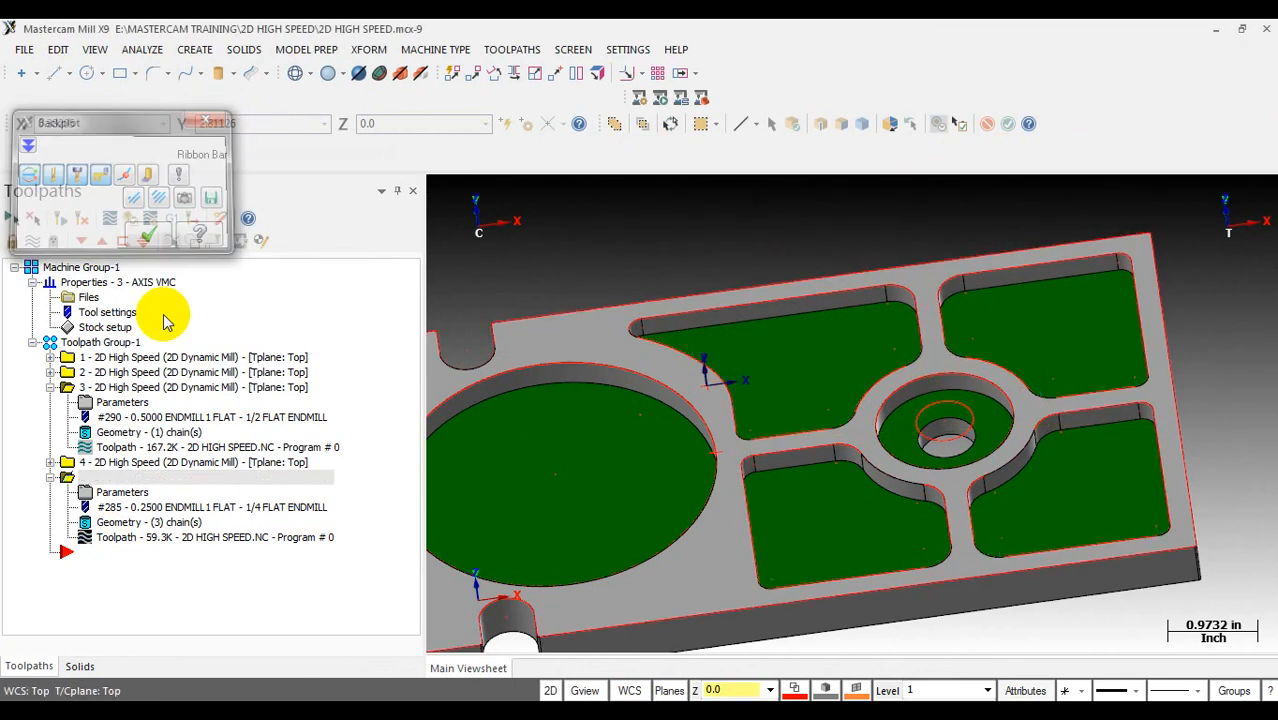
# Step: Set the roughing tool diameter in operation 5's rest material to 1.0 and regenerate the operation
pyautogui.click(112, 492)
pyautogui.doubleClick(566, 251)
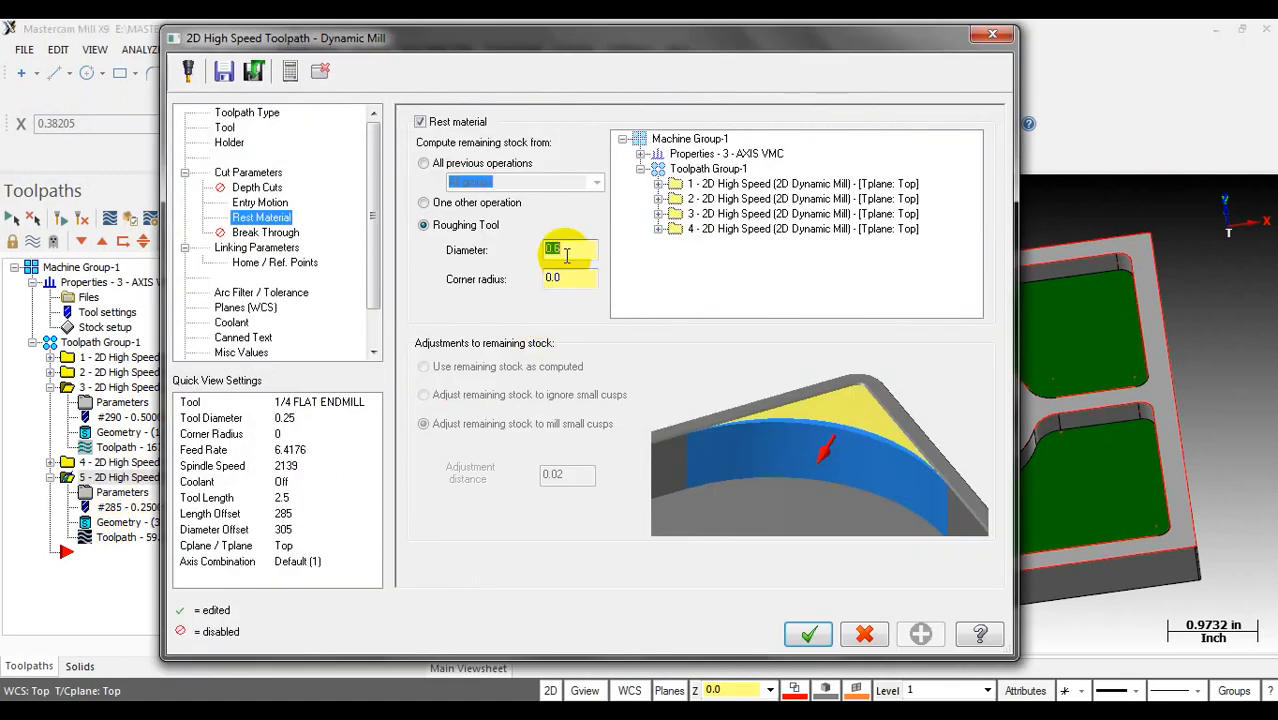
pyautogui.click(808, 634)
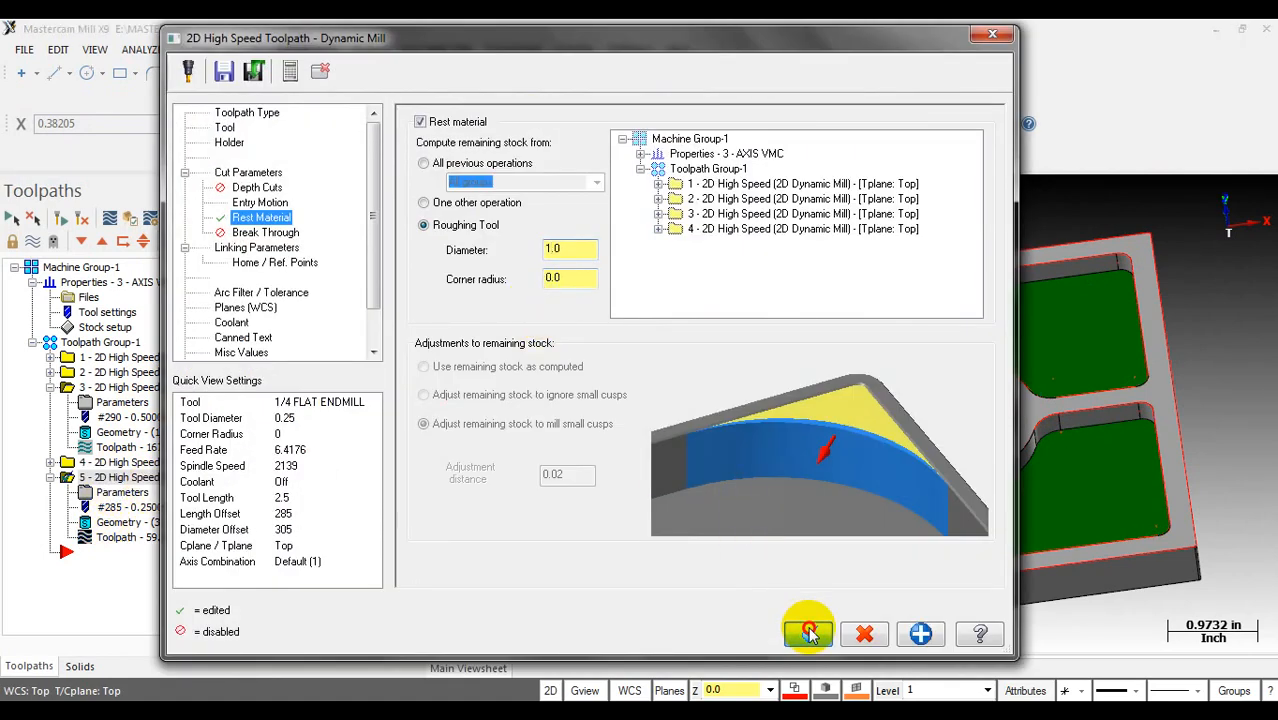
pyautogui.click(58, 219)
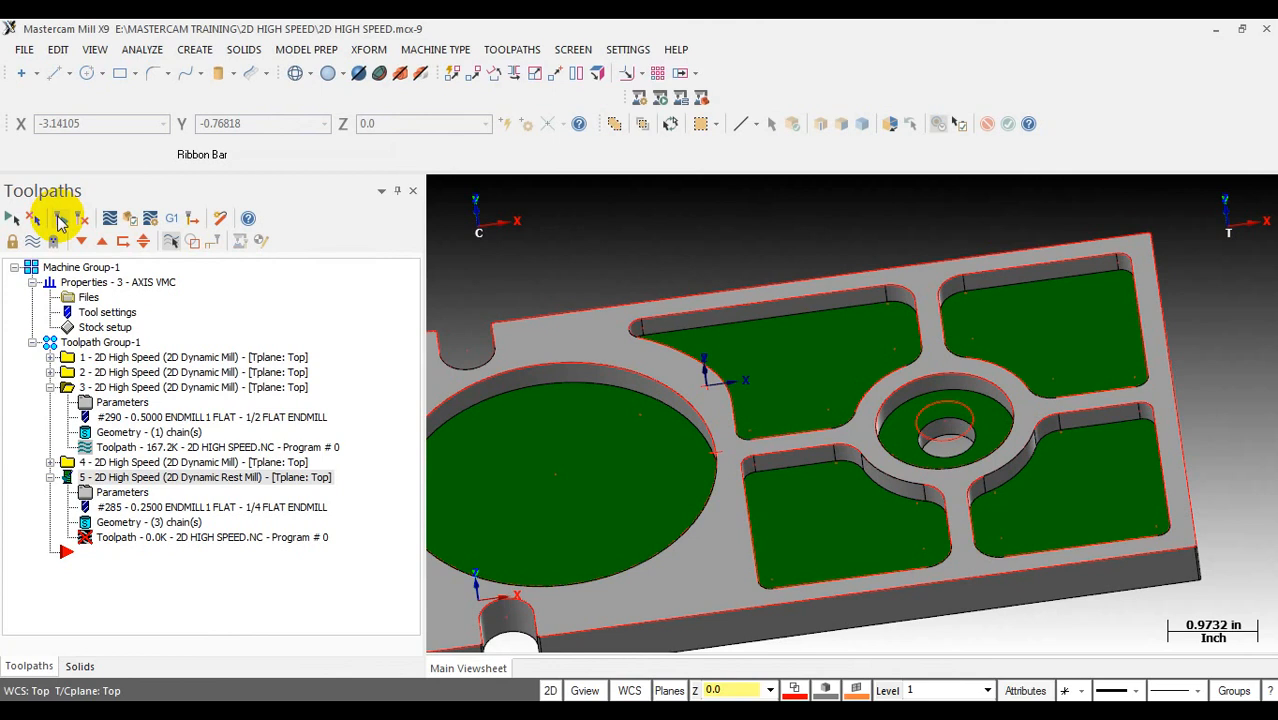
# Step: Backplot operation 5 for the 1.0 roughing tool diameter, examine the corner passes in the pockets, and close the backplot
pyautogui.click(119, 540)
pyautogui.moveTo(718, 194); pyautogui.dragTo(1081, 138)
pyautogui.scroll(-1, 813, 288)
pyautogui.moveTo(813, 288); pyautogui.dragTo(819, 376, button='middle')
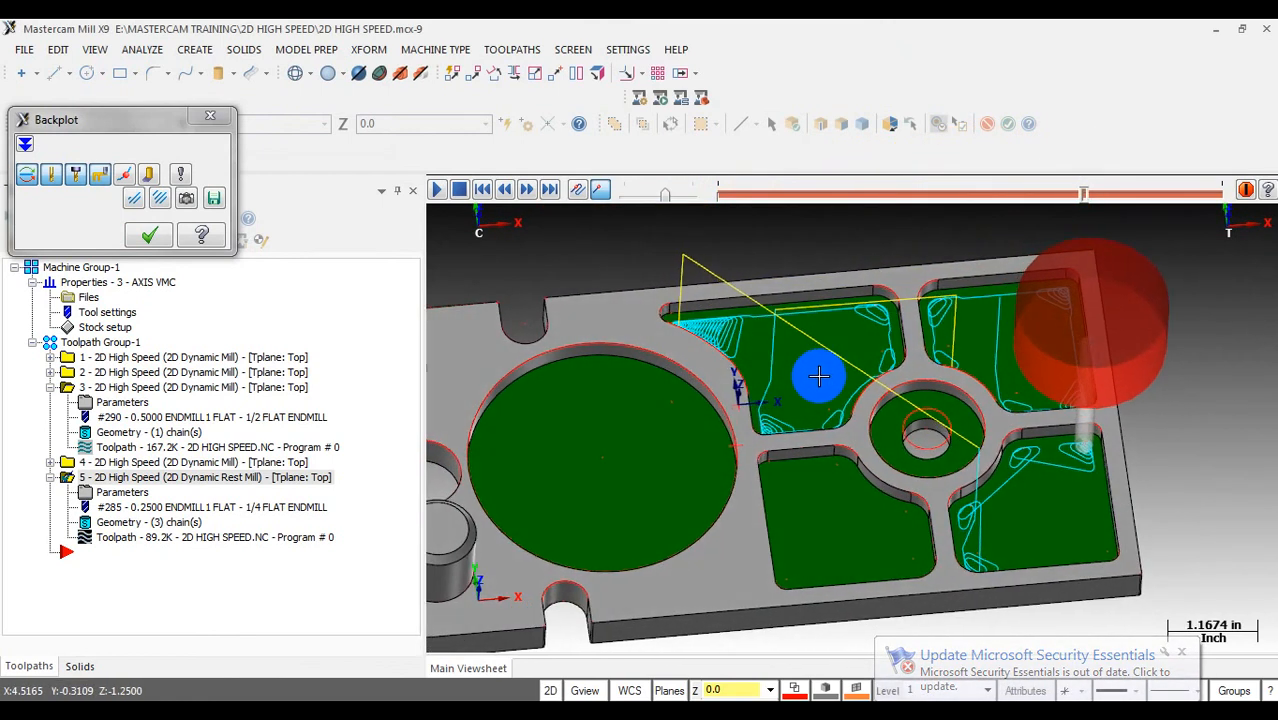
pyautogui.click(210, 116)
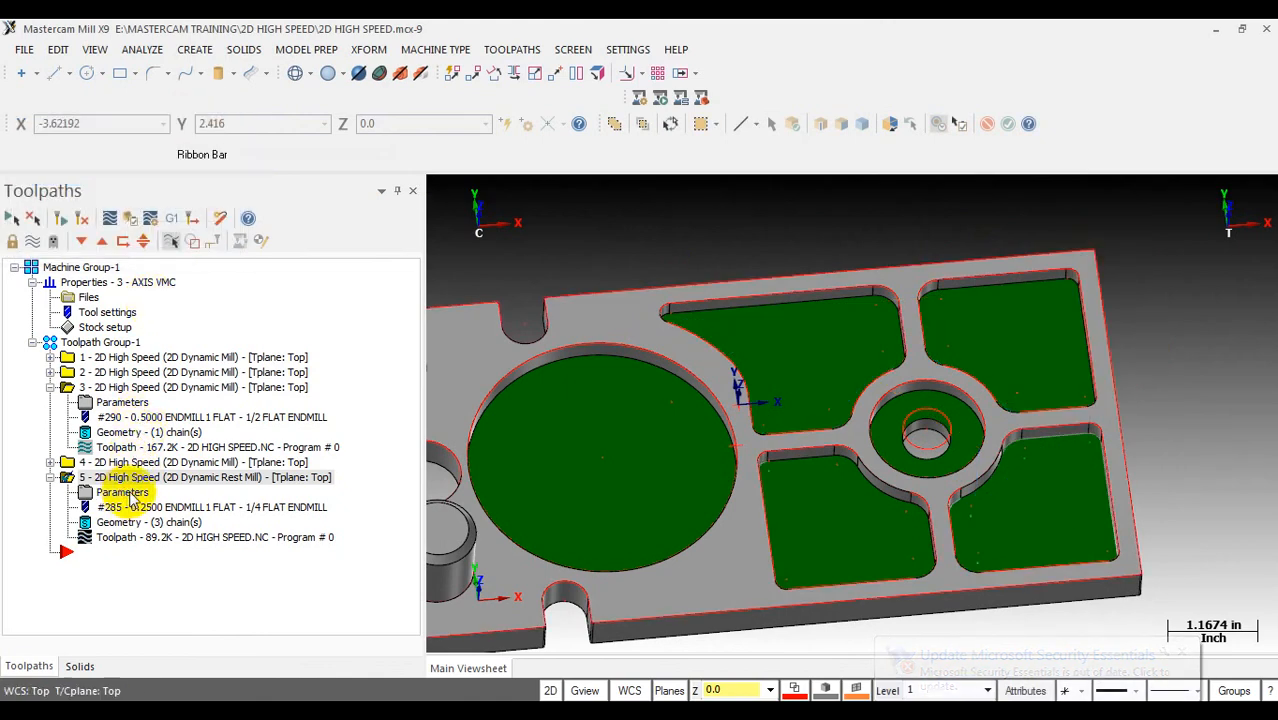
# Step: Set the roughing tool diameter in operation 5's rest material to 5 and regenerate the operation
pyautogui.click(124, 494)
pyautogui.doubleClick(561, 249)
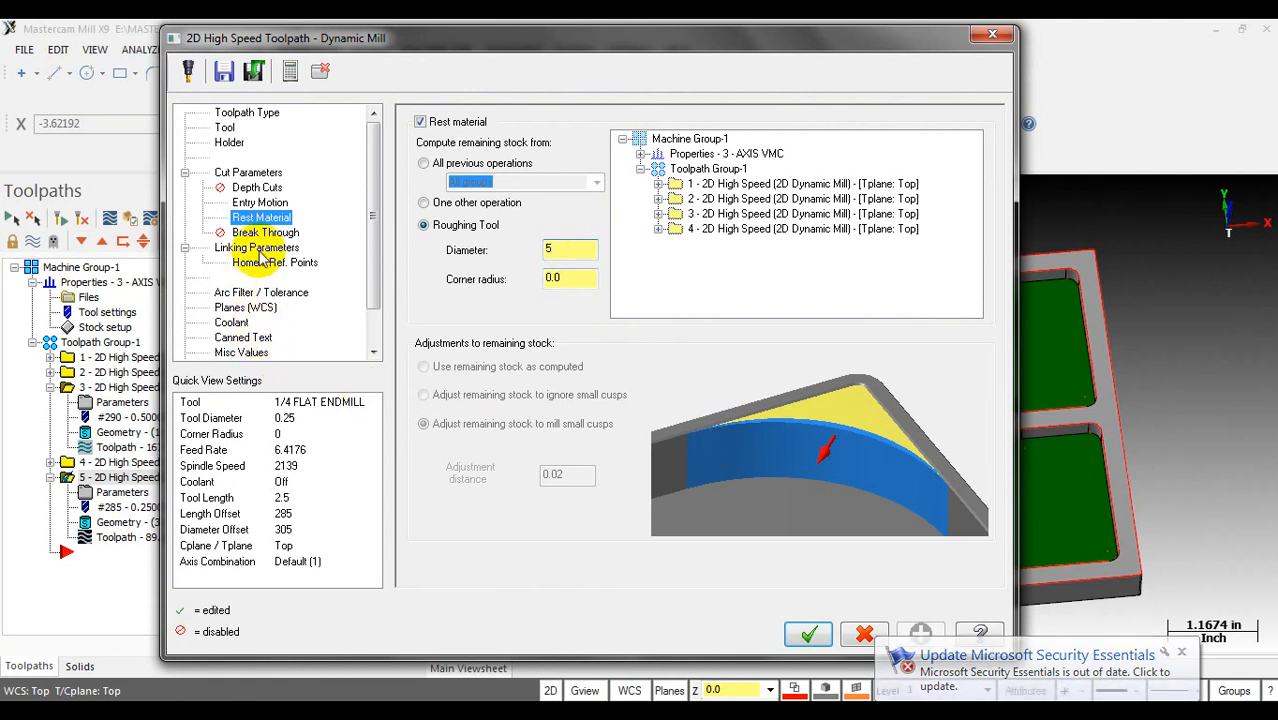
pyautogui.click(808, 634)
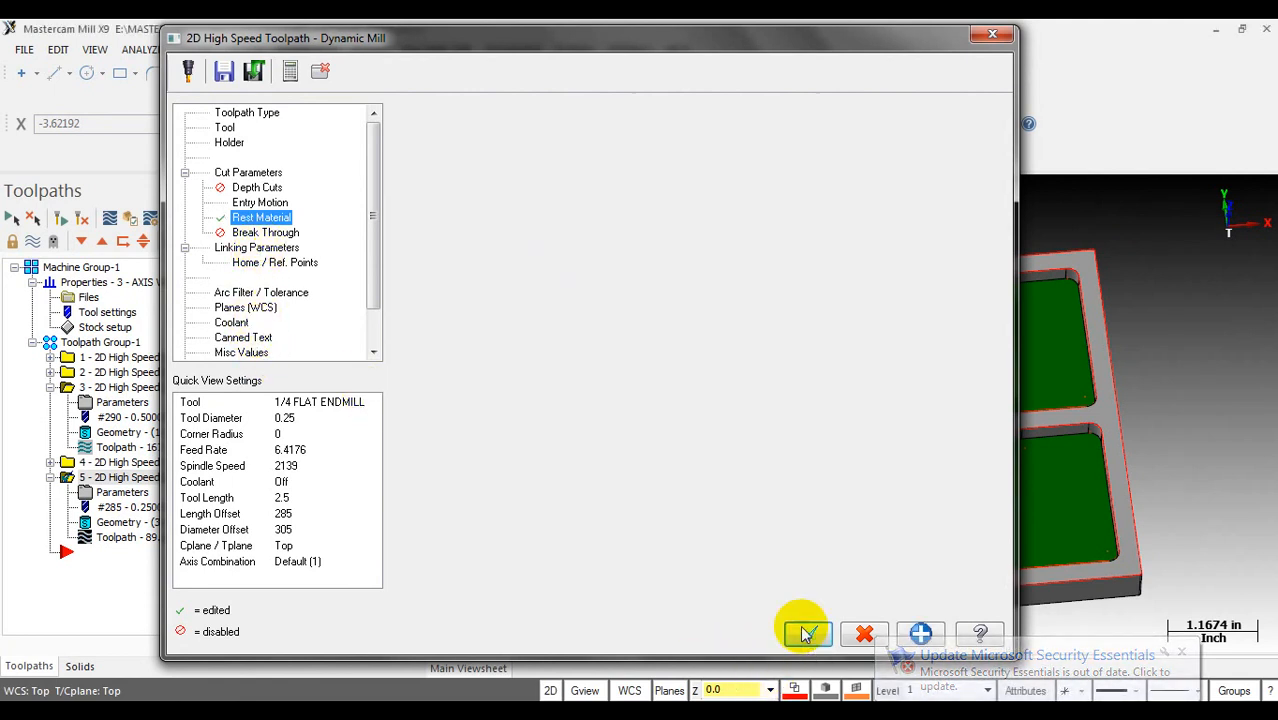
pyautogui.click(62, 219)
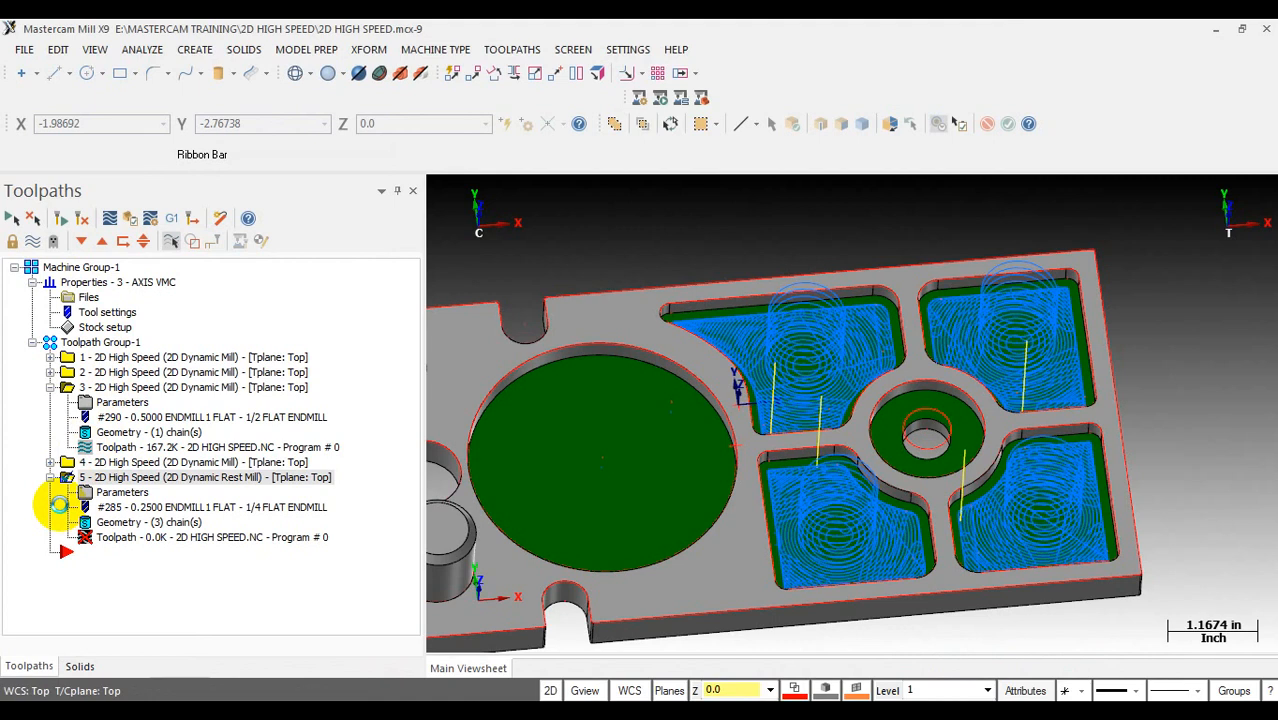
# Step: Backplot operation 5 for the 5.0 roughing tool diameter, examine the pocket coverage, and close the backplot
pyautogui.click(133, 540)
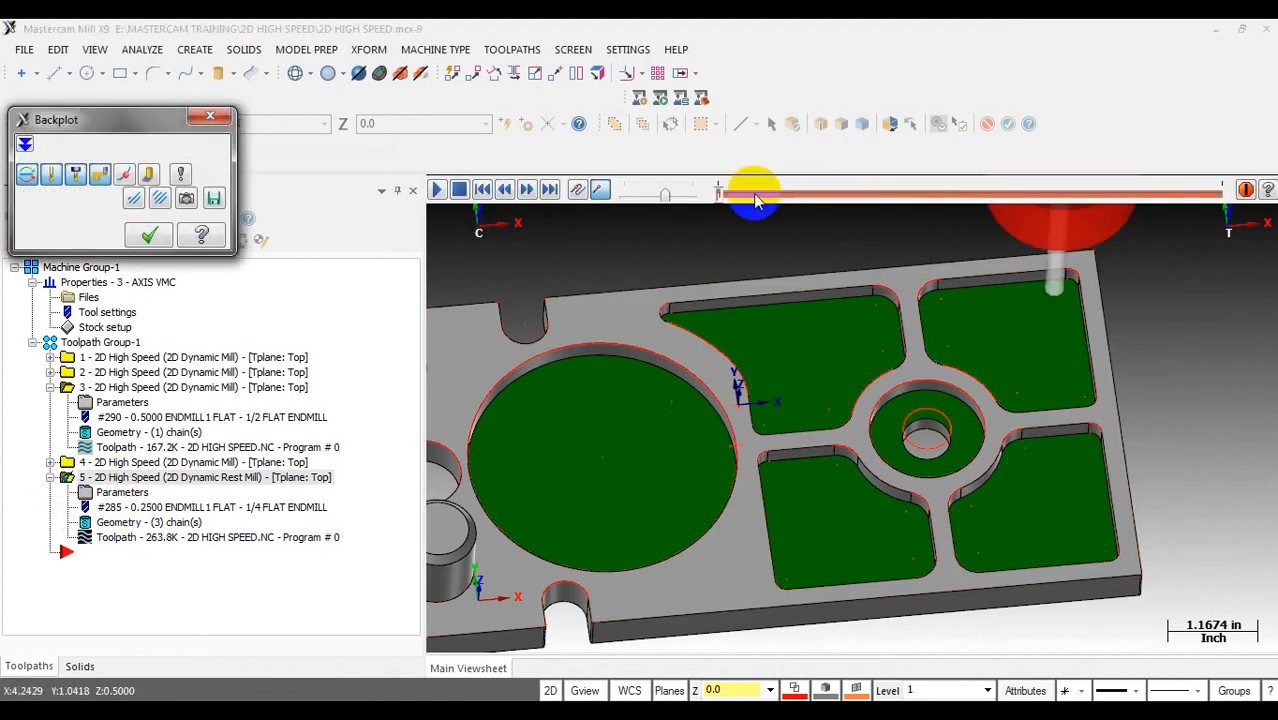
pyautogui.moveTo(716, 192); pyautogui.dragTo(1117, 194)
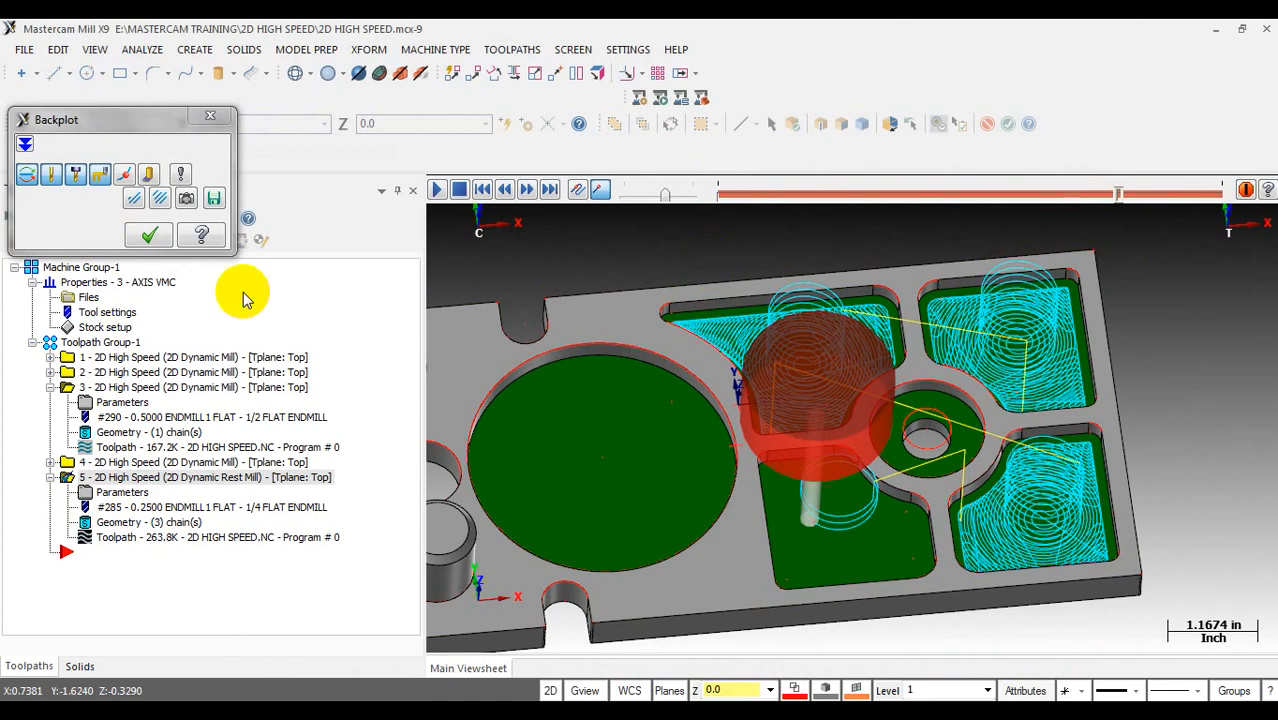
pyautogui.click(150, 234)
# Step: Set the roughing tool diameter in operation 5's rest material to .5 and regenerate the operation
pyautogui.click(120, 492)
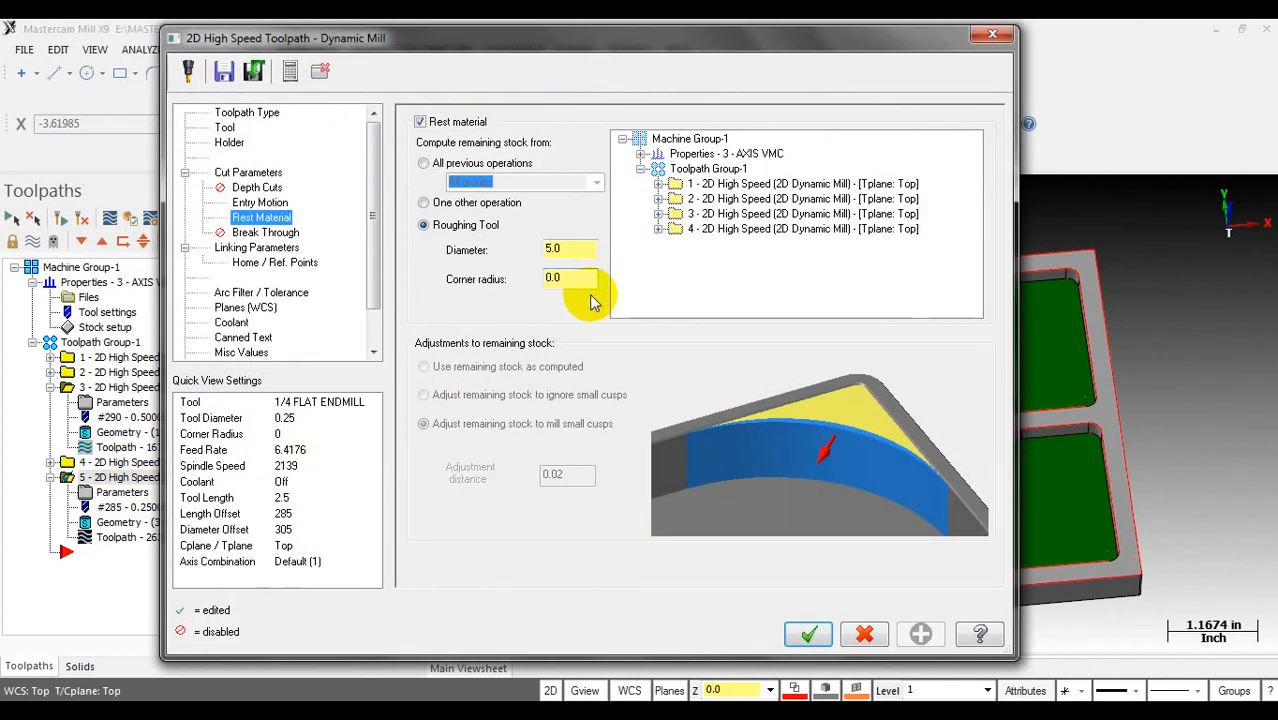
pyautogui.doubleClick(587, 249)
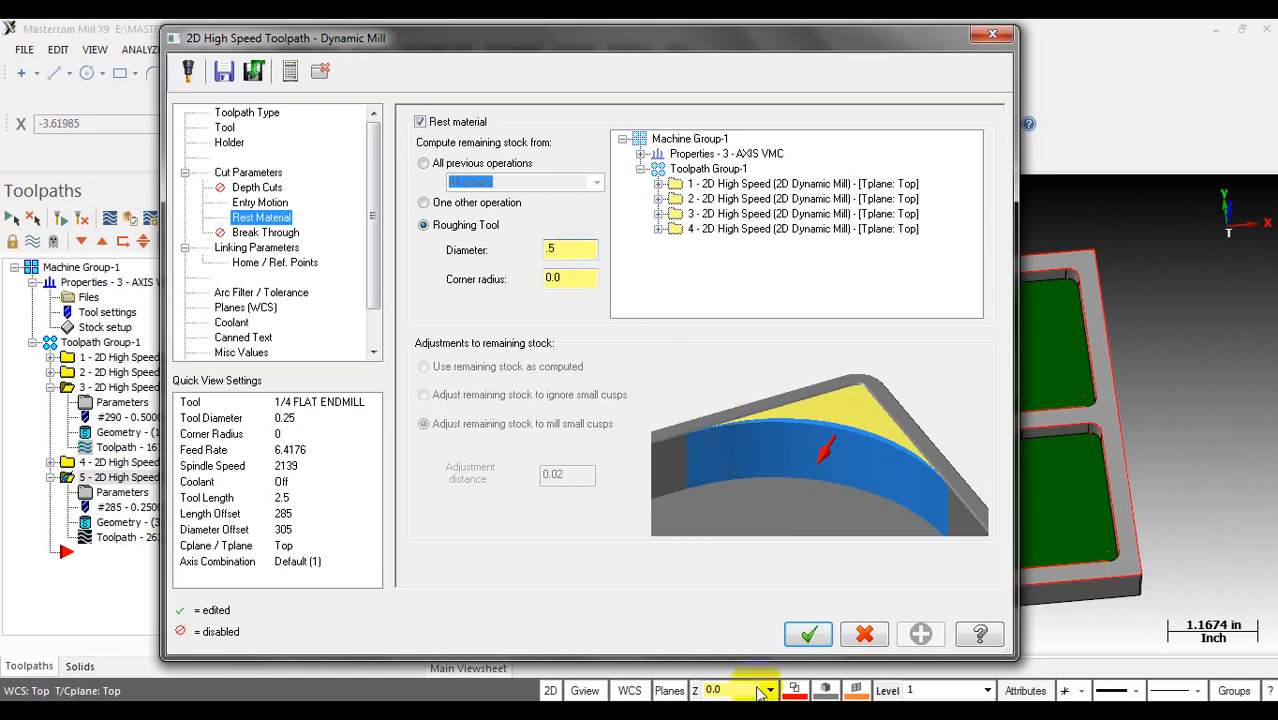
pyautogui.click(808, 634)
pyautogui.click(61, 218)
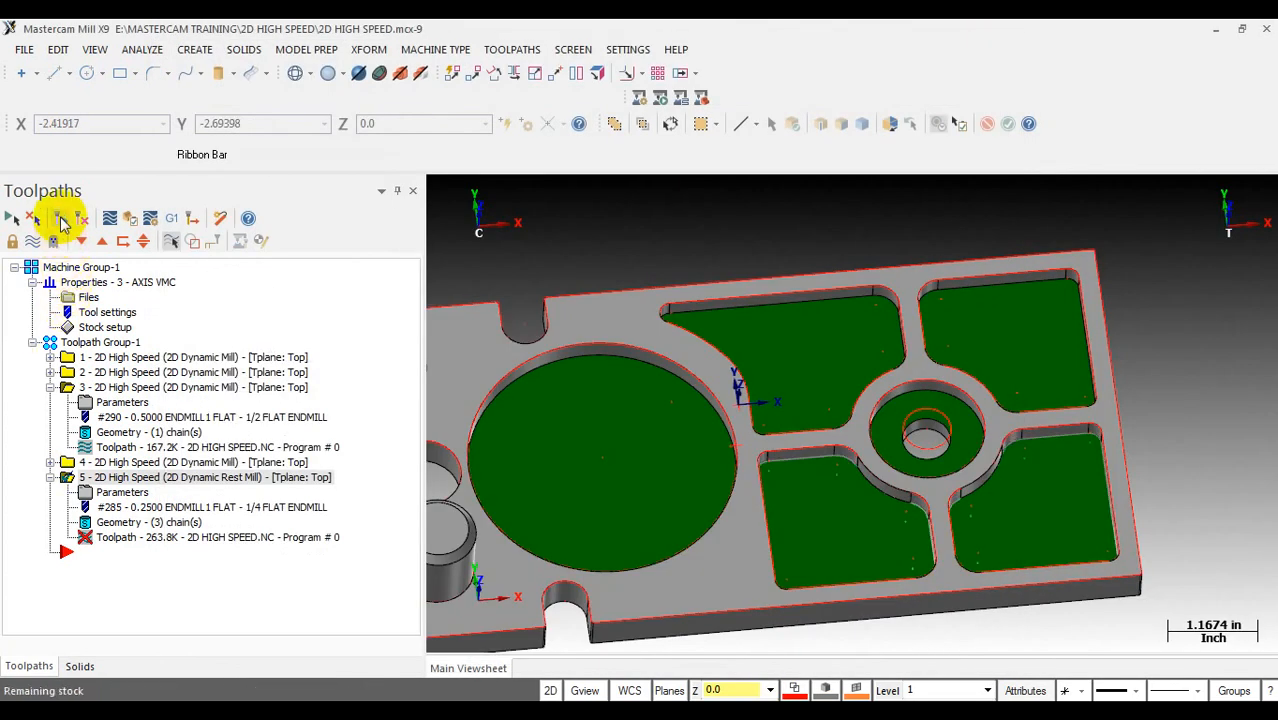
# Step: Backplot operation 5 for the .5 roughing tool diameter, examine the passes in the pockets, and close the backplot
pyautogui.click(117, 538)
pyautogui.moveTo(718, 190); pyautogui.dragTo(1260, 200)
pyautogui.scroll(1, 666, 314)
pyautogui.scroll(2, 676, 311)
pyautogui.moveTo(687, 318); pyautogui.dragTo(662, 276, button='middle')
pyautogui.scroll(-1, 662, 276)
pyautogui.scroll(-1, 662, 276)
pyautogui.moveTo(793, 423); pyautogui.dragTo(726, 444, button='middle')
pyautogui.click(210, 116)
# Step: Collapse the details of operation 3 in the toolpath tree and select operation 5
pyautogui.click(50, 387)
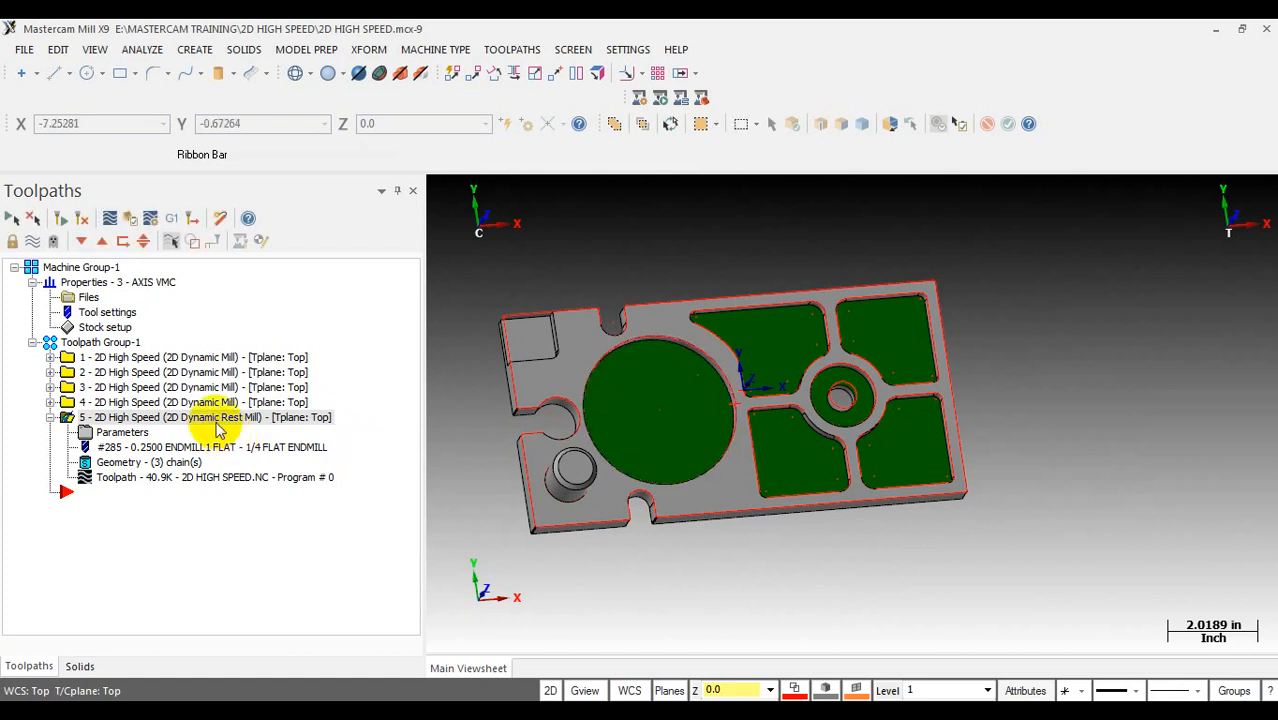
pyautogui.click(200, 358)
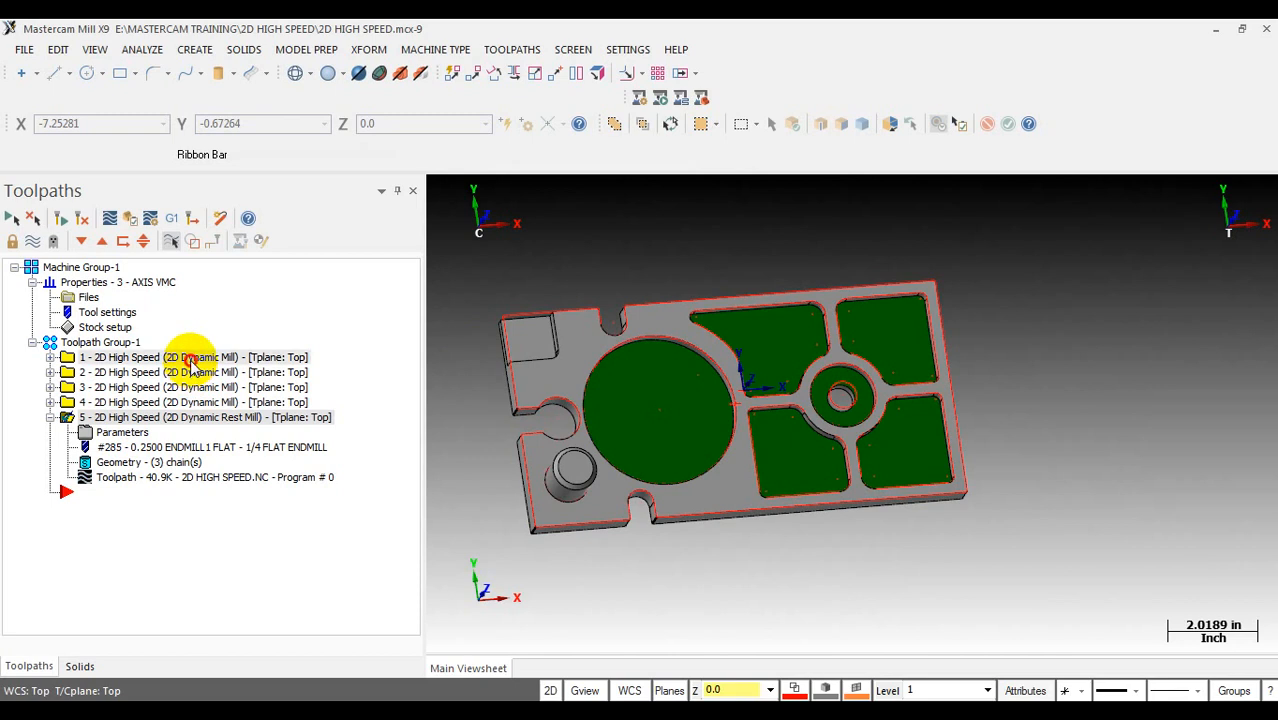
pyautogui.click(210, 418)
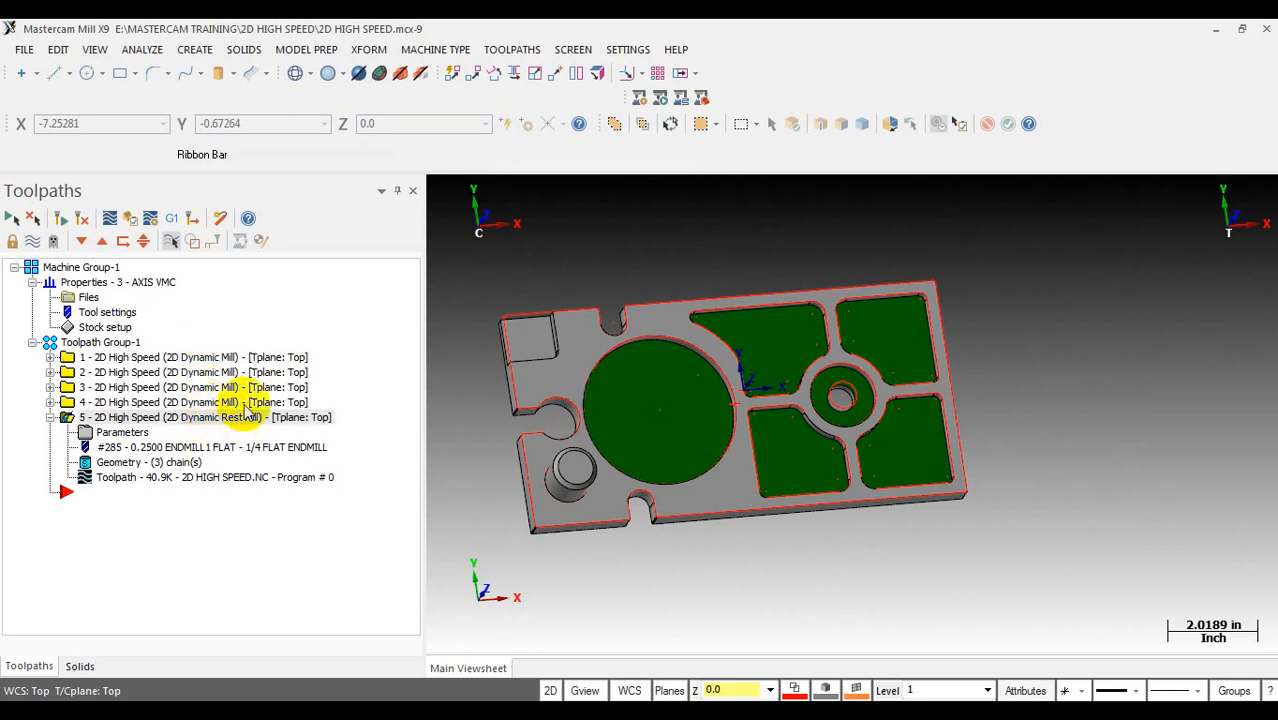
# Step: Examine the part in the top view, including its outer profile, edge slots and pockets
pyautogui.click(893, 503)
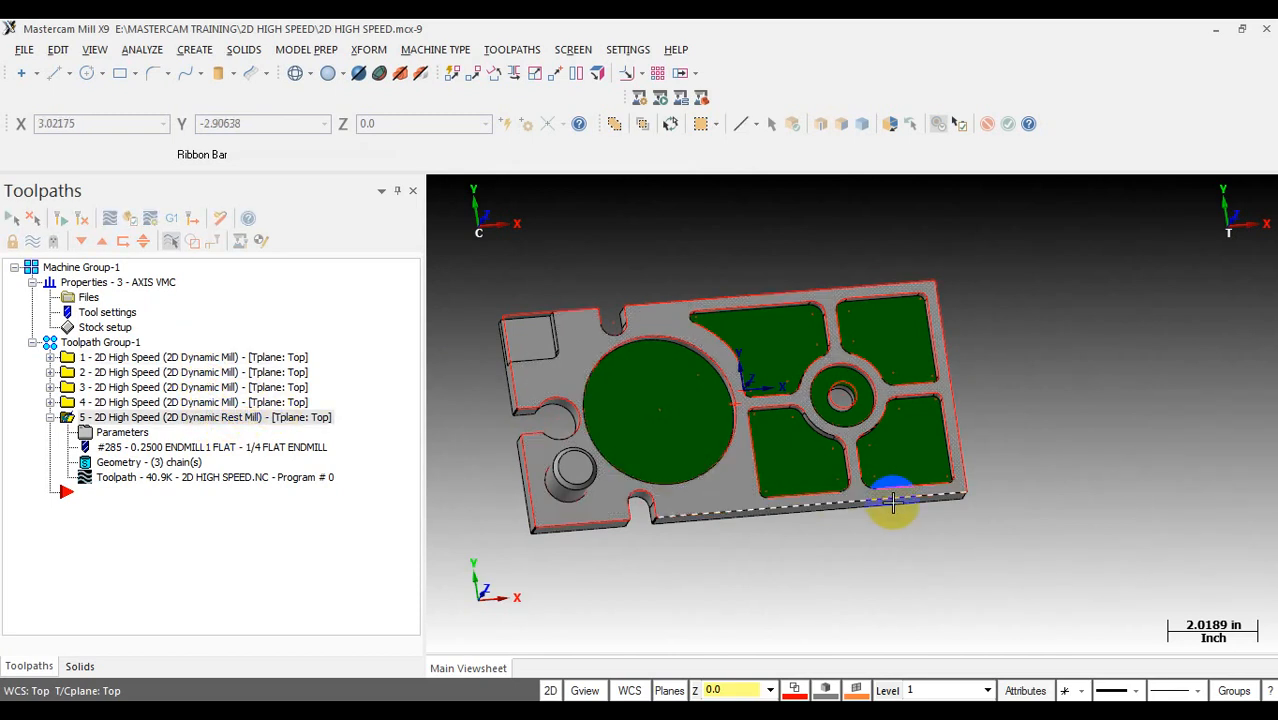
pyautogui.hotkey('alt', '1')
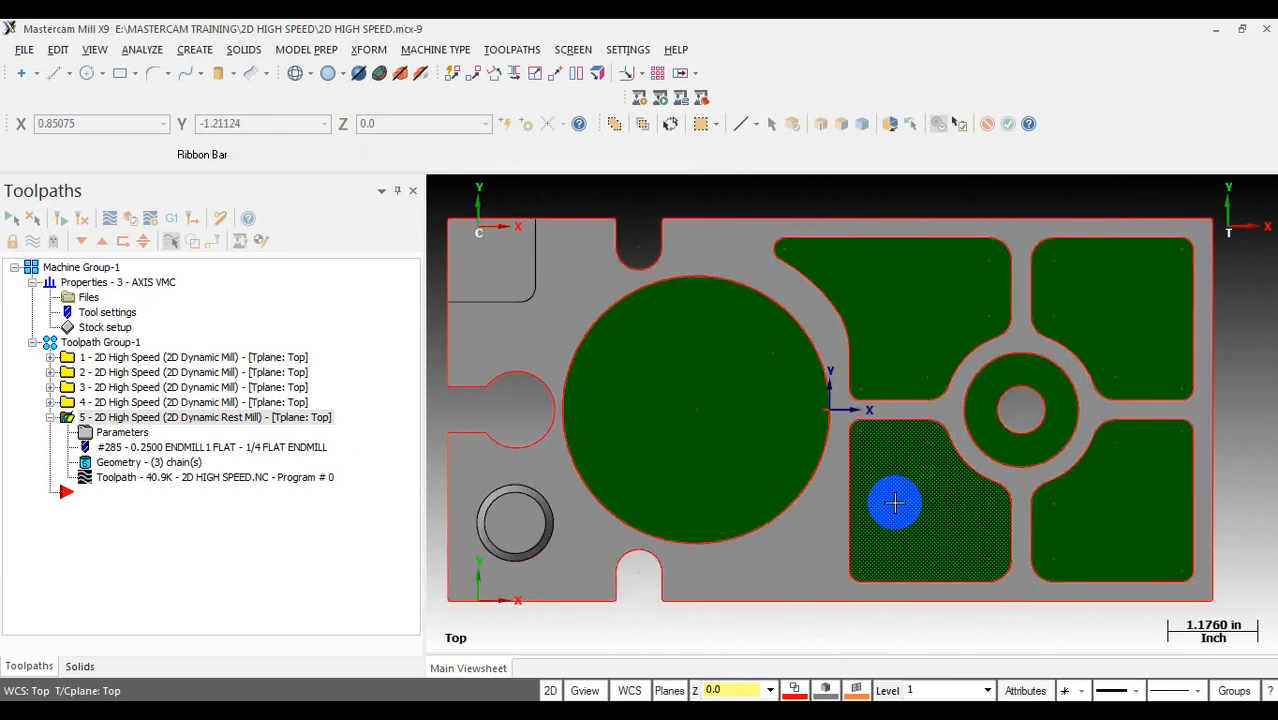
pyautogui.scroll(-2, 893, 503)
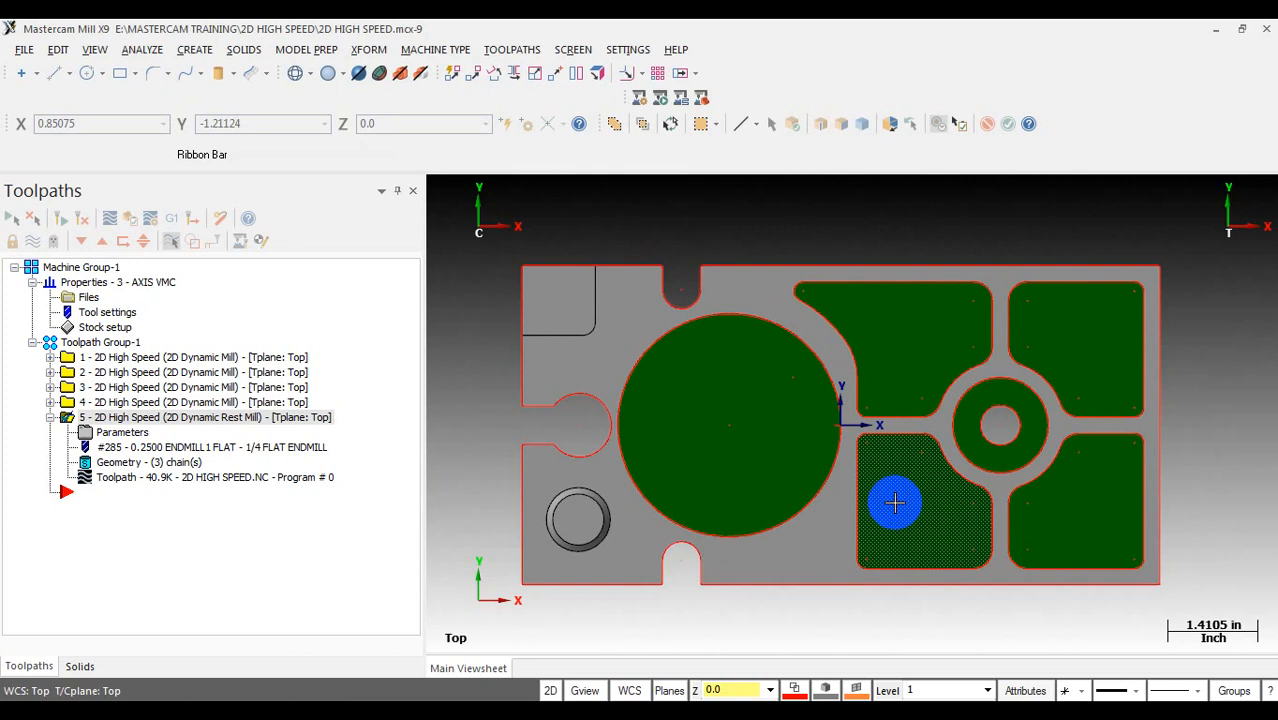
pyautogui.scroll(-1, 893, 503)
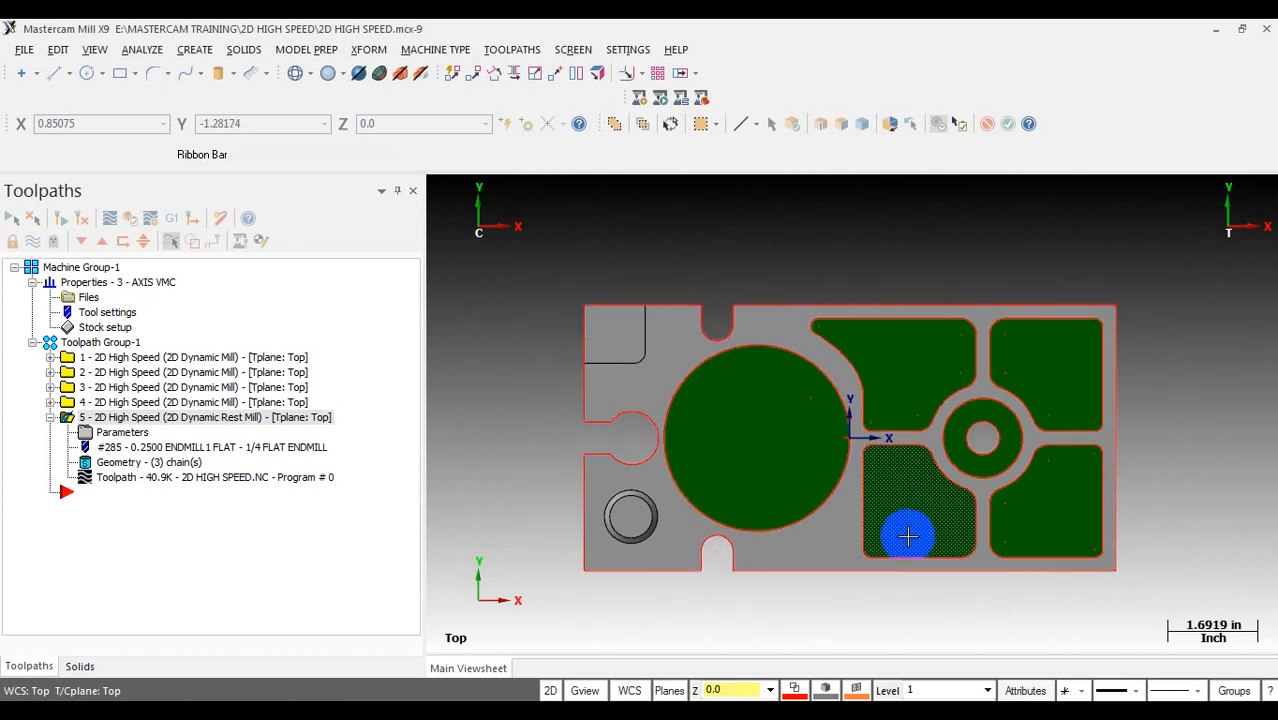
pyautogui.moveTo(959, 633); pyautogui.dragTo(973, 594, button='middle')
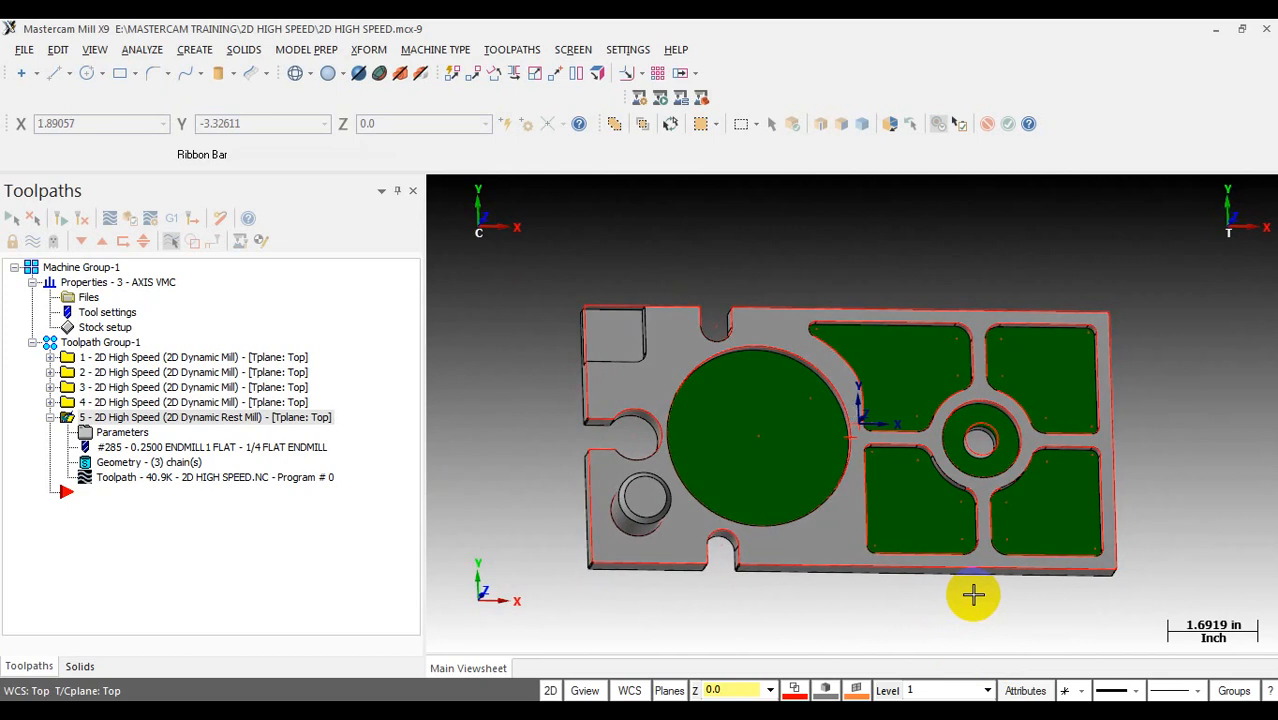
pyautogui.hotkey('alt', '1')
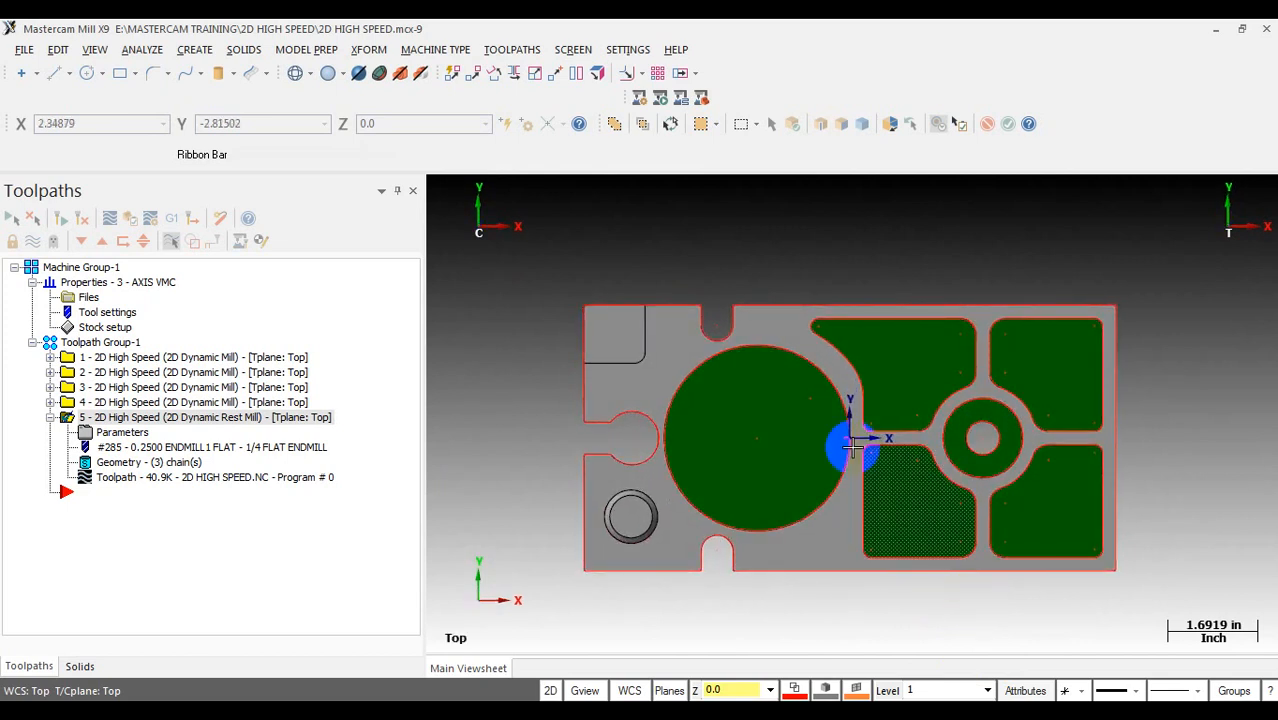
pyautogui.scroll(-1, 860, 390)
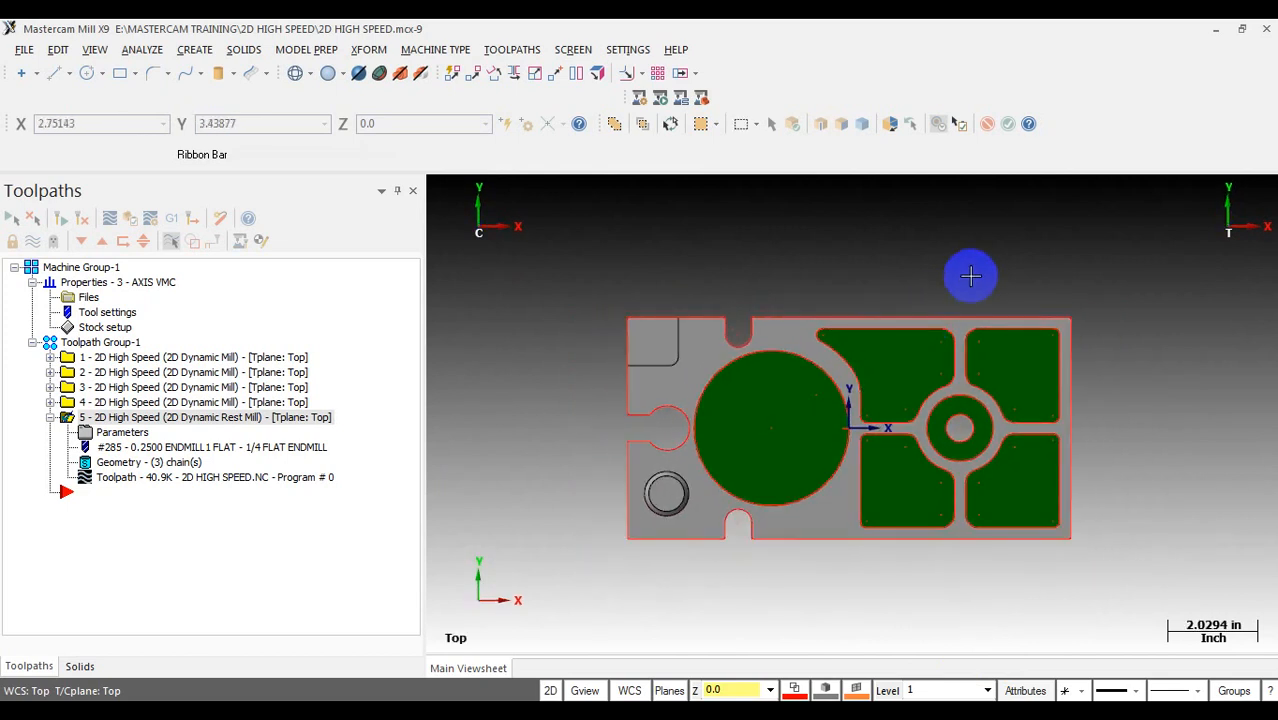
pyautogui.scroll(3, 770, 514)
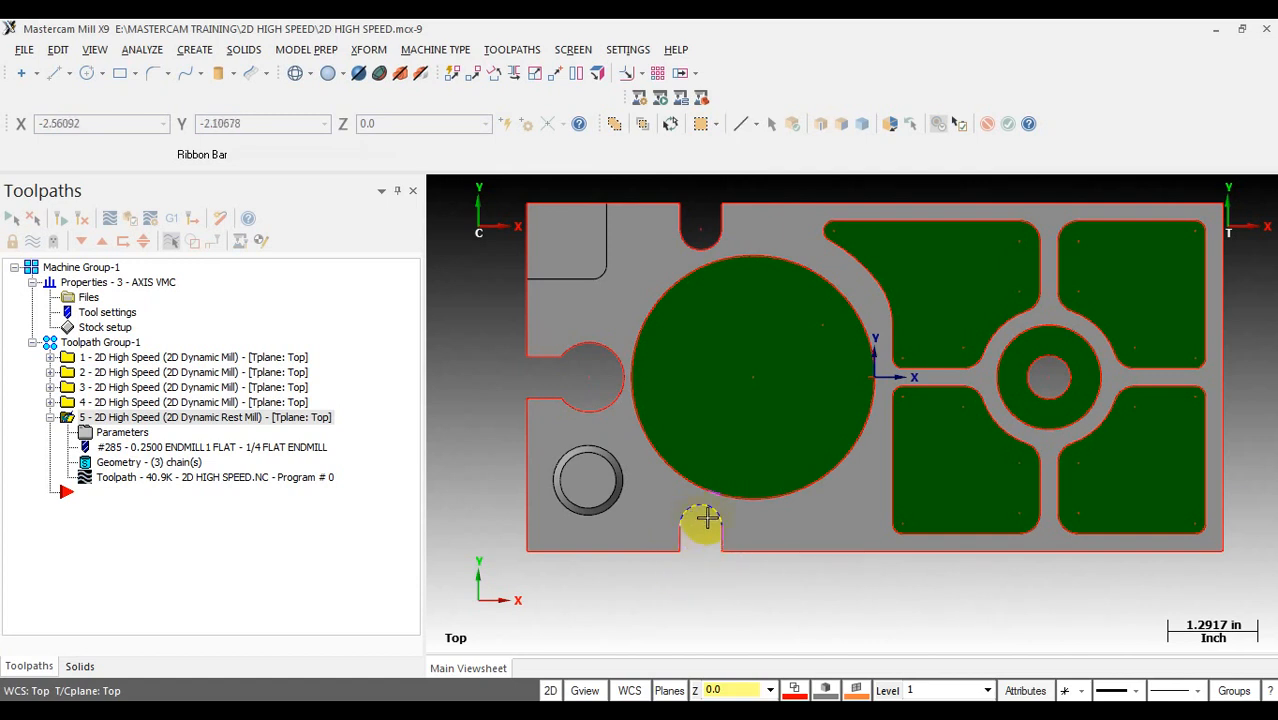
pyautogui.scroll(1, 718, 555)
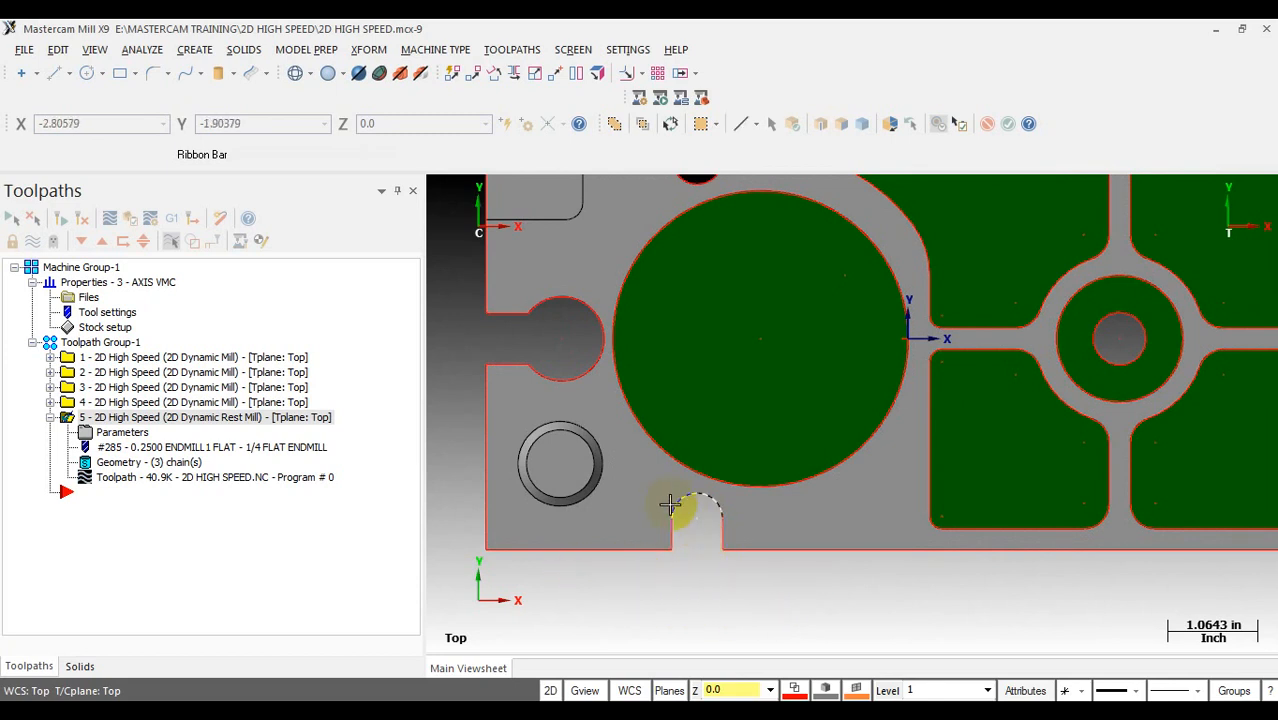
pyautogui.scroll(-2, 737, 496)
pyautogui.click(736, 488)
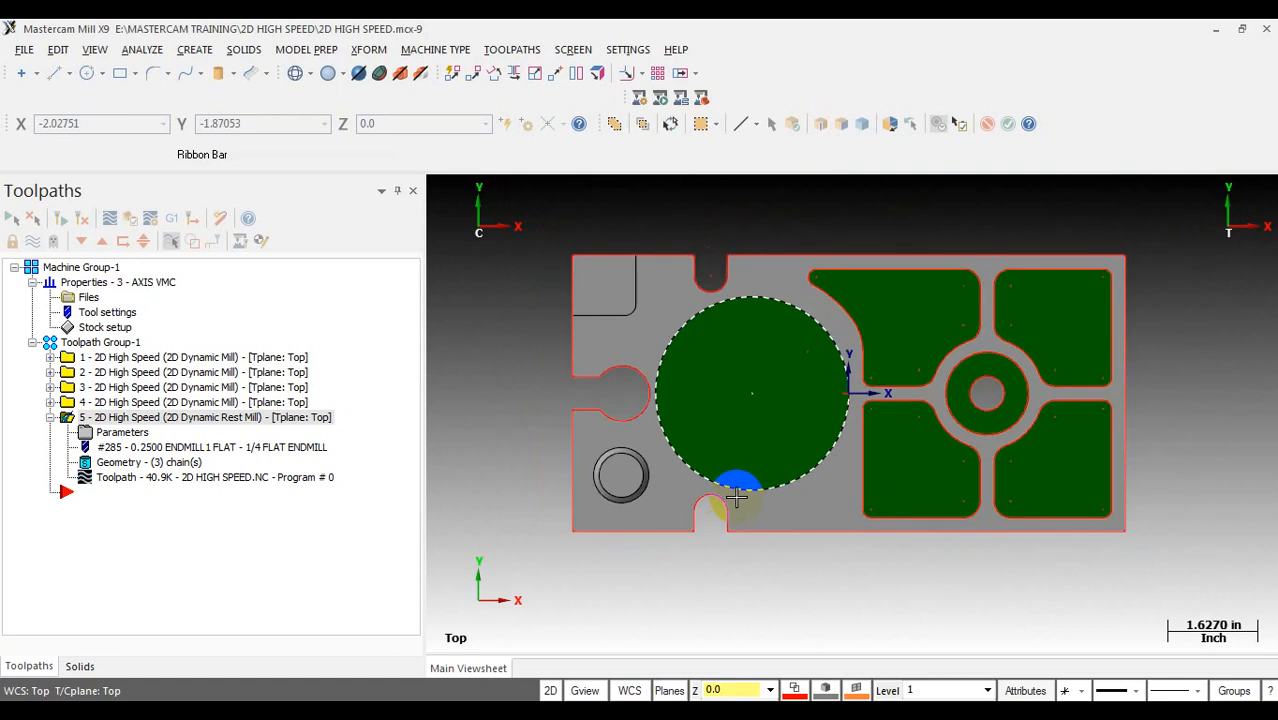
pyautogui.scroll(1, 736, 496)
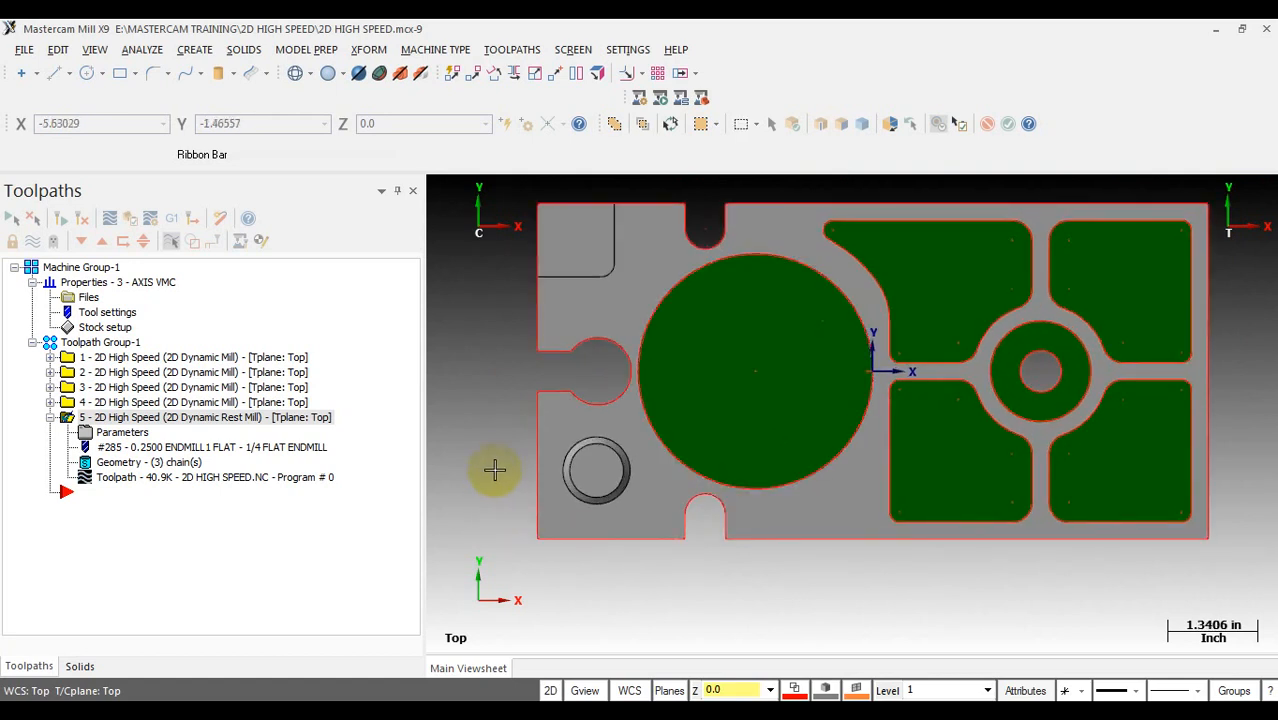
pyautogui.scroll(-1, 494, 469)
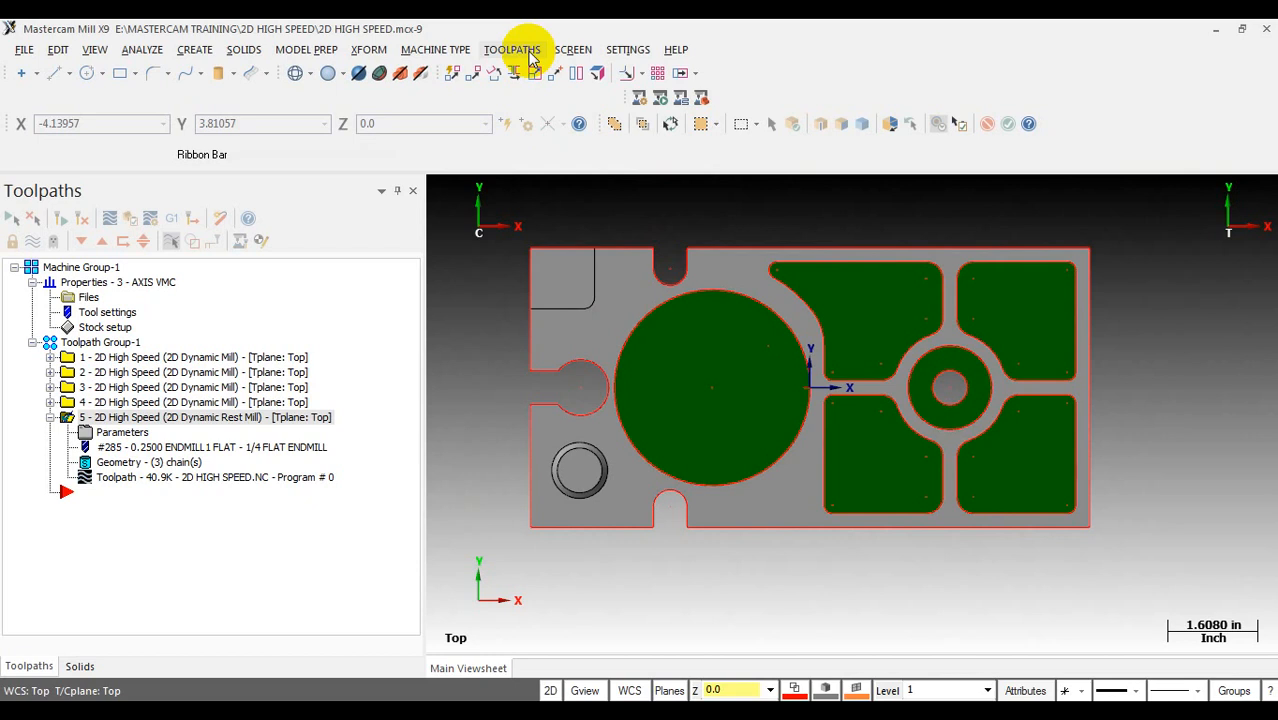
# Step: Start a Contour toolpath and chain the lower outer edge loop of the part as its geometry
pyautogui.click(512, 50)
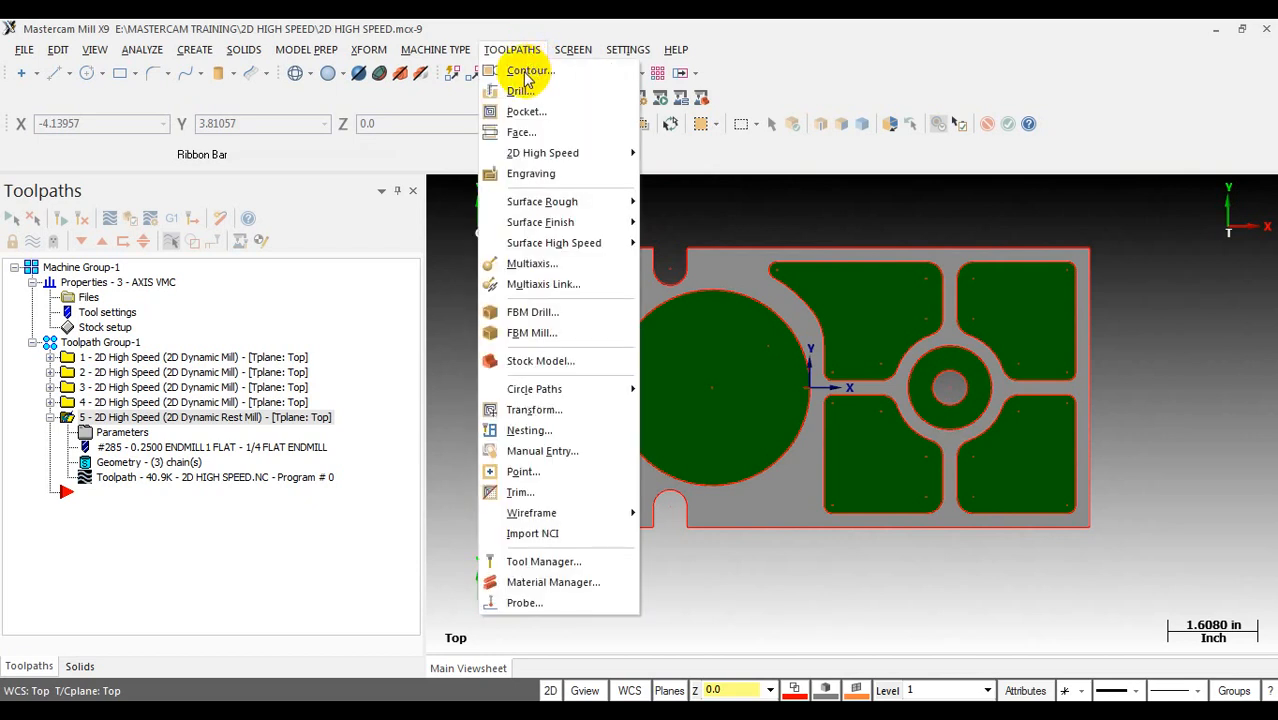
pyautogui.click(525, 71)
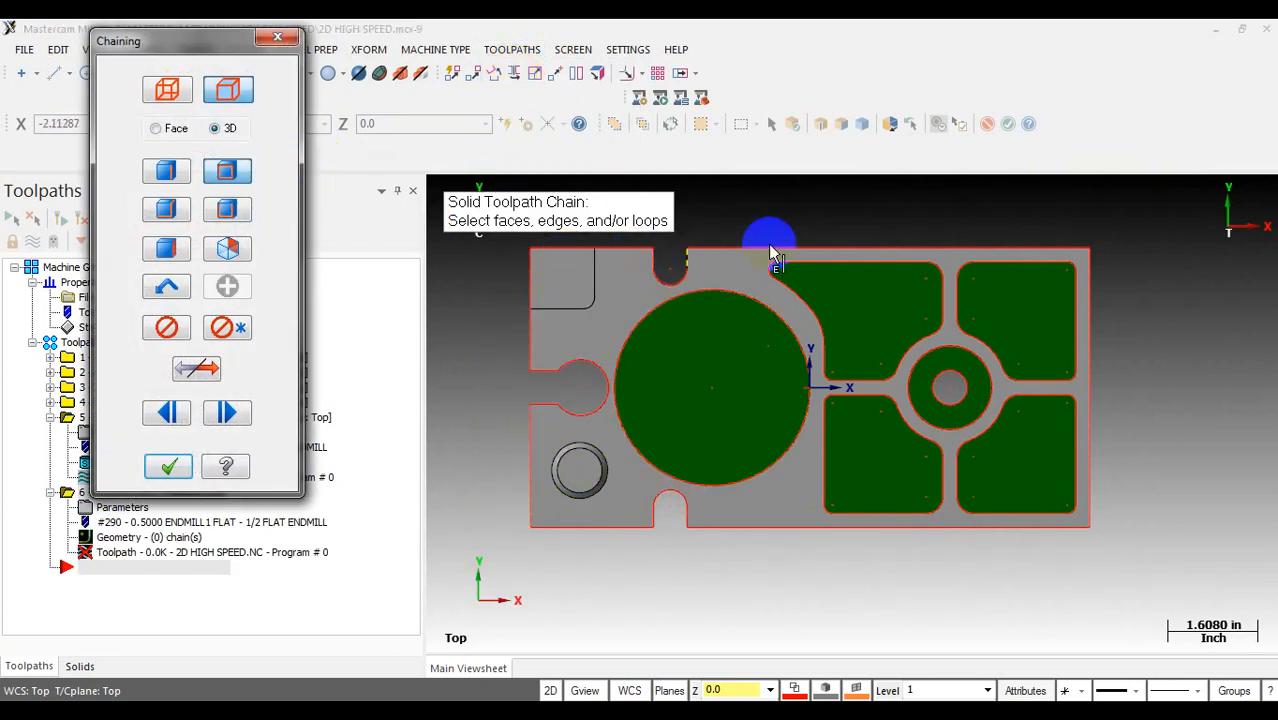
pyautogui.moveTo(902, 513); pyautogui.dragTo(913, 469, button='middle')
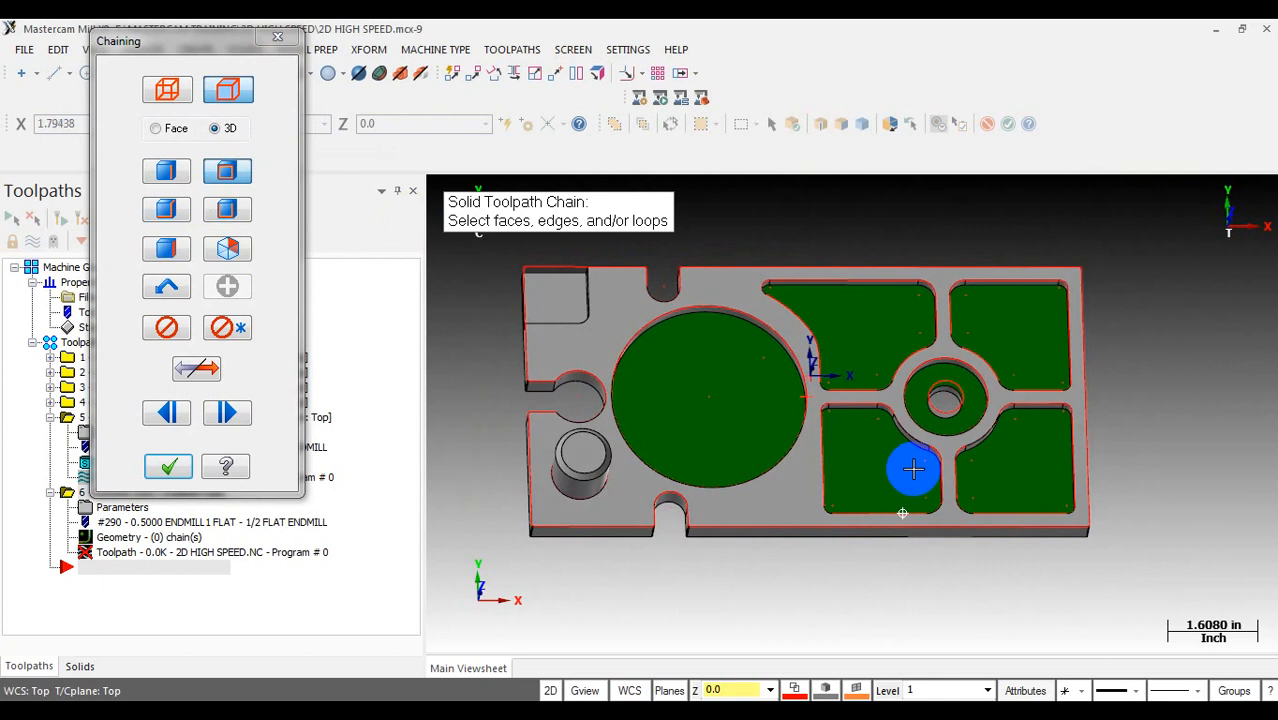
pyautogui.click(1011, 540)
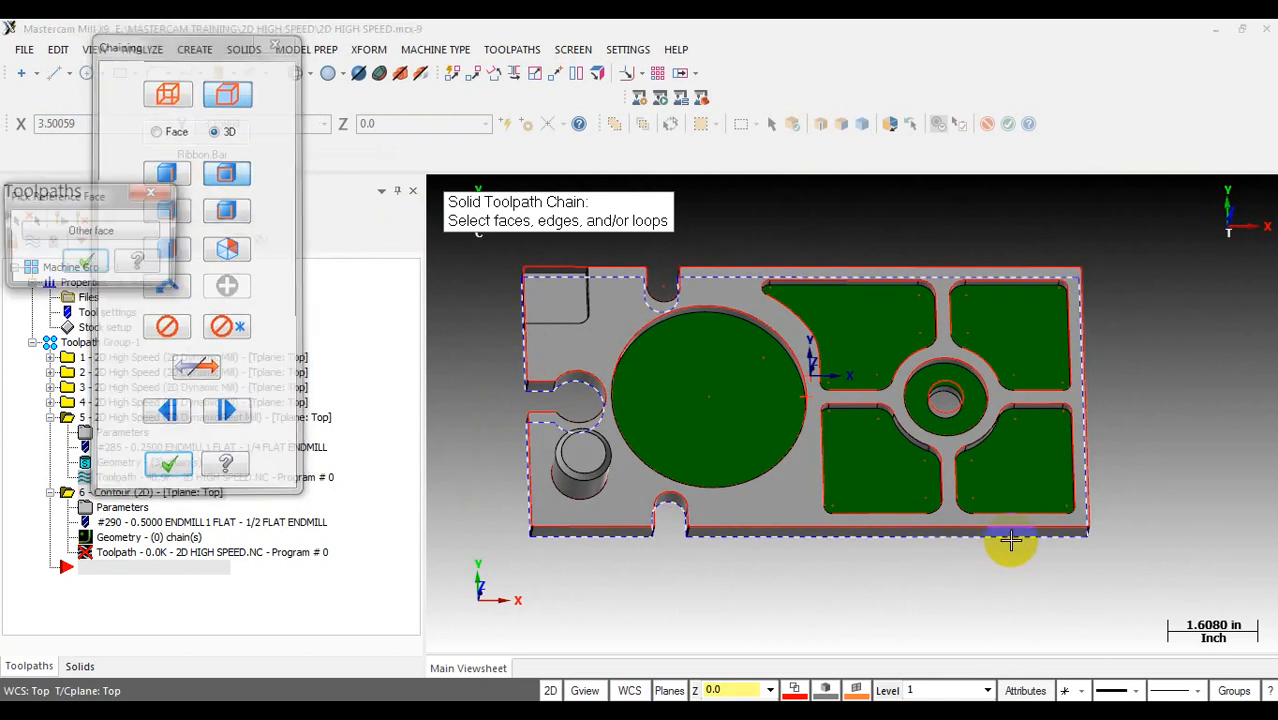
pyautogui.click(95, 265)
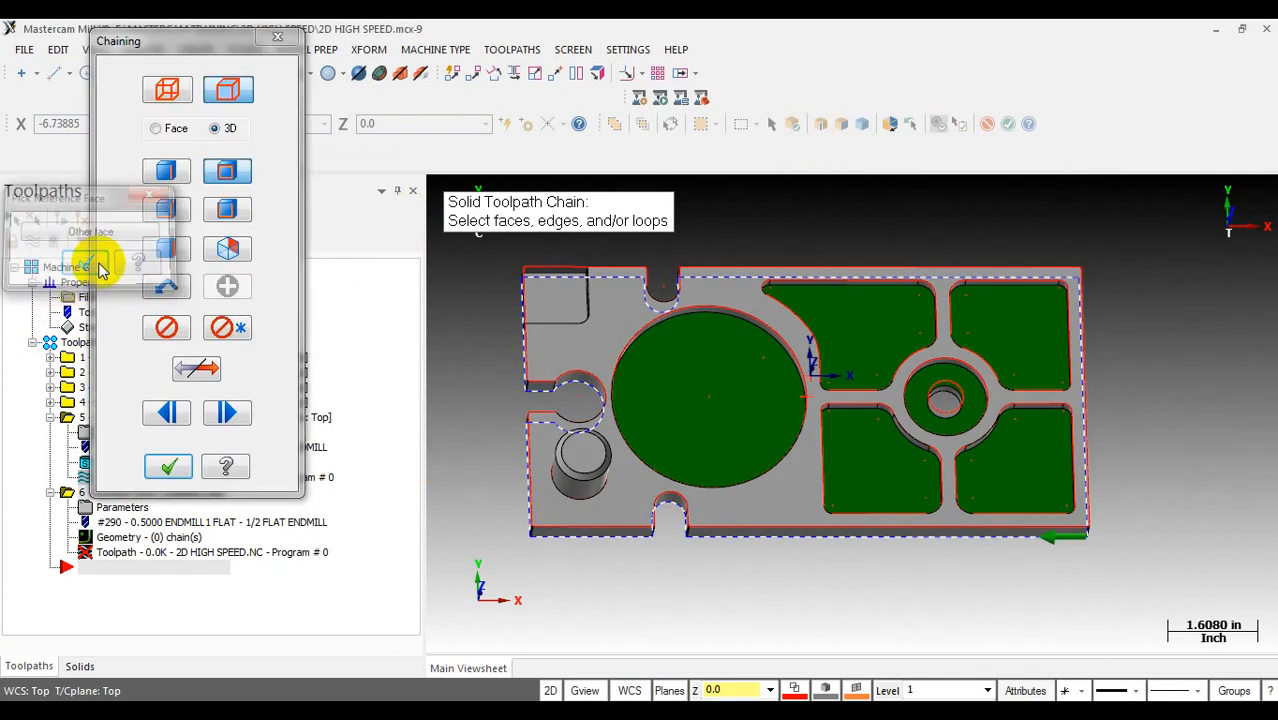
pyautogui.click(168, 466)
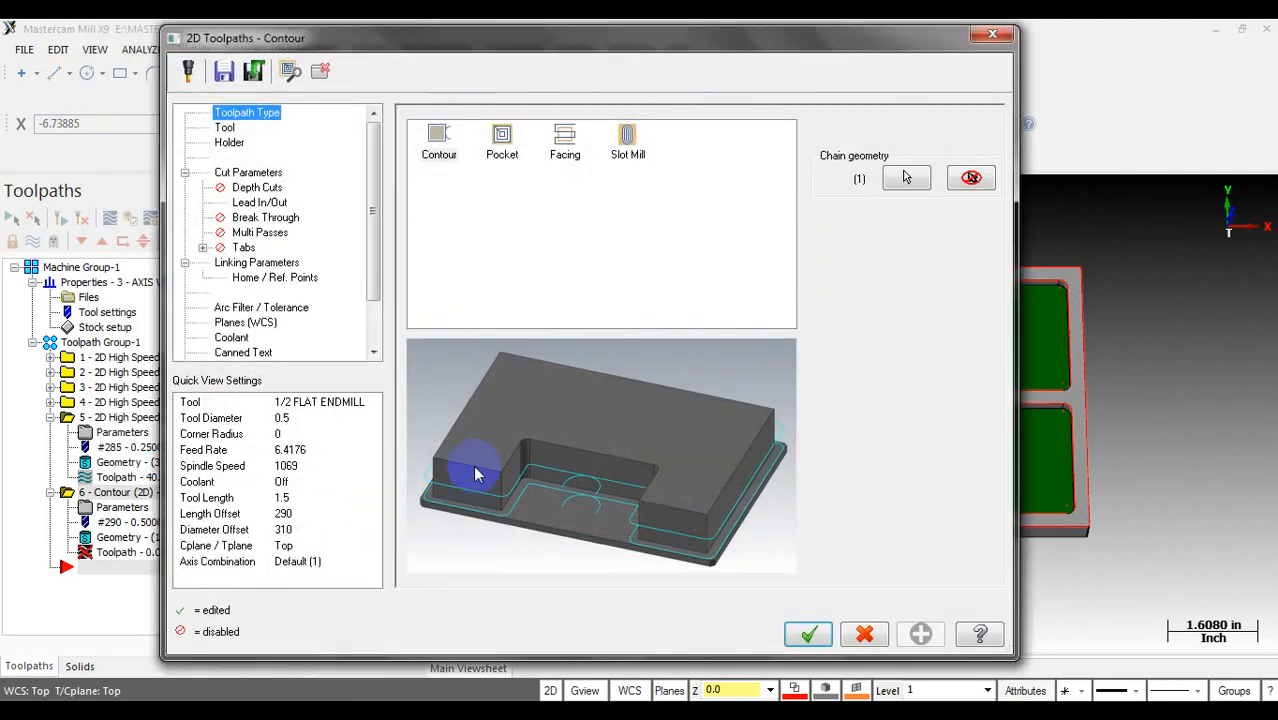
# Step: Check the contour's 1/2 flat endmill selection and the stock to leave on walls in its cut parameters
pyautogui.click(224, 128)
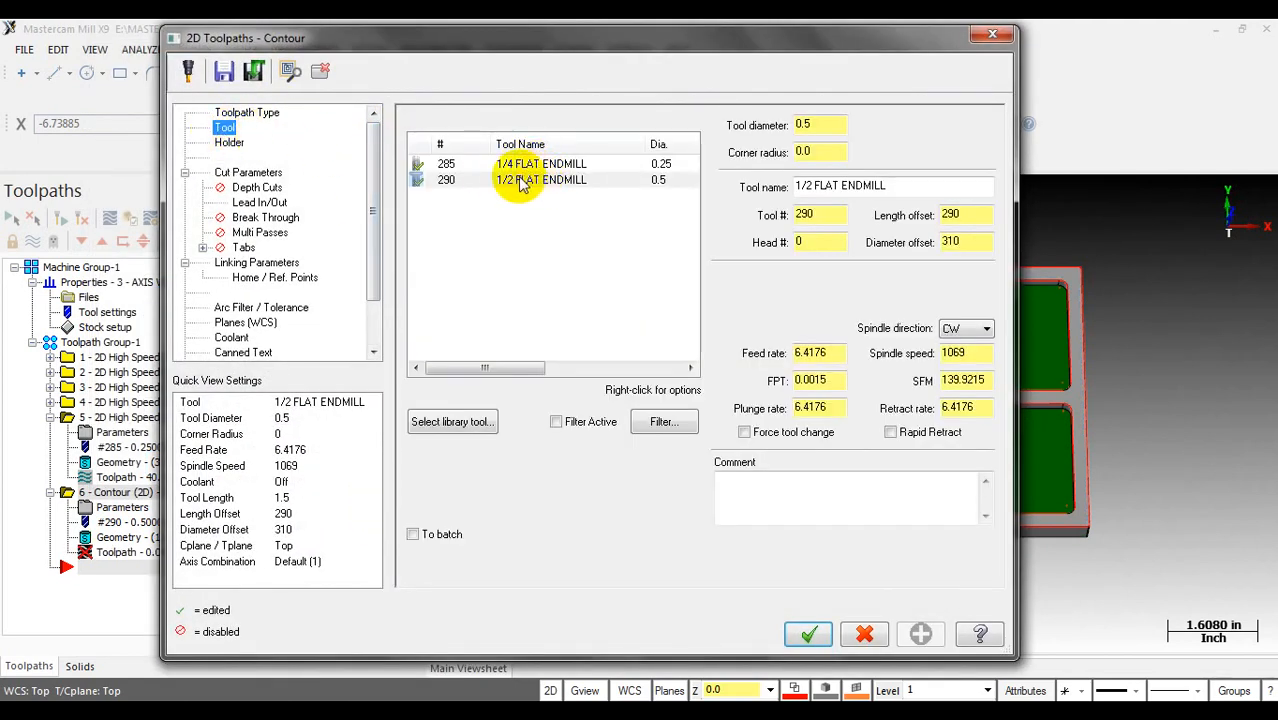
pyautogui.click(248, 172)
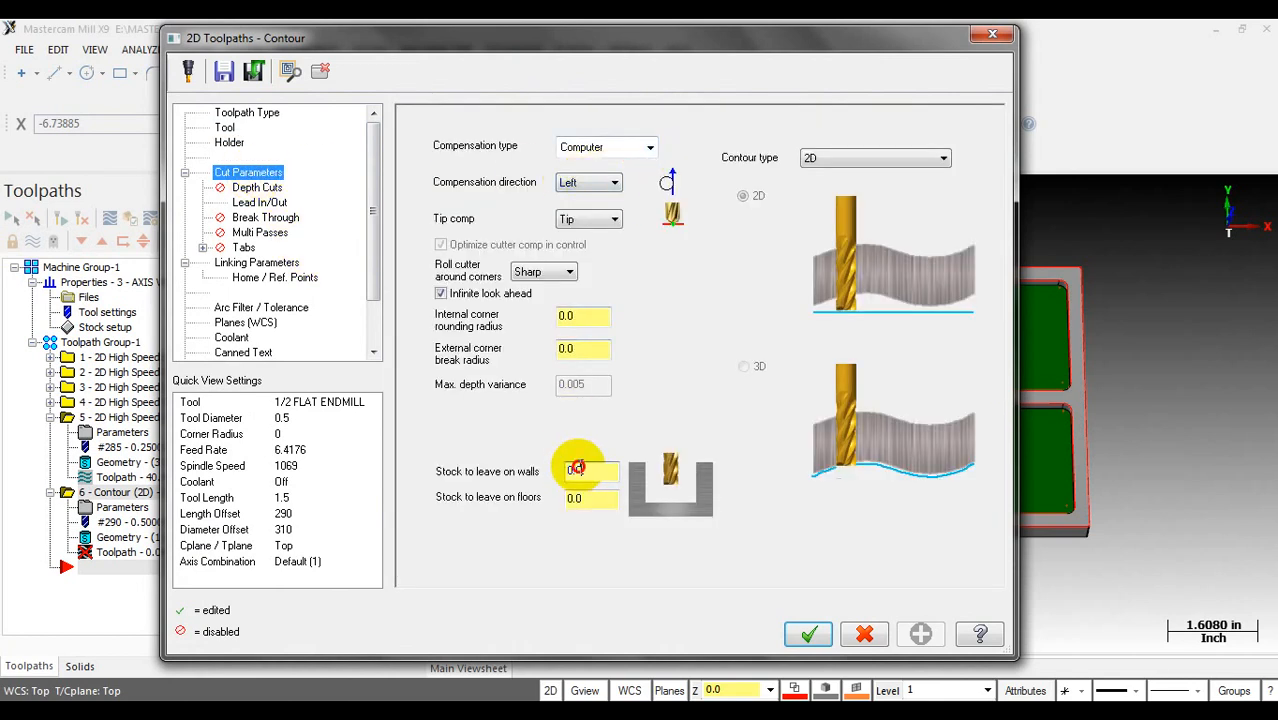
pyautogui.doubleClick(590, 470)
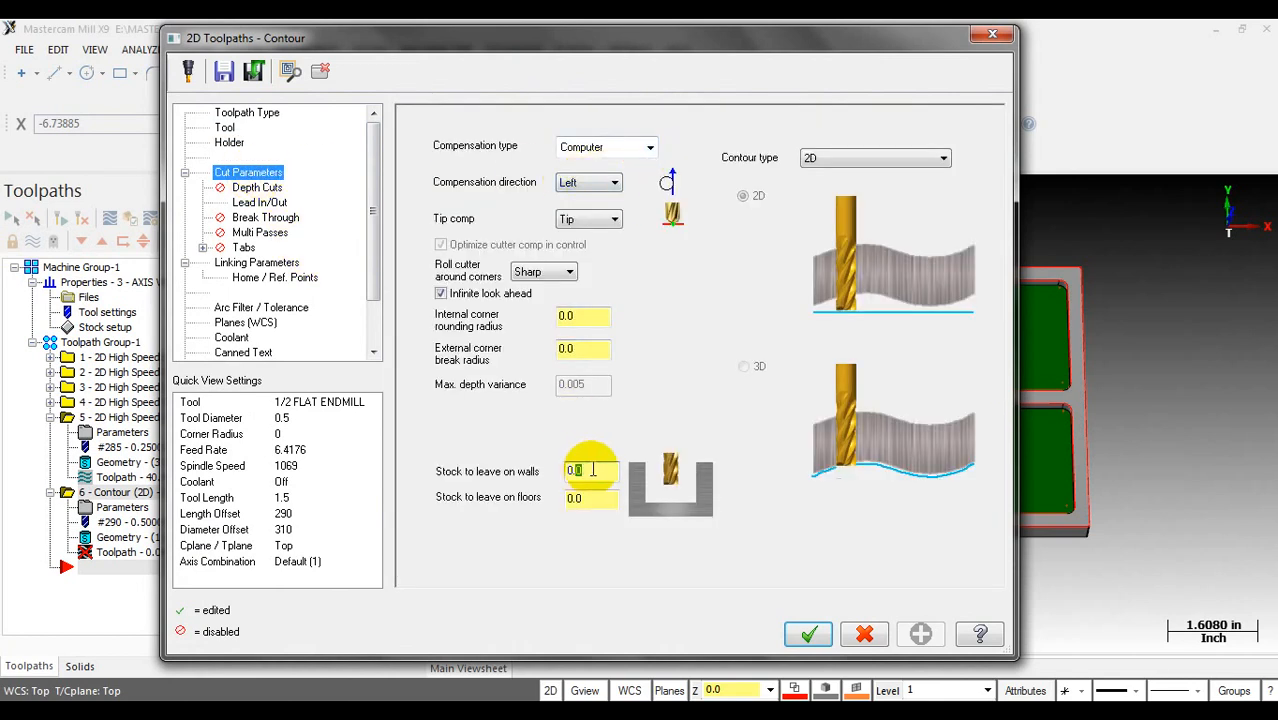
# Step: Set the contour's lead-in line length and arc radius to 0.2 with a 45° sweep, and copy these values to the lead-out
pyautogui.click(258, 202)
pyautogui.doubleClick(572, 210)
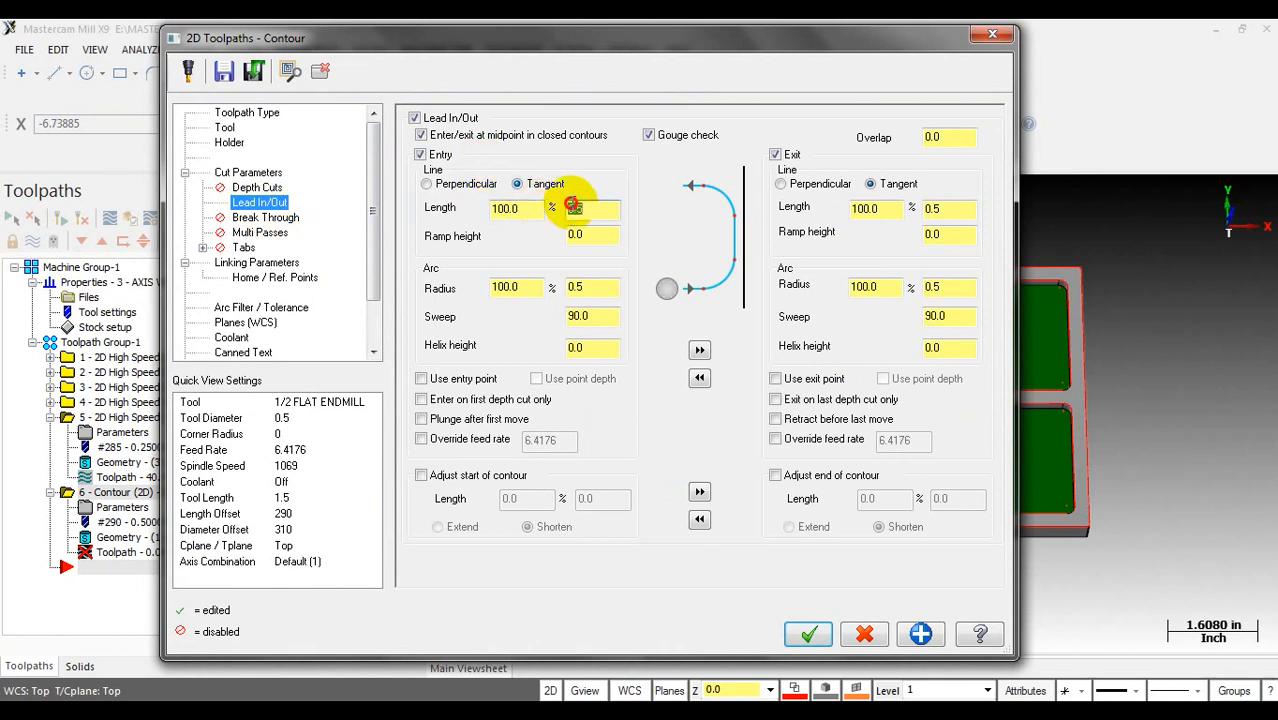
pyautogui.press('BackSpace')
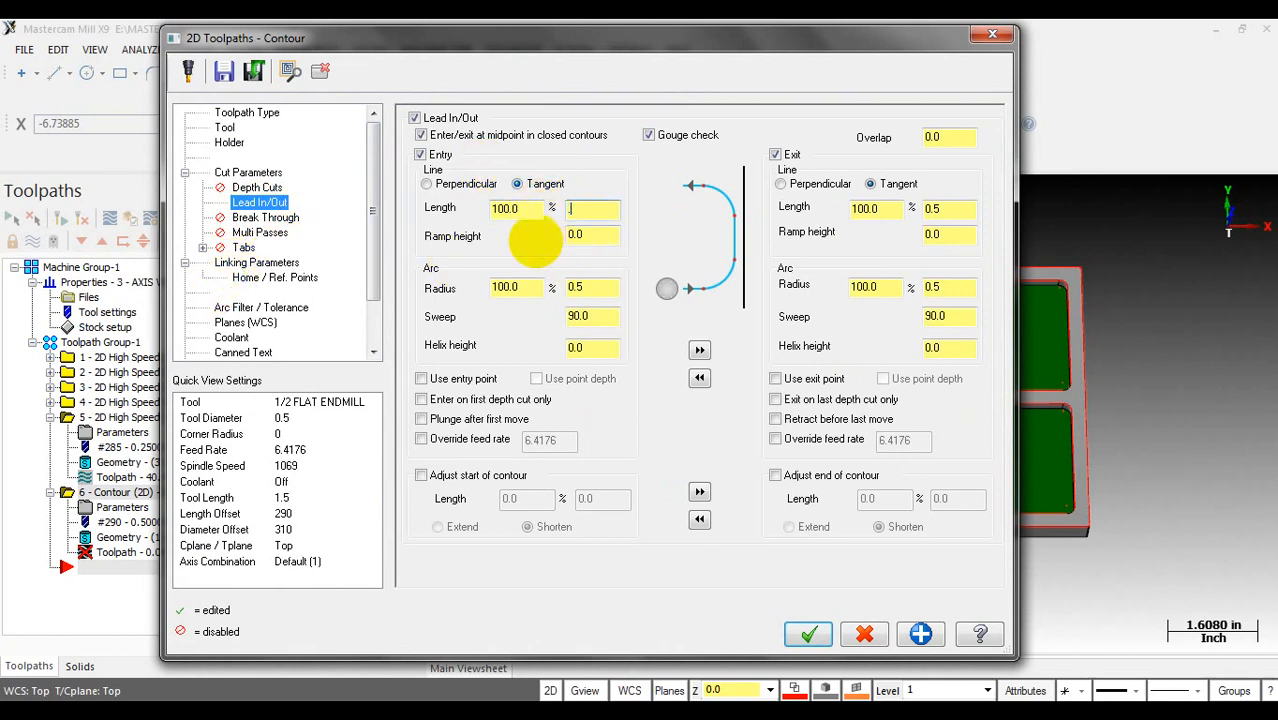
pyautogui.doubleClick(605, 288)
pyautogui.write('.2')
pyautogui.press('Tab')
pyautogui.write('45')
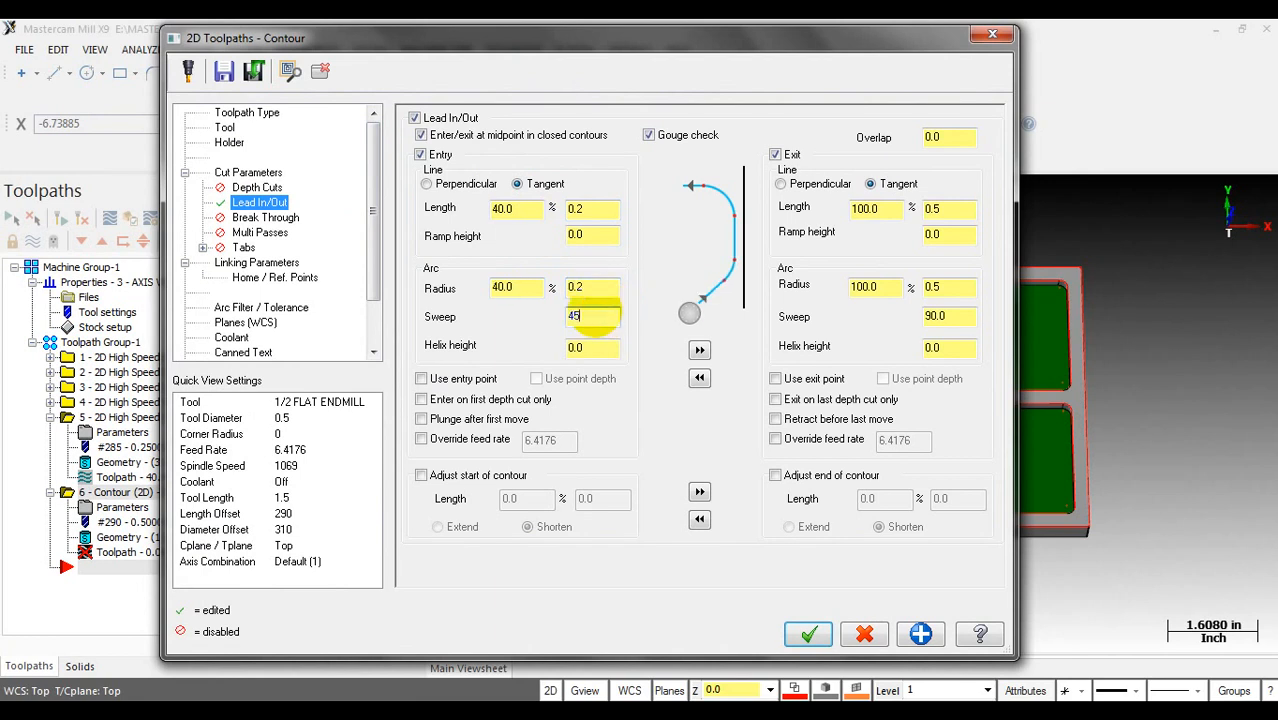
pyautogui.click(702, 350)
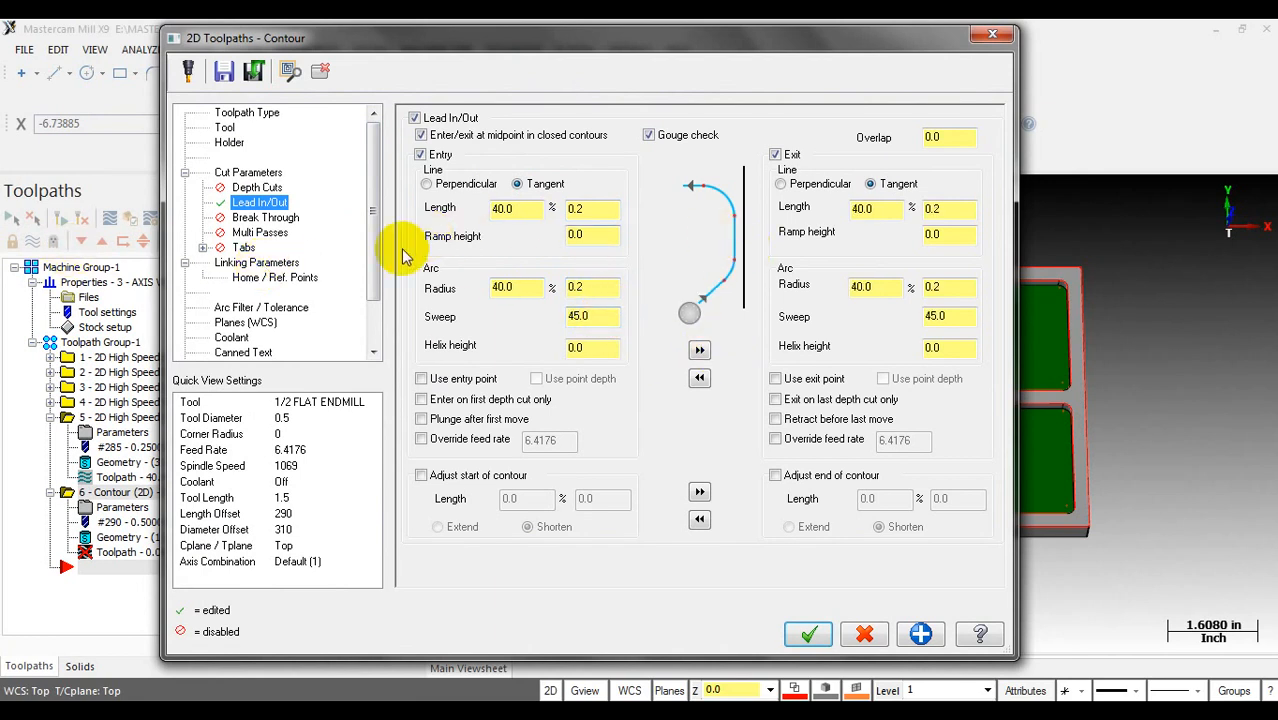
# Step: Take the contour depth from the part's lower edge corner beside the front slot and generate the toolpath
pyautogui.click(287, 266)
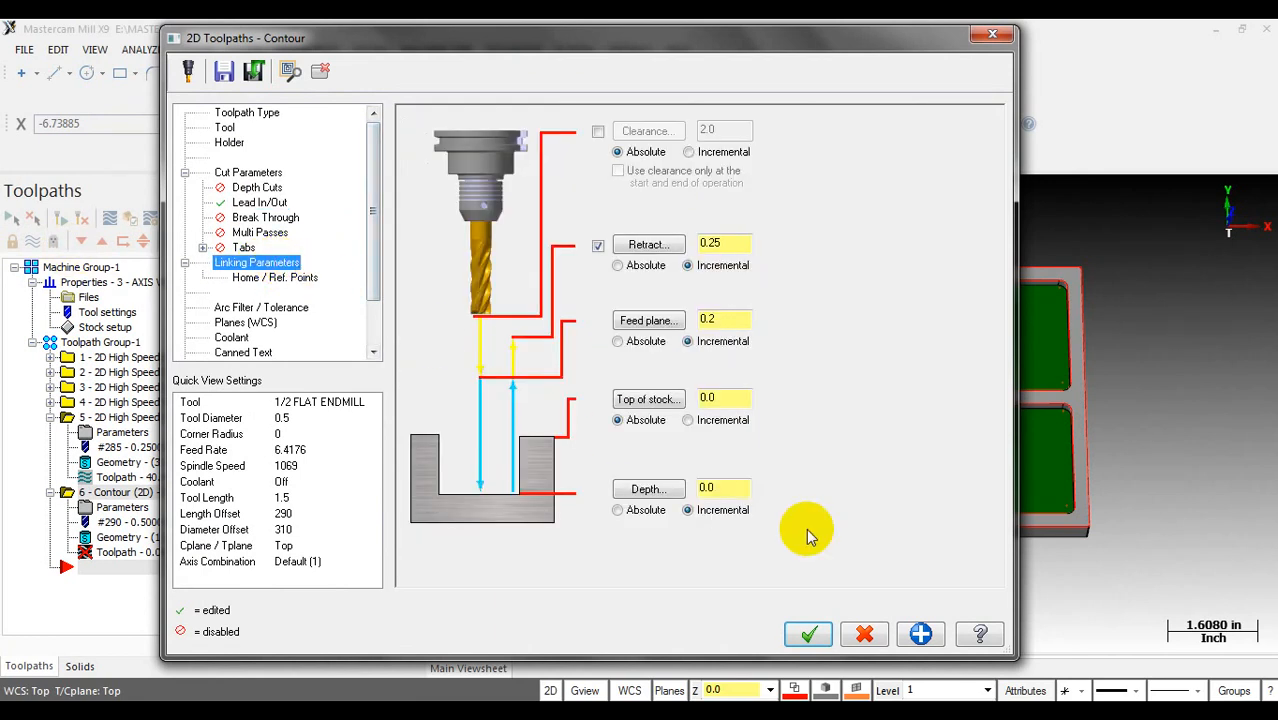
pyautogui.click(648, 488)
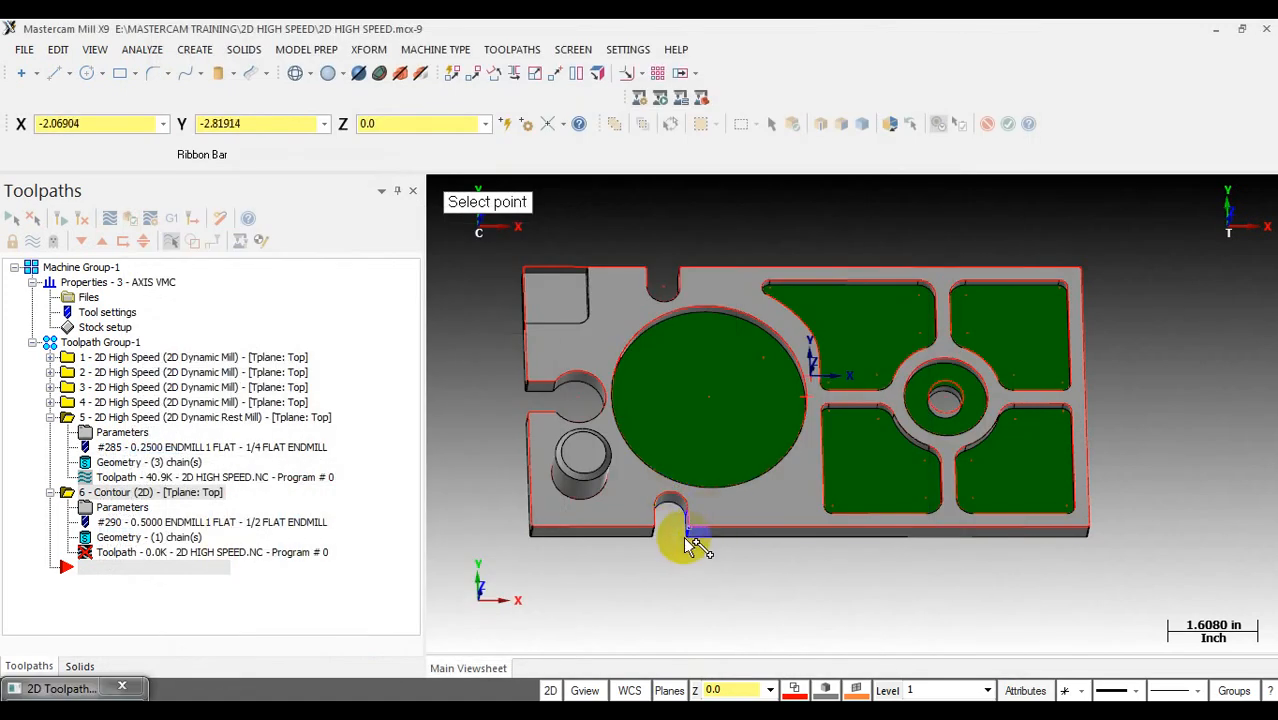
pyautogui.click(688, 545)
pyautogui.click(805, 631)
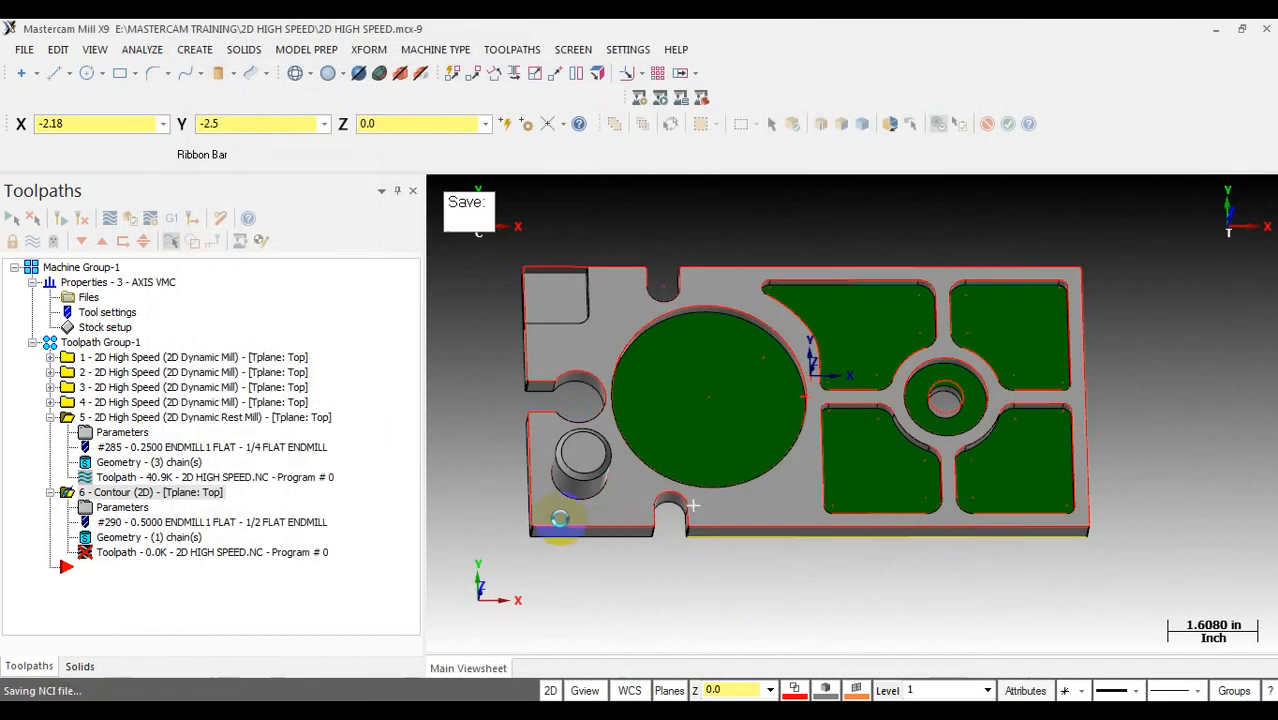
pyautogui.scroll(-1, 623, 340)
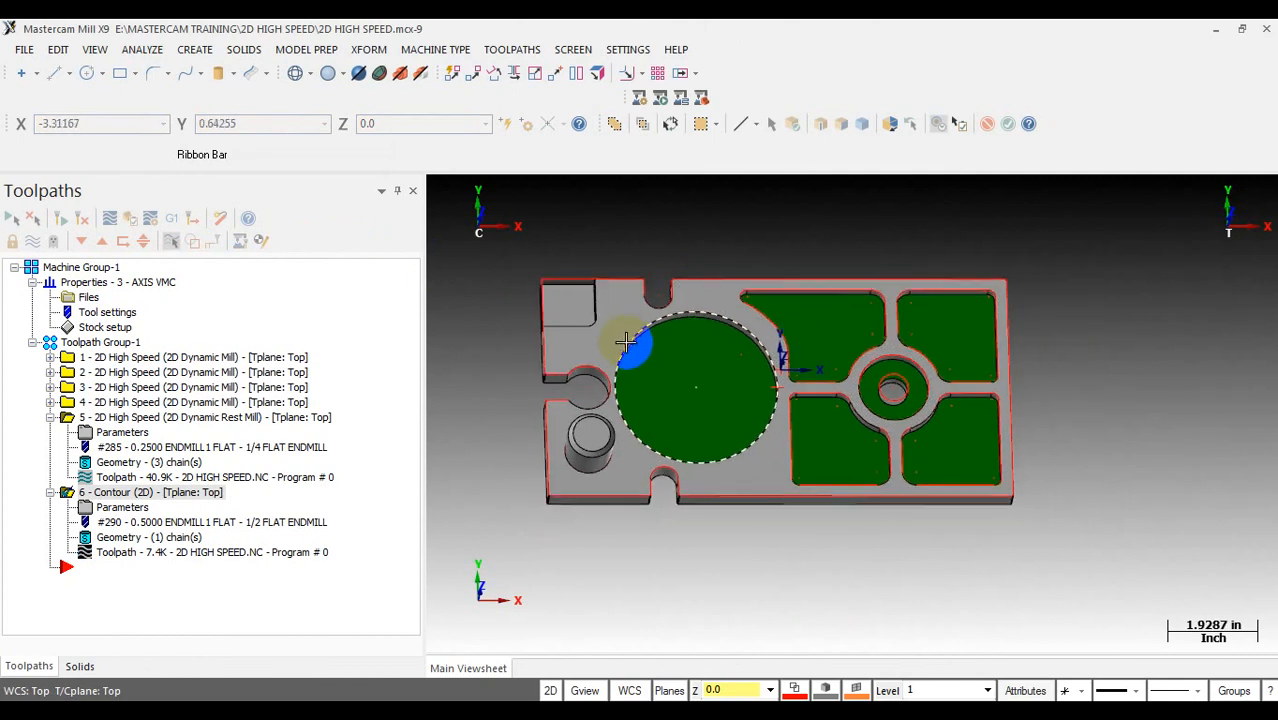
# Step: Backplot the Contour toolpath in top view with the tool holder hidden and quick verify turned on
pyautogui.hotkey('alt', '1')
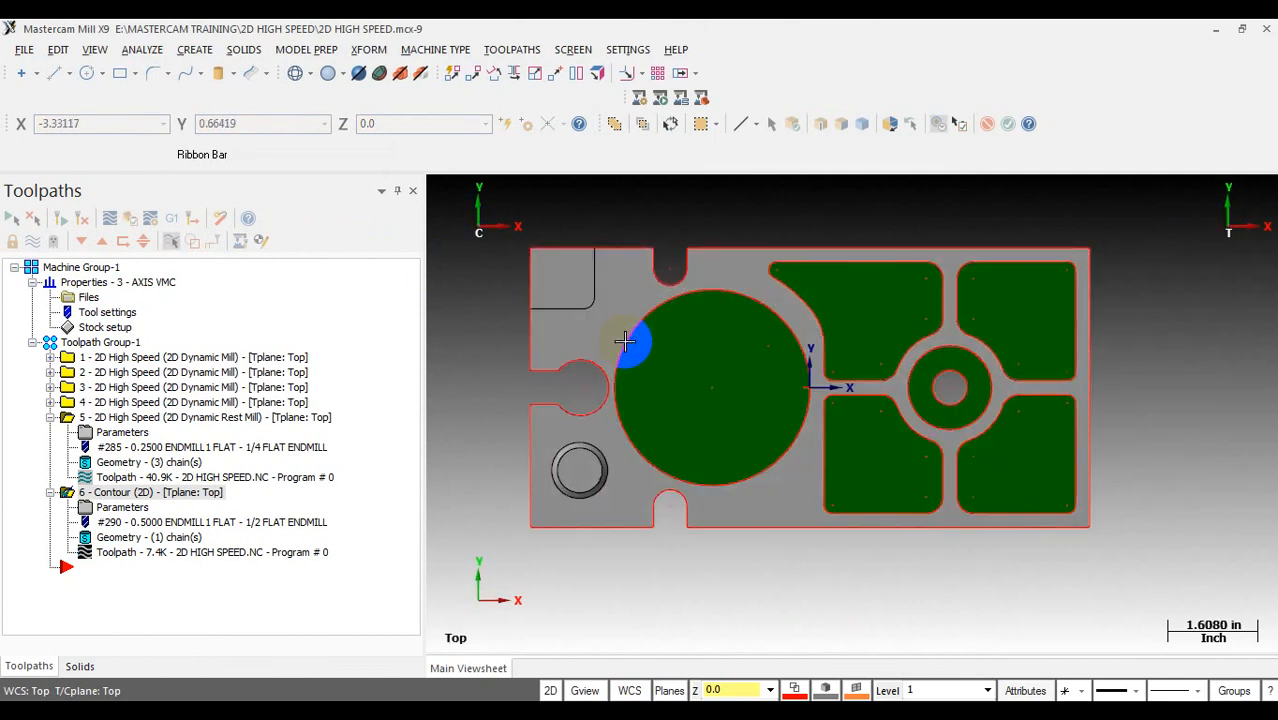
pyautogui.click(145, 552)
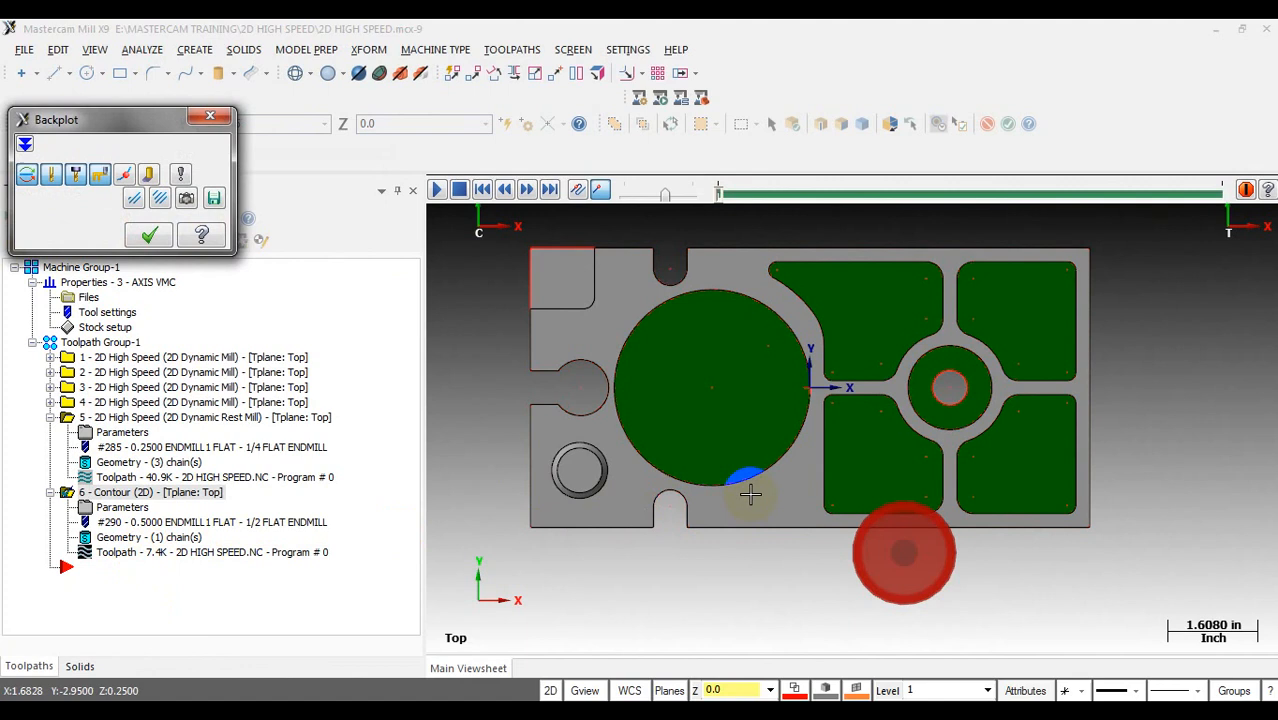
pyautogui.click(75, 174)
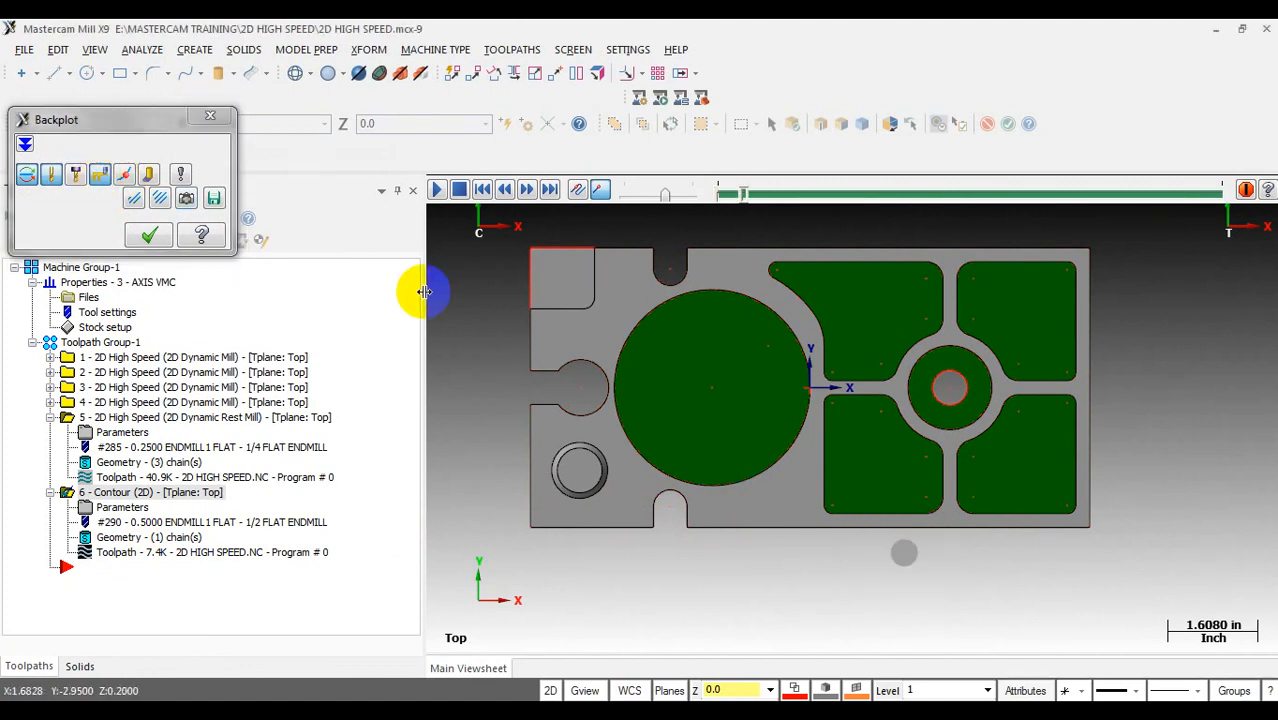
pyautogui.click(148, 174)
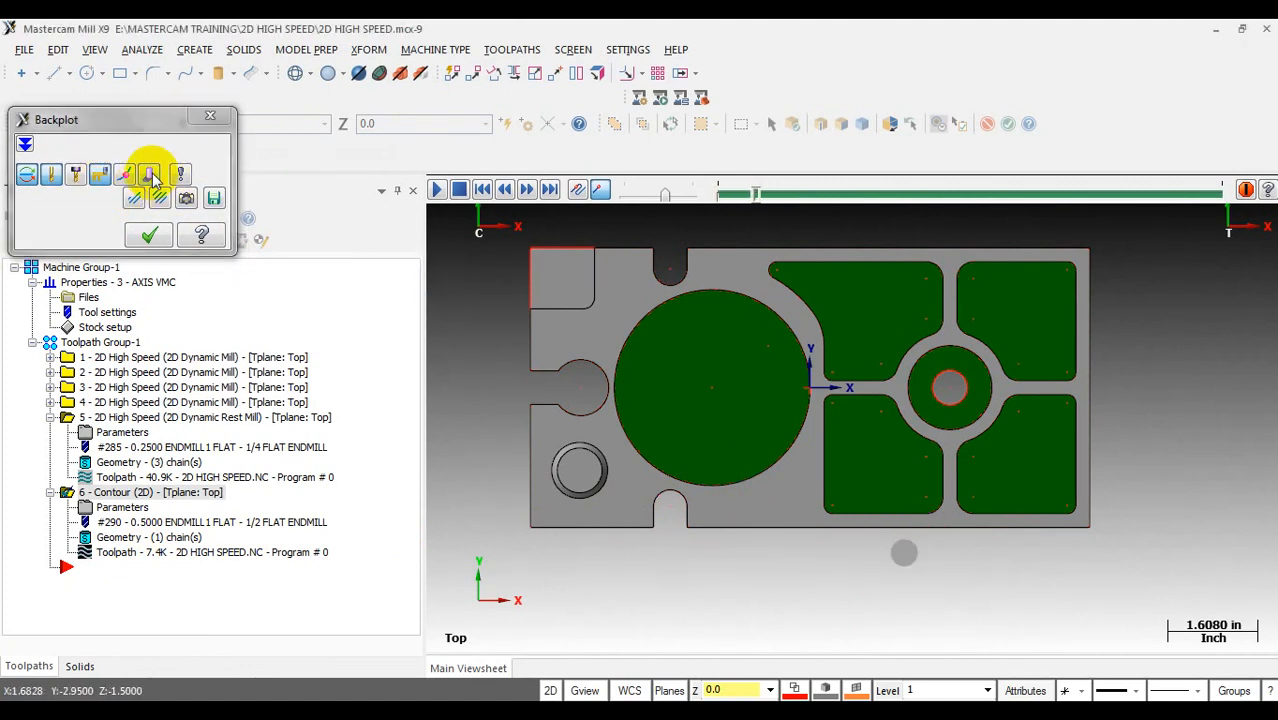
# Step: Follow the contour backplot along the part's front edge and examine how the tool enters the front slot
pyautogui.scroll(1, 938, 566)
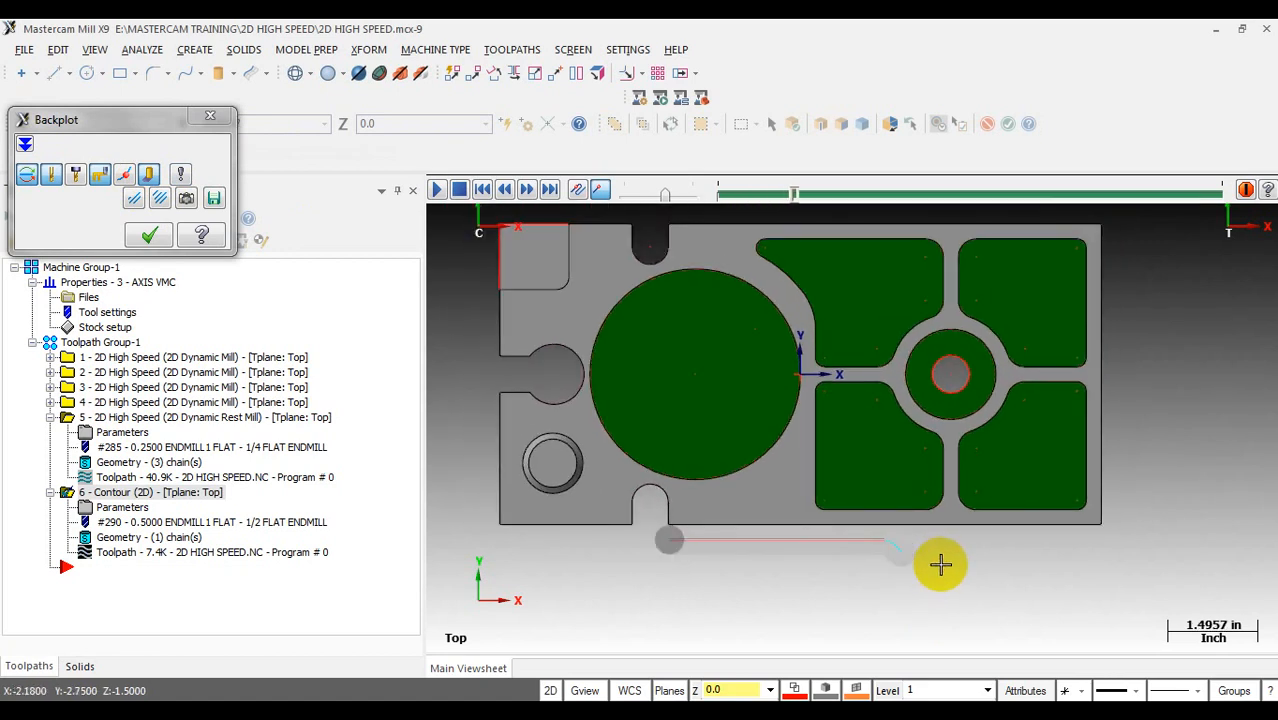
pyautogui.scroll(3, 678, 537)
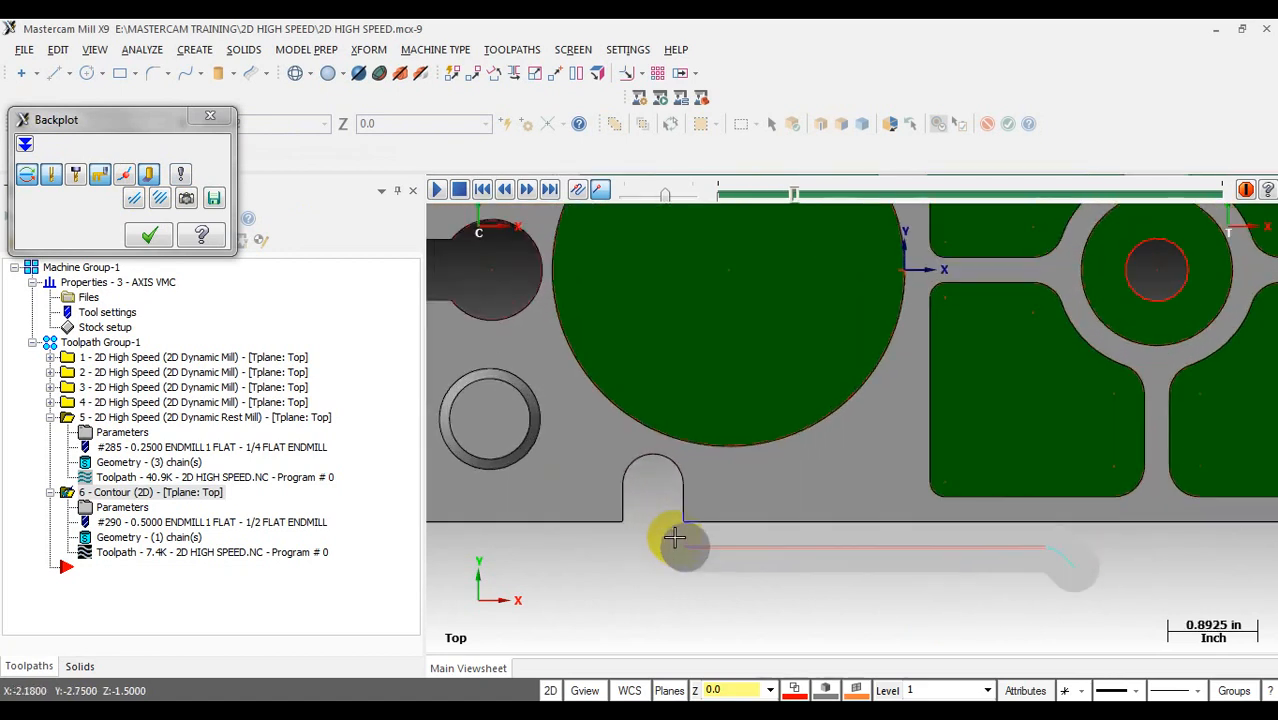
pyautogui.scroll(-4, 685, 538)
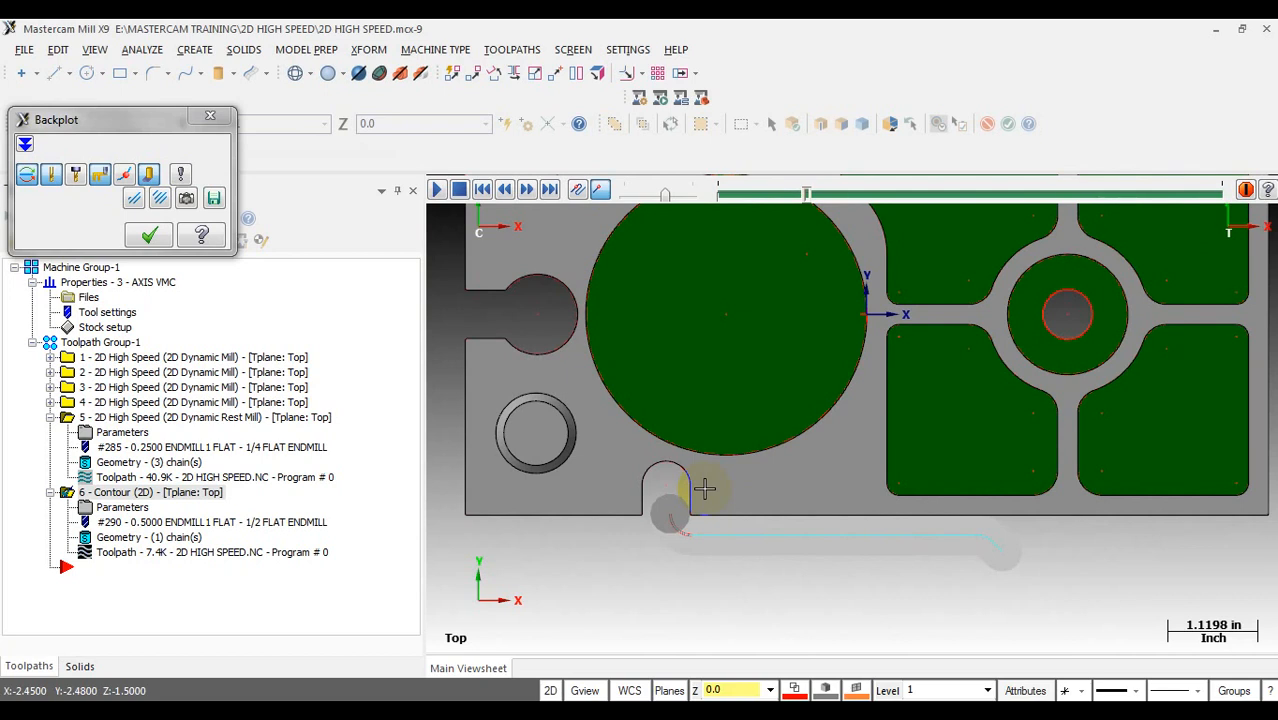
pyautogui.moveTo(705, 489); pyautogui.dragTo(732, 438, button='middle')
pyautogui.scroll(4, 690, 497)
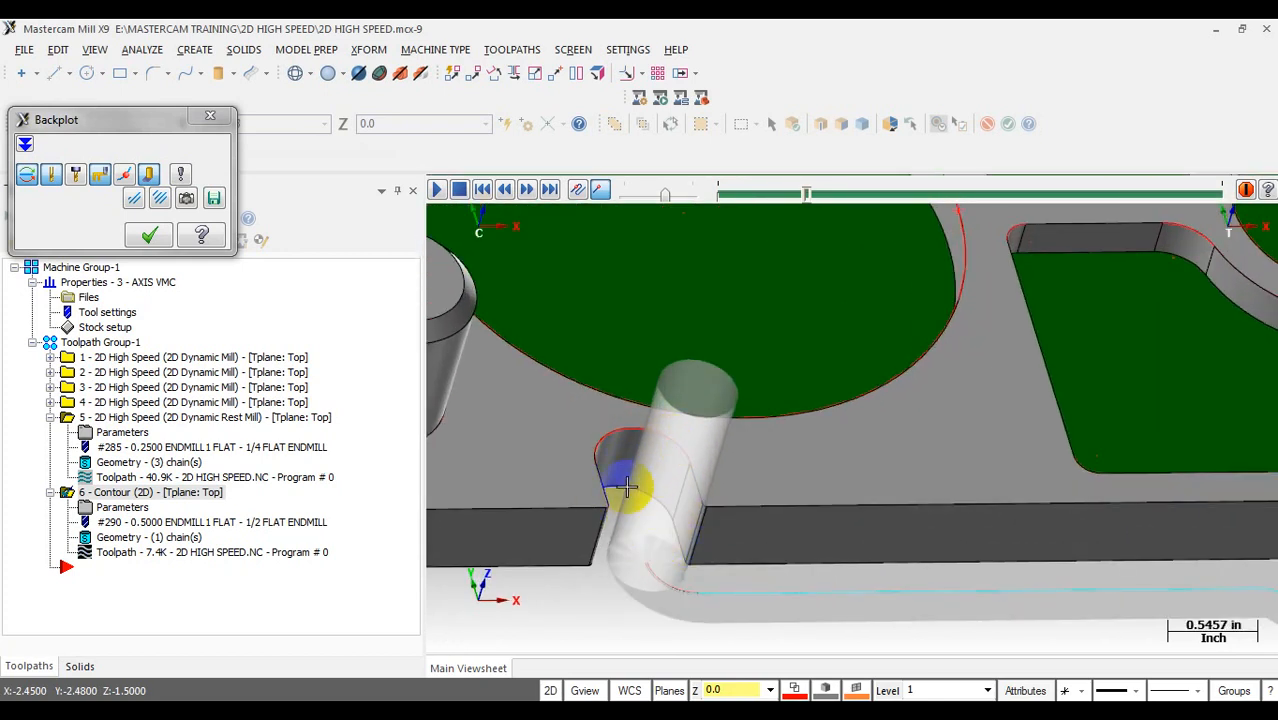
pyautogui.scroll(-1, 705, 457)
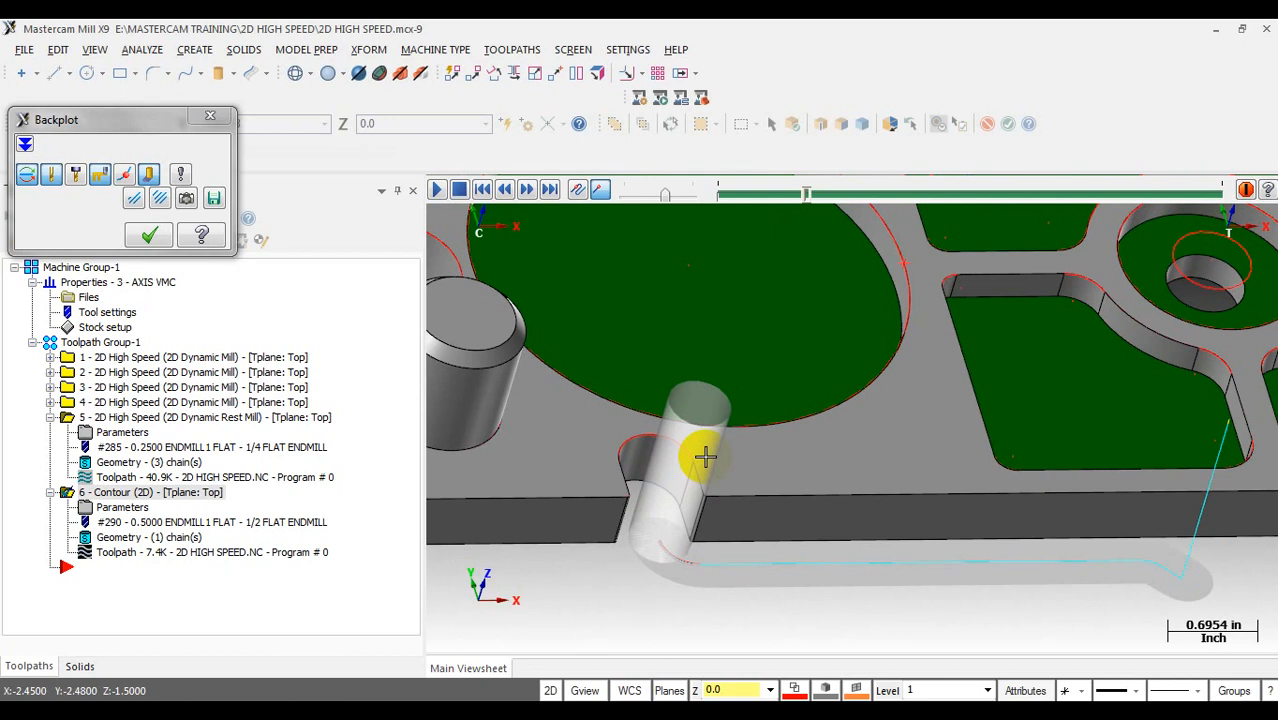
pyautogui.scroll(-1, 705, 457)
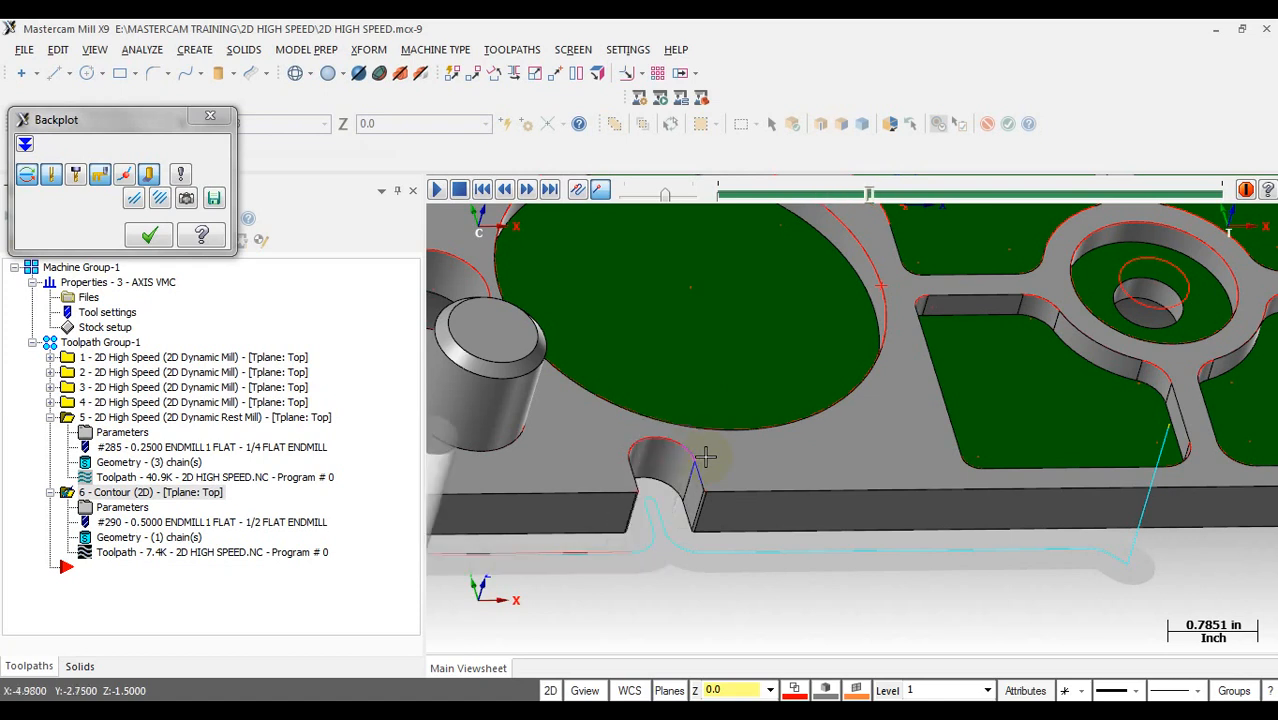
# Step: Follow the contour backplot around the boss corner to the keyhole slot, and close the backplot
pyautogui.moveTo(706, 457); pyautogui.dragTo(648, 543, button='middle')
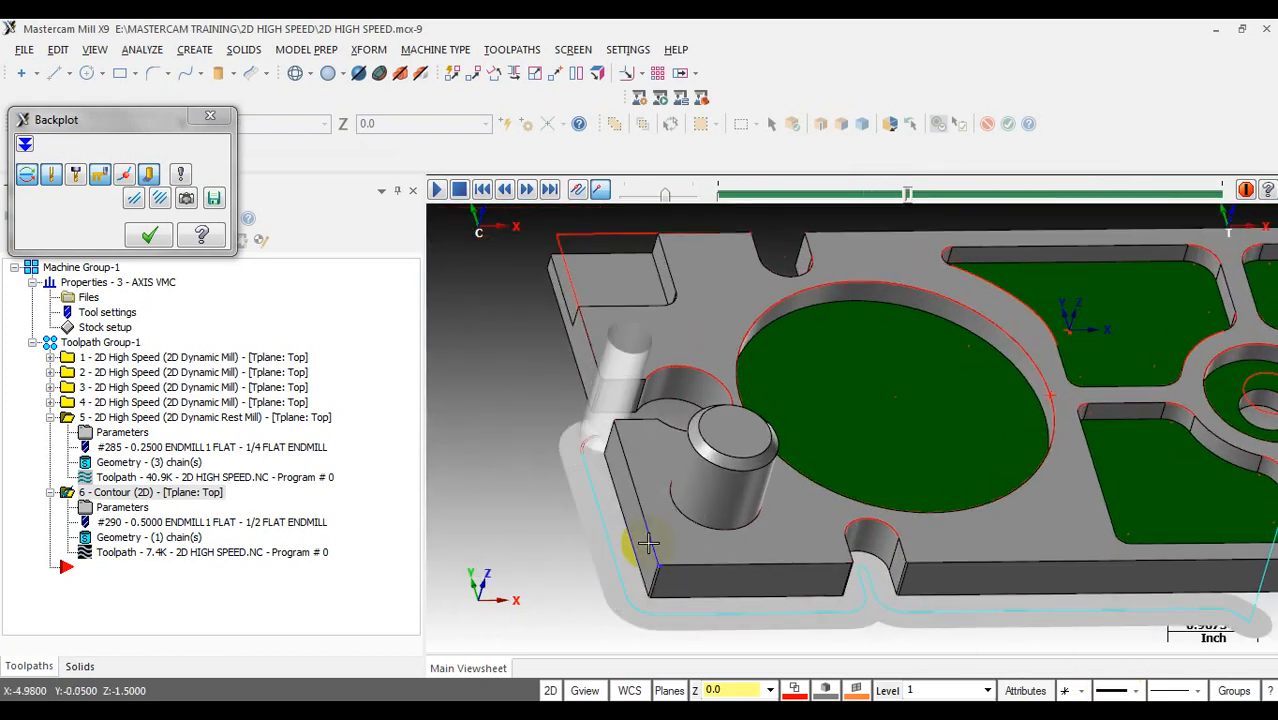
pyautogui.moveTo(690, 392); pyautogui.dragTo(674, 432, button='middle')
pyautogui.scroll(1, 674, 432)
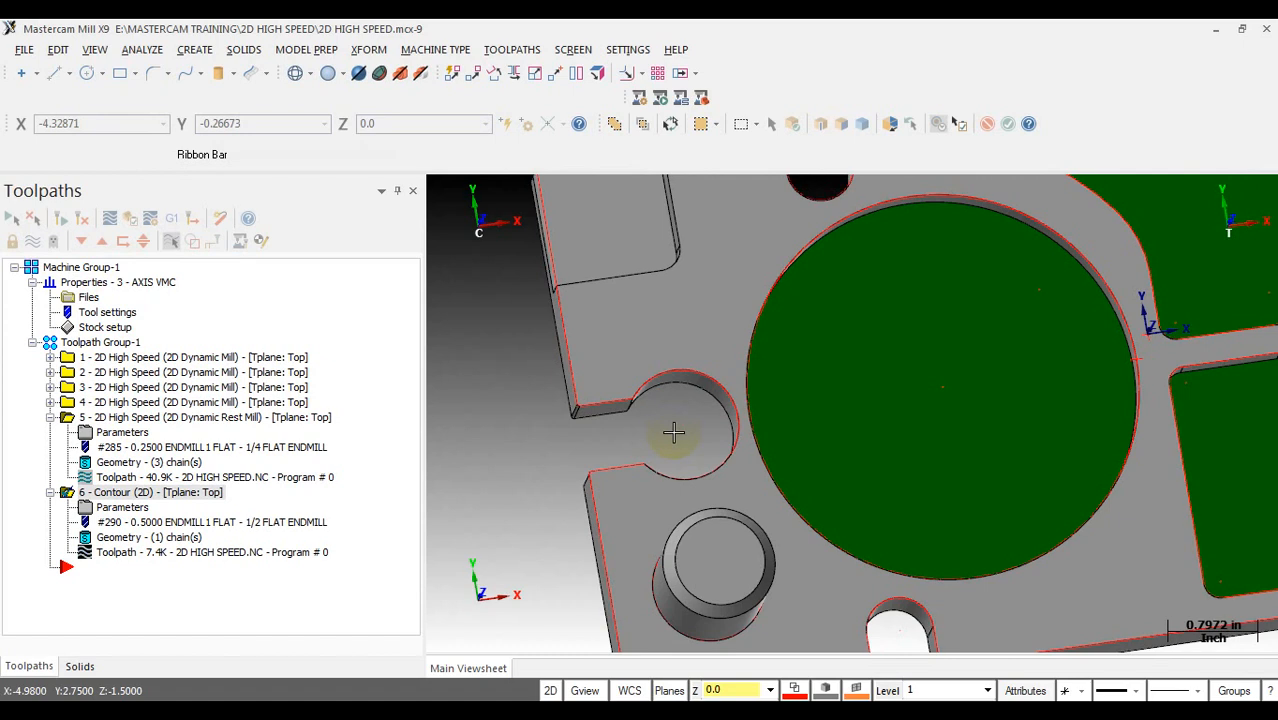
pyautogui.scroll(-2, 712, 344)
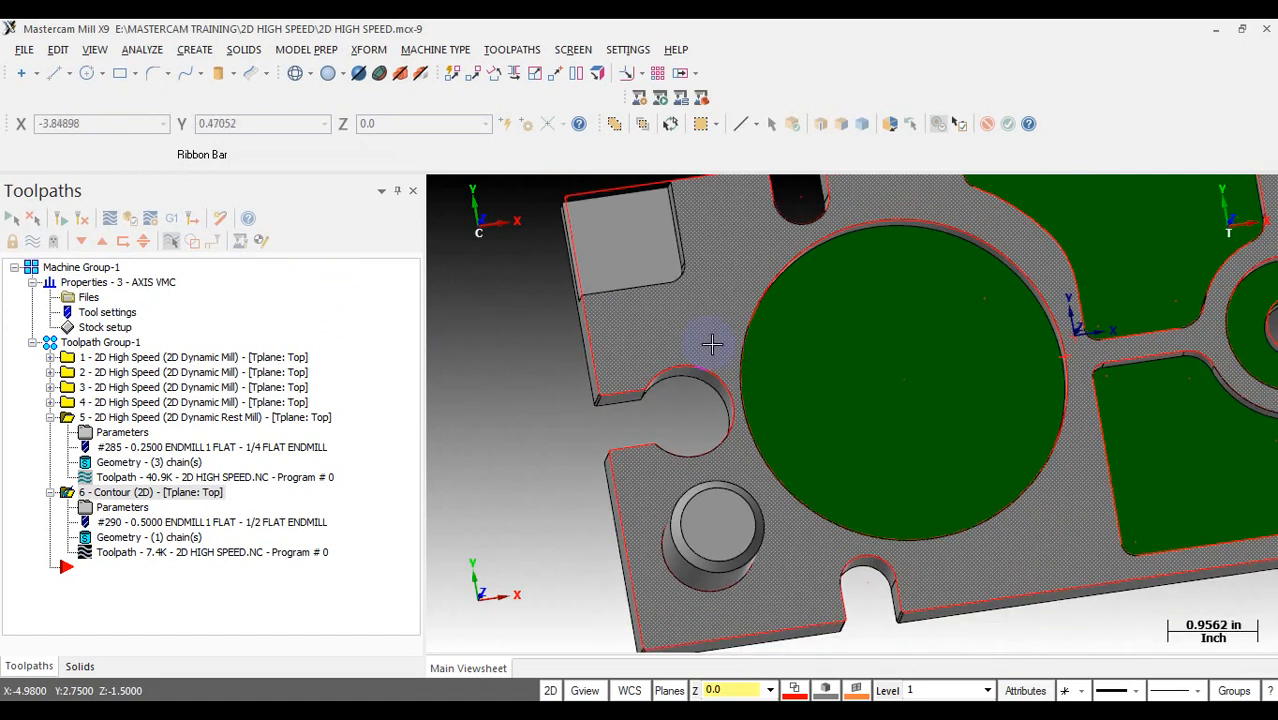
# Step: Select operation 1 together with the Contour operation, verify them, and run the simulation up to the operation change
pyautogui.click(100, 342)
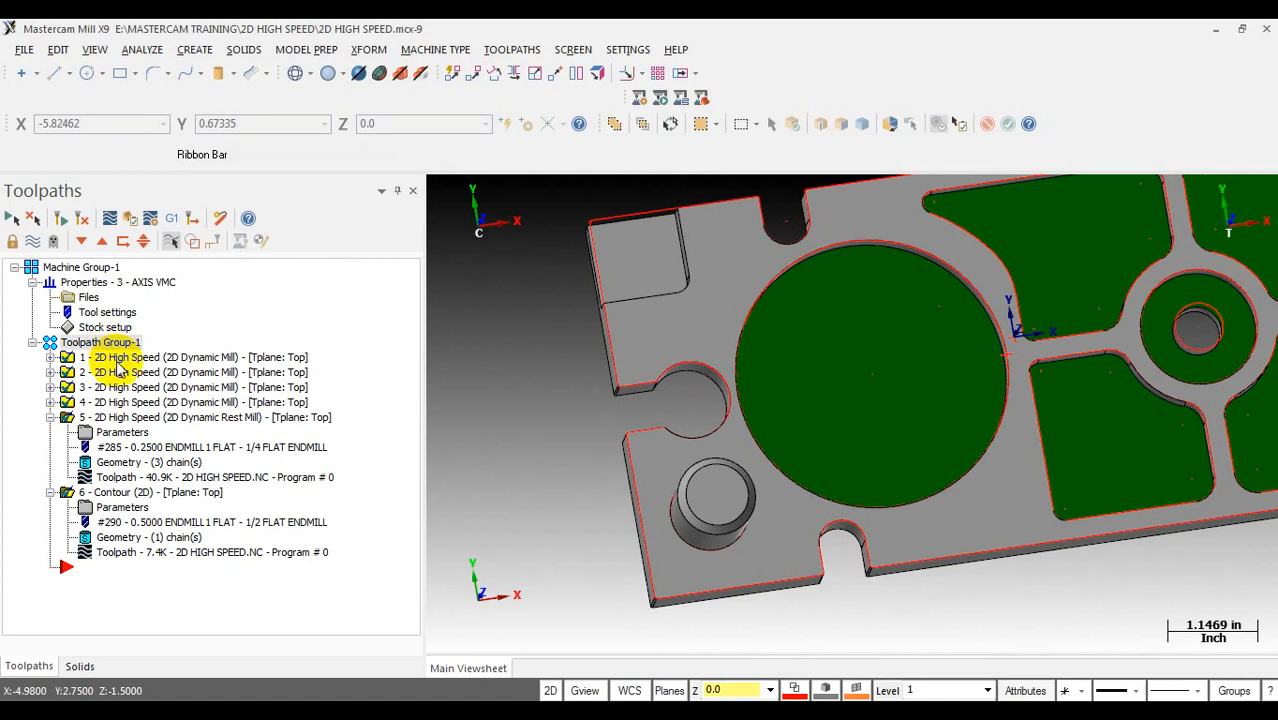
pyautogui.click(118, 492)
pyautogui.click(130, 218)
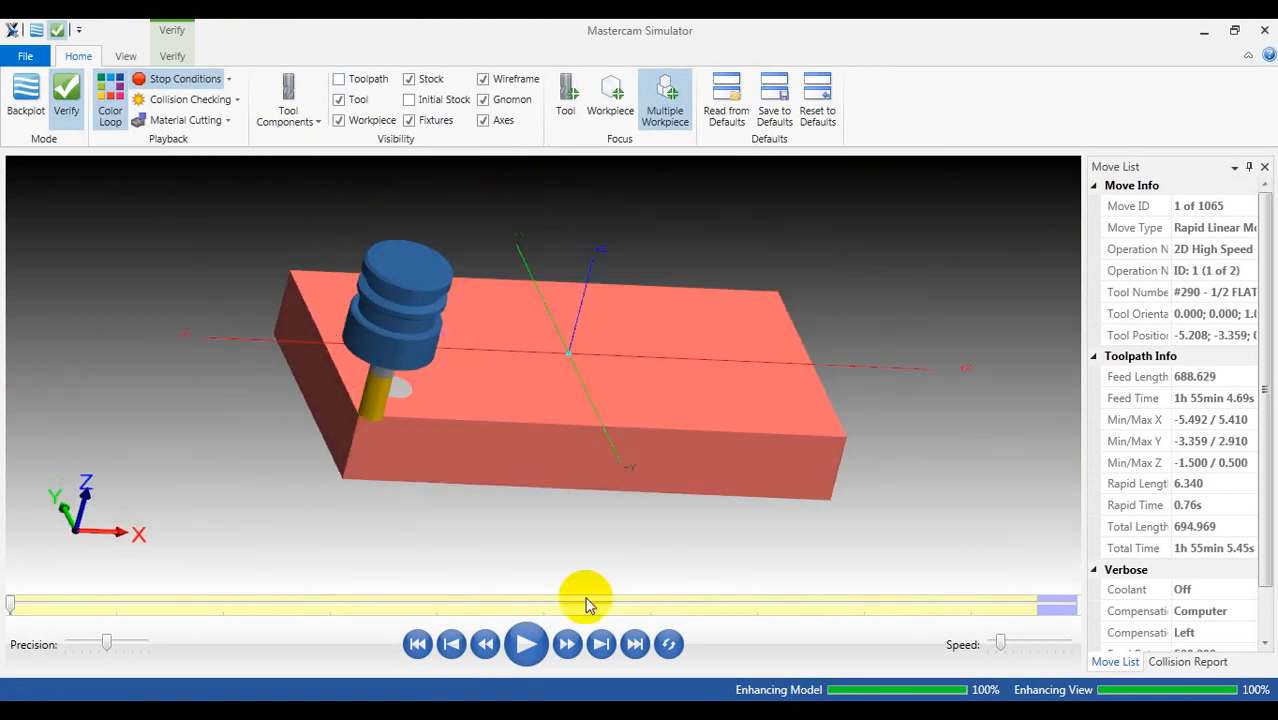
pyautogui.click(600, 645)
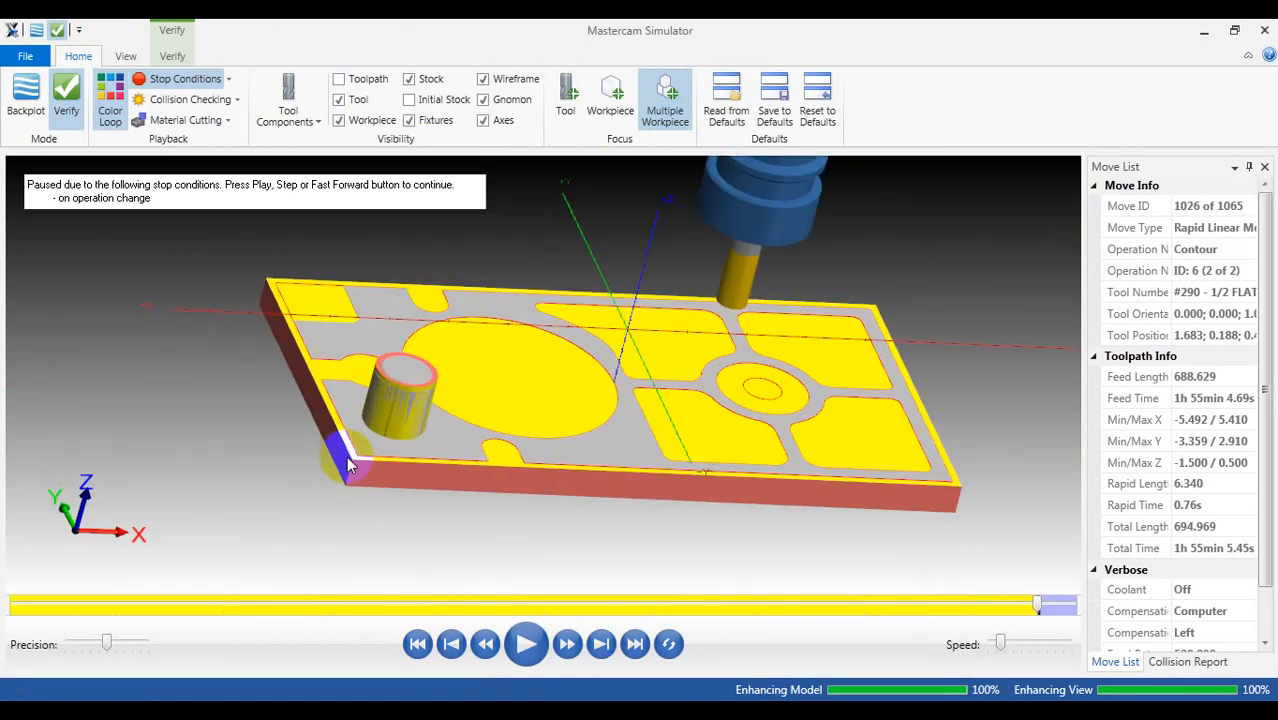
# Step: Advance the contour cut along the front edge to the front slot and examine the tool against the wall
pyautogui.scroll(-3, 464, 422)
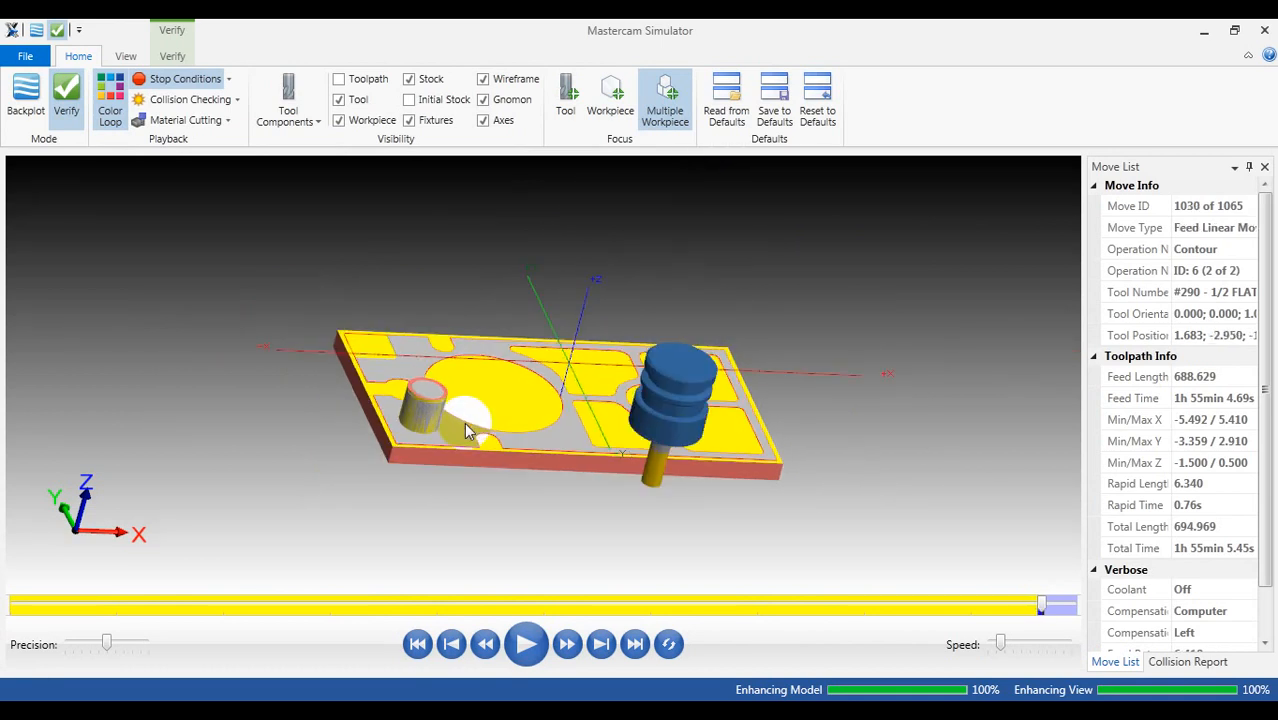
pyautogui.scroll(3, 569, 449)
pyautogui.moveTo(569, 449); pyautogui.dragTo(590, 471, button='middle')
pyautogui.scroll(3, 687, 459)
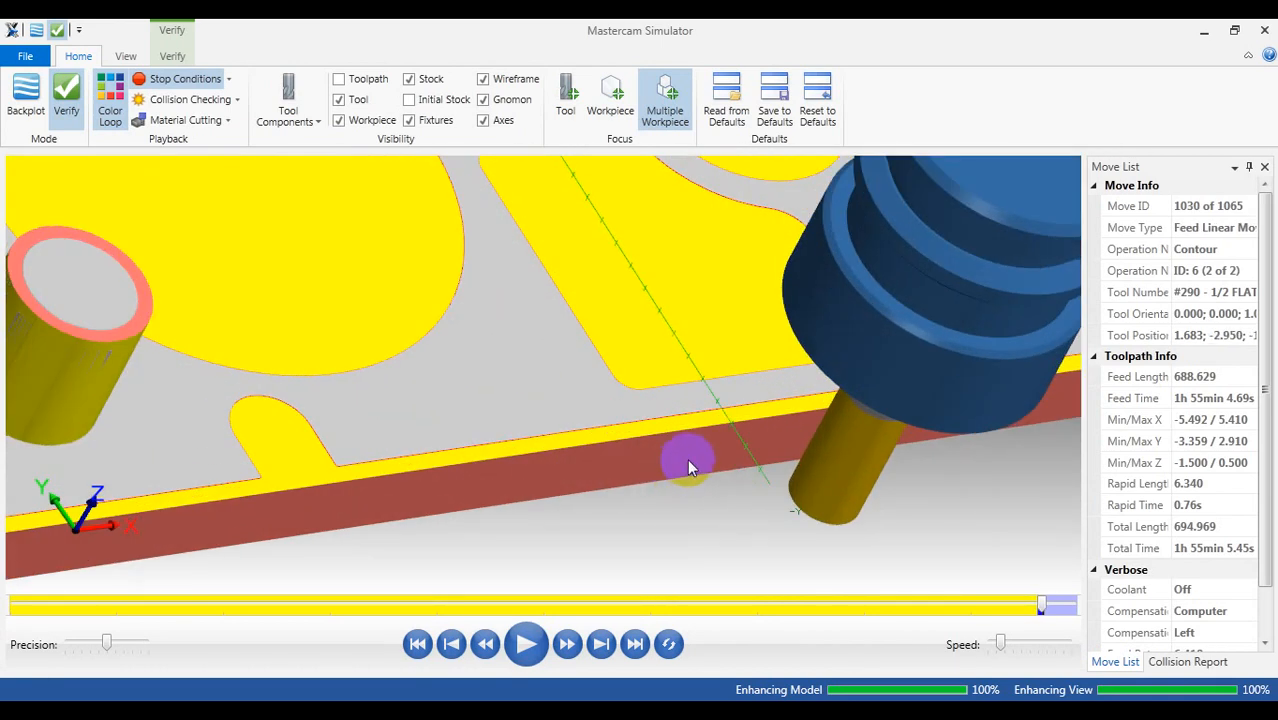
pyautogui.scroll(-2, 726, 440)
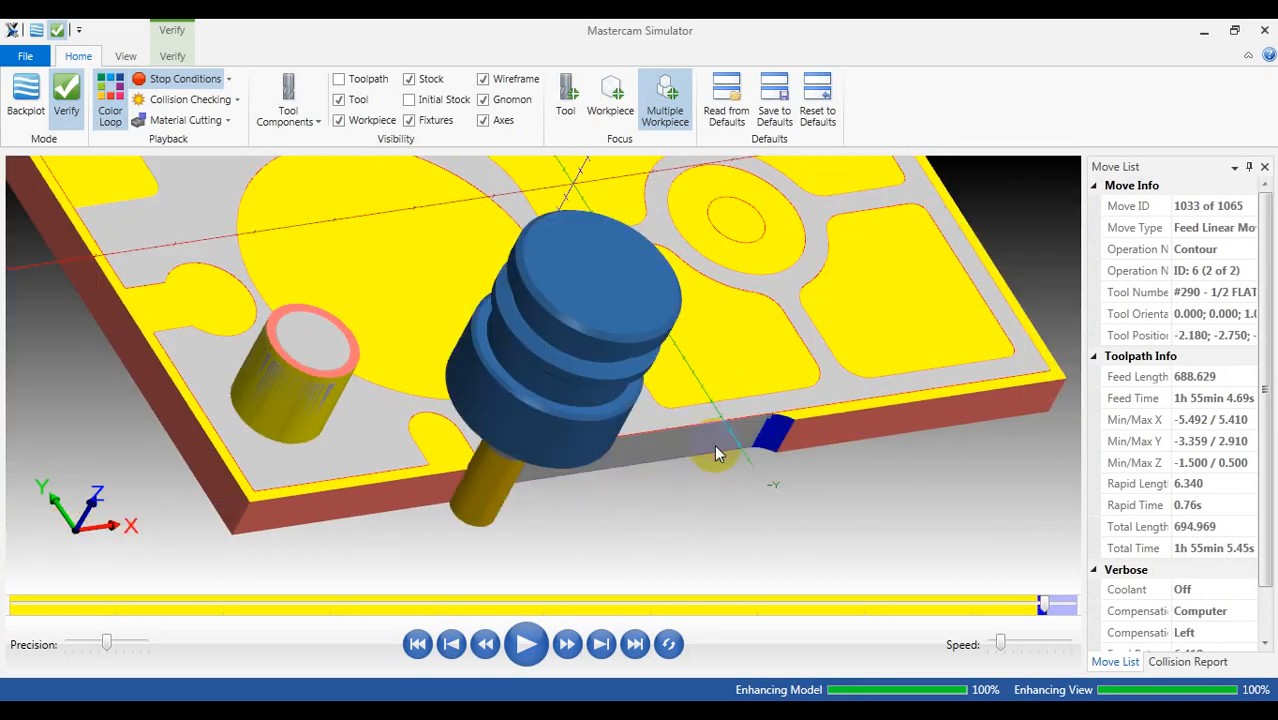
pyautogui.scroll(3, 540, 443)
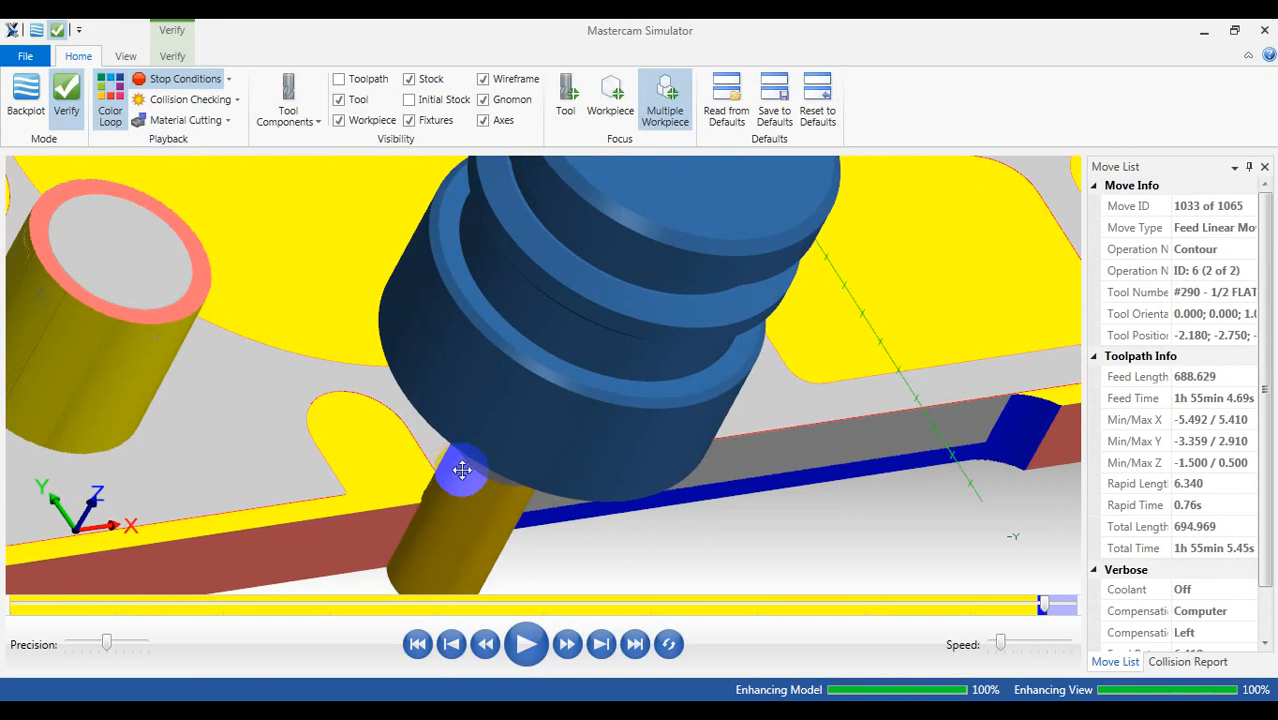
pyautogui.moveTo(462, 468); pyautogui.dragTo(416, 500, button='middle')
pyautogui.scroll(-2, 450, 485)
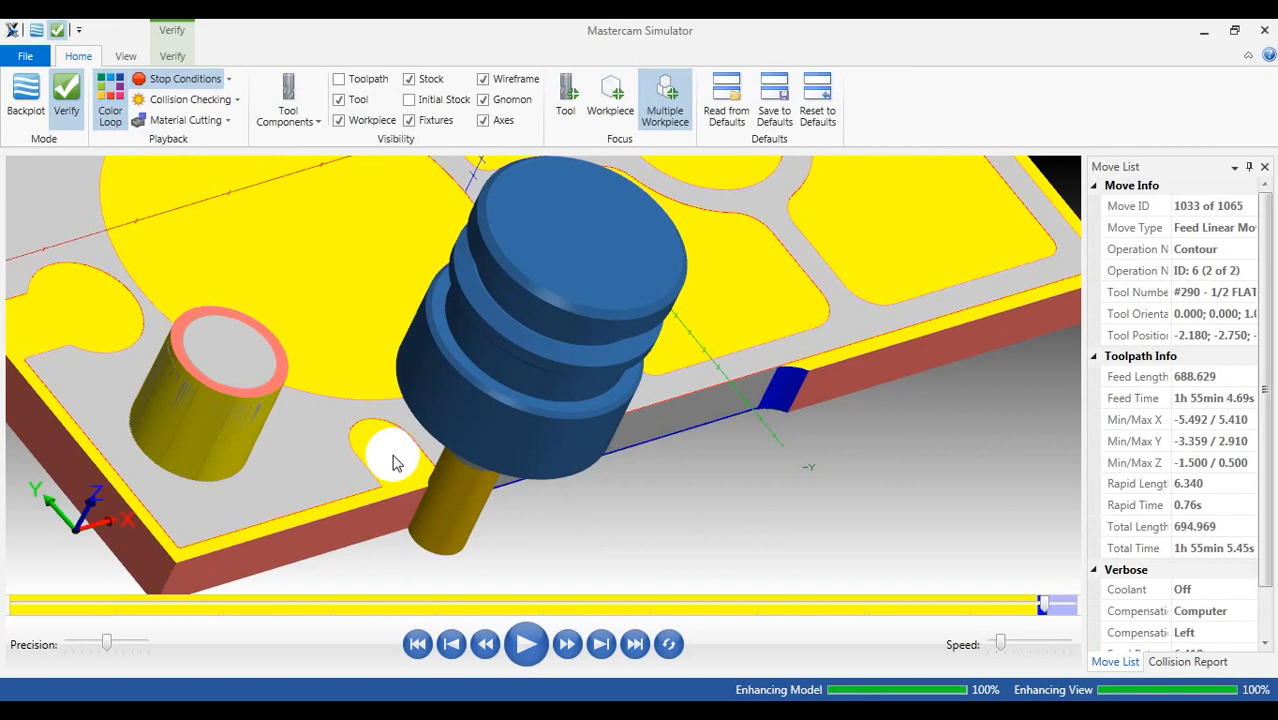
# Step: Step the contour cut into the front slot and examine the tool's position between the slot walls
pyautogui.press('s')
pyautogui.moveTo(502, 491); pyautogui.dragTo(604, 322, button='middle')
pyautogui.scroll(3, 604, 316)
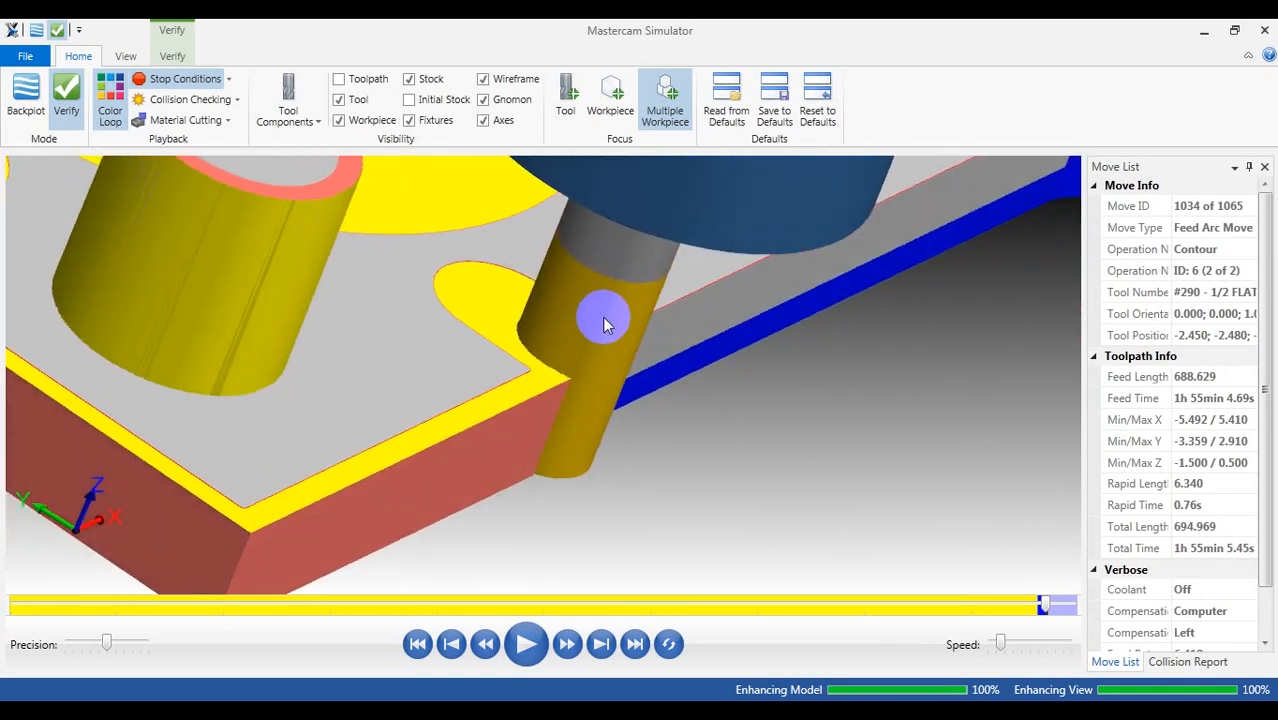
pyautogui.press('s')
pyautogui.moveTo(602, 317); pyautogui.dragTo(858, 364, button='middle')
pyautogui.scroll(-3, 857, 363)
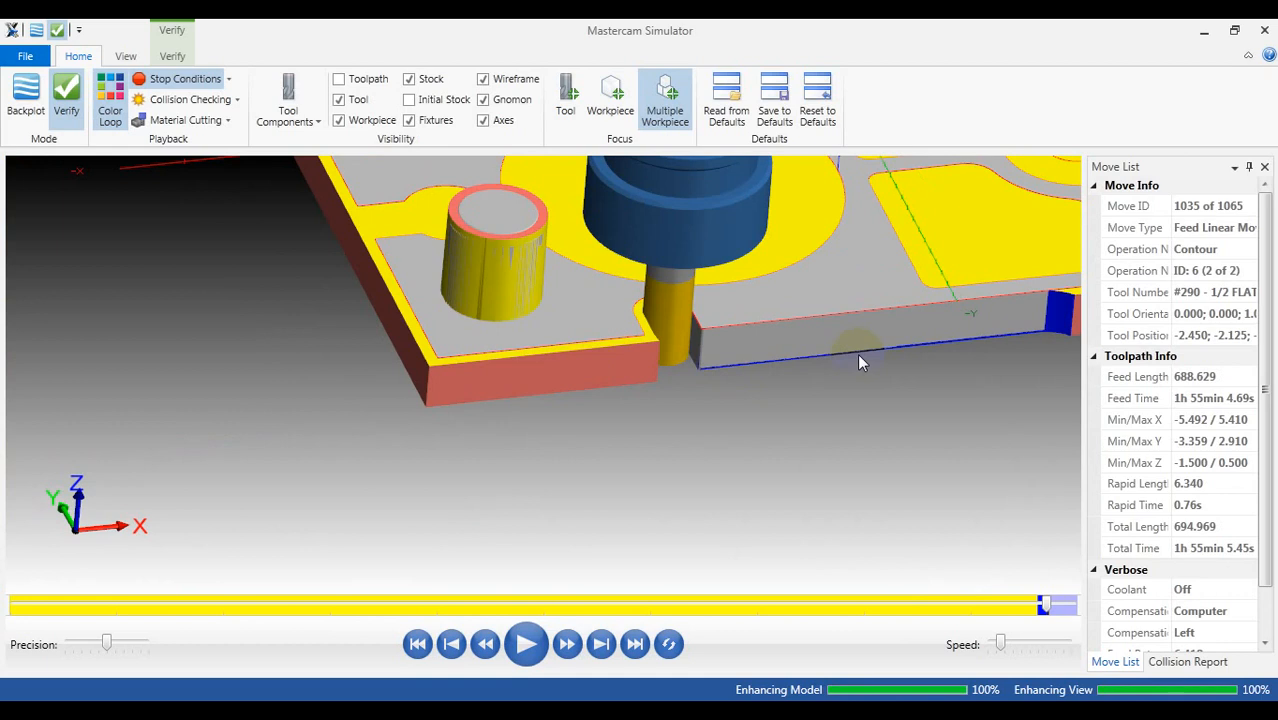
# Step: Step the simulated cut out of the front slot, around the boss corner and along the end face to the keyhole slot
pyautogui.press('s')
pyautogui.press('s')
pyautogui.press('s')
pyautogui.press('s')
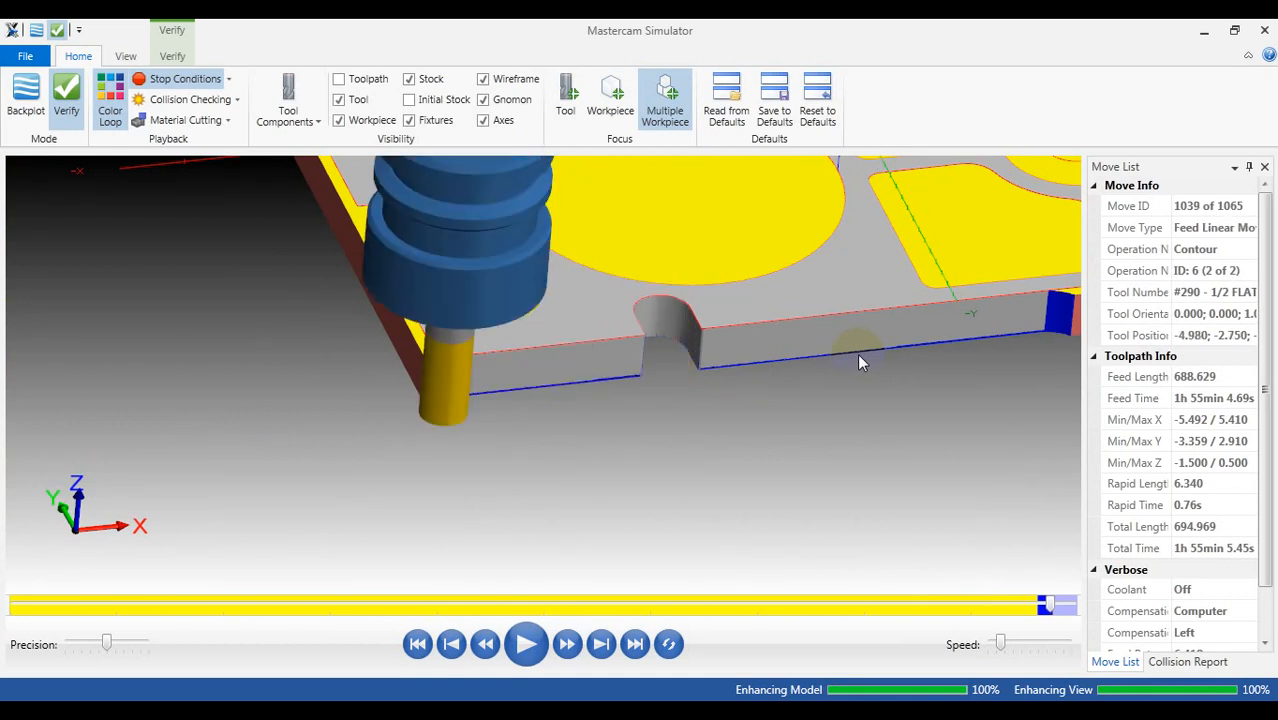
pyautogui.moveTo(741, 363); pyautogui.dragTo(531, 316, button='middle')
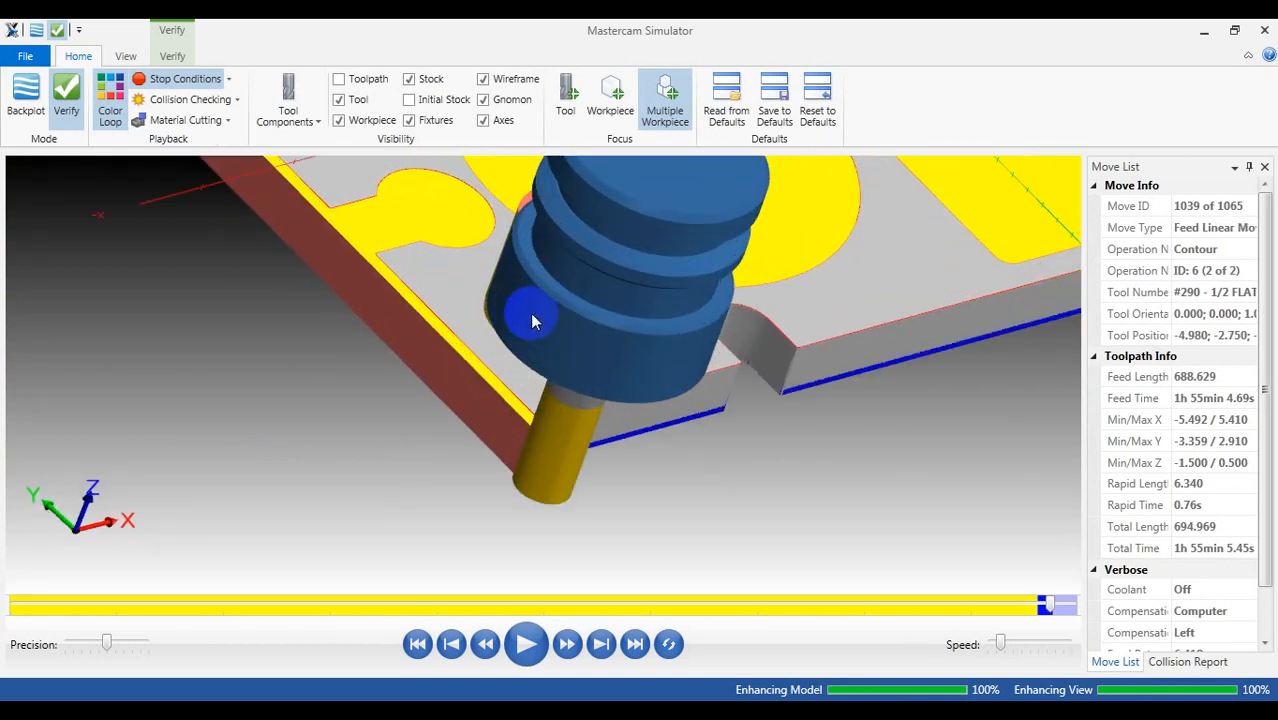
pyautogui.press('s')
pyautogui.press('s')
# Step: Step the simulated tool into and back out of the keyhole slot, examining the cut from several angles
pyautogui.moveTo(702, 371); pyautogui.dragTo(658, 268, button='middle')
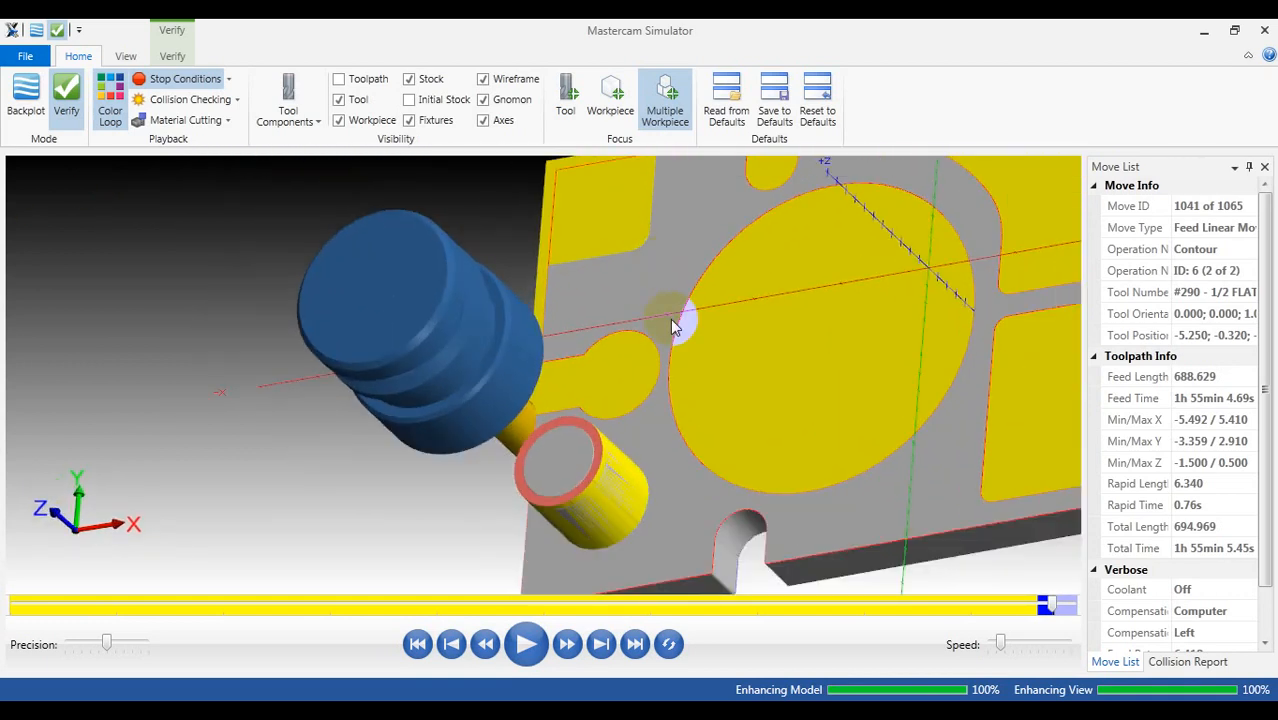
pyautogui.moveTo(670, 319); pyautogui.dragTo(655, 335, button='middle')
pyautogui.press('s')
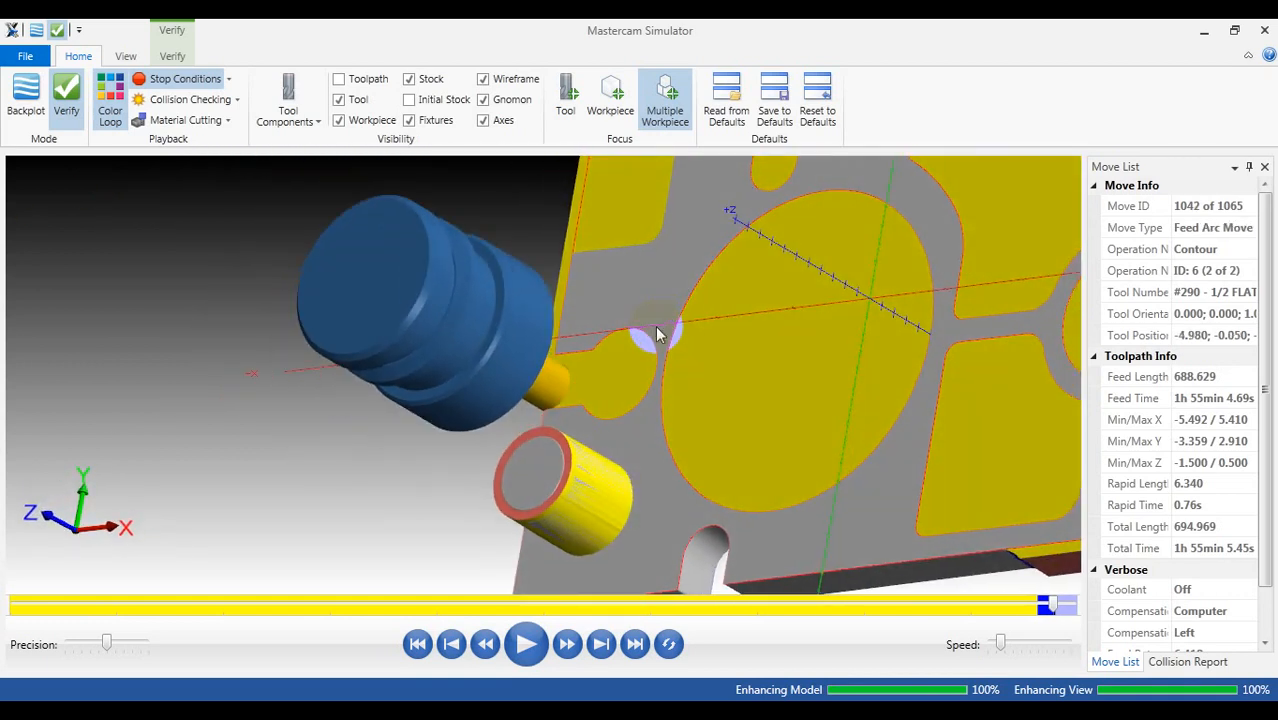
pyautogui.press('s')
pyautogui.press('s')
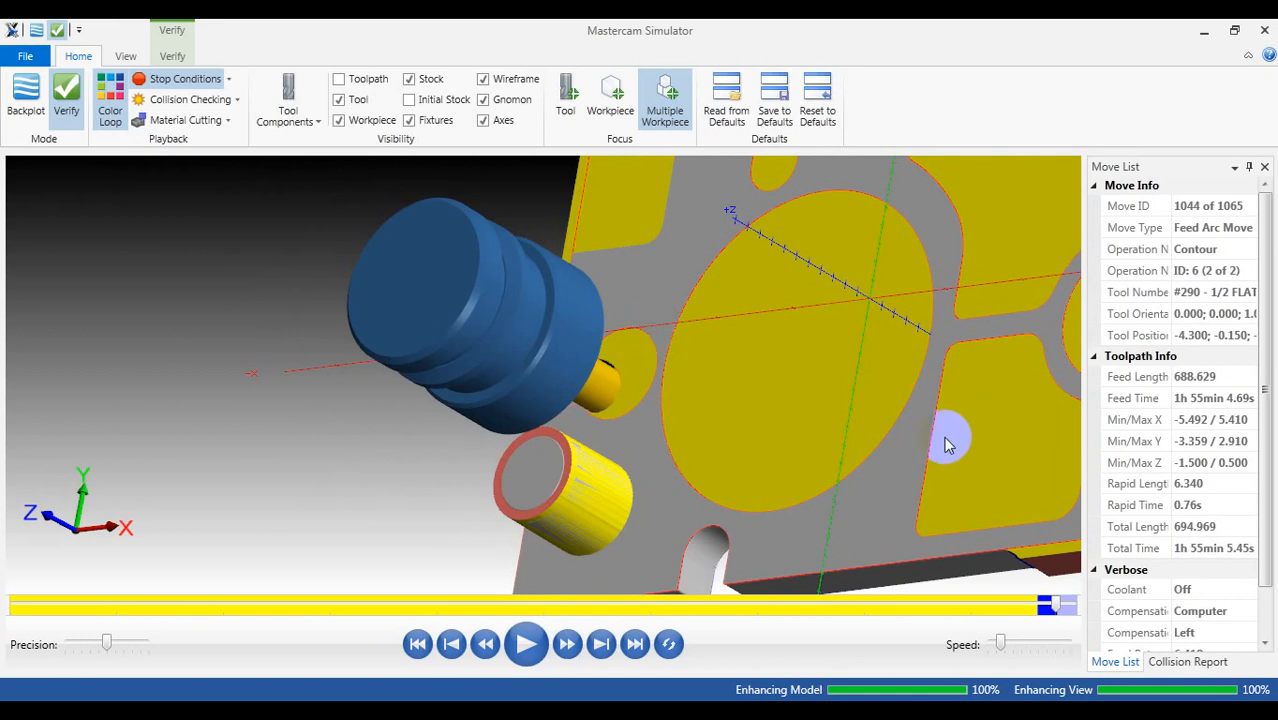
pyautogui.moveTo(610, 382); pyautogui.dragTo(732, 371, button='middle')
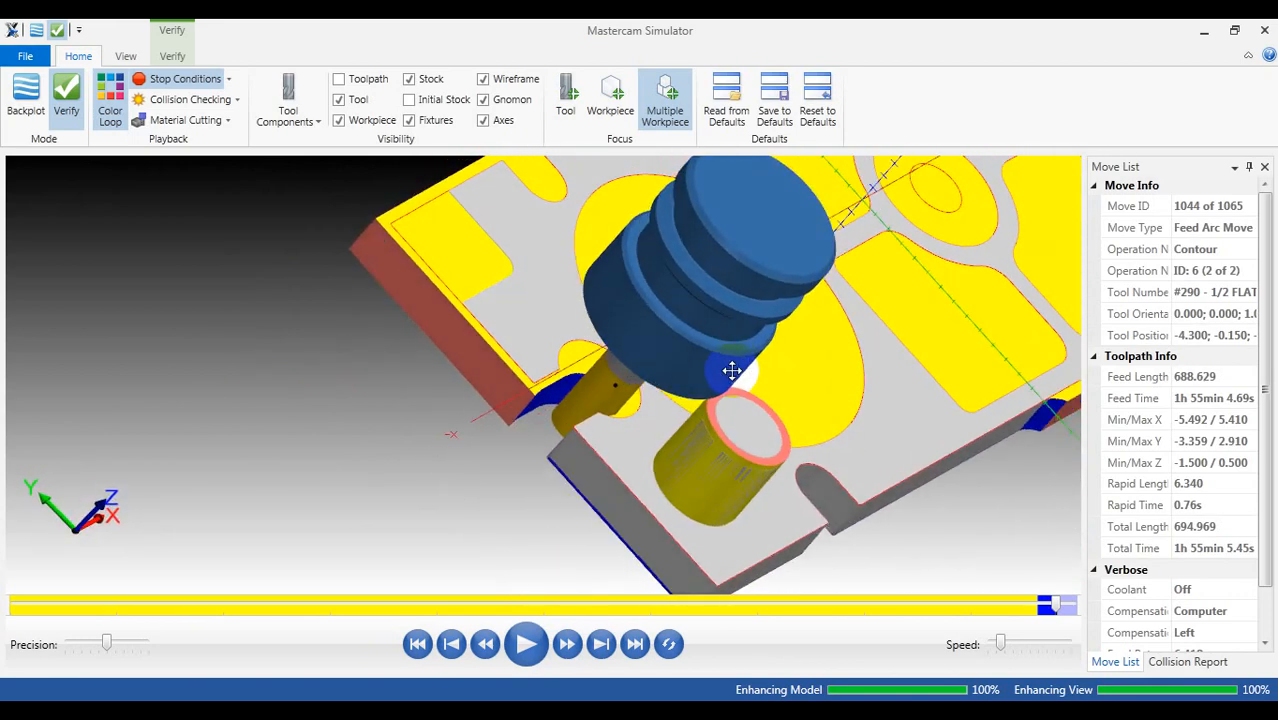
pyautogui.press('s')
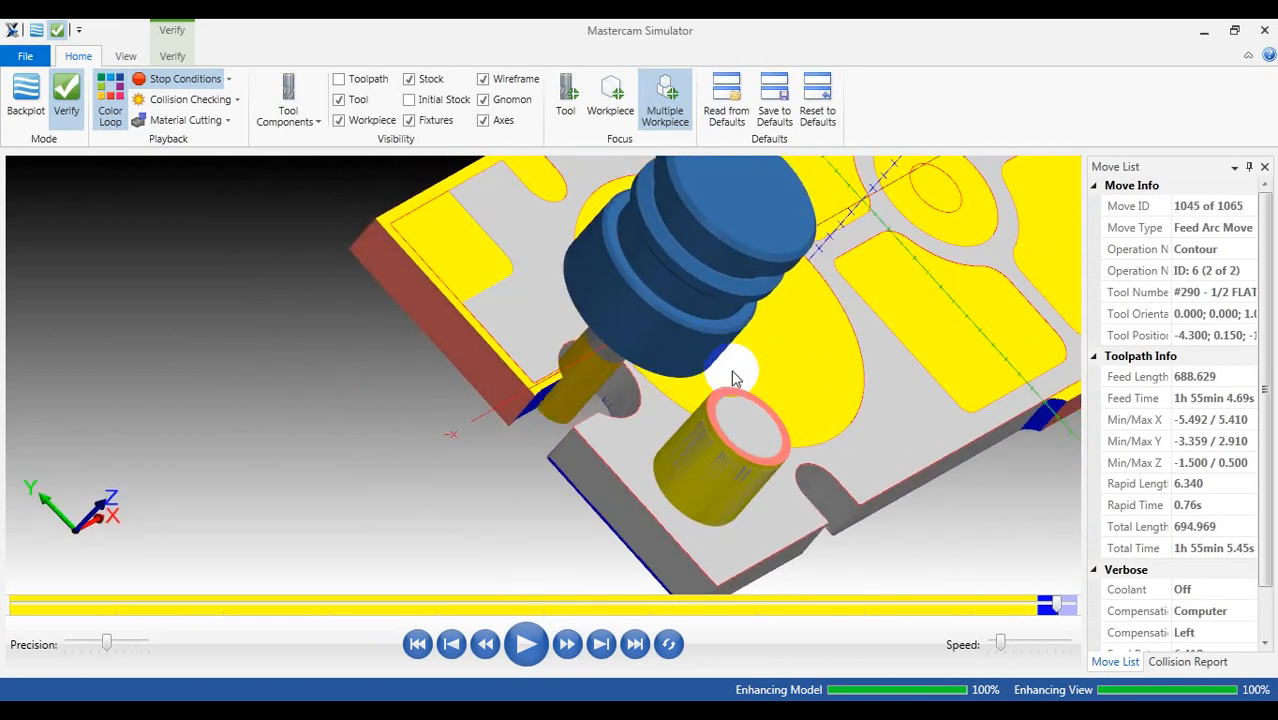
pyautogui.press('s')
pyautogui.press('s')
pyautogui.press('s')
pyautogui.press('s')
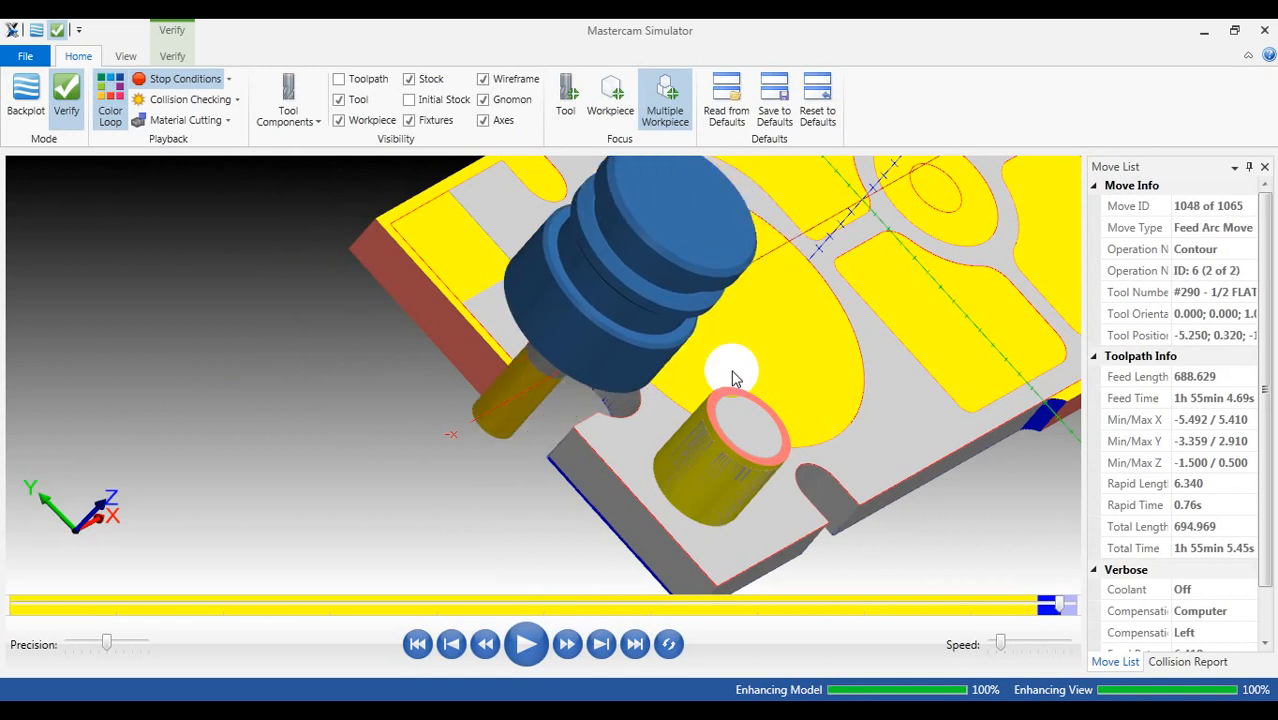
# Step: Step the simulated cut along the remaining end face, through the rear slot and across the rear edge, and inspect the finished walls
pyautogui.scroll(-3, 722, 447)
pyautogui.moveTo(722, 447); pyautogui.dragTo(822, 315, button='middle')
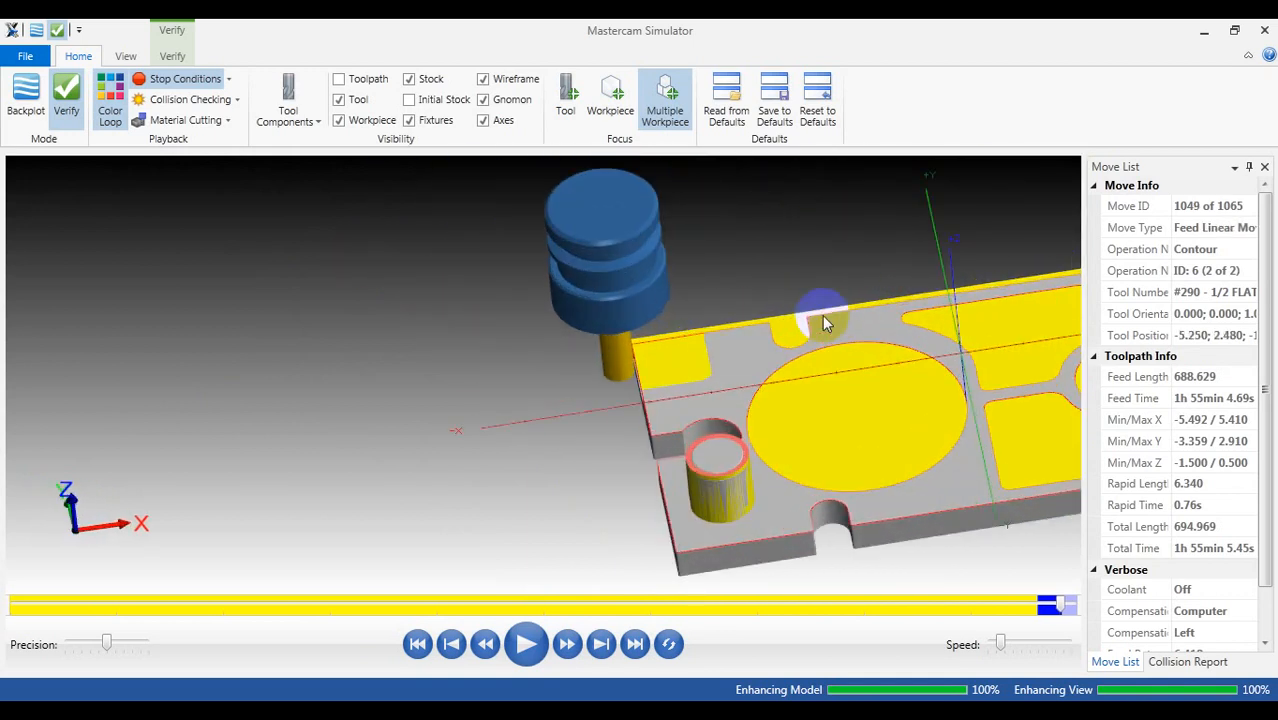
pyautogui.press('s')
pyautogui.press('s')
pyautogui.press('s')
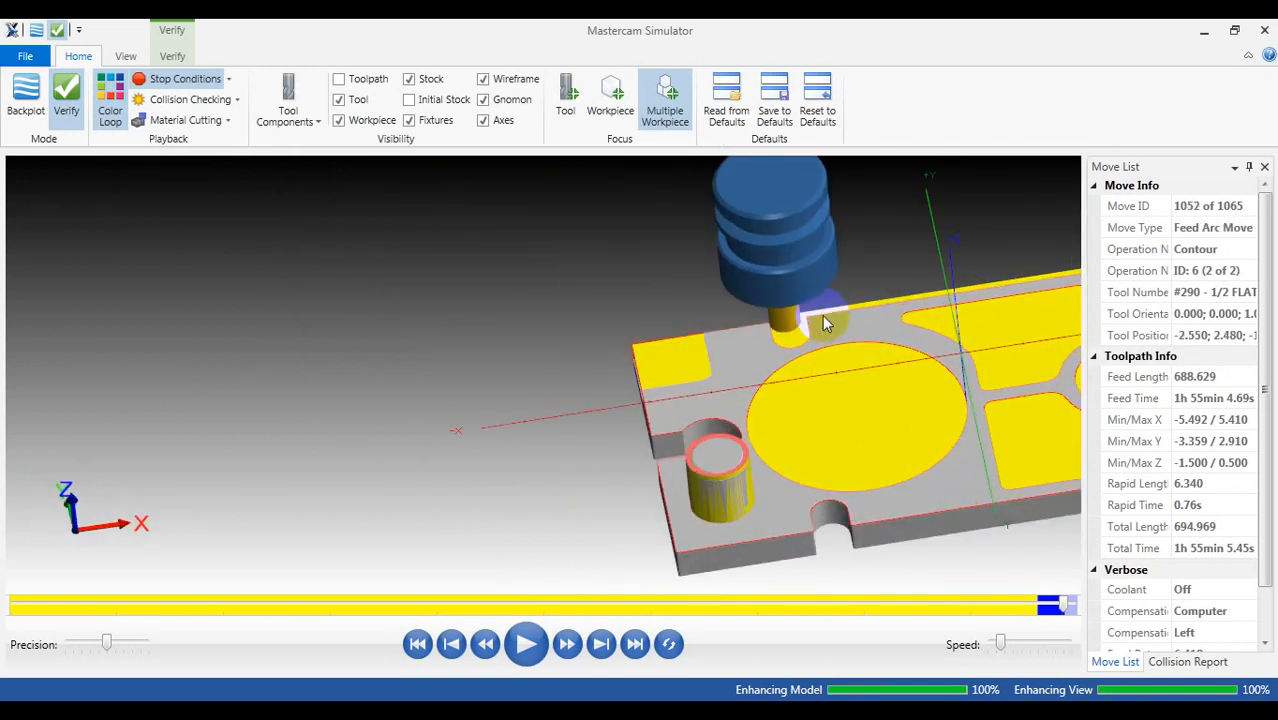
pyautogui.press('s')
pyautogui.press('s')
pyautogui.press('s')
pyautogui.press('s')
pyautogui.press('s')
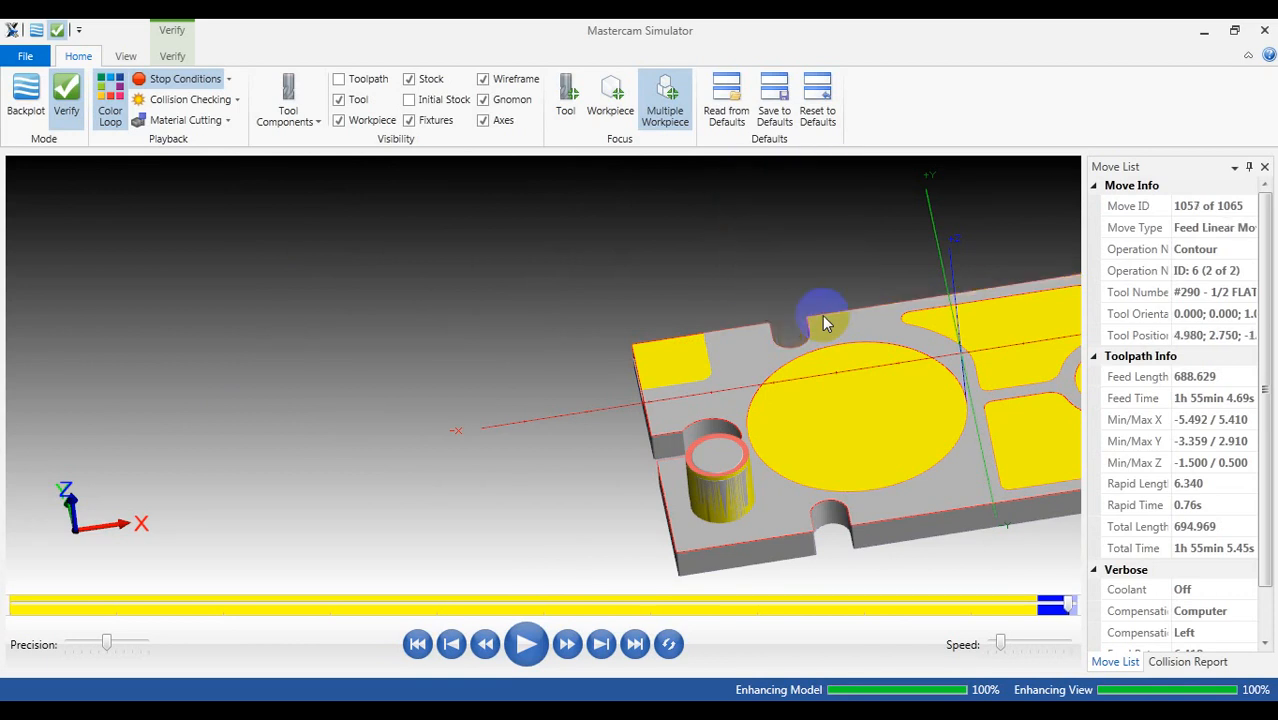
pyautogui.scroll(-3, 775, 319)
pyautogui.scroll(3, 822, 376)
pyautogui.click(799, 485)
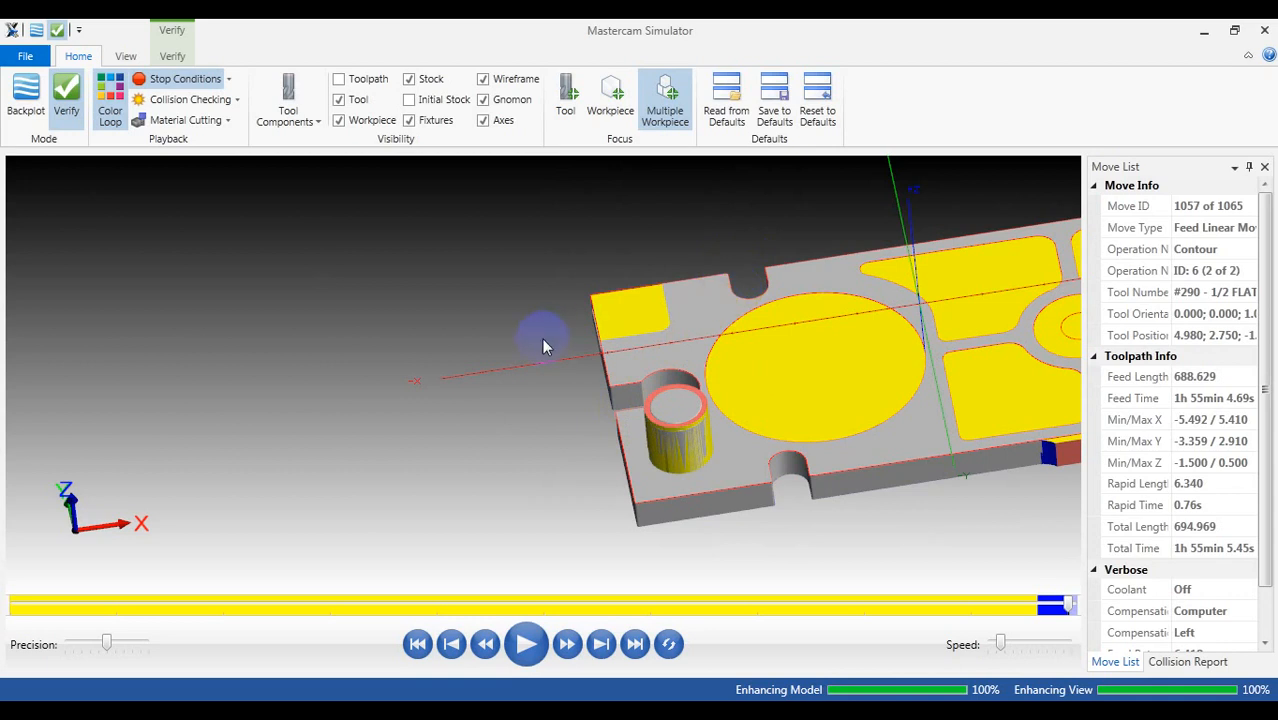
# Step: Check the finished part in the simulation, close the simulator, and collapse the Dynamic Rest Mill operation's details
pyautogui.scroll(-5, 542, 338)
pyautogui.scroll(4, 686, 331)
pyautogui.moveTo(617, 328); pyautogui.dragTo(618, 332, button='middle')
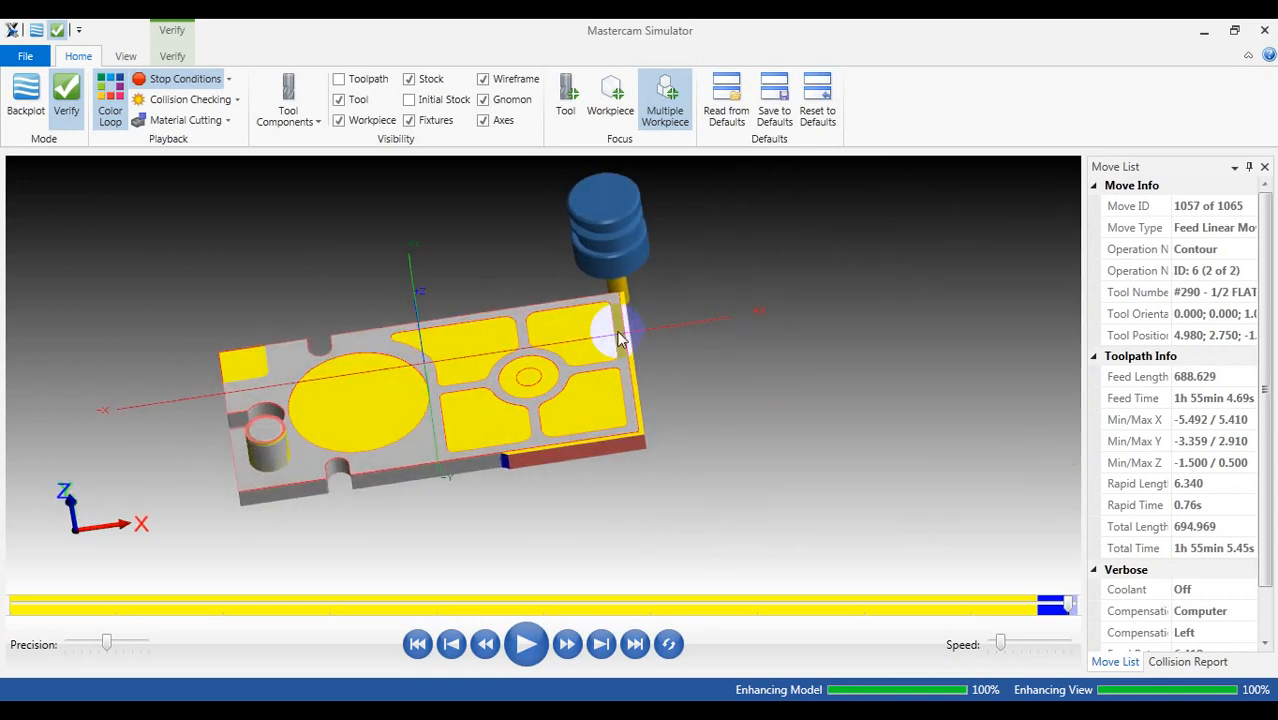
pyautogui.click(1265, 31)
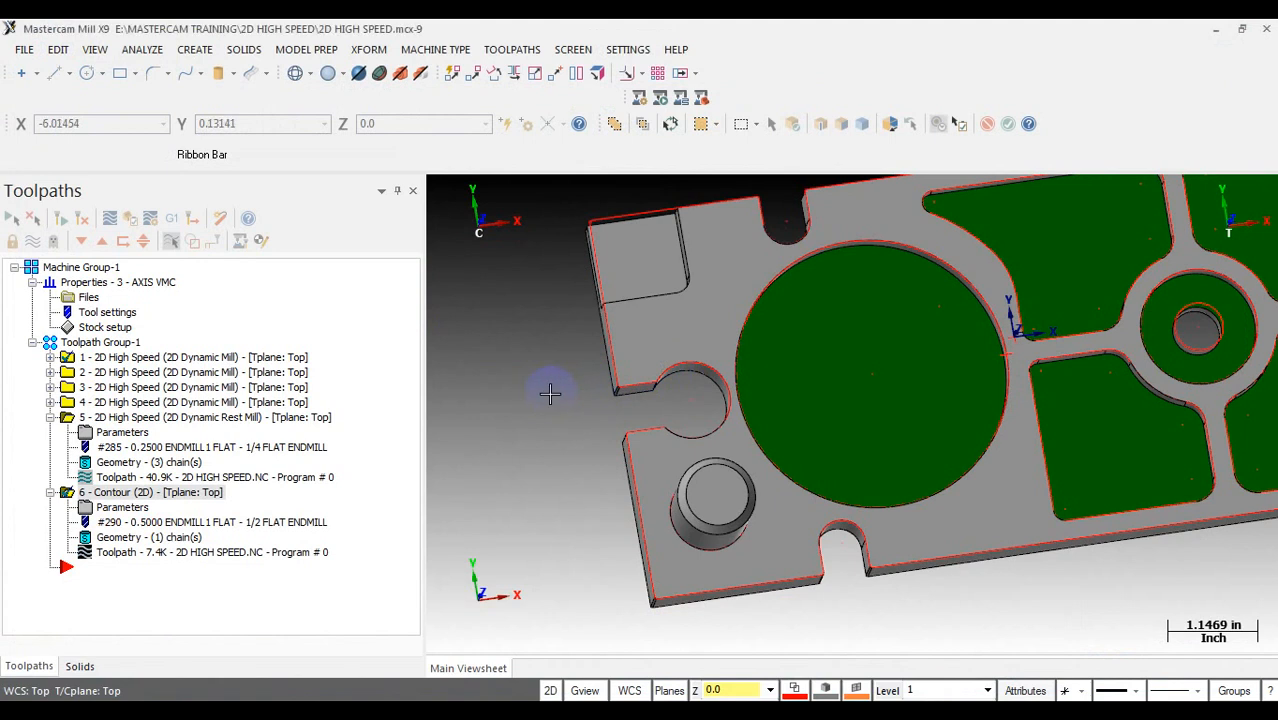
pyautogui.click(50, 417)
# Step: Start a 2D high speed Dynamic Contour toolpath and chain the part's bottom outer edge loop as its machining region
pyautogui.scroll(-2, 608, 463)
pyautogui.scroll(-1, 608, 463)
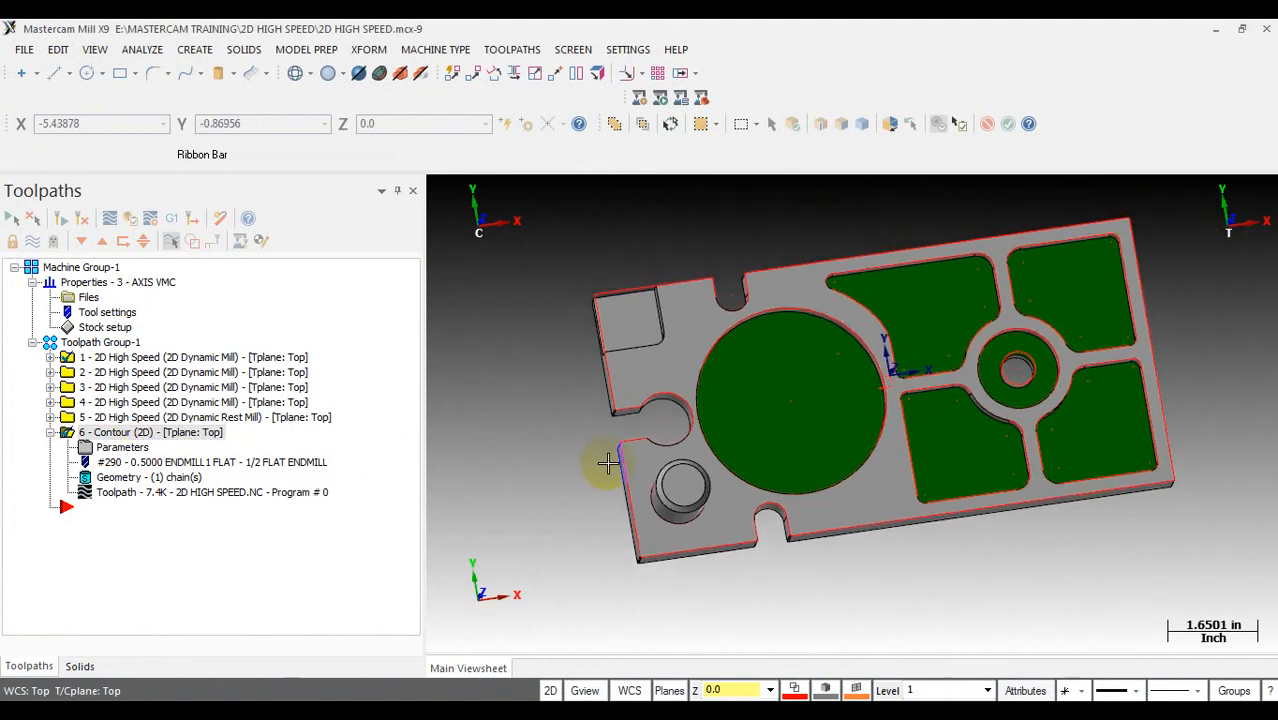
pyautogui.hotkey('alt', '1')
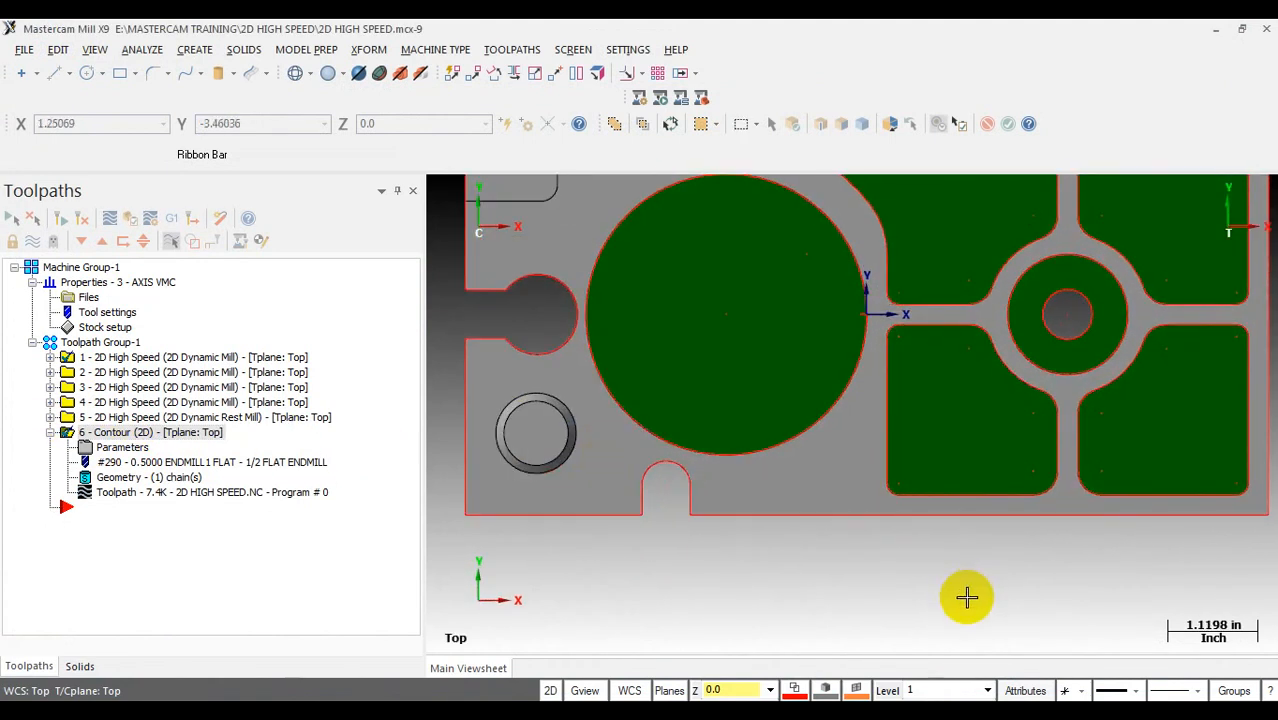
pyautogui.scroll(-2, 900, 580)
pyautogui.click(512, 50)
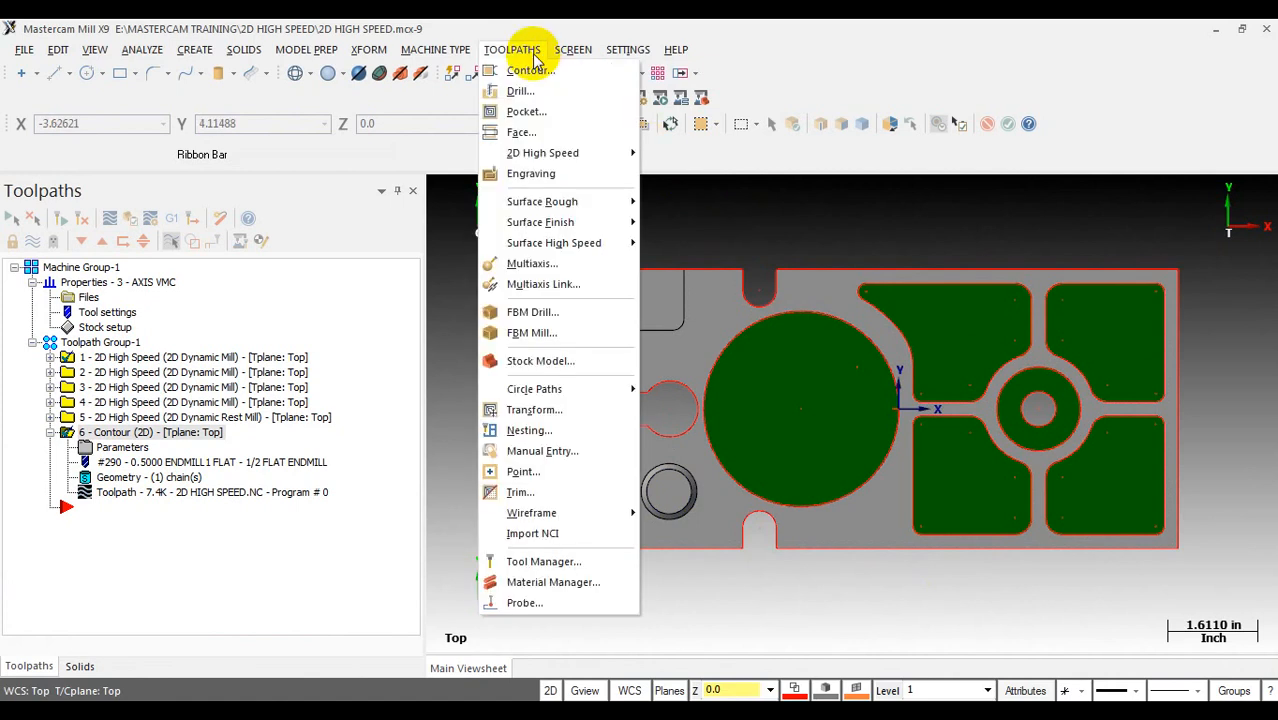
pyautogui.moveTo(599, 152)
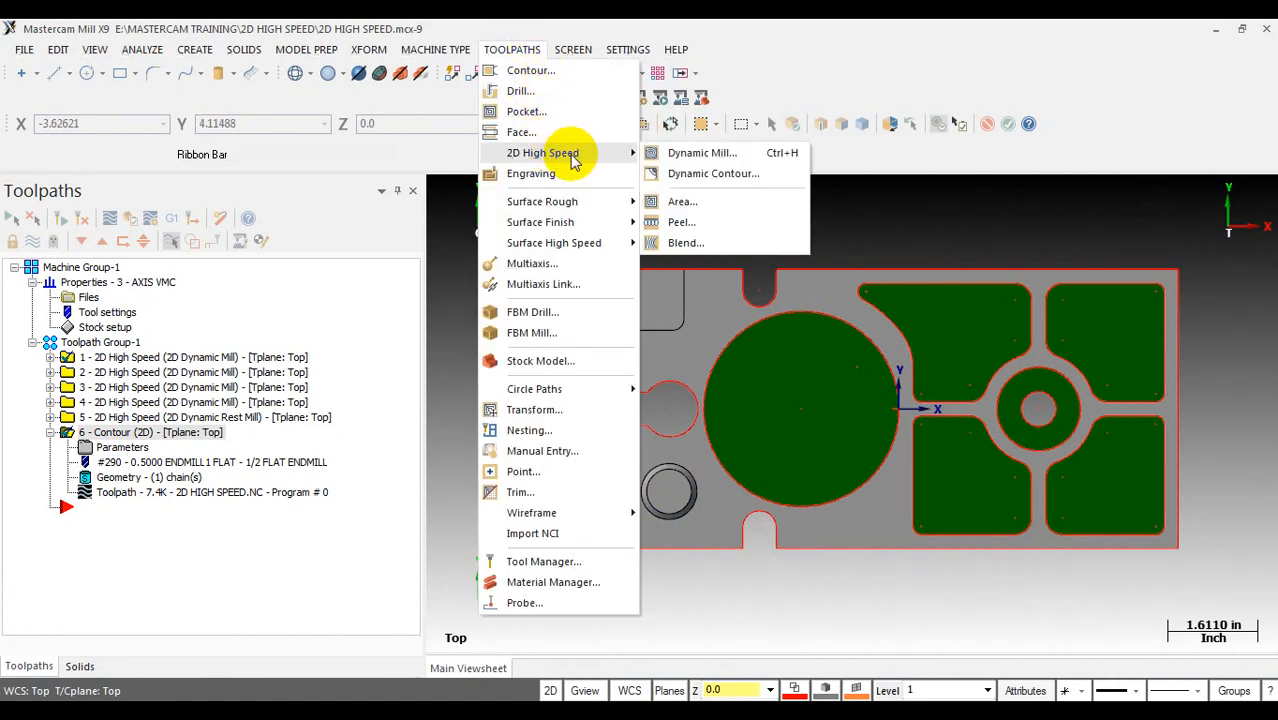
pyautogui.click(700, 175)
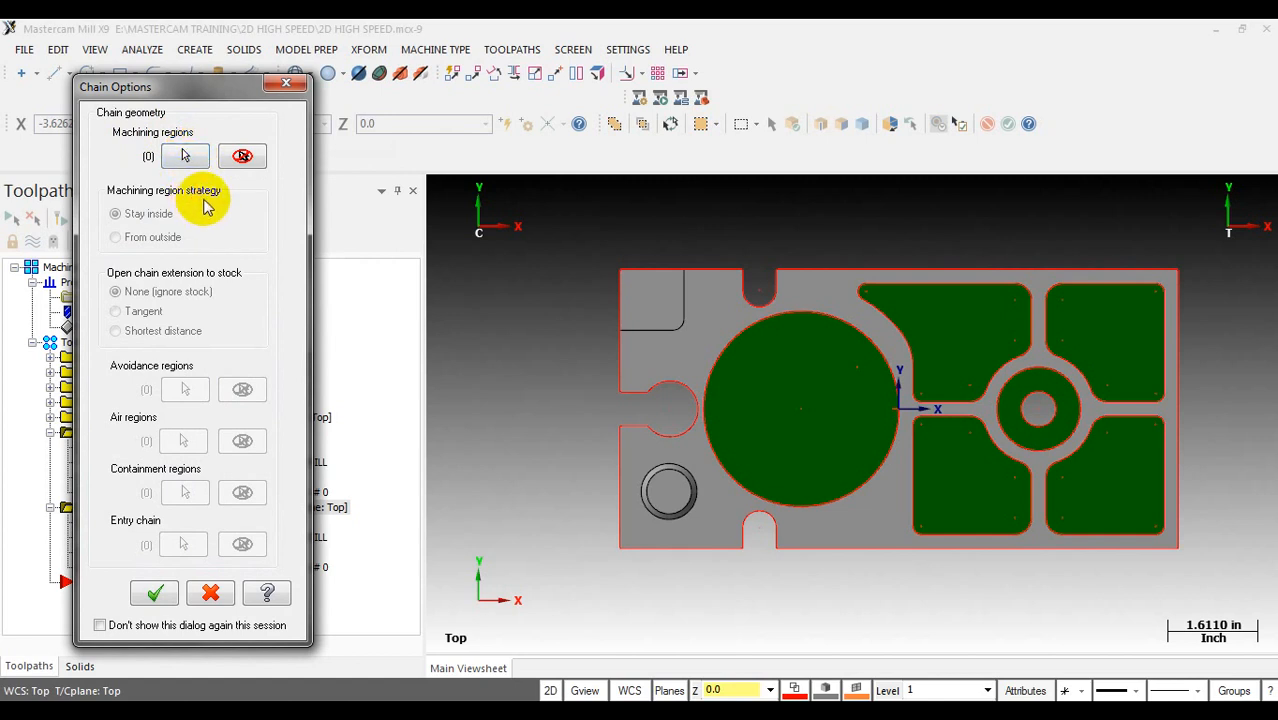
pyautogui.click(184, 155)
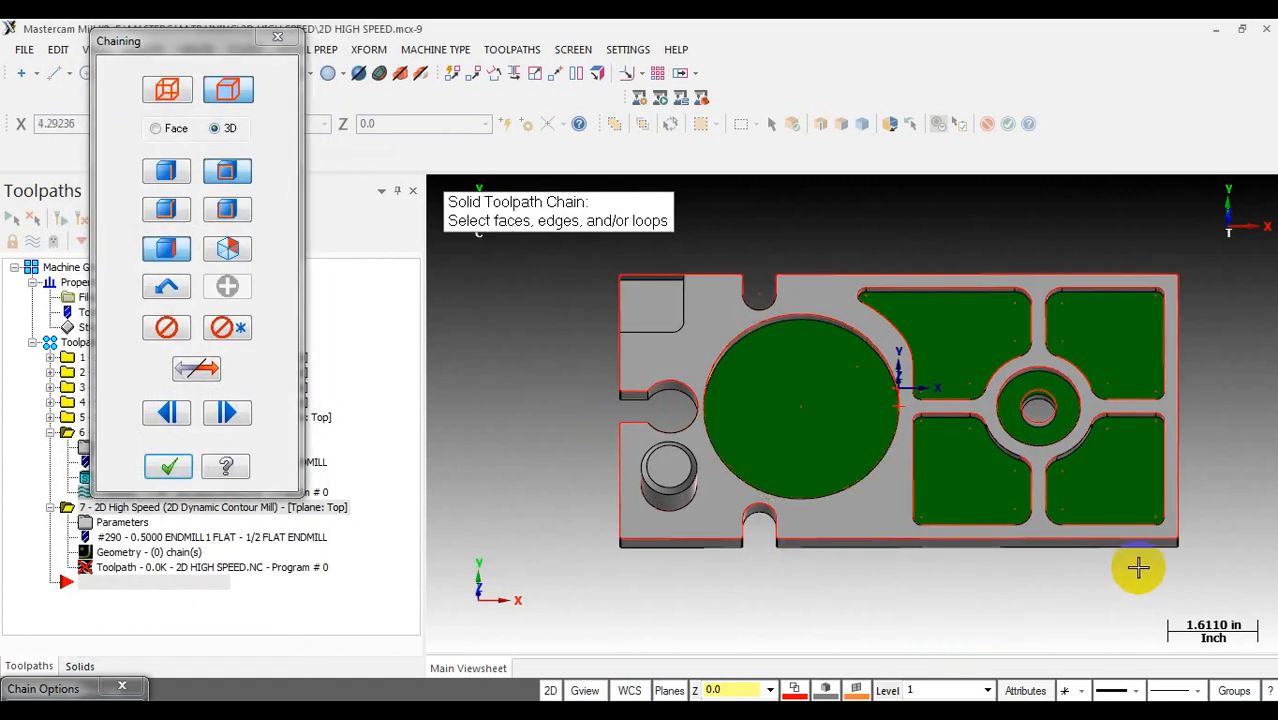
pyautogui.click(1146, 565)
pyautogui.click(84, 260)
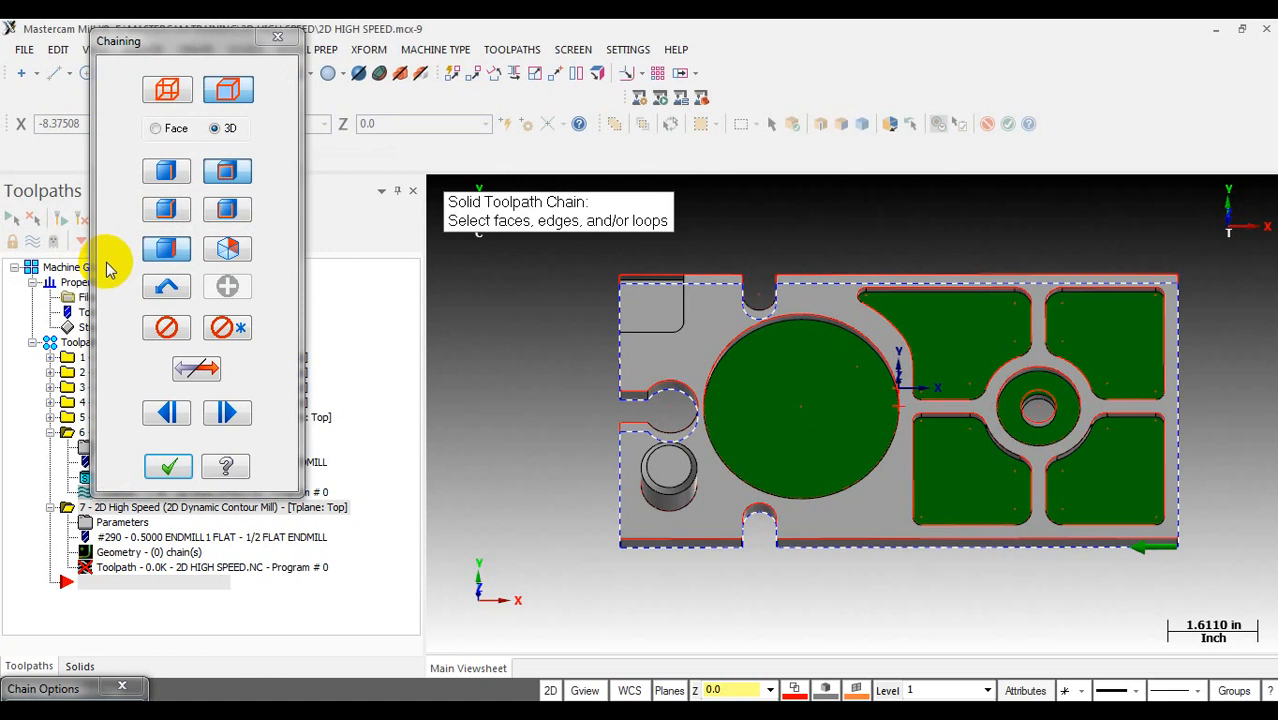
pyautogui.click(168, 466)
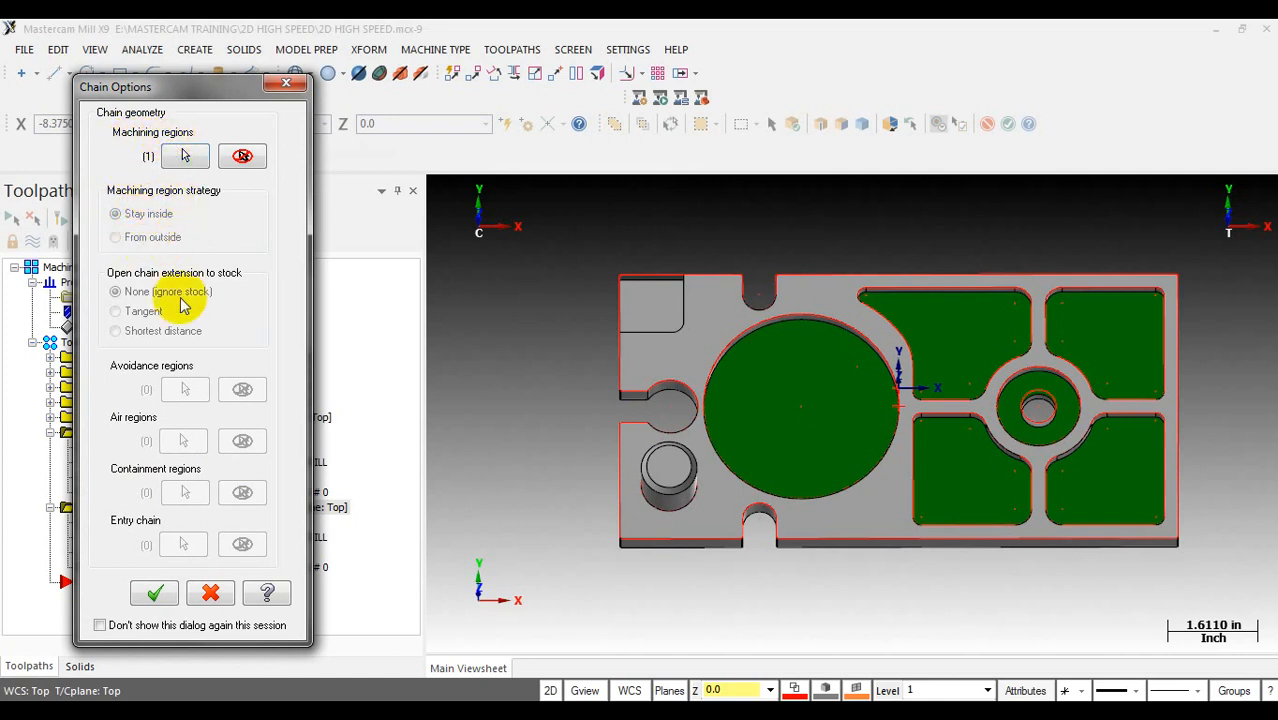
pyautogui.click(155, 593)
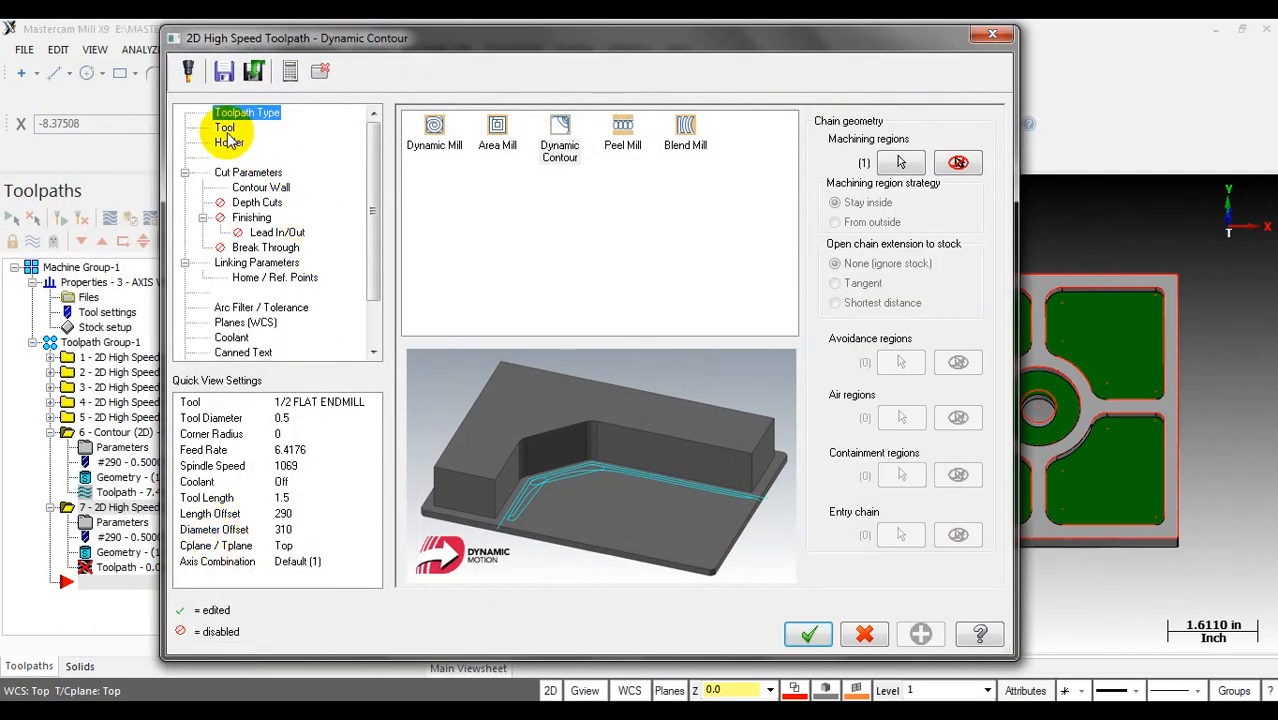
# Step: With the 1/2 flat endmill, set stock to leave on walls and floors to 0 and the stepover to 10%
pyautogui.click(224, 128)
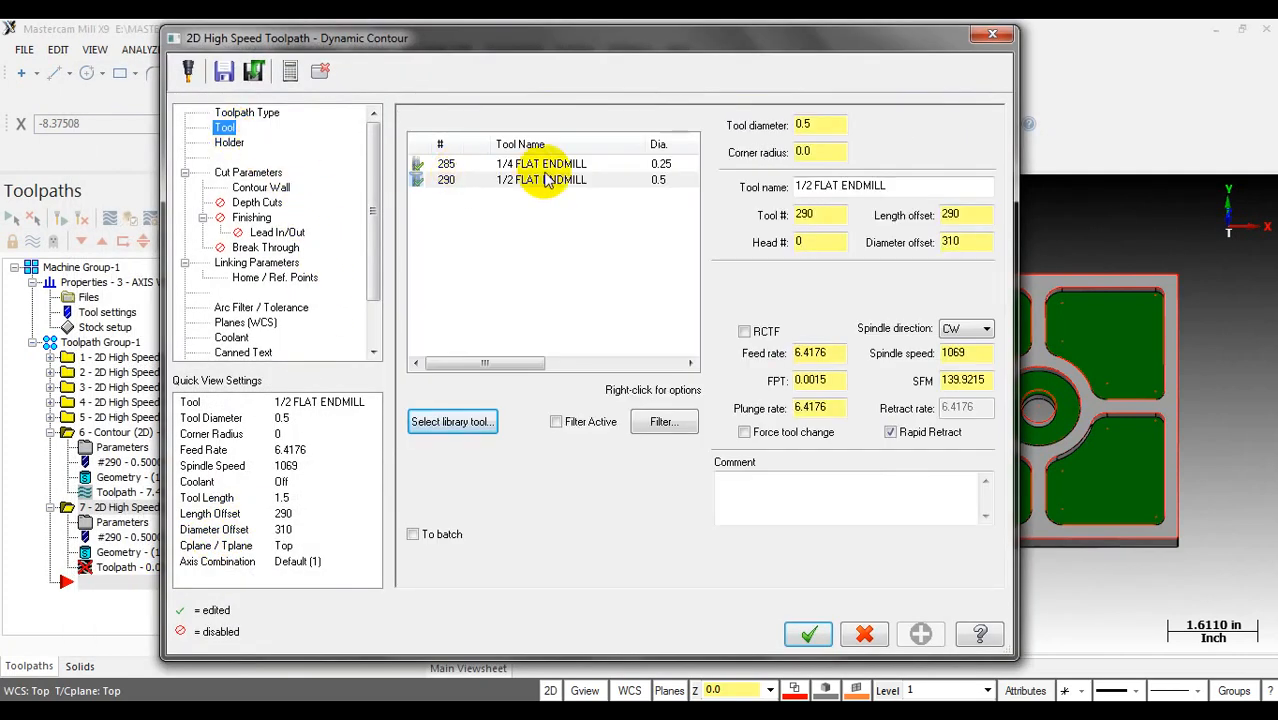
pyautogui.click(252, 173)
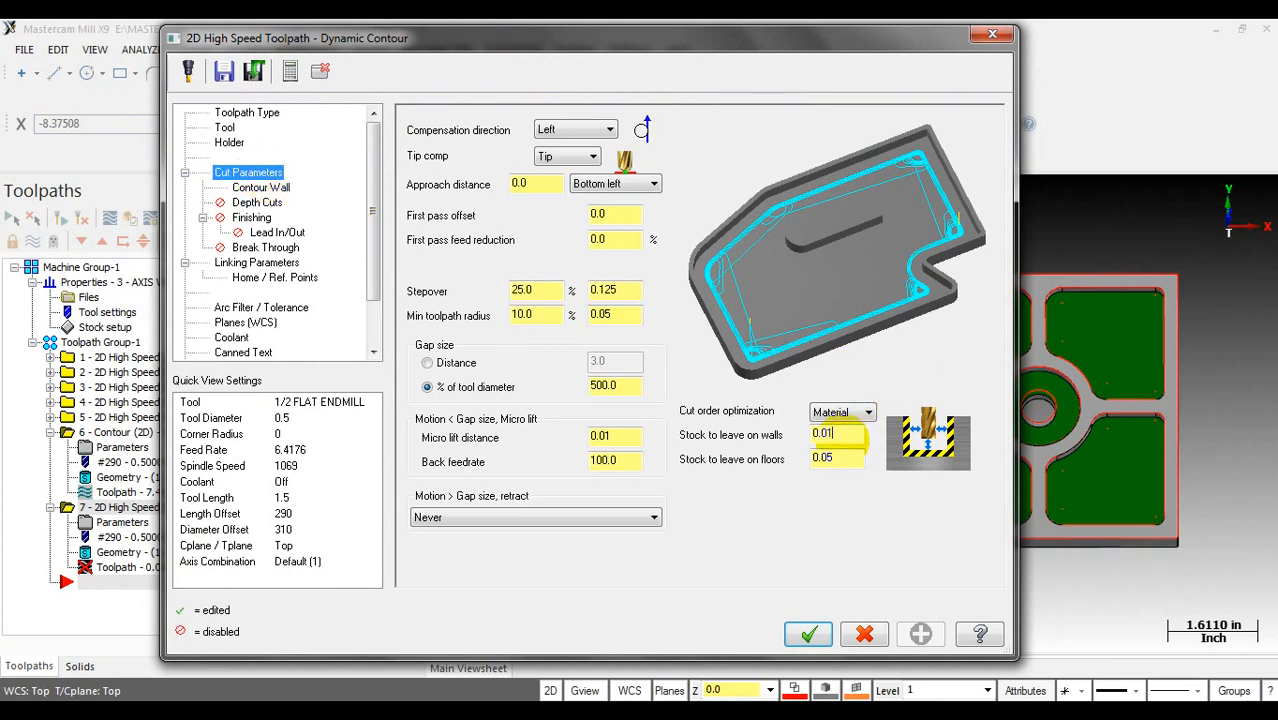
pyautogui.click(838, 455)
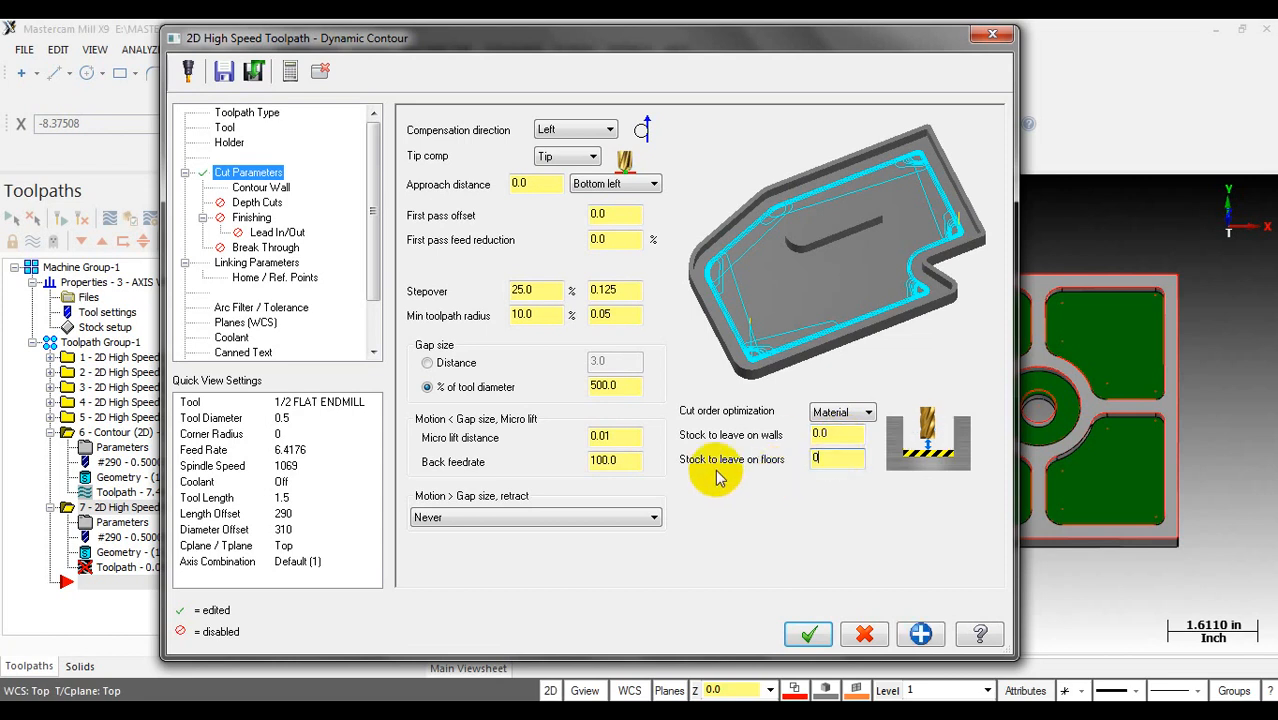
pyautogui.click(620, 437)
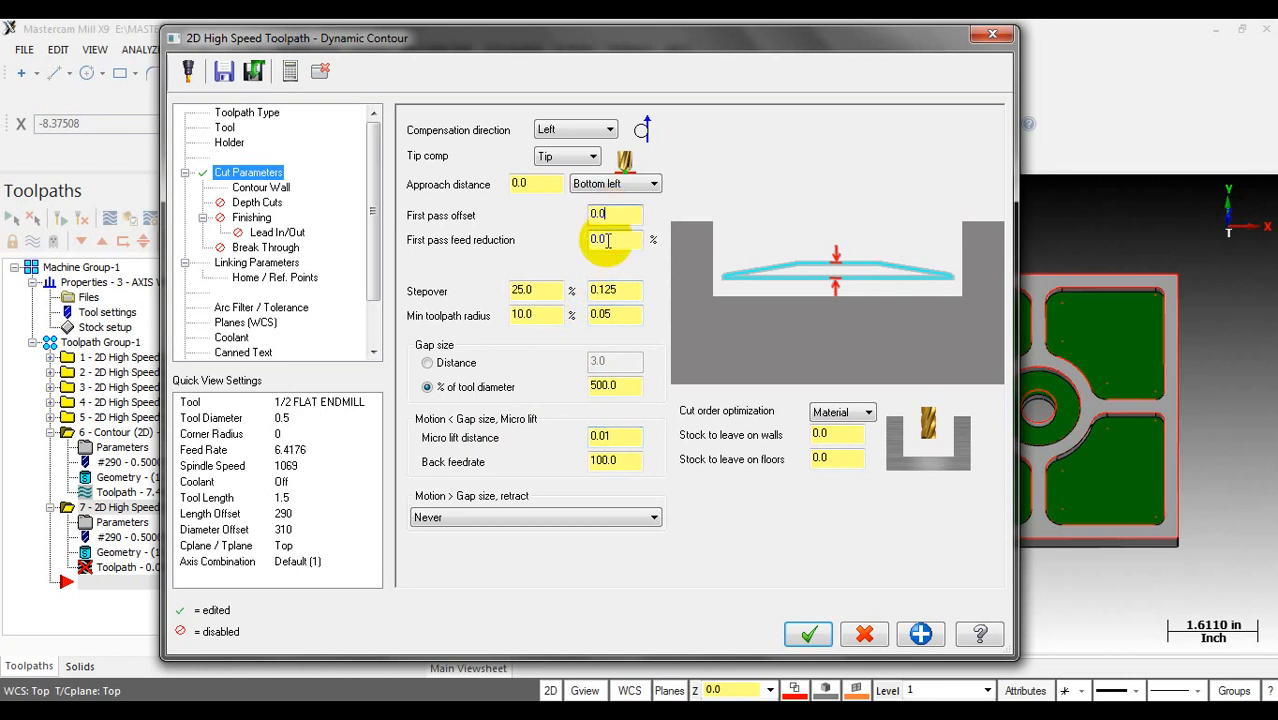
pyautogui.click(528, 289)
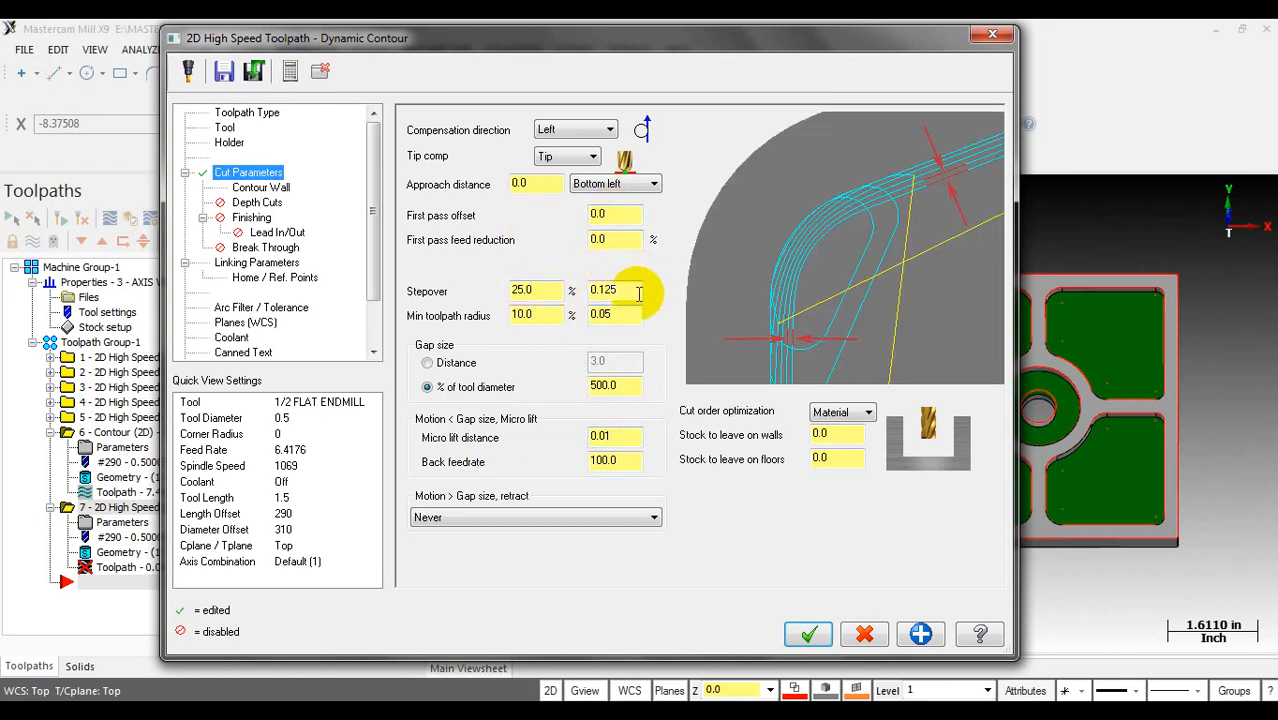
pyautogui.moveTo(633, 292); pyautogui.dragTo(521, 291)
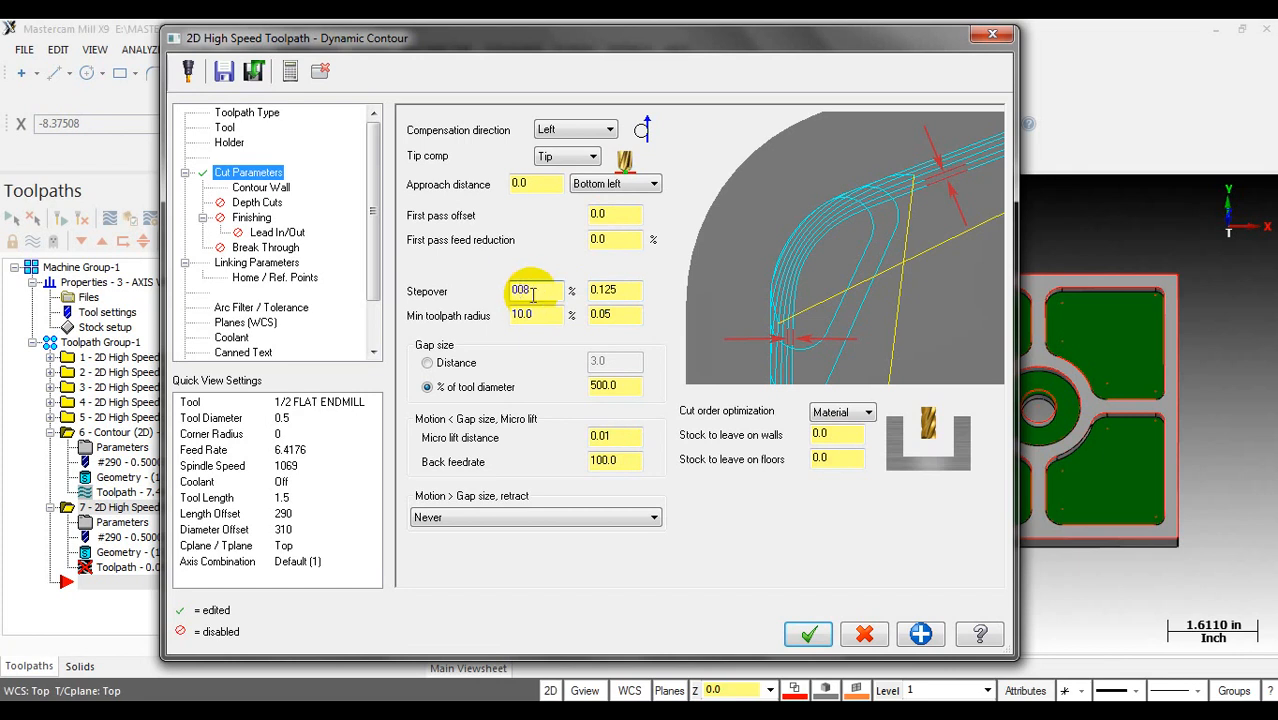
pyautogui.moveTo(531, 292); pyautogui.dragTo(492, 294)
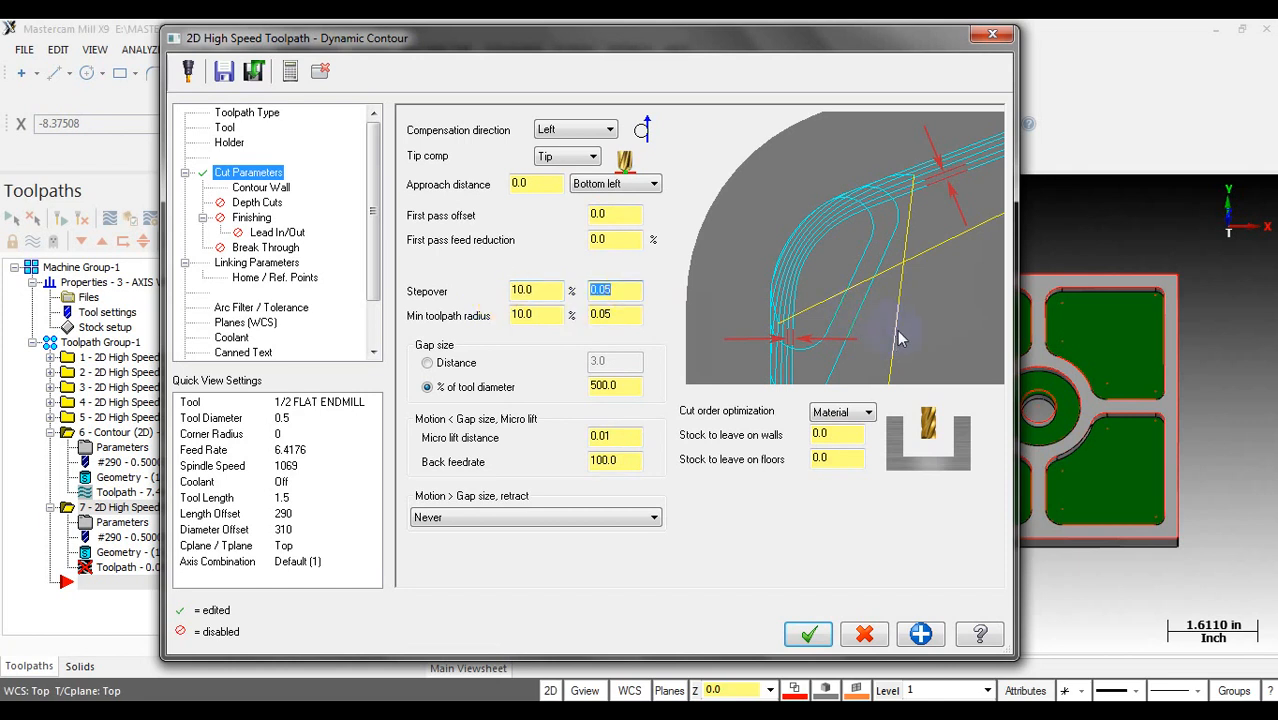
# Step: Review the contour wall, depth cuts, finishing and linking parameters, and generate the Dynamic Contour toolpath
pyautogui.click(260, 188)
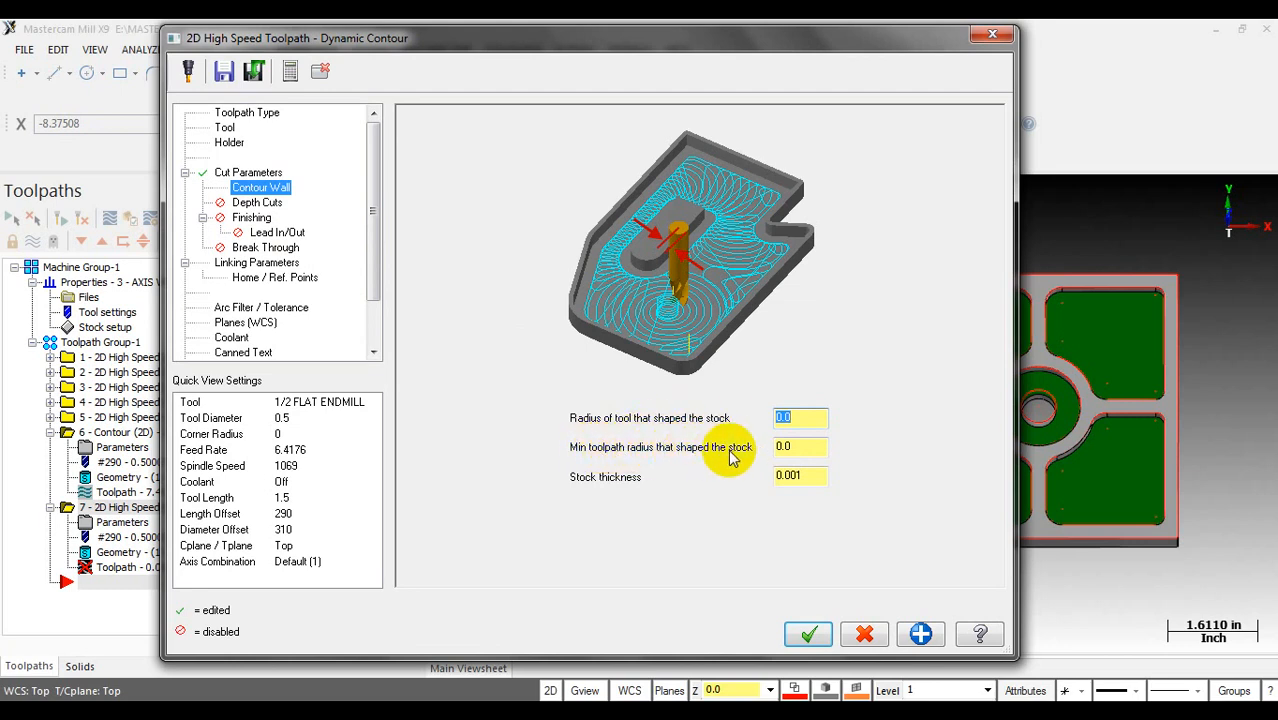
pyautogui.click(801, 475)
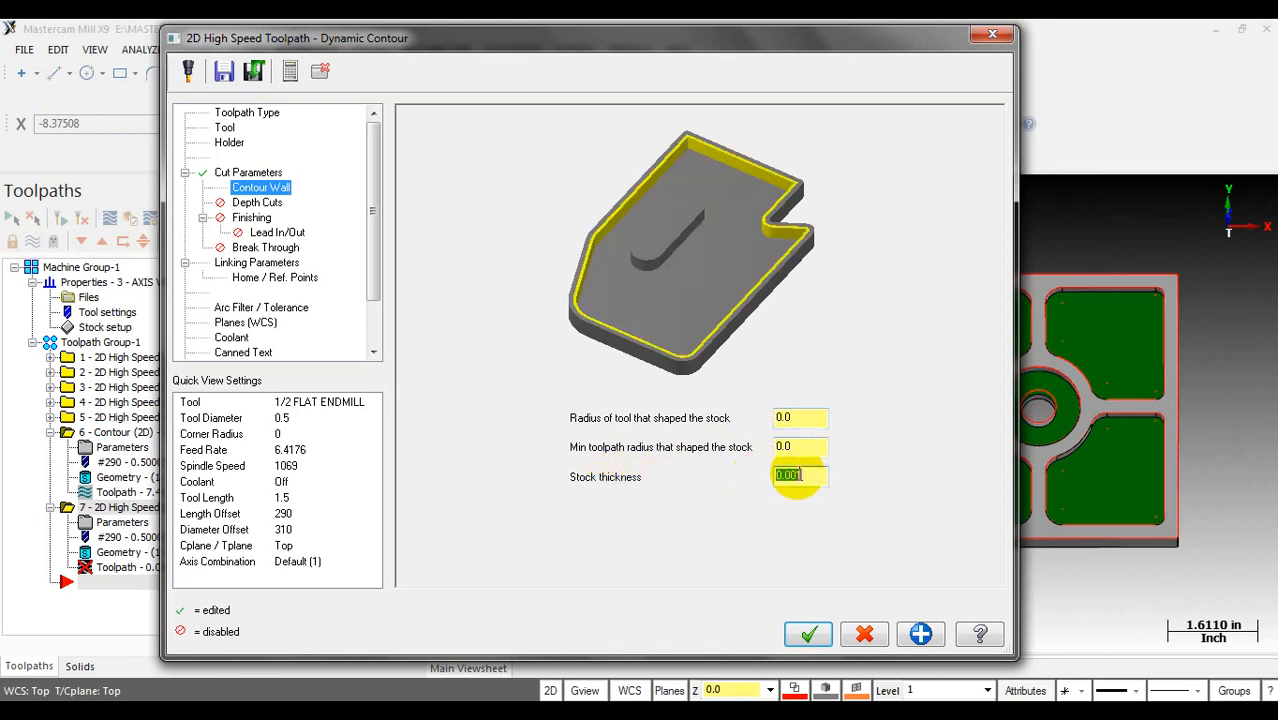
pyautogui.click(808, 427)
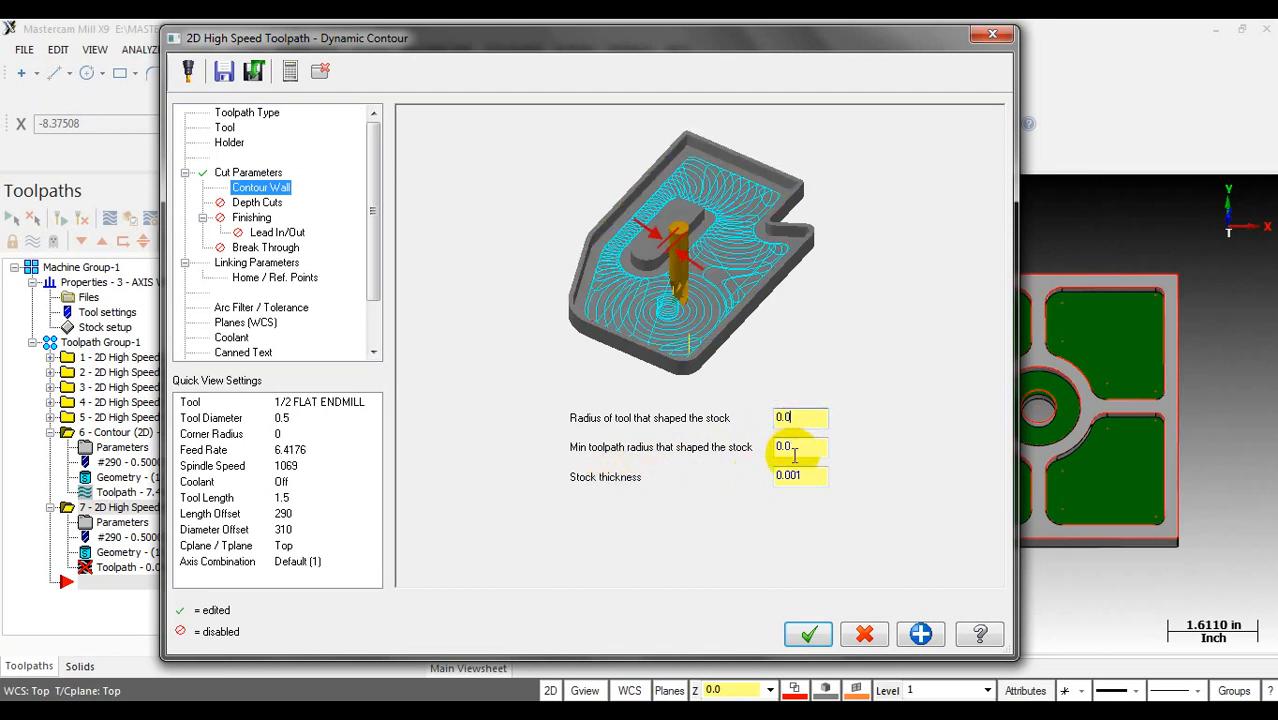
pyautogui.click(805, 474)
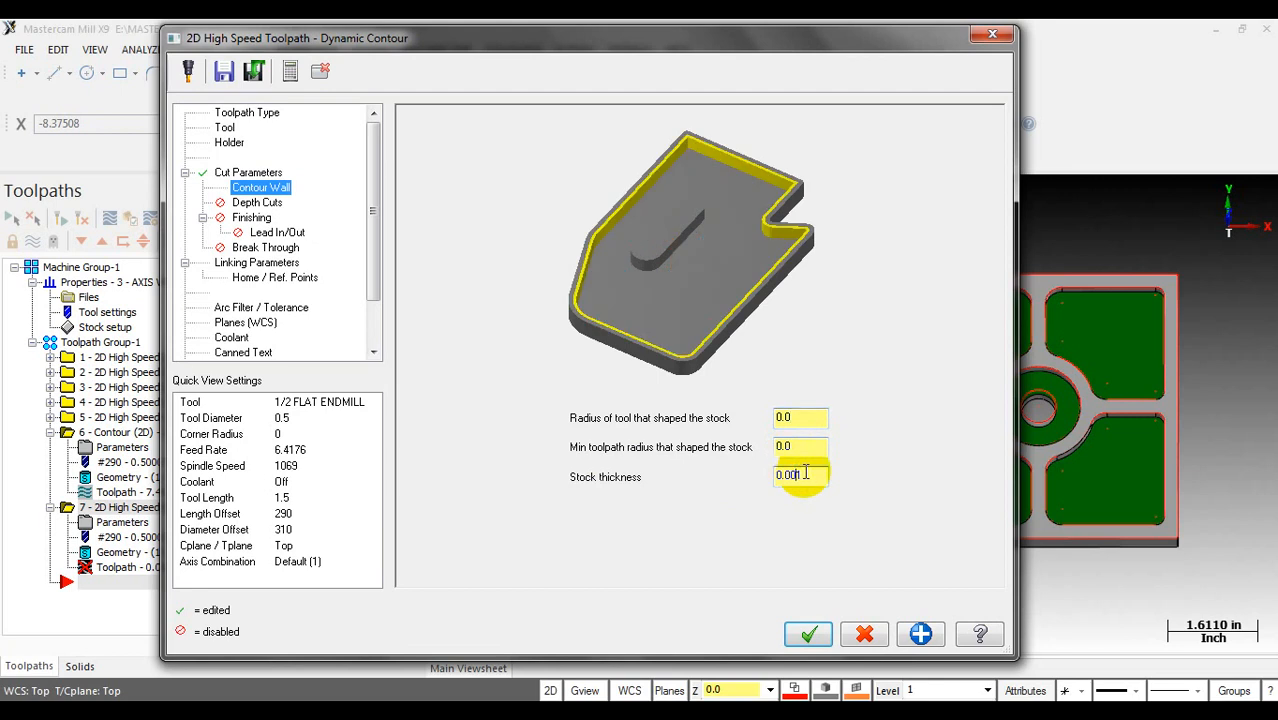
pyautogui.click(259, 202)
pyautogui.click(252, 217)
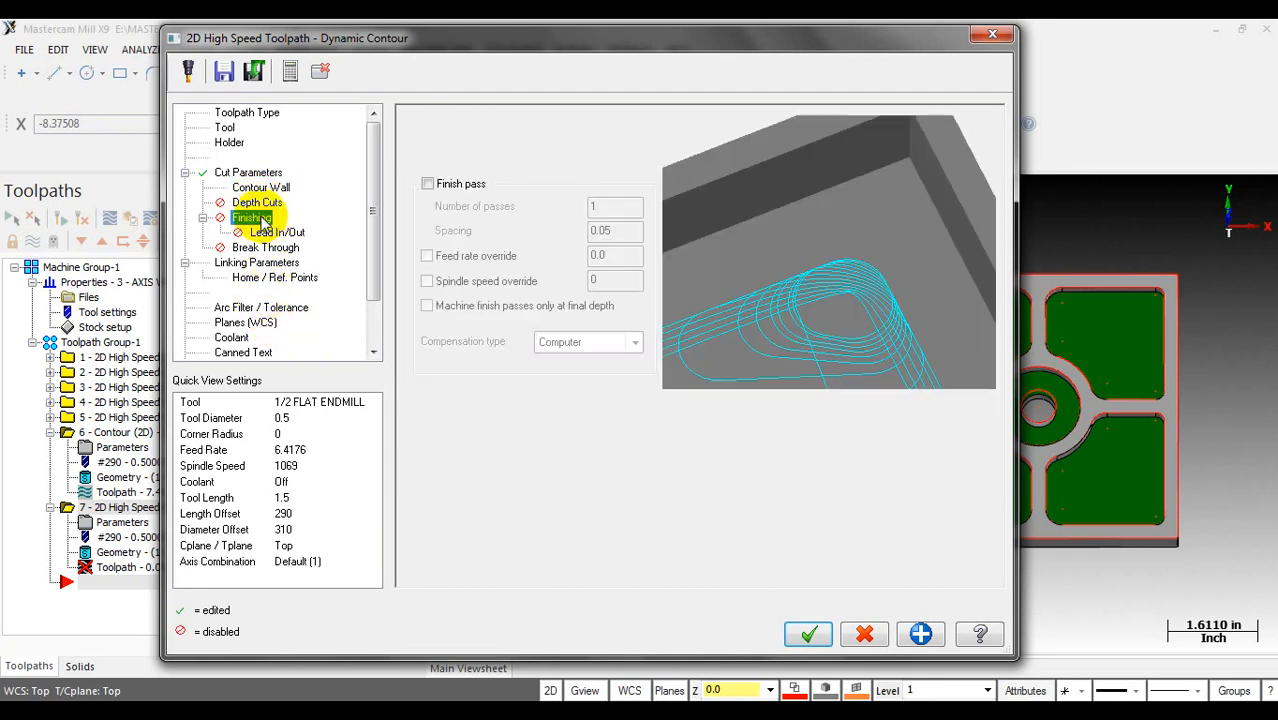
pyautogui.click(256, 262)
pyautogui.click(806, 632)
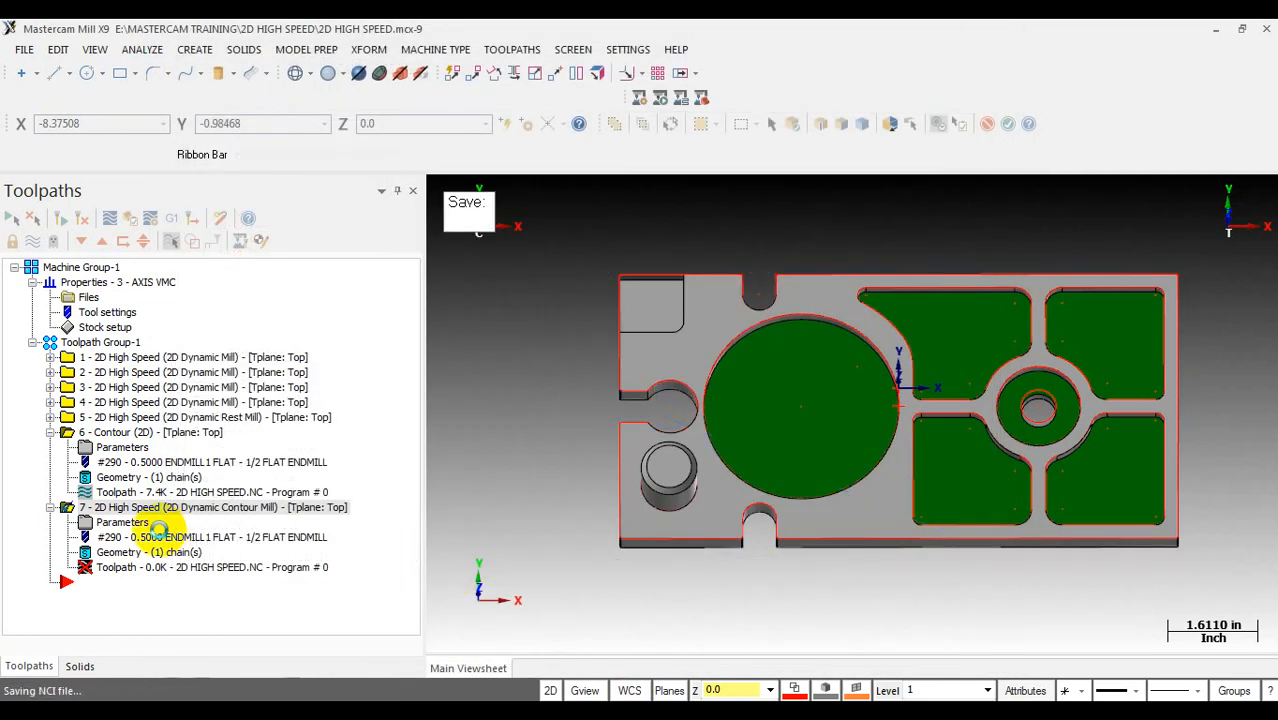
# Step: Backplot the Dynamic Contour toolpath, examining the tool's path around the outer profile and slots from the top, and close the backplot
pyautogui.click(128, 566)
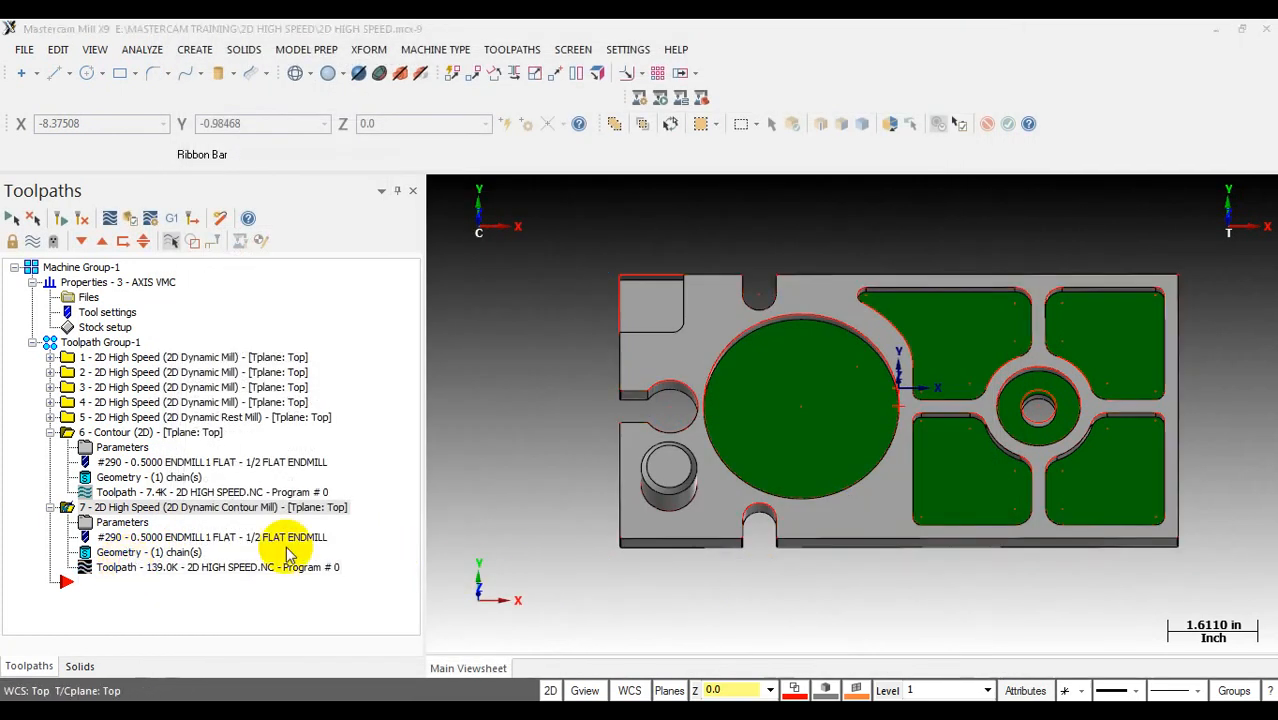
pyautogui.moveTo(720, 195); pyautogui.dragTo(838, 203)
pyautogui.moveTo(843, 199); pyautogui.dragTo(1178, 195)
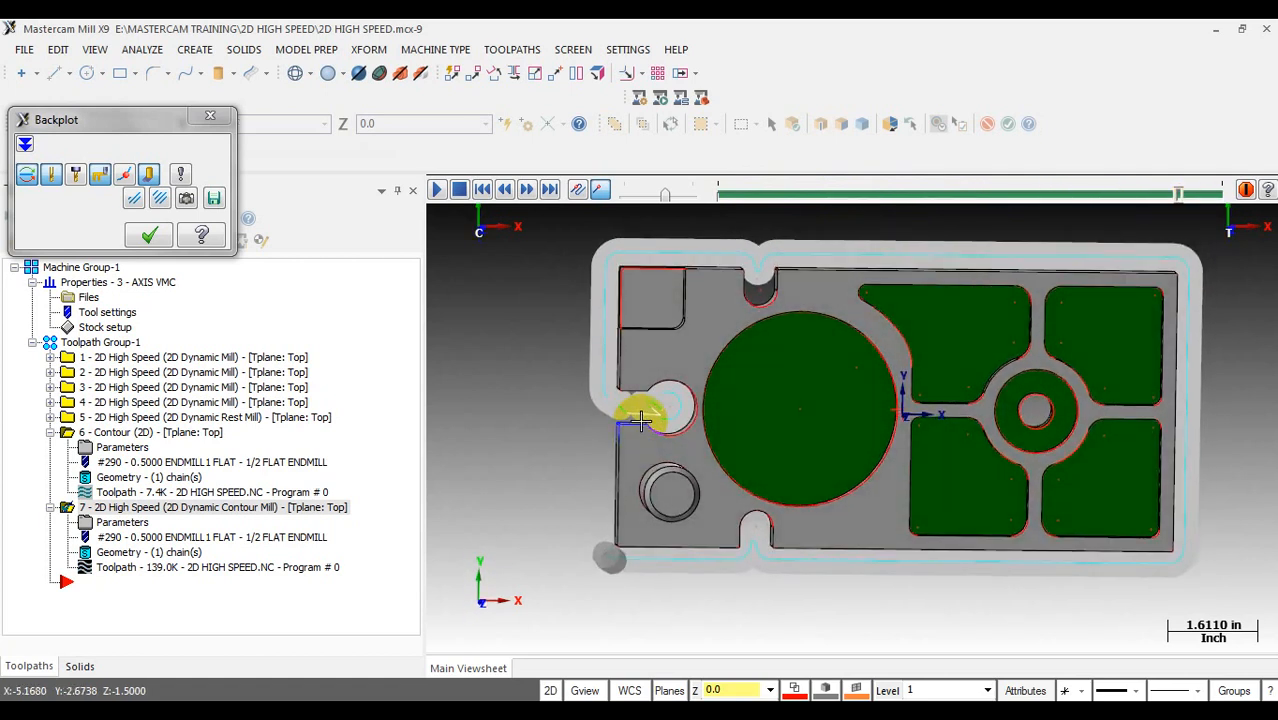
pyautogui.hotkey('alt', '1')
pyautogui.rightClick(935, 422)
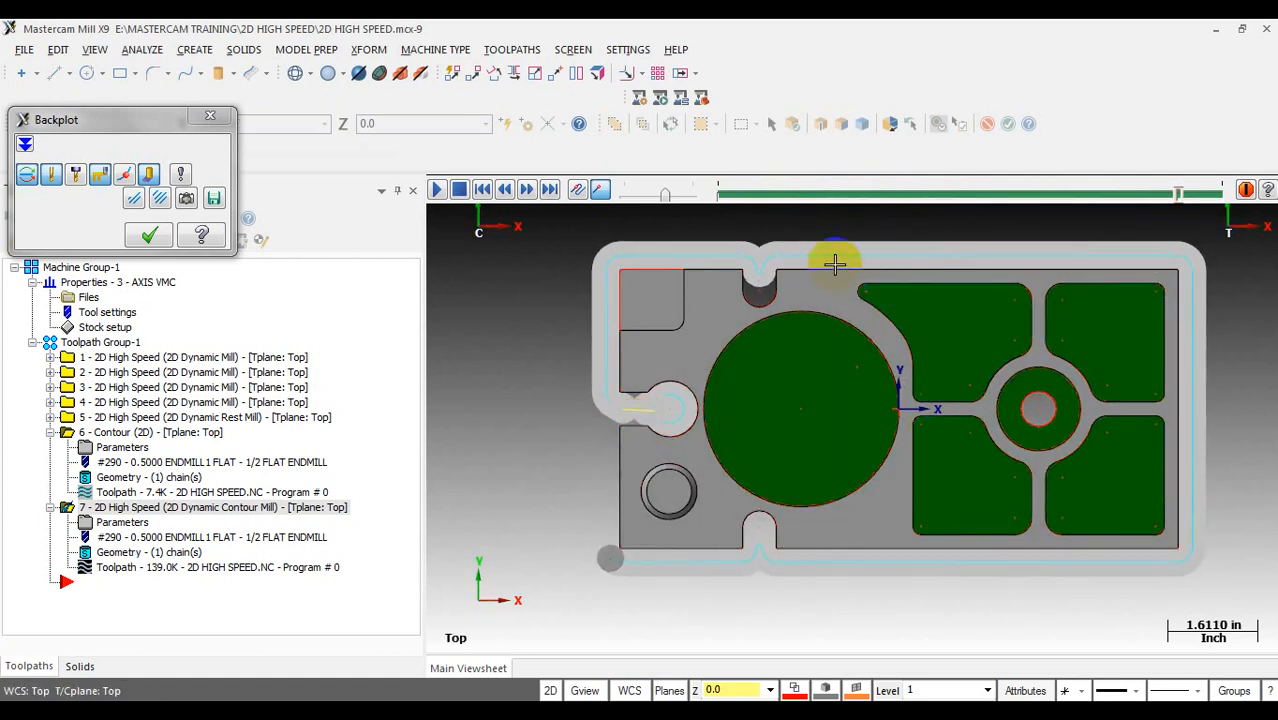
pyautogui.scroll(1, 836, 263)
pyautogui.scroll(-1, 763, 295)
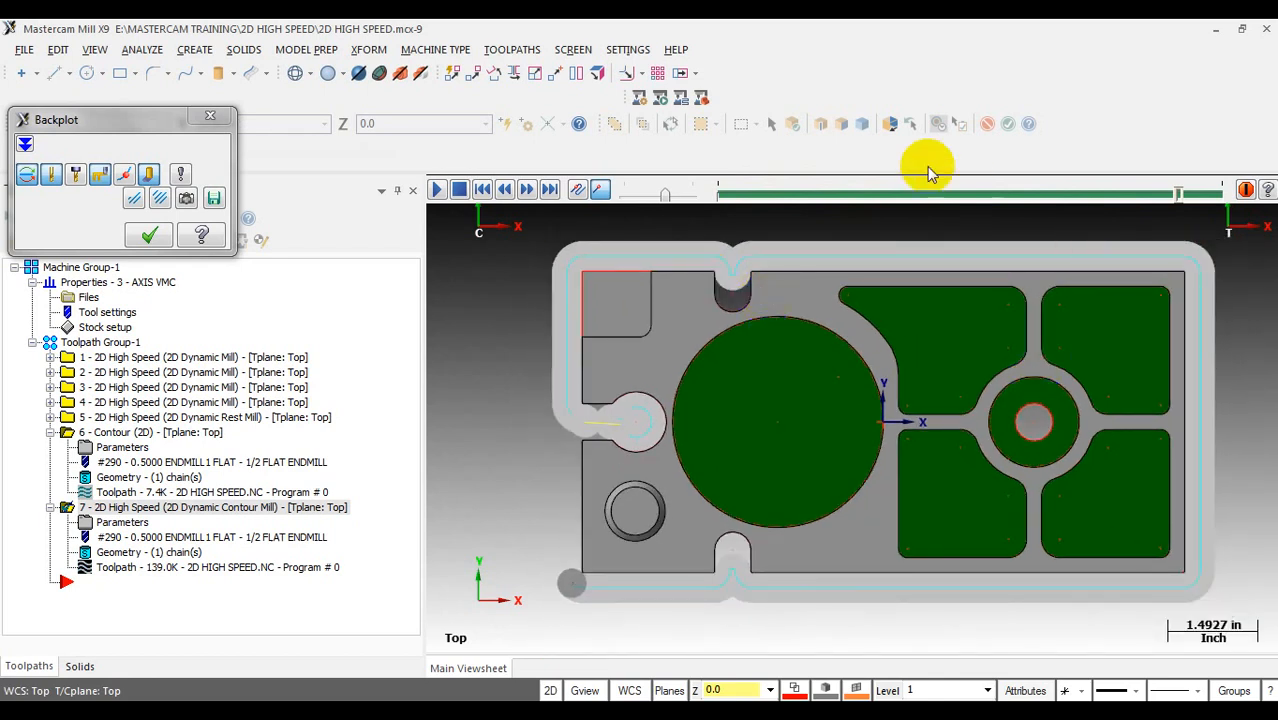
pyautogui.moveTo(1190, 203); pyautogui.dragTo(745, 222)
pyautogui.click(142, 234)
# Step: In the Dynamic Contour operation's contour wall parameters, set the radius of the tool that shaped the stock to 5
pyautogui.click(112, 524)
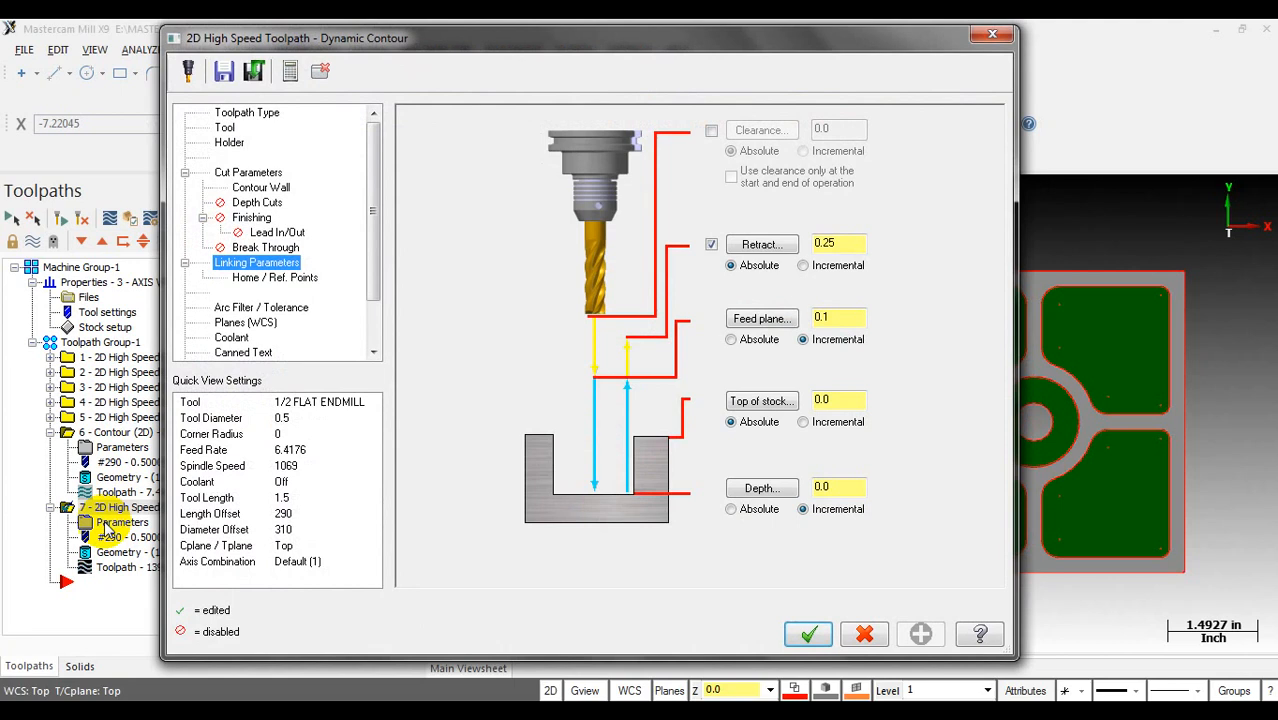
pyautogui.click(246, 173)
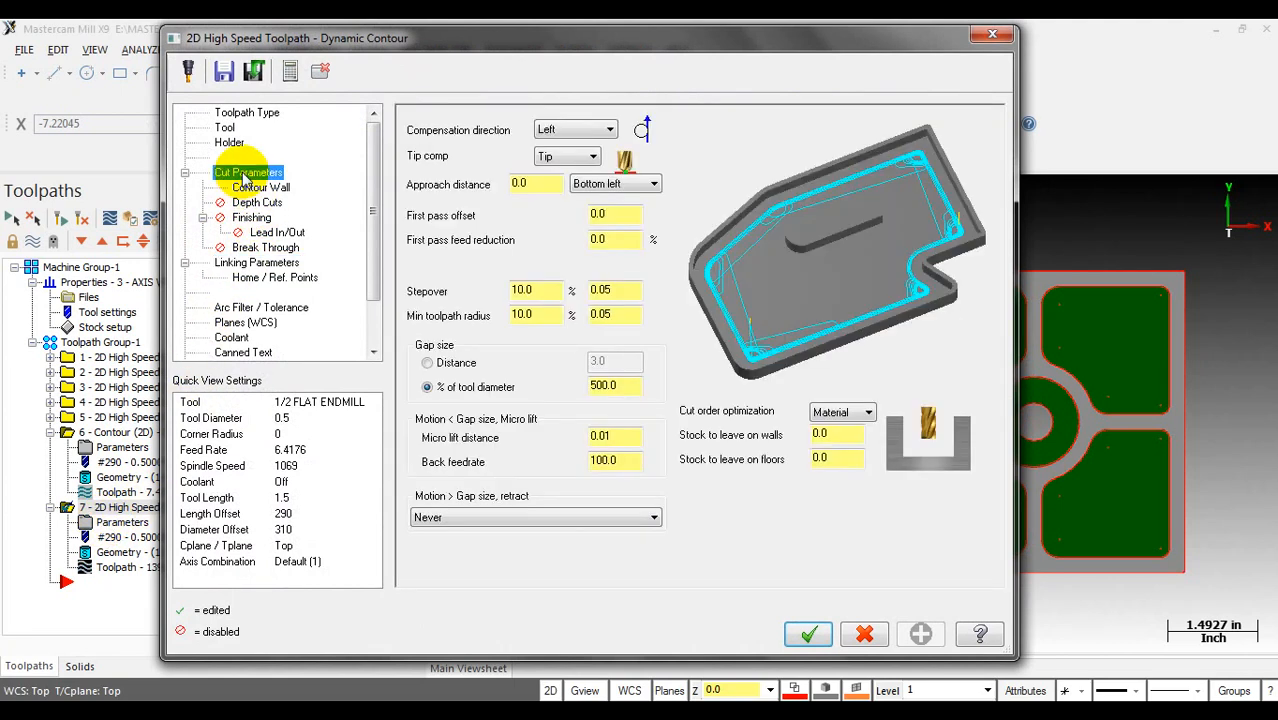
pyautogui.click(262, 189)
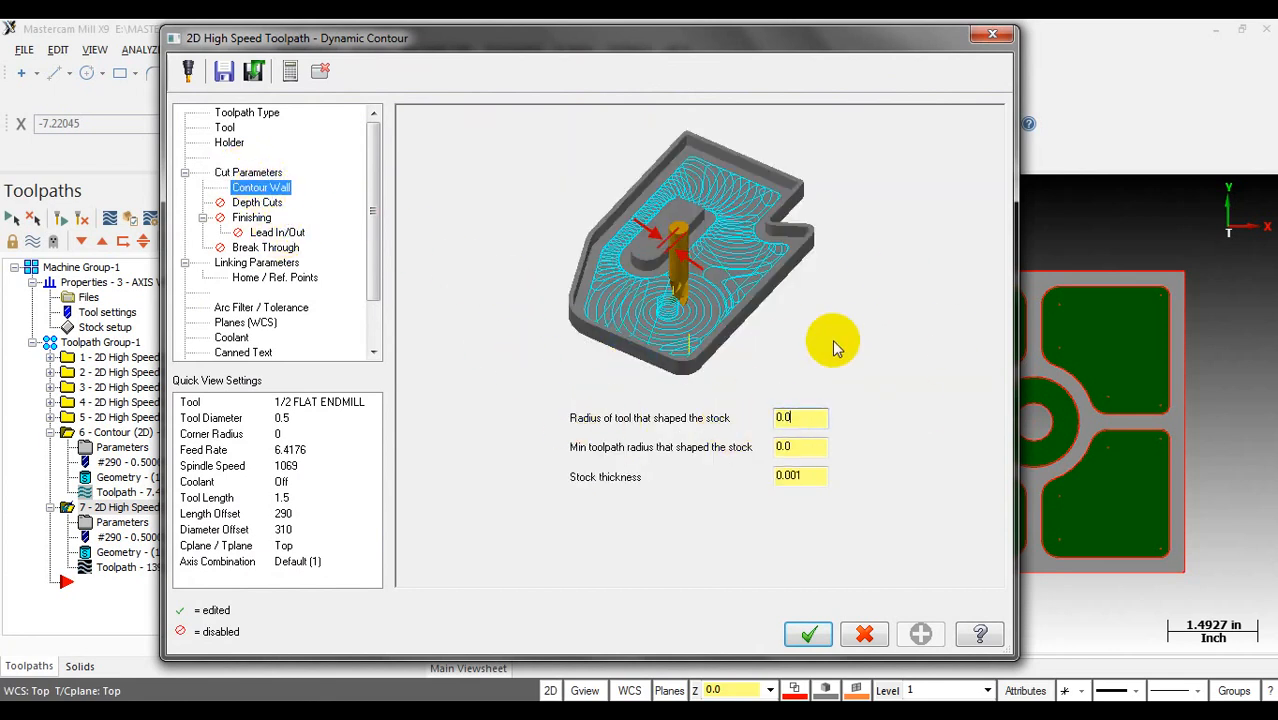
pyautogui.moveTo(885, 46); pyautogui.dragTo(632, 58)
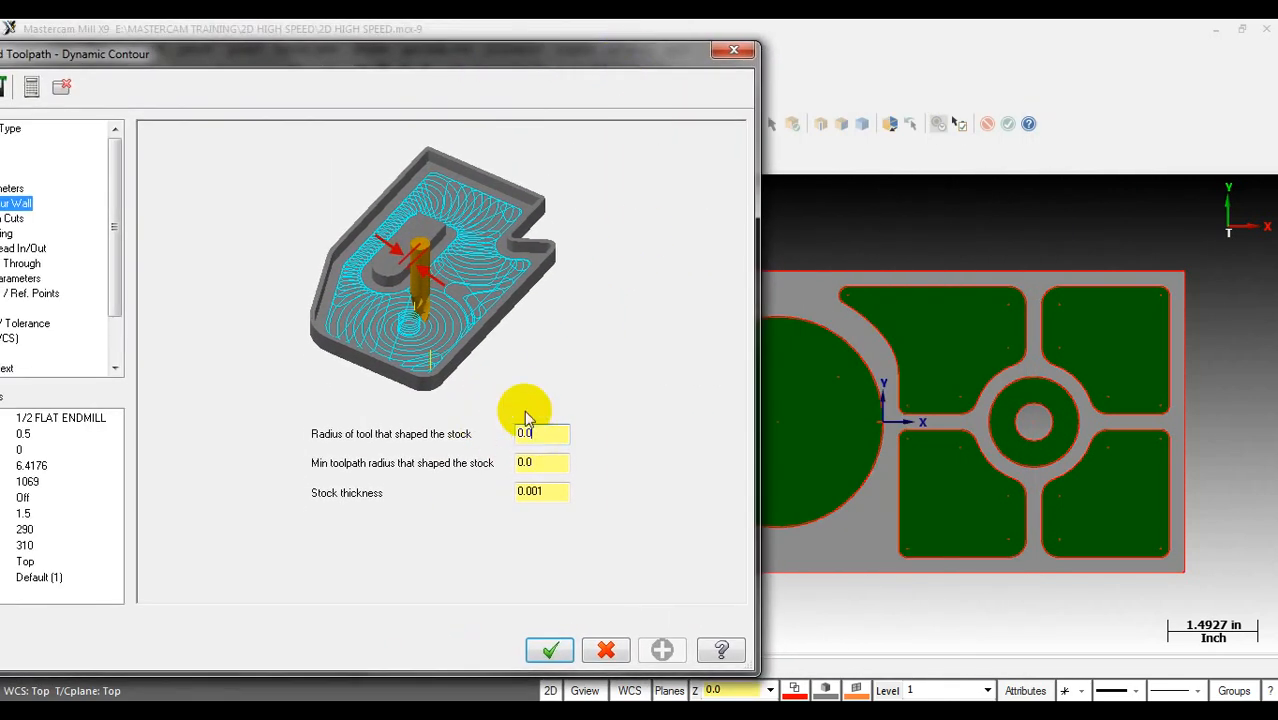
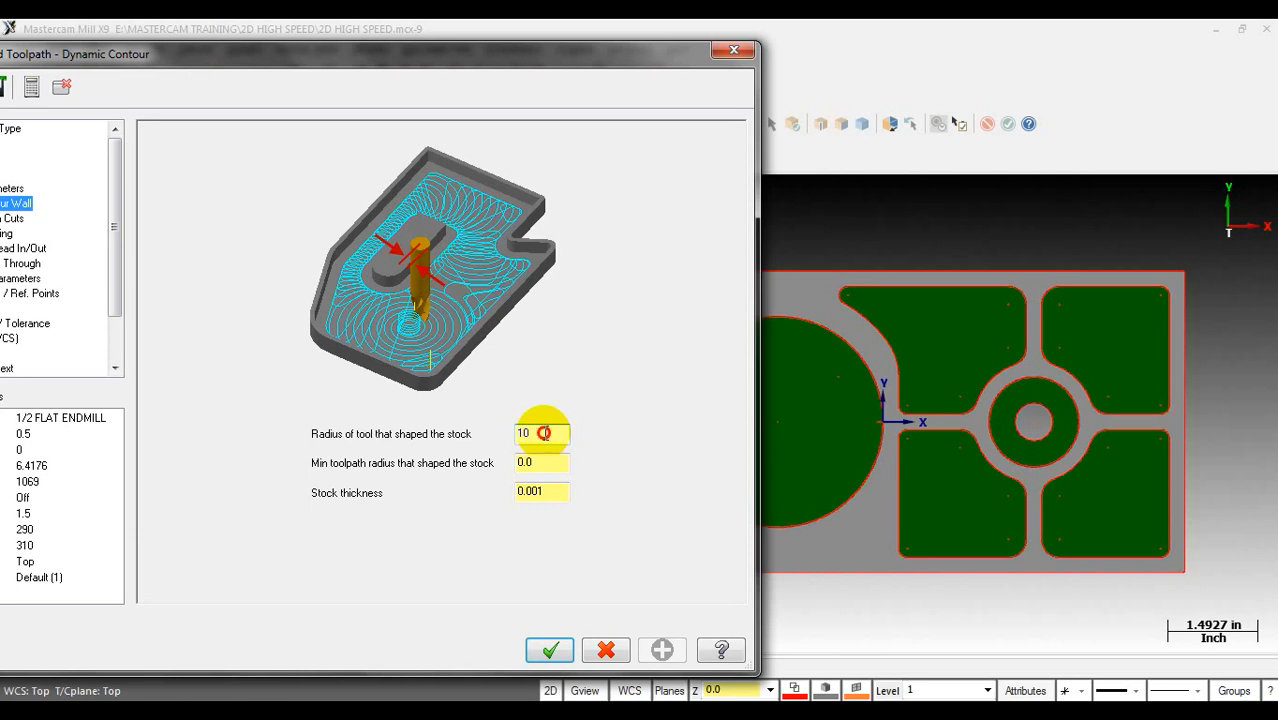
pyautogui.moveTo(560, 42); pyautogui.dragTo(290, 178)
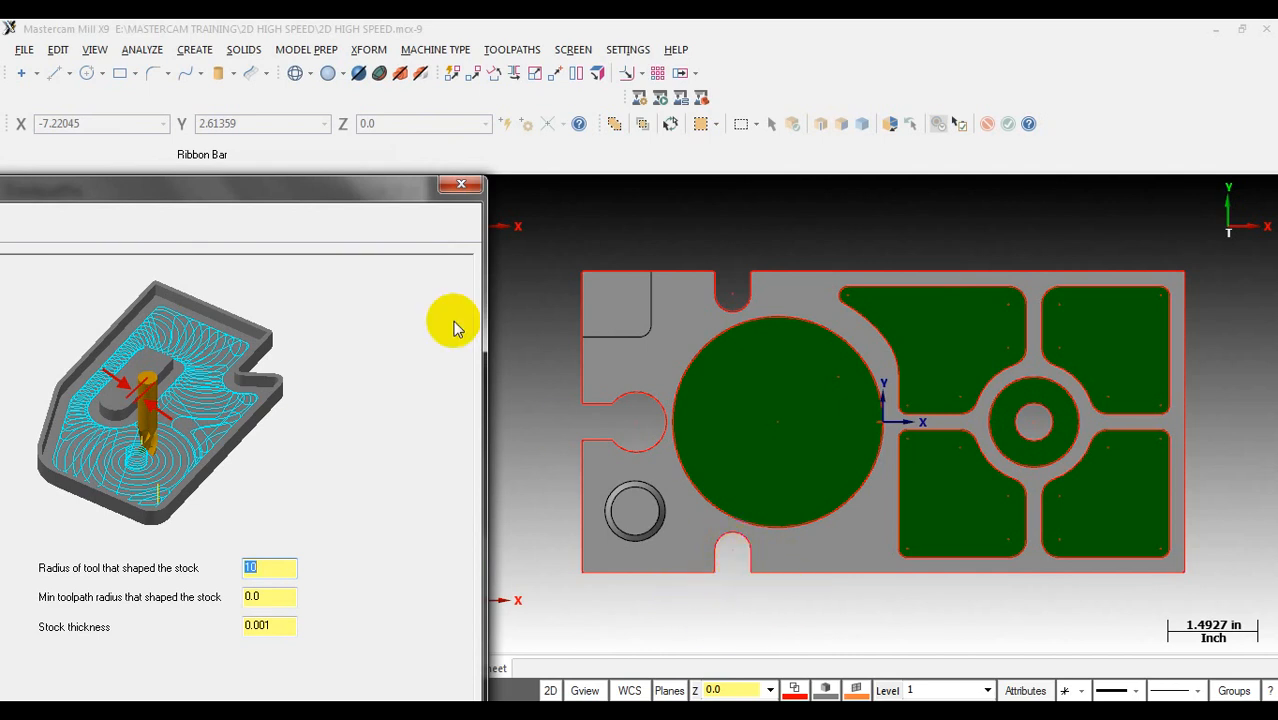
pyautogui.moveTo(415, 197); pyautogui.dragTo(908, 69)
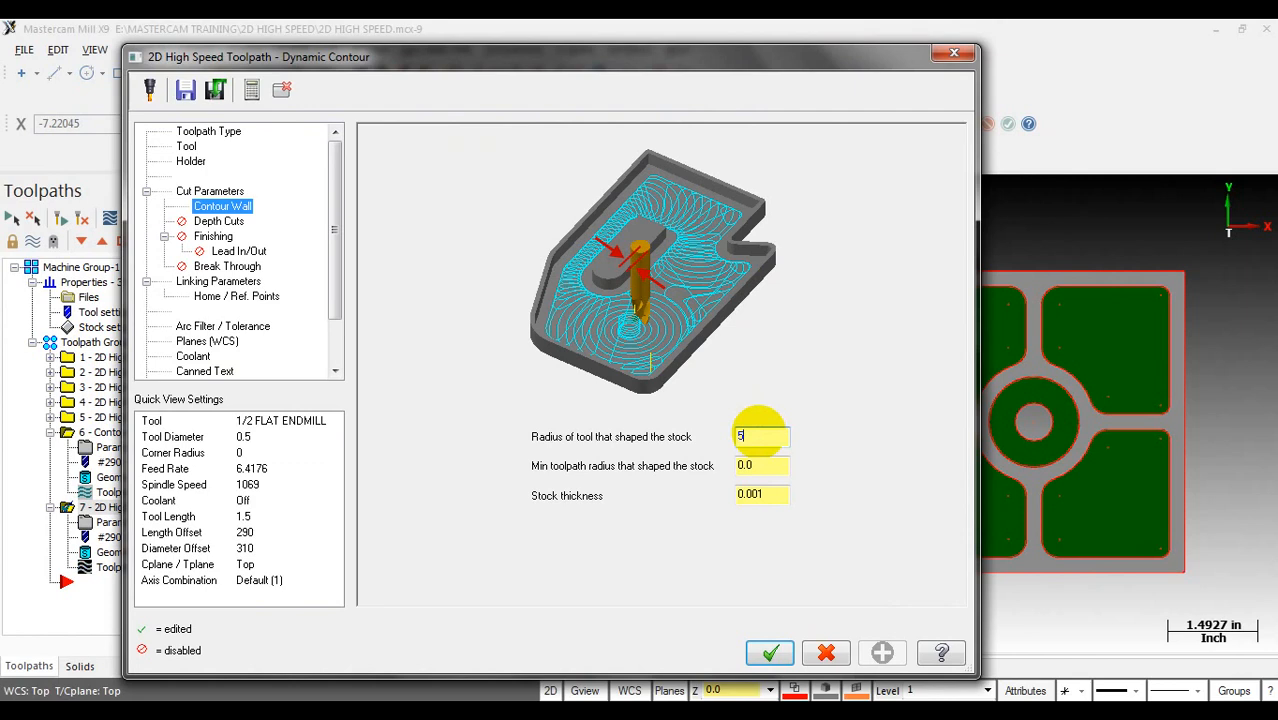
pyautogui.click(761, 461)
pyautogui.moveTo(811, 65); pyautogui.dragTo(318, 108)
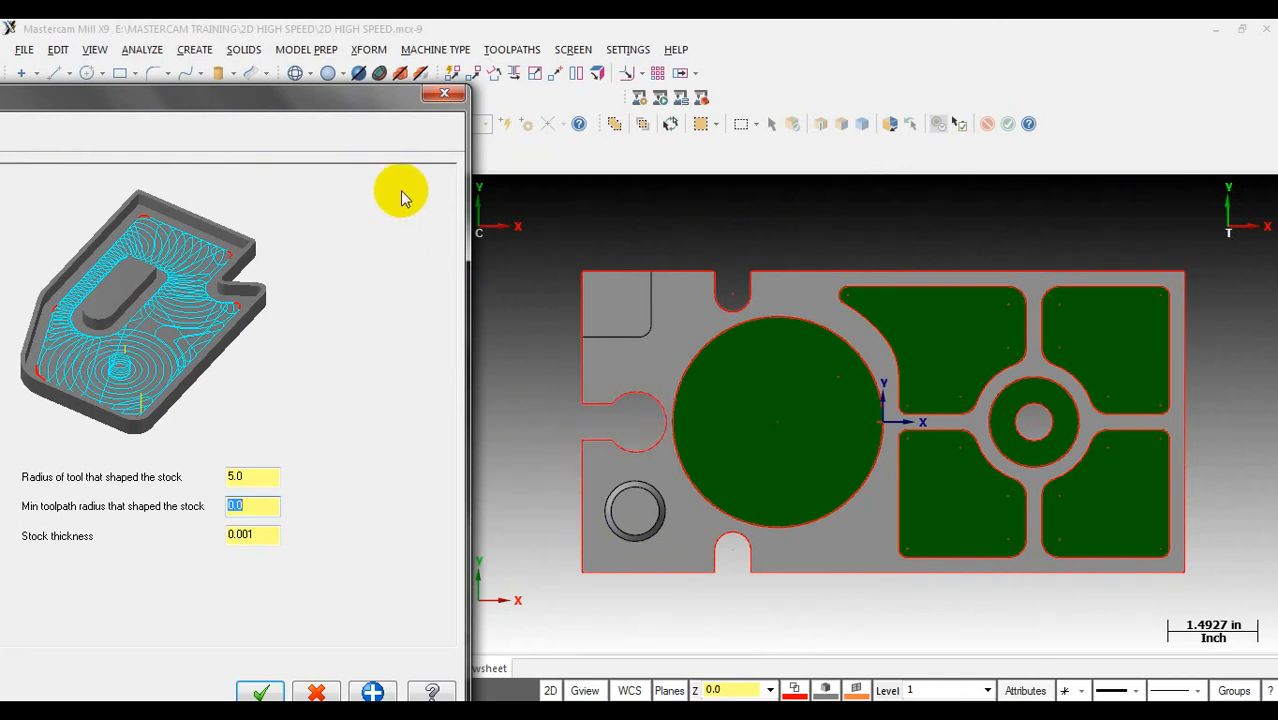
pyautogui.moveTo(368, 97); pyautogui.dragTo(805, 57)
# Step: Review the minimum toolpath radius and stock thickness fields, accept the Dynamic Contour parameters, and regenerate the toolpath
pyautogui.doubleClick(700, 432)
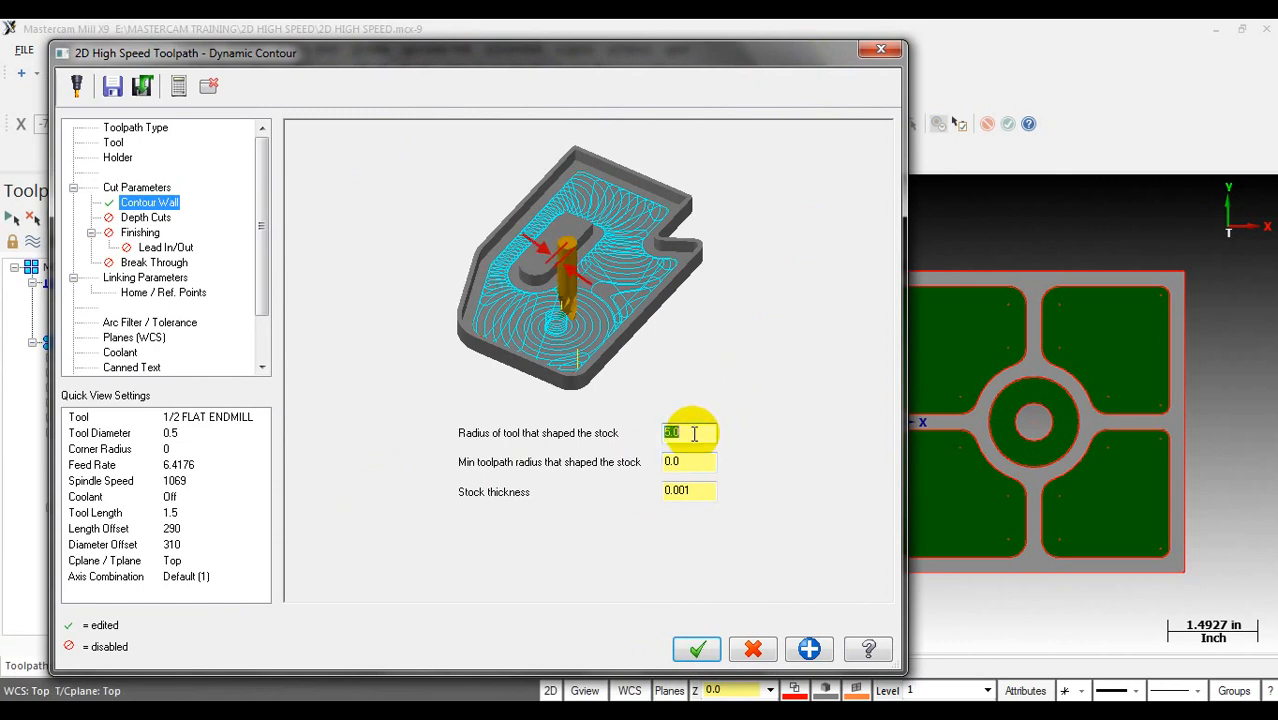
pyautogui.doubleClick(685, 467)
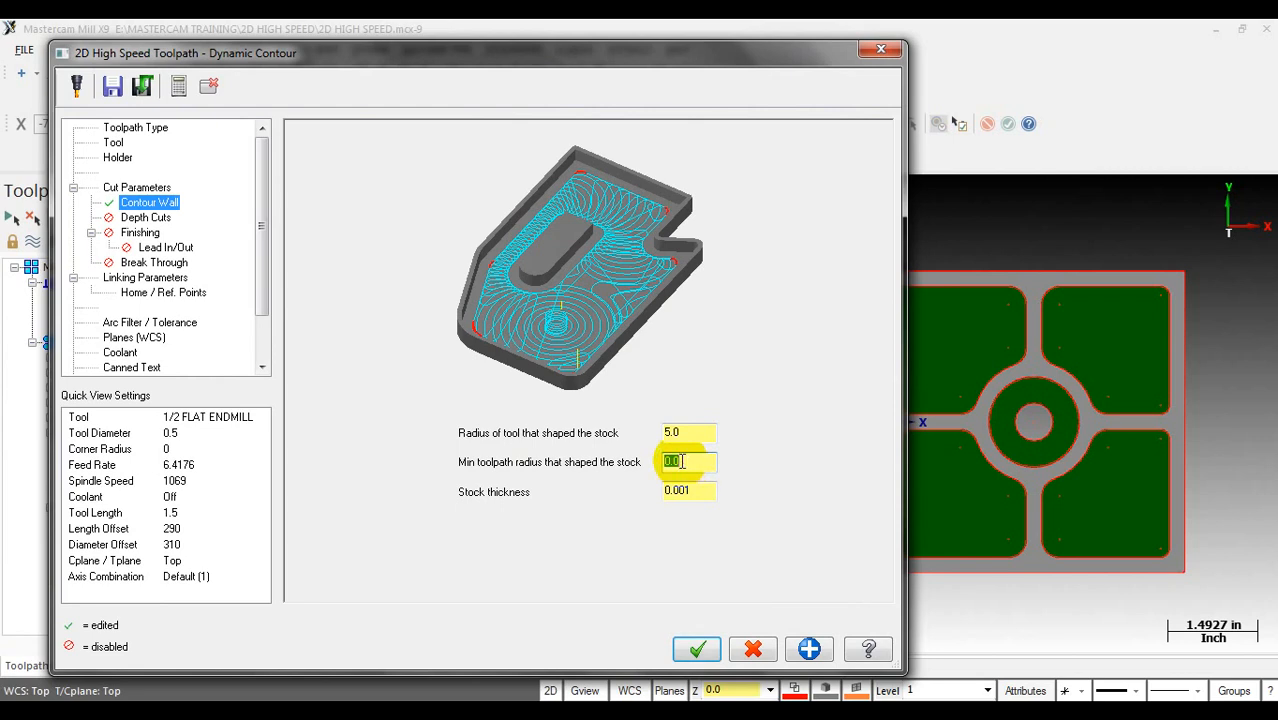
pyautogui.doubleClick(688, 490)
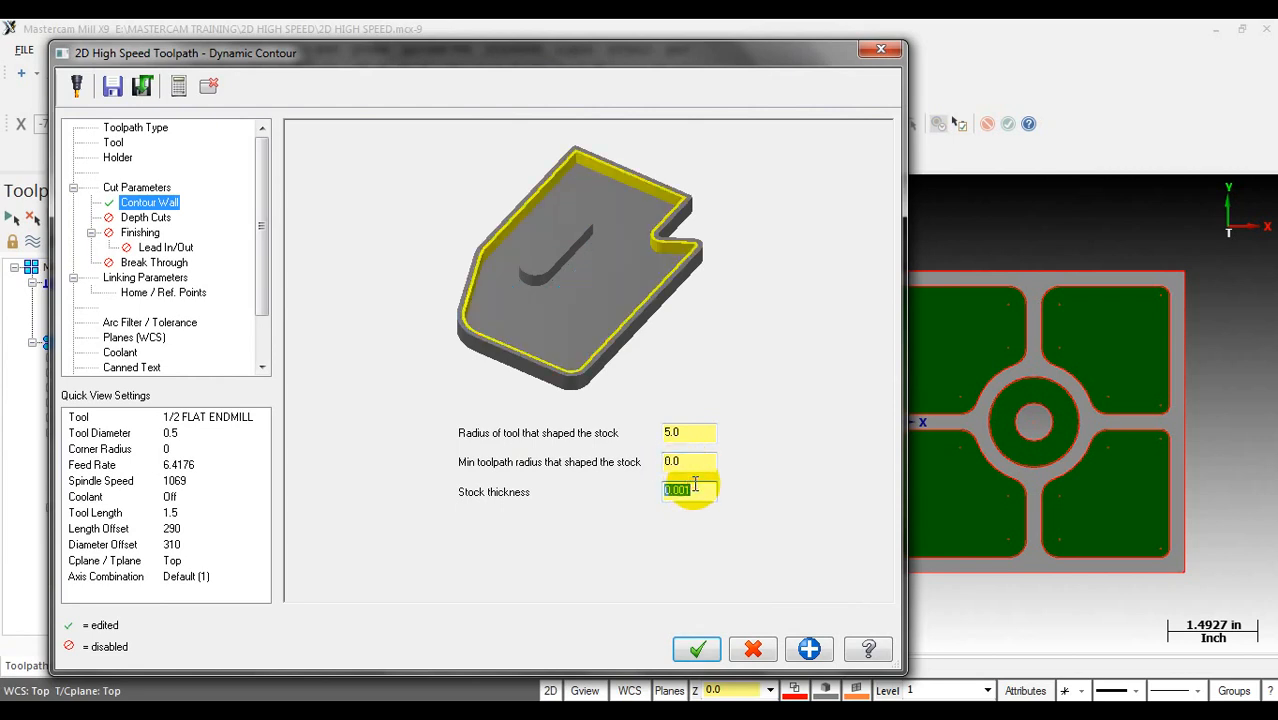
pyautogui.click(125, 278)
pyautogui.click(697, 650)
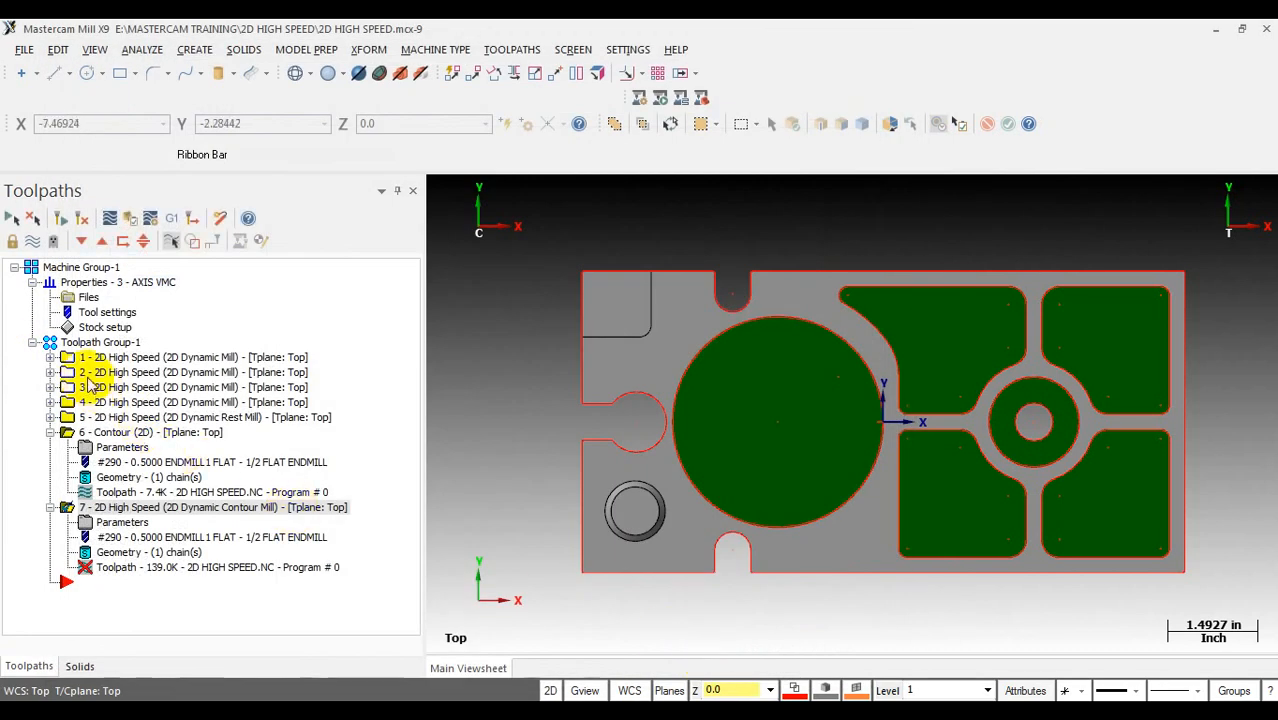
pyautogui.click(57, 219)
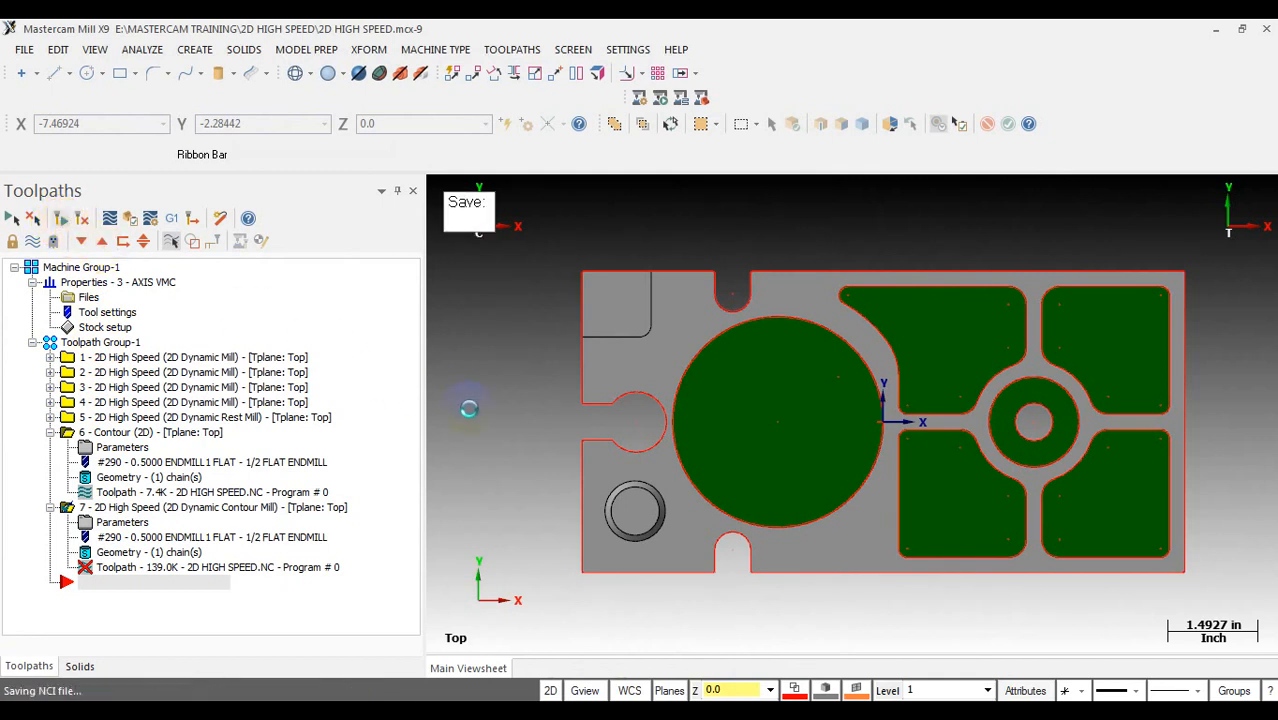
# Step: Backplot the regenerated Dynamic Contour toolpath, examine the motion around the upper-edge slot, and close the backplot
pyautogui.click(178, 567)
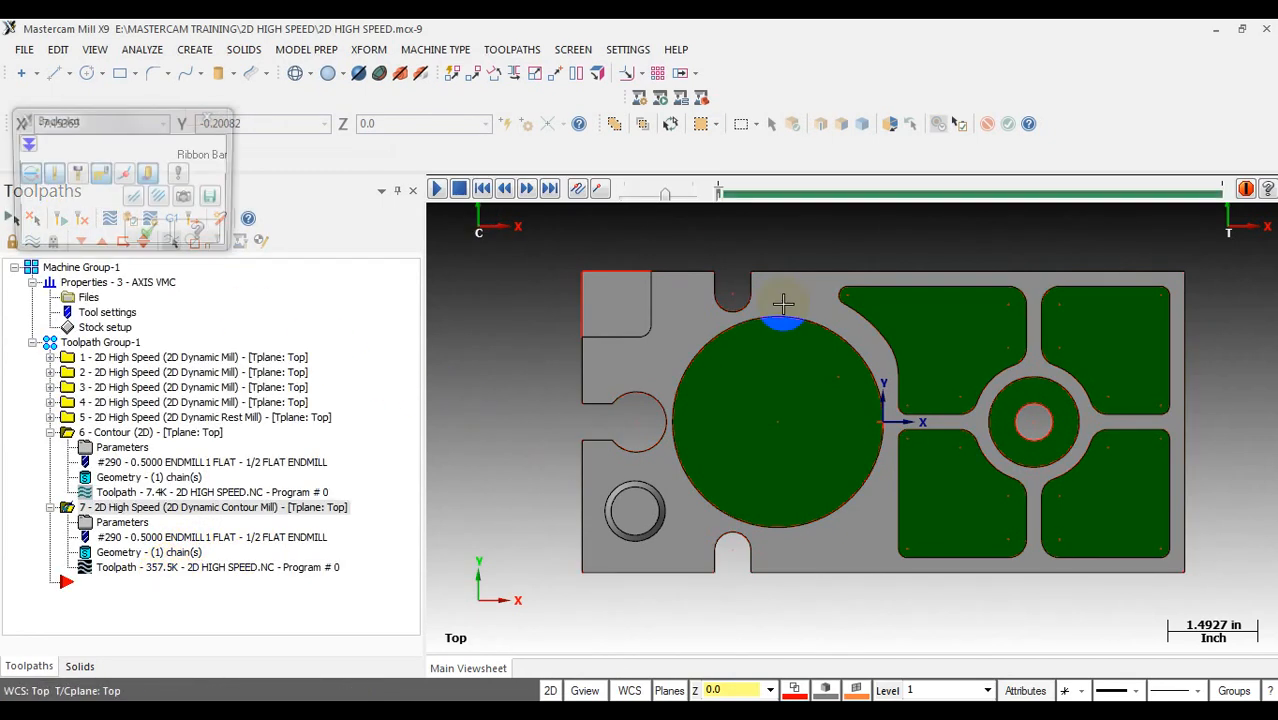
pyautogui.moveTo(716, 200)
pyautogui.mouseDown()
pyautogui.moveTo(1272, 195)
pyautogui.moveTo(1098, 194)
pyautogui.moveTo(1182, 194)
pyautogui.mouseUp()
pyautogui.click(148, 175)
pyautogui.scroll(3, 657, 251)
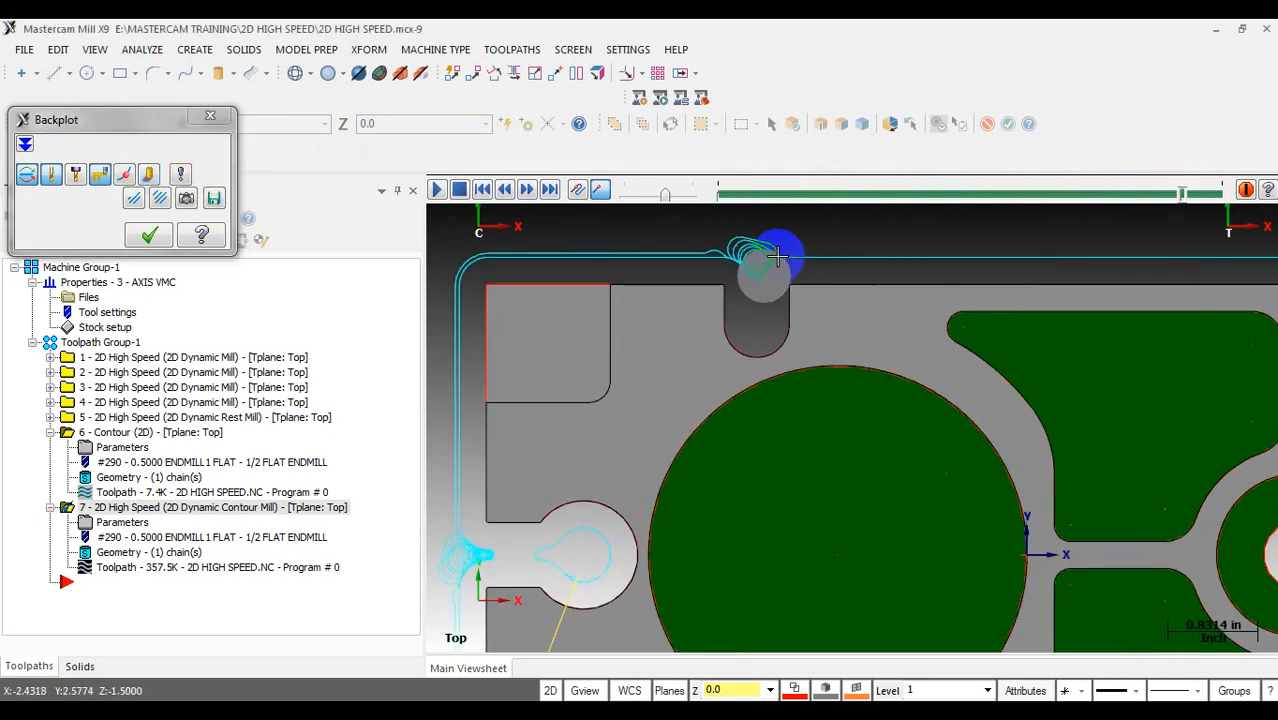
pyautogui.scroll(-2, 778, 260)
pyautogui.scroll(1, 760, 300)
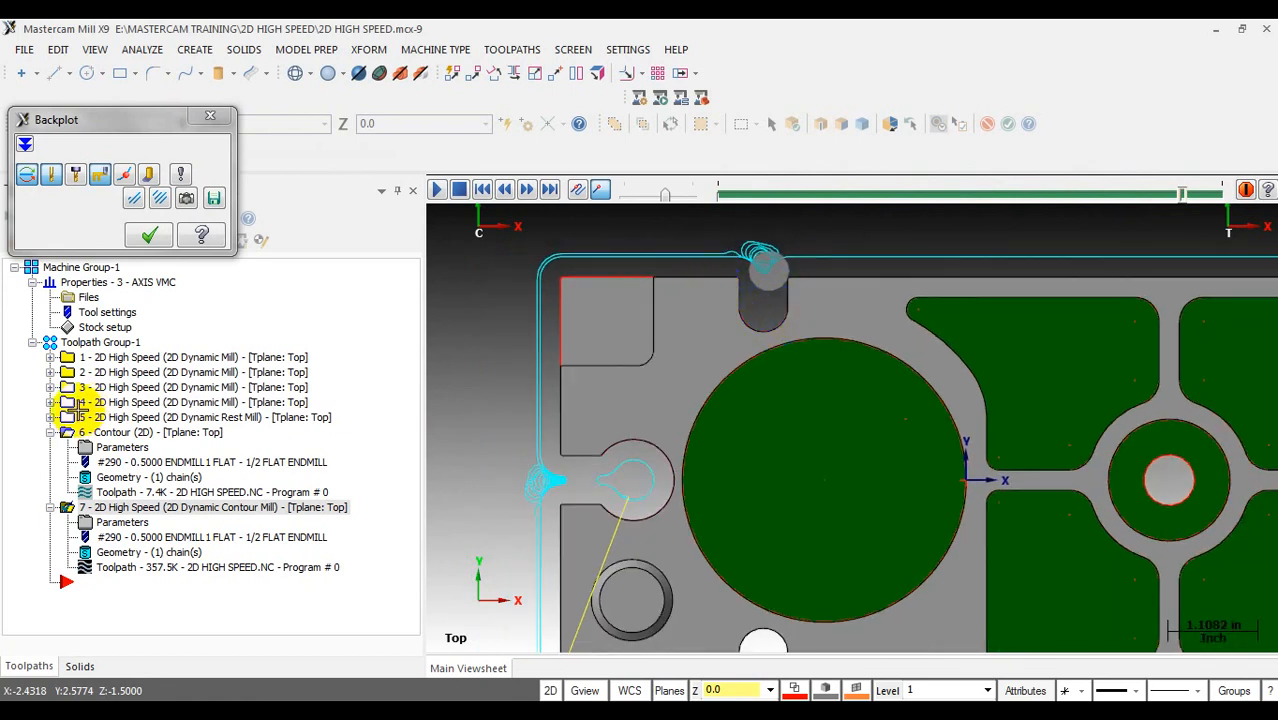
pyautogui.click(149, 234)
# Step: Set the Dynamic Contour's minimum toolpath radius to 0.0125 in the cut parameters and regenerate the operation
pyautogui.click(118, 524)
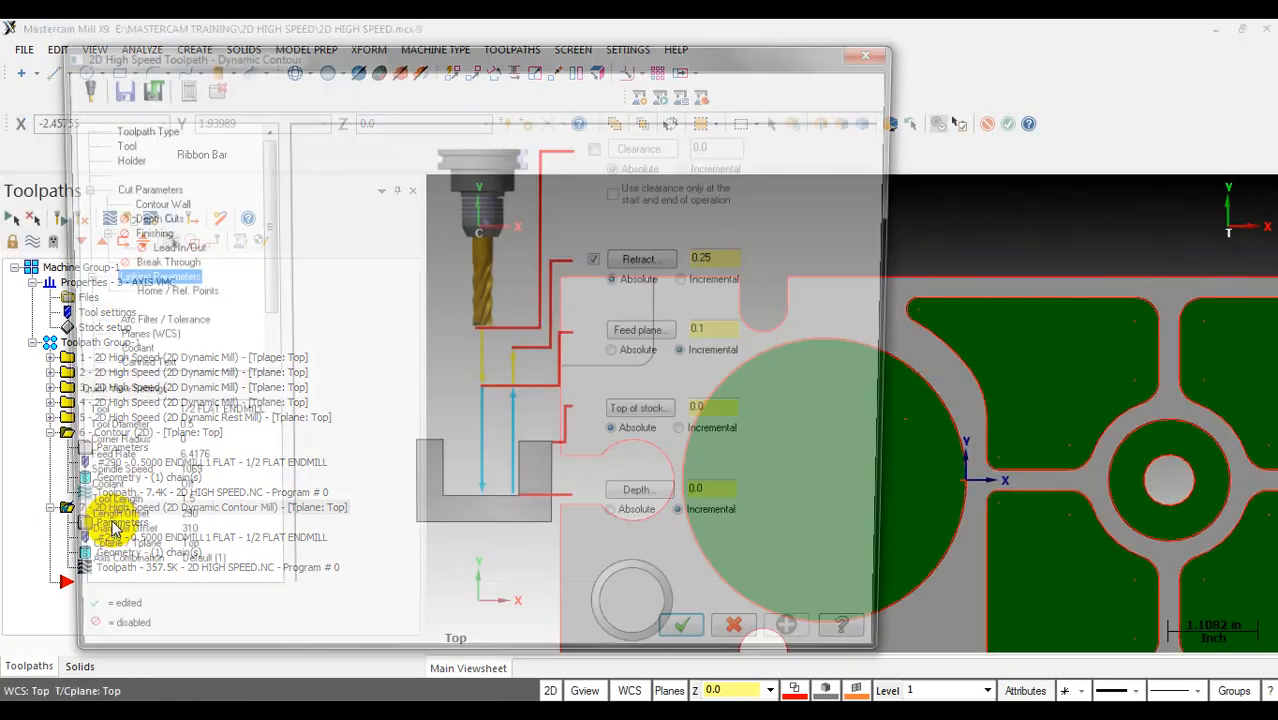
pyautogui.click(130, 204)
pyautogui.click(138, 187)
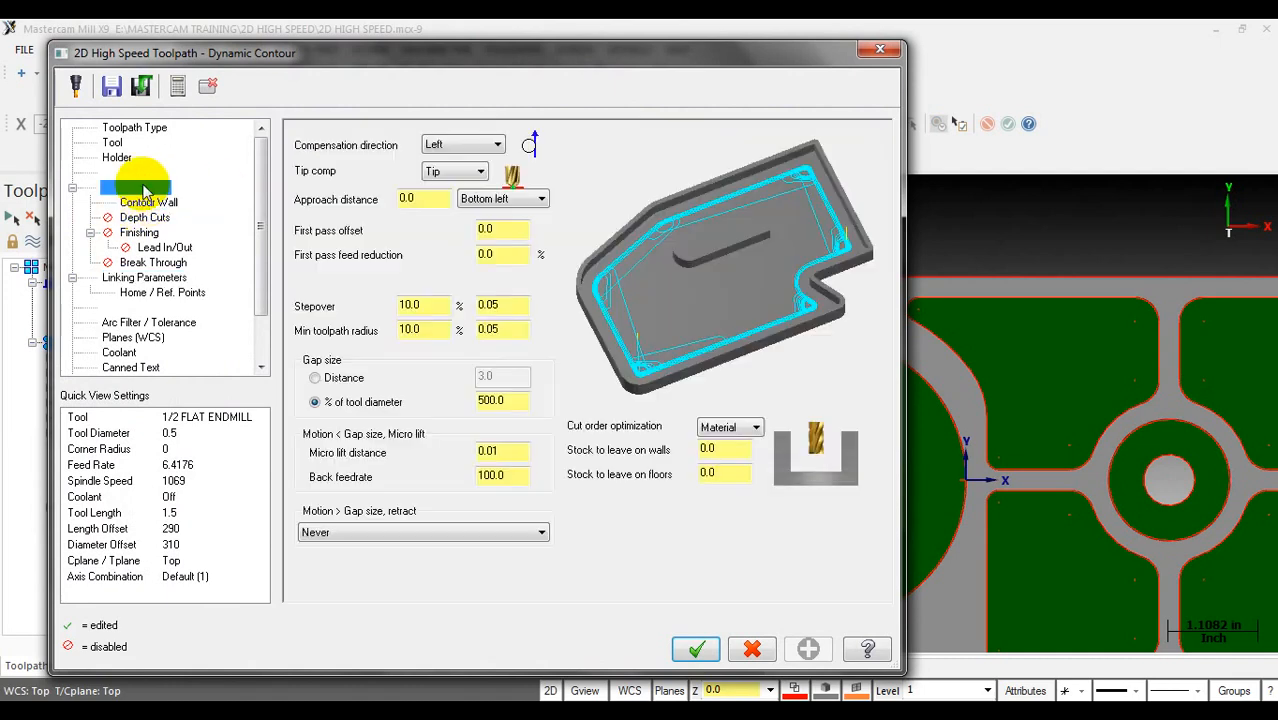
pyautogui.click(486, 329)
pyautogui.write('0.0125')
pyautogui.click(696, 649)
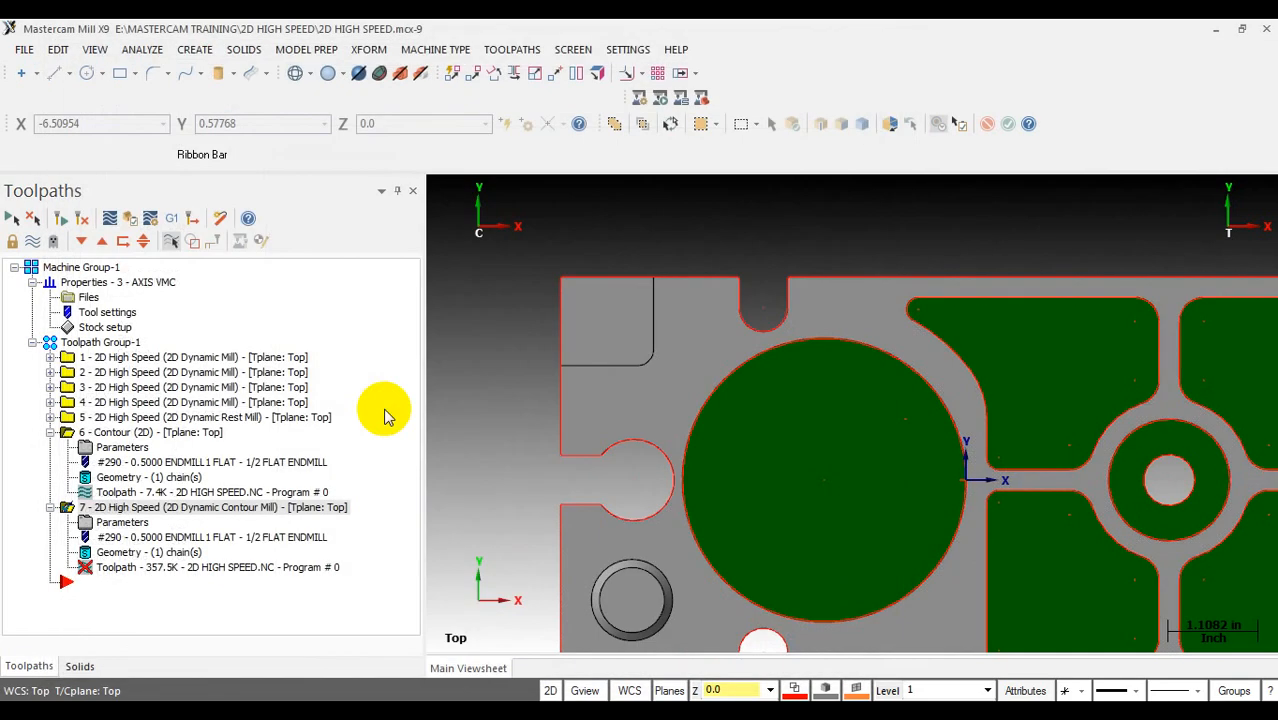
pyautogui.scroll(-1, 490, 346)
pyautogui.click(61, 220)
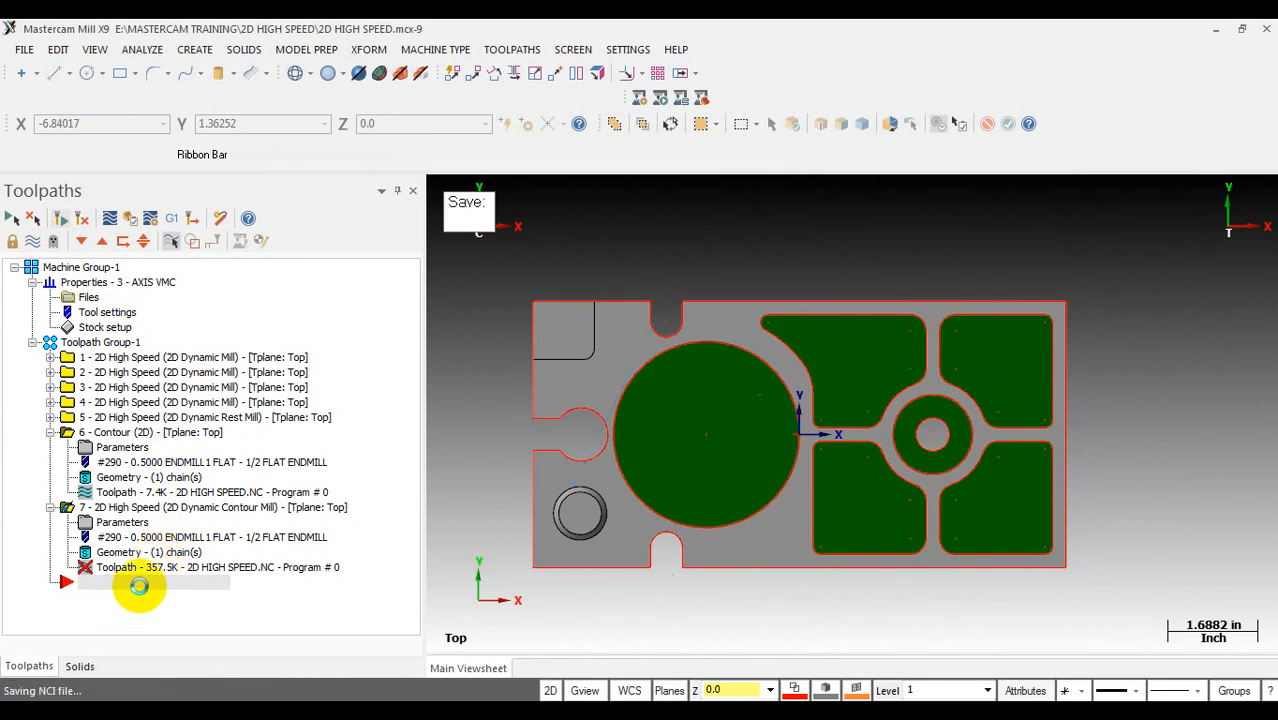
# Step: Backplot the Dynamic Contour, examining the tool's path along the lower edge and around the whole profile, and close the backplot
pyautogui.click(118, 567)
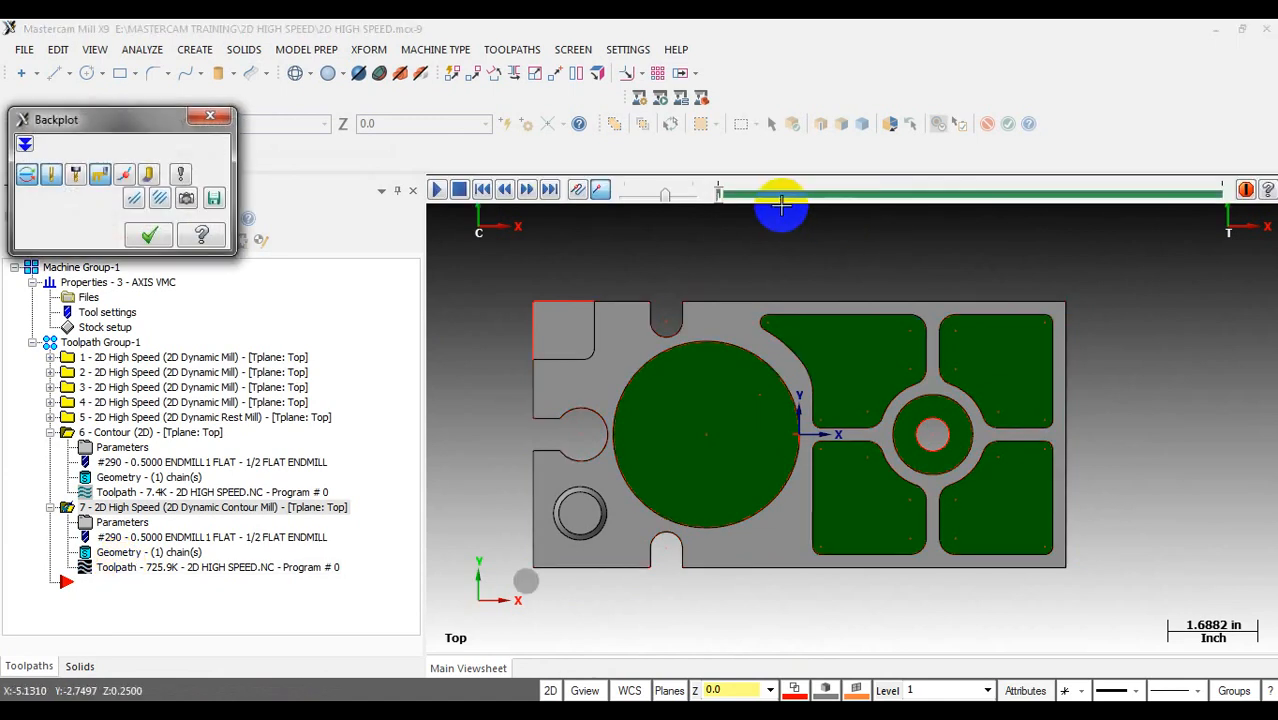
pyautogui.moveTo(714, 192)
pyautogui.mouseDown()
pyautogui.moveTo(1258, 213)
pyautogui.moveTo(665, 202)
pyautogui.moveTo(797, 208)
pyautogui.mouseUp()
pyautogui.scroll(3, 645, 590)
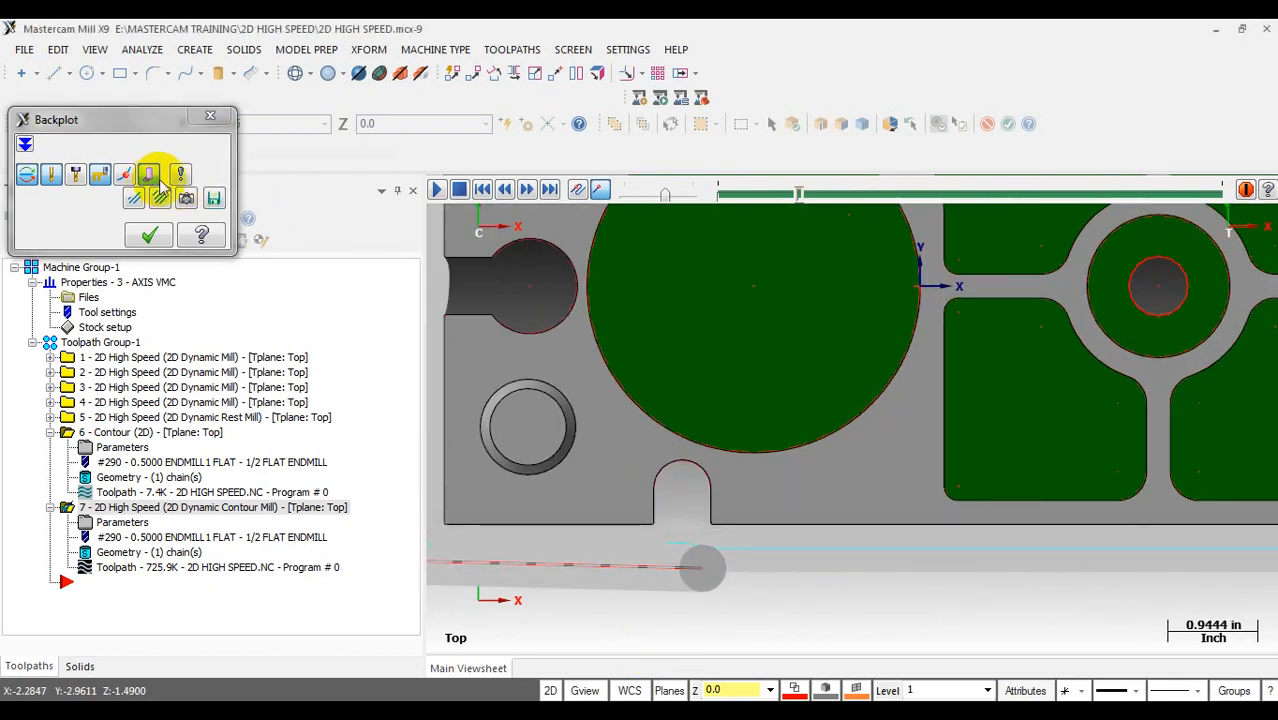
pyautogui.scroll(-3, 730, 571)
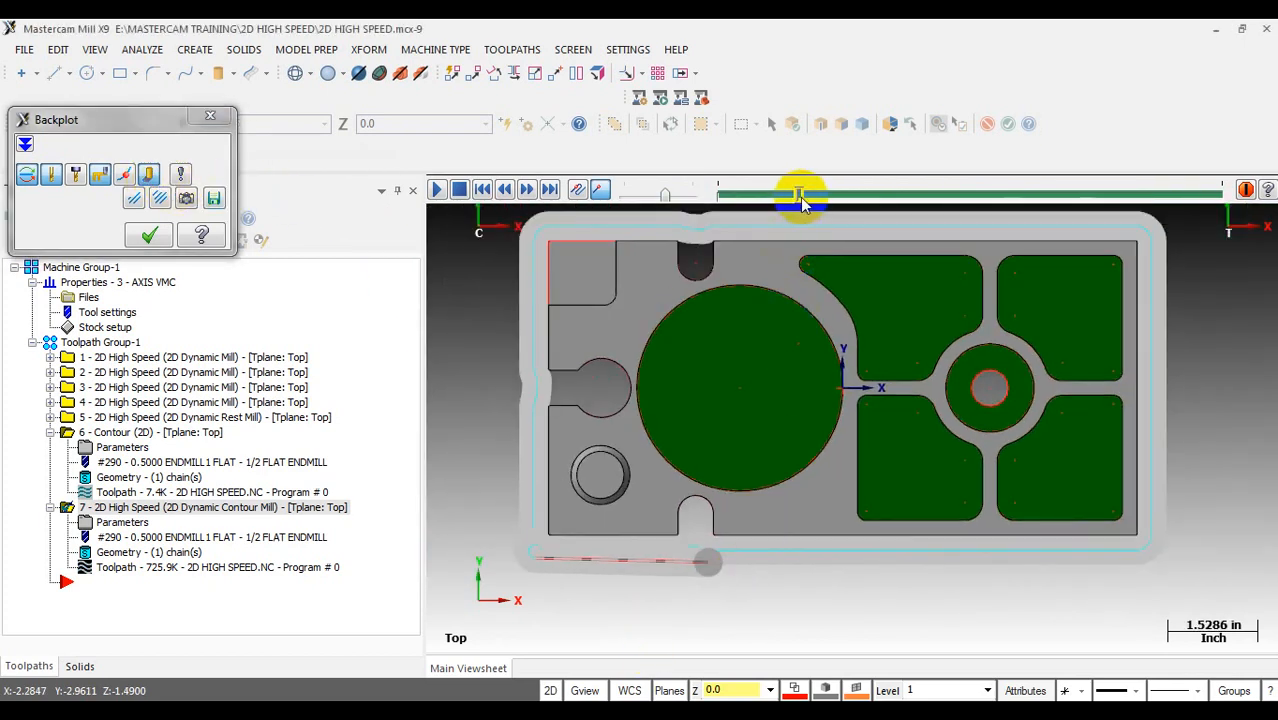
pyautogui.moveTo(800, 200); pyautogui.dragTo(1175, 205)
pyautogui.click(210, 115)
# Step: Switch the Dynamic Contour operation to the 1/4 flat endmill and regenerate its toolpath
pyautogui.click(118, 522)
pyautogui.click(111, 142)
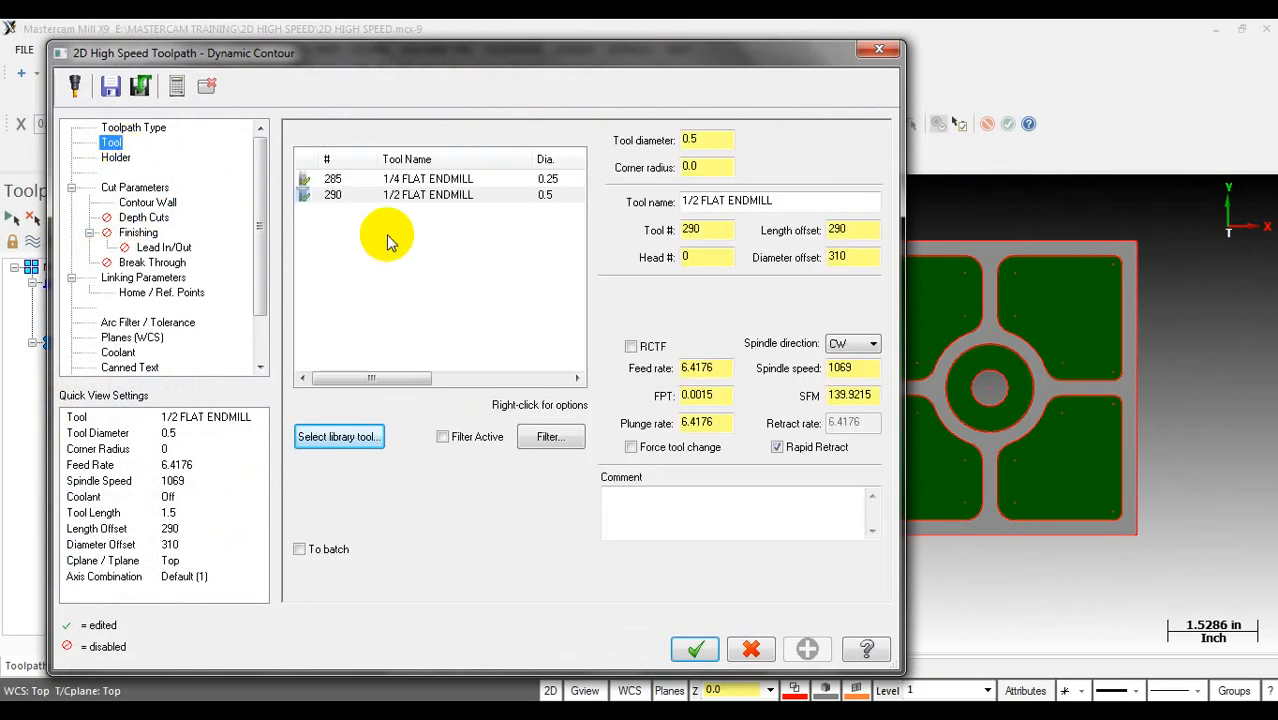
pyautogui.click(424, 179)
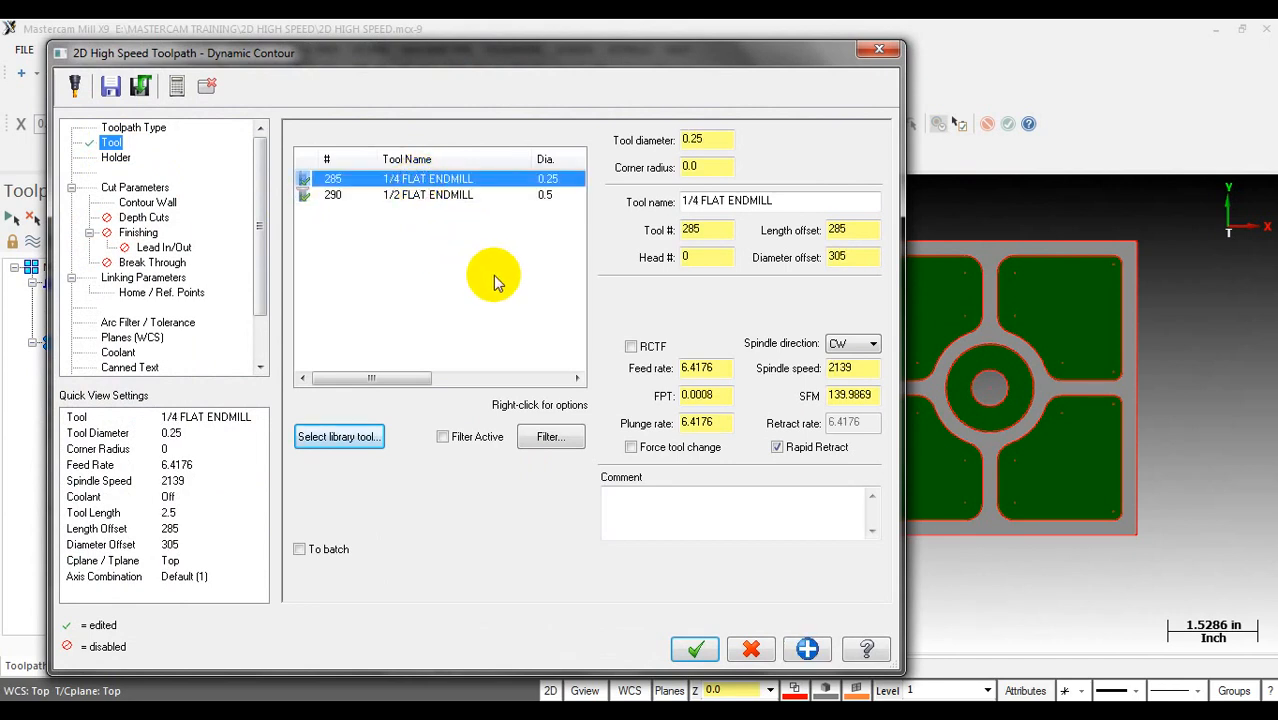
pyautogui.click(695, 650)
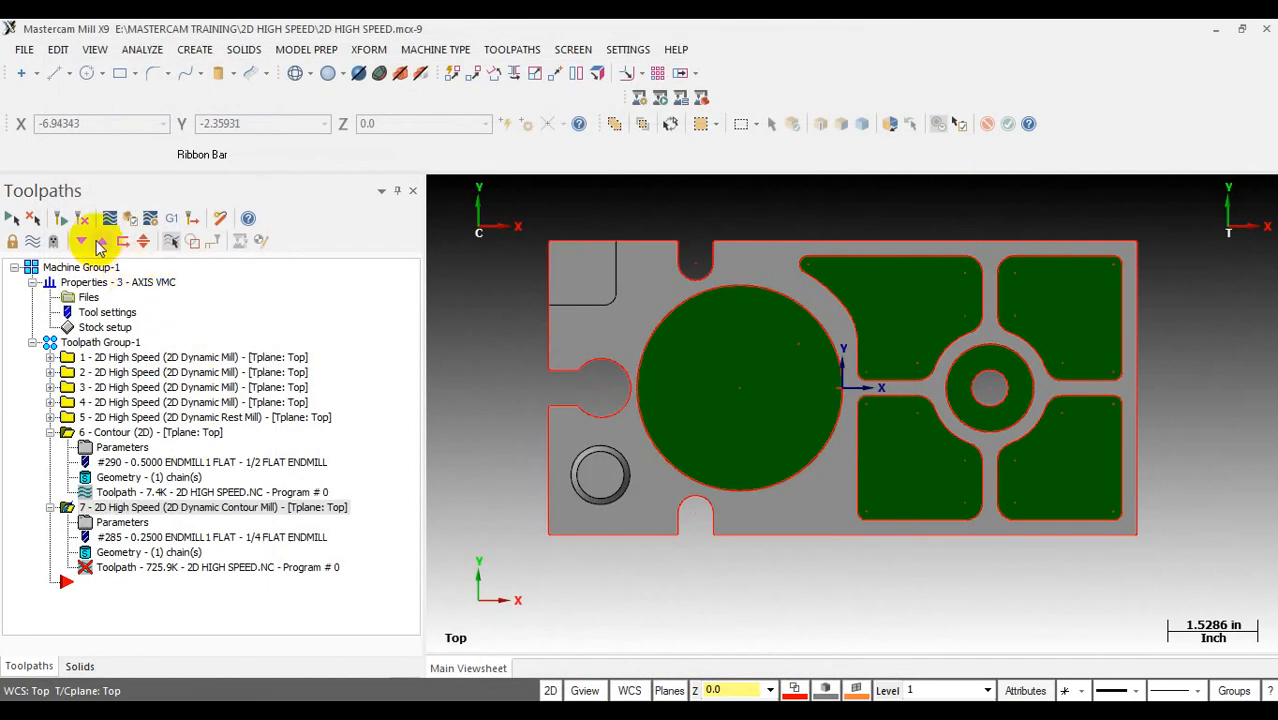
pyautogui.click(61, 218)
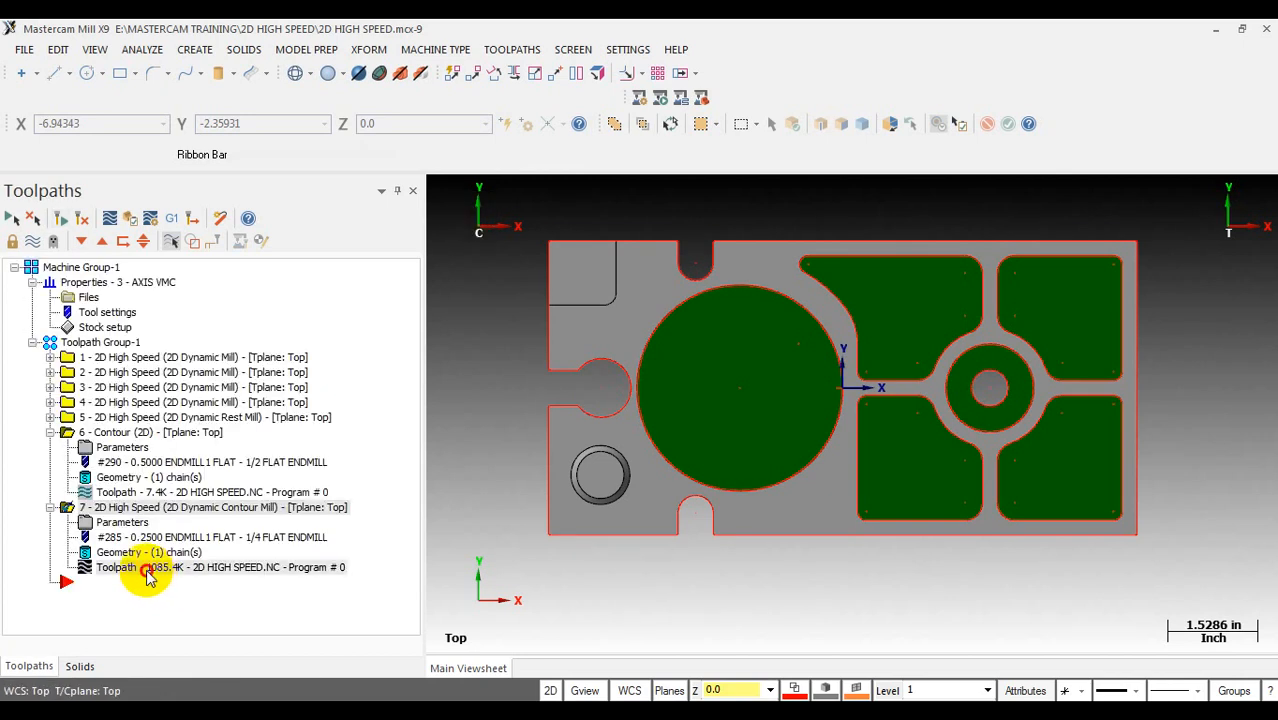
# Step: Backplot the 1/4 endmill toolpath to its end, check how it clears the three edge slots, and close the backplot
pyautogui.click(172, 566)
pyautogui.moveTo(725, 203)
pyautogui.mouseDown()
pyautogui.moveTo(919, 178)
pyautogui.moveTo(1252, 171)
pyautogui.mouseUp()
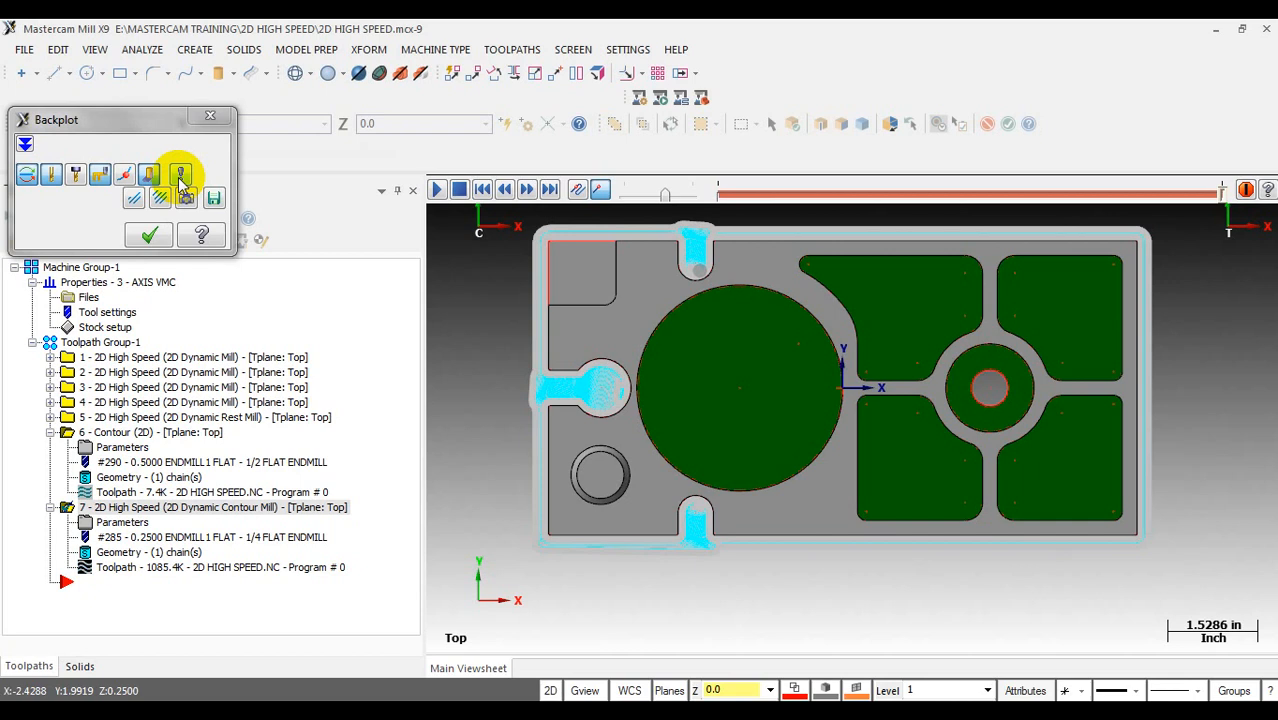
pyautogui.click(210, 116)
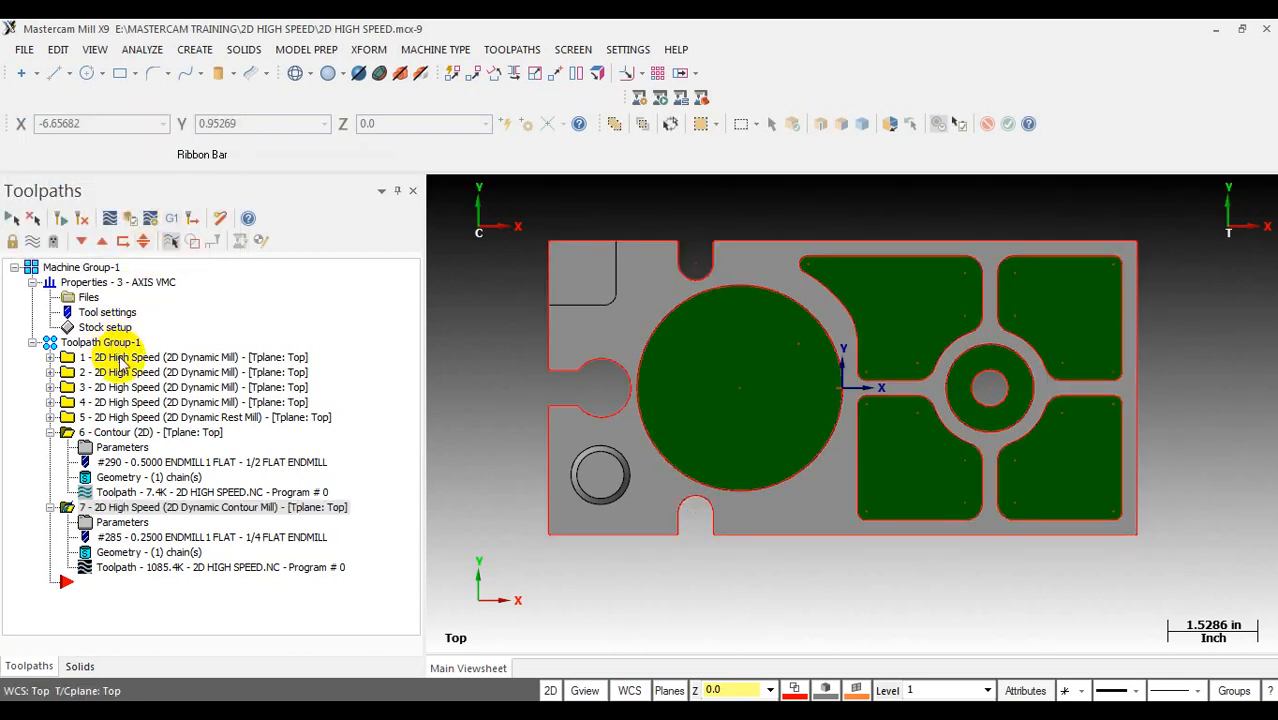
# Step: Verify operations 1 and 7 together in Mastercam Simulator, advancing the simulation to the start of the Dynamic Contour operation
pyautogui.click(120, 358)
pyautogui.click(128, 222)
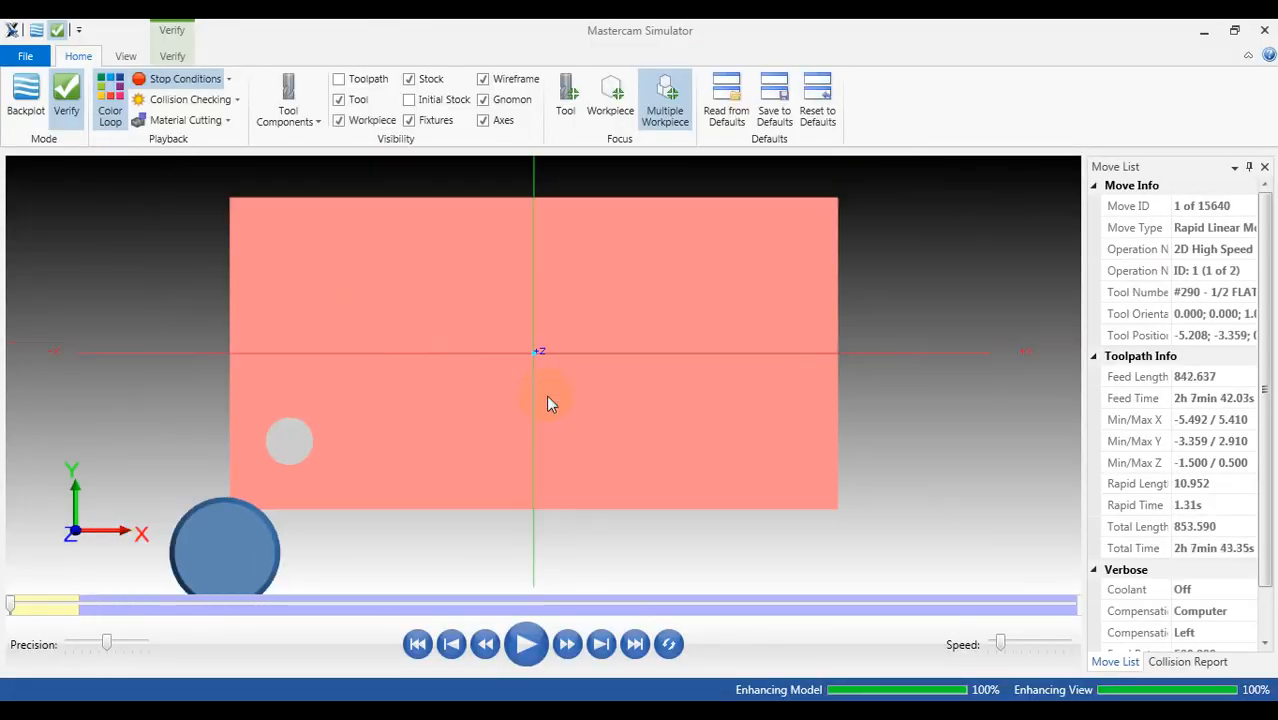
pyautogui.click(601, 643)
pyautogui.scroll(3, 494, 513)
pyautogui.scroll(-3, 494, 513)
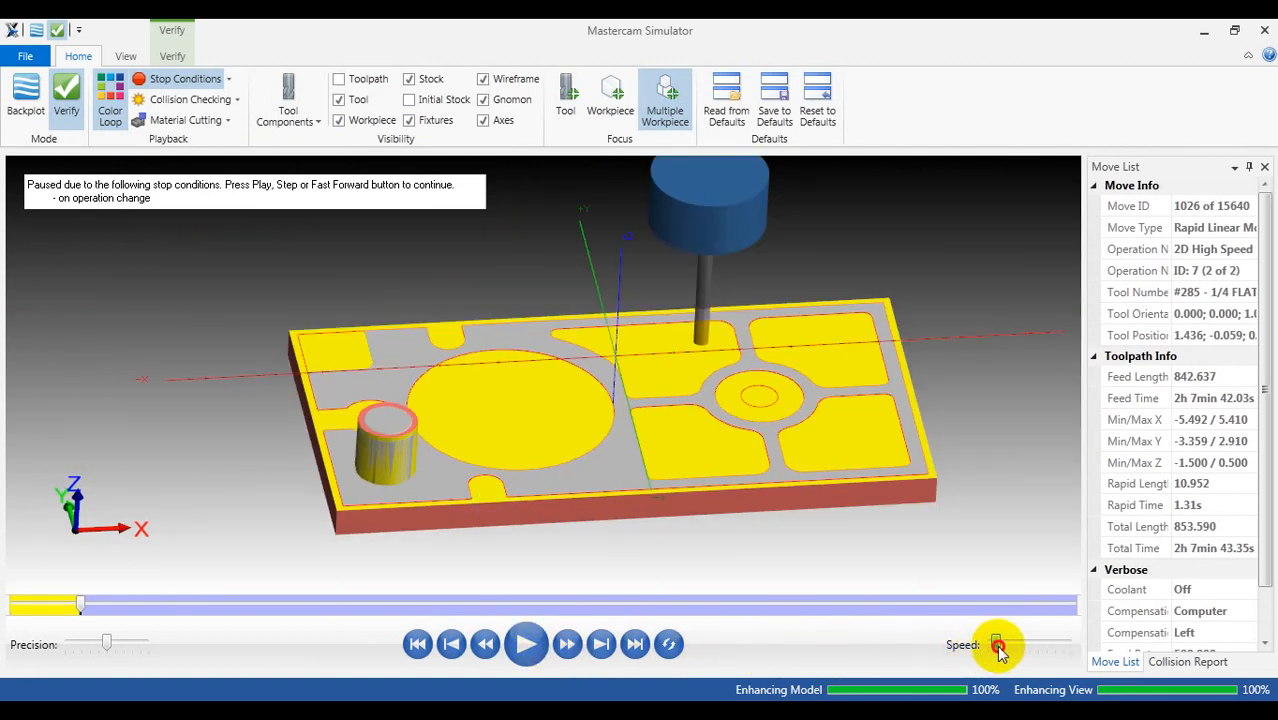
# Step: Play the Dynamic Contour simulation and examine how the 1/4 flat endmill cuts the outer profile and the edge slots
pyautogui.click(528, 644)
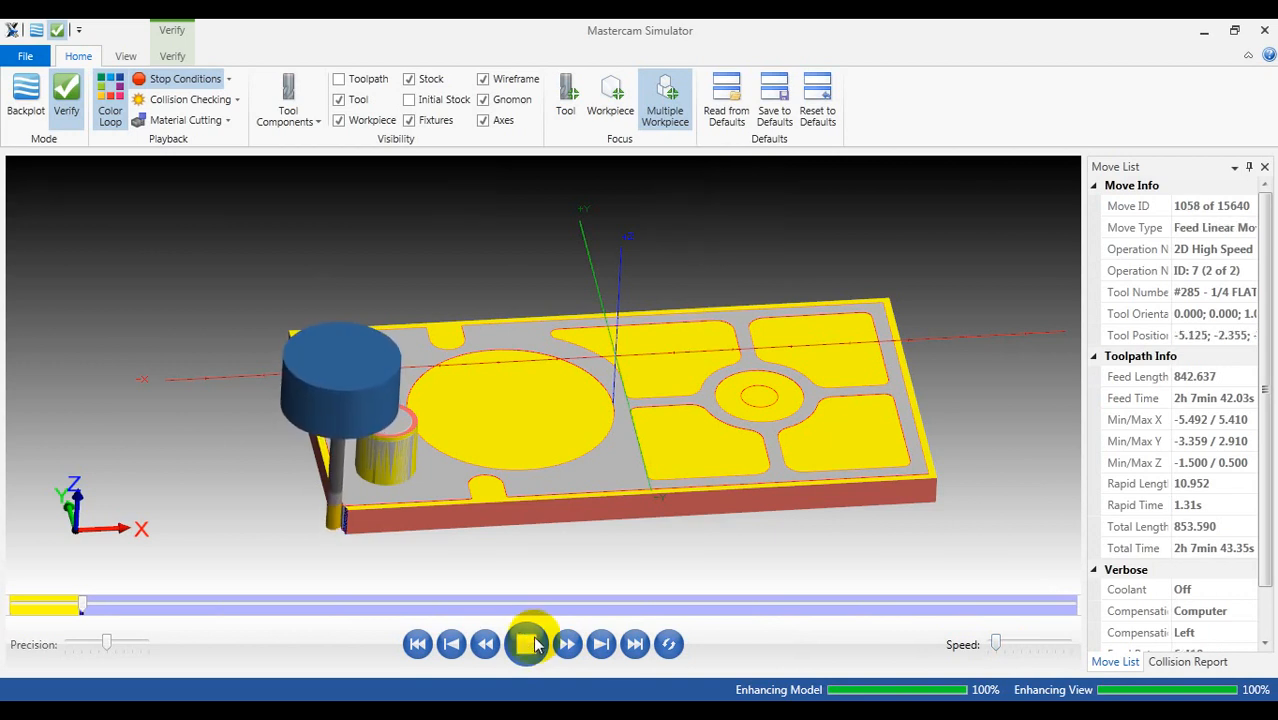
pyautogui.scroll(5, 366, 475)
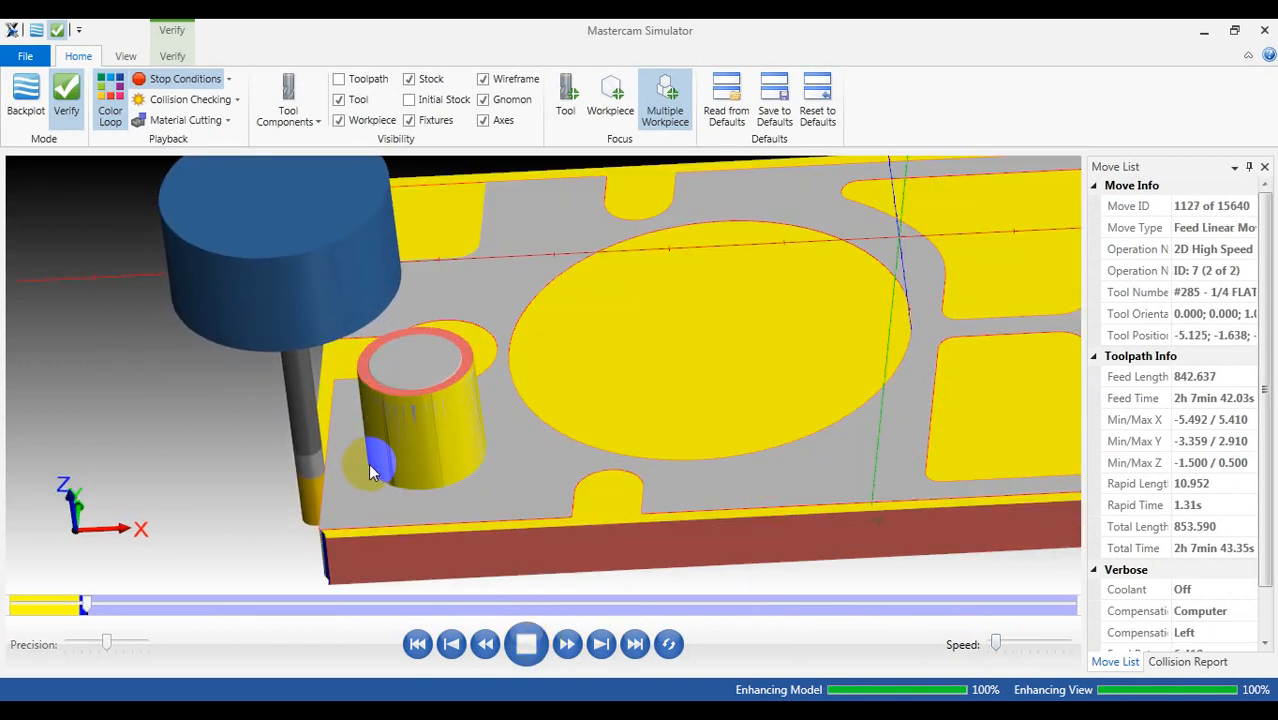
pyautogui.scroll(-2, 368, 464)
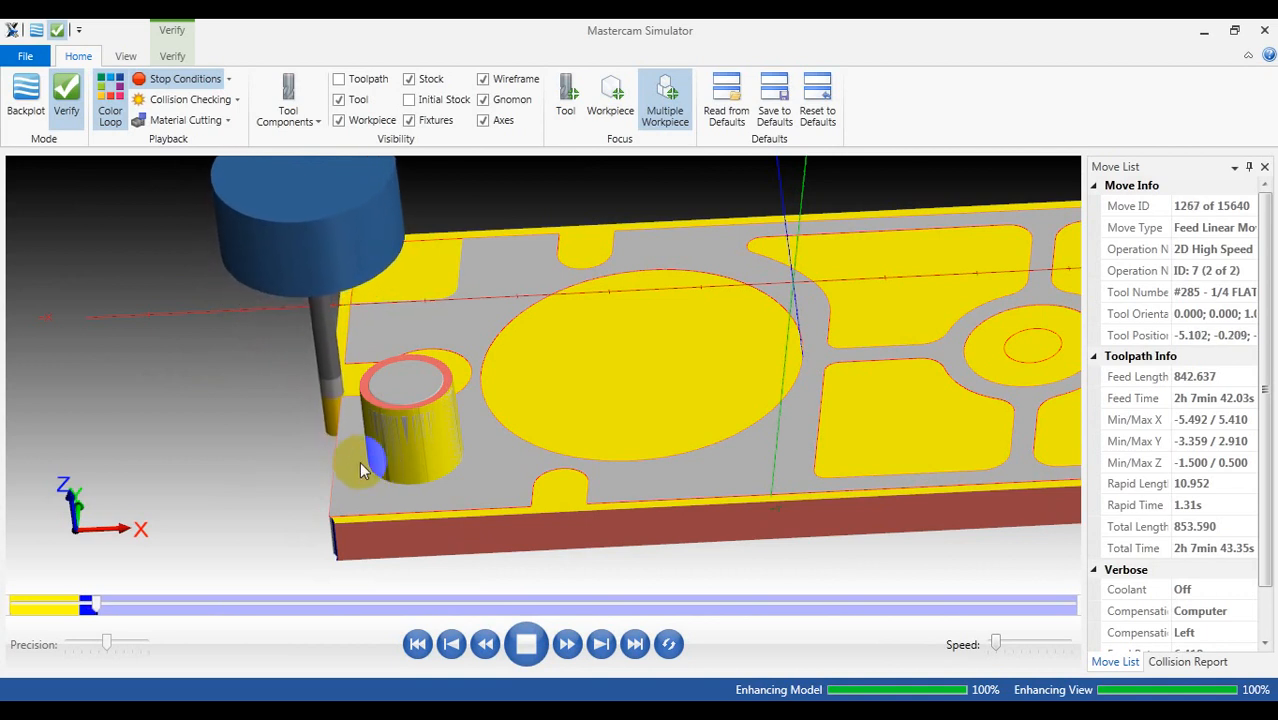
pyautogui.moveTo(362, 442)
pyautogui.mouseDown(button='middle')
pyautogui.moveTo(379, 448)
pyautogui.moveTo(358, 447)
pyautogui.mouseUp(button='middle')
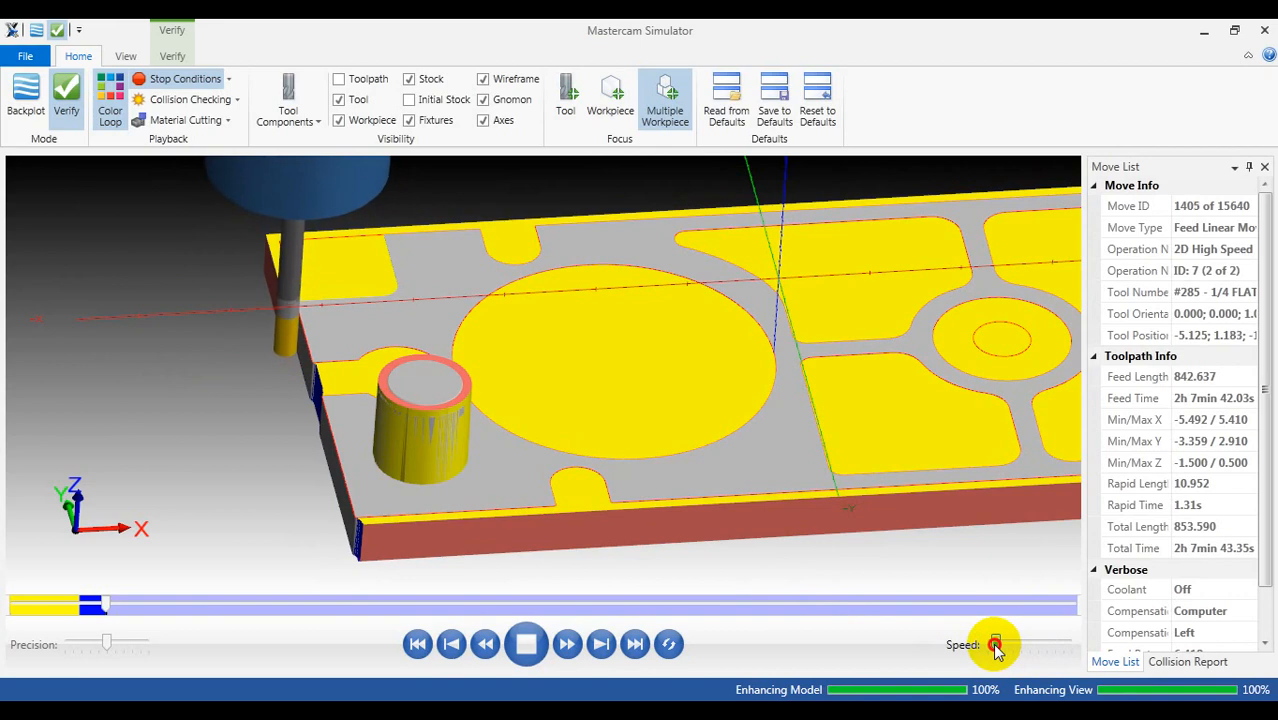
pyautogui.moveTo(1000, 645); pyautogui.dragTo(1008, 648)
pyautogui.moveTo(608, 456); pyautogui.dragTo(472, 440, button='middle')
pyautogui.scroll(-3, 461, 334)
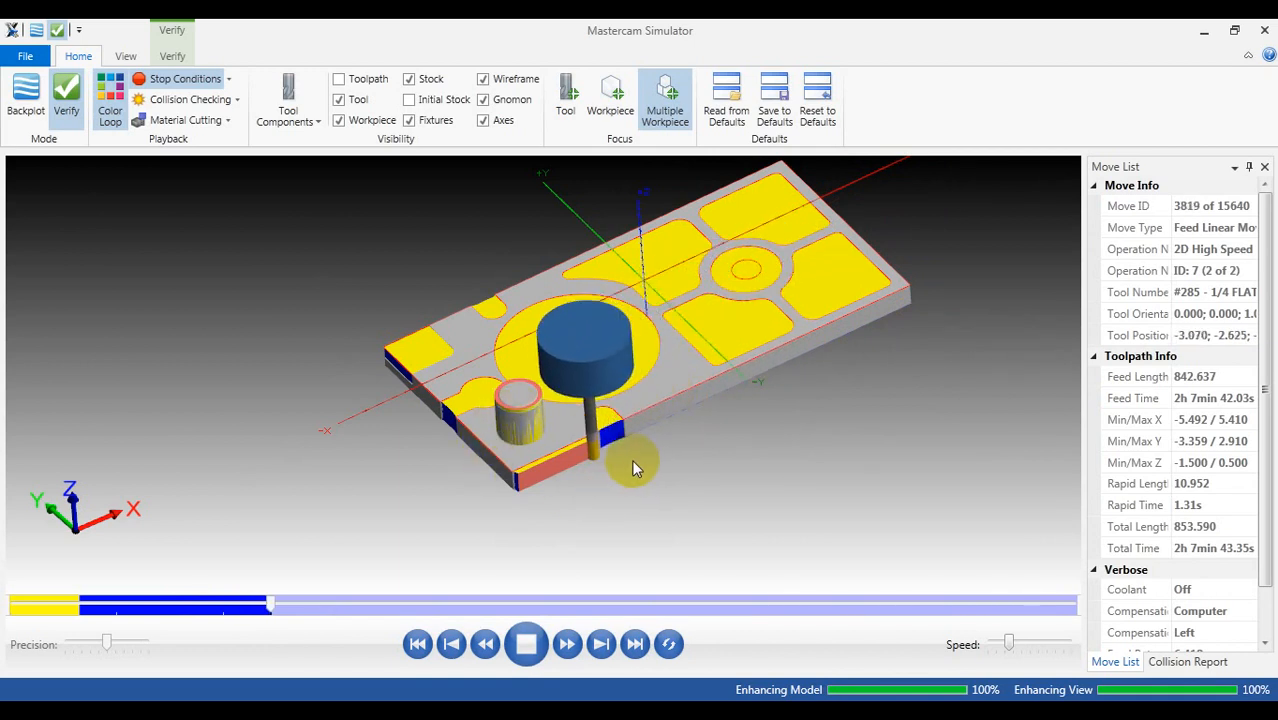
pyautogui.scroll(3, 597, 455)
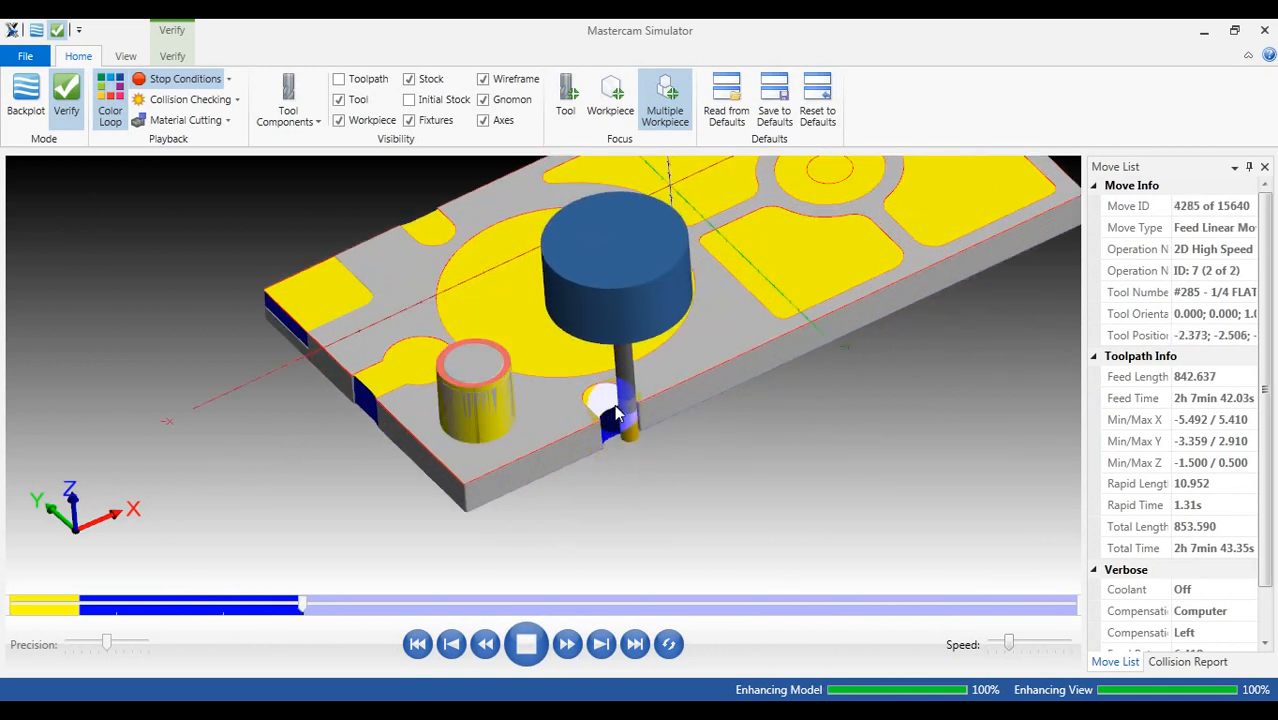
pyautogui.scroll(2, 615, 418)
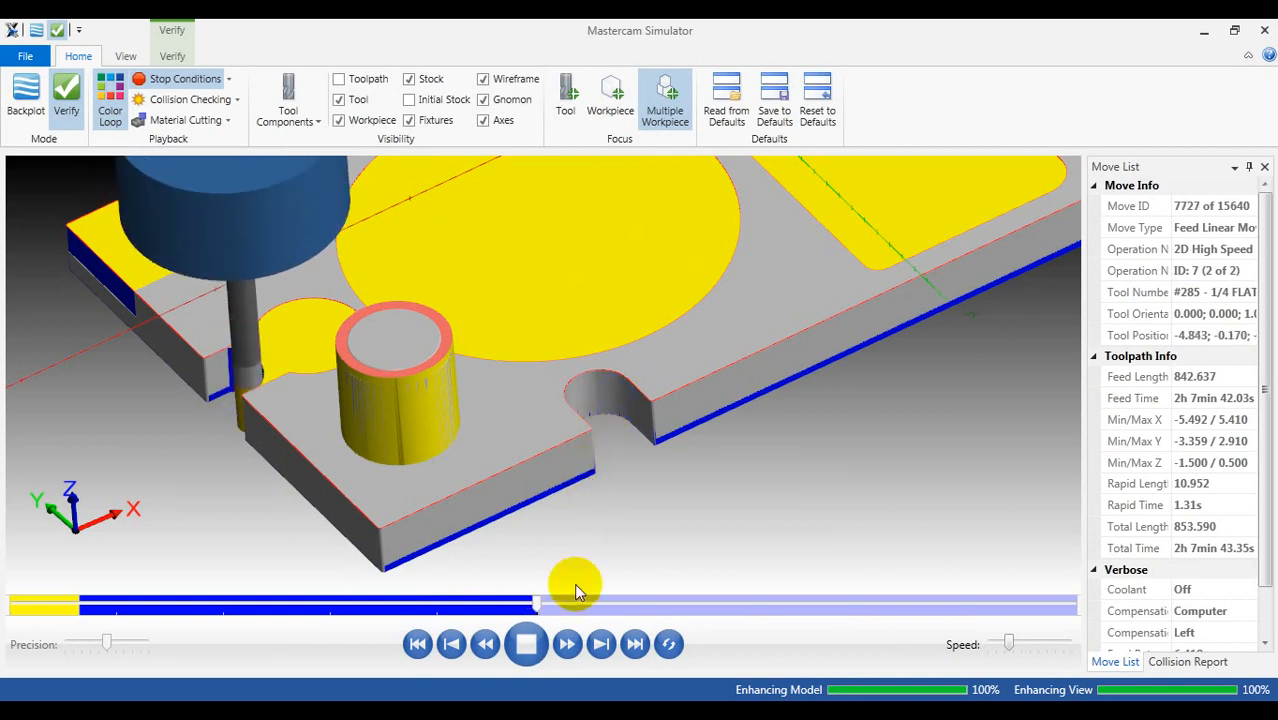
# Step: Speed up the simulation to its end, view the machined part from an angle, and close the simulator
pyautogui.moveTo(1008, 644); pyautogui.dragTo(1047, 645)
pyautogui.scroll(-2, 888, 578)
pyautogui.moveTo(647, 461); pyautogui.dragTo(712, 453, button='middle')
pyautogui.scroll(-2, 688, 452)
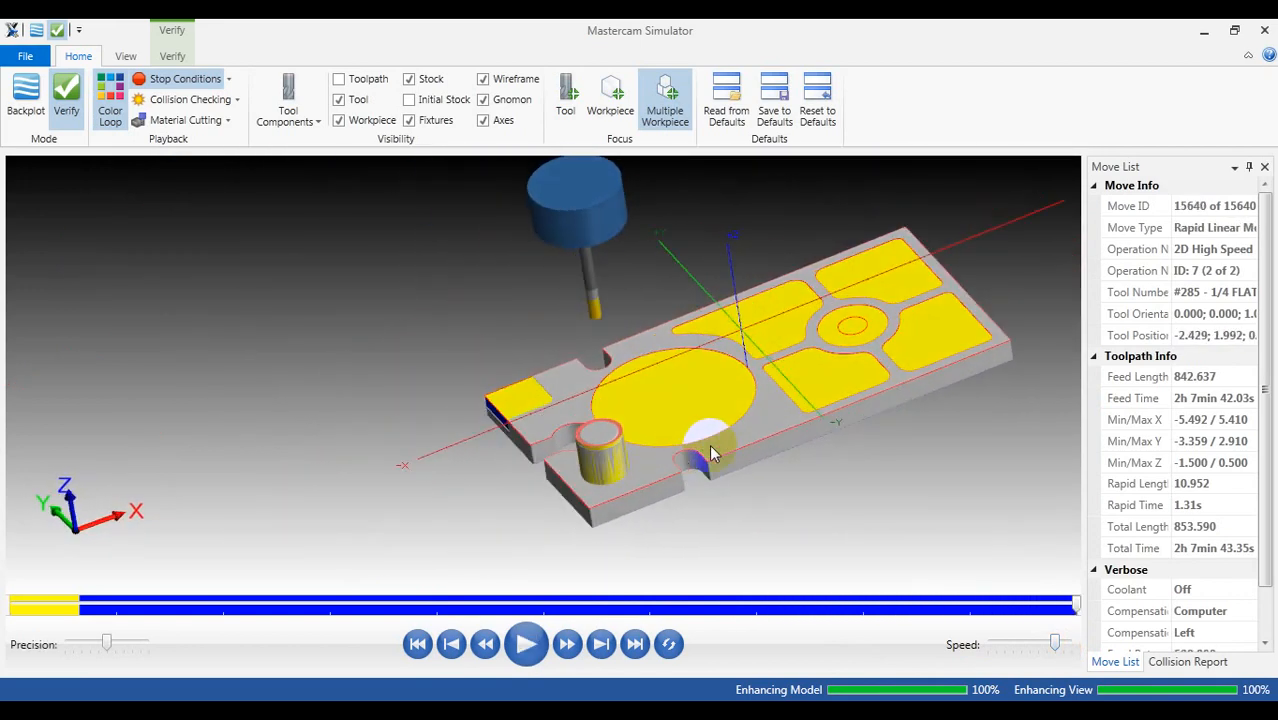
pyautogui.click(1266, 31)
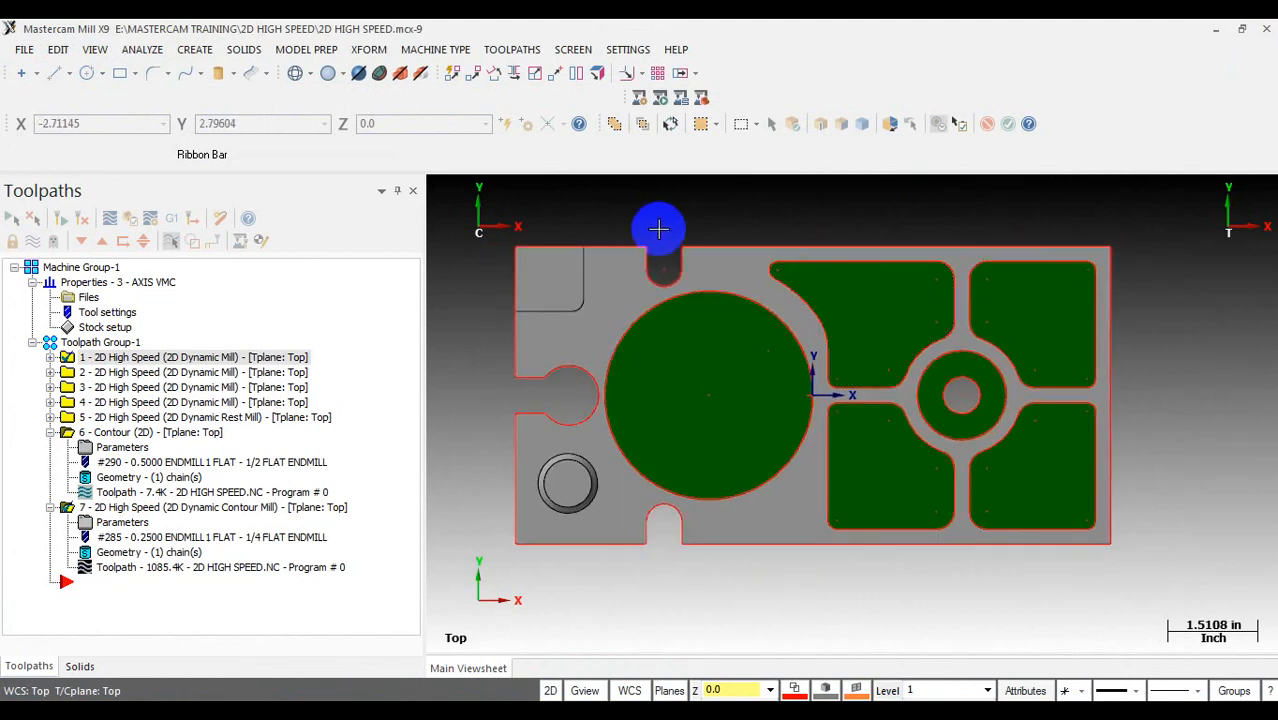
# Step: Collapse the 2D Contour operation's entries and select only the Dynamic Contour operation in the operations tree
pyautogui.scroll(-1, 727, 243)
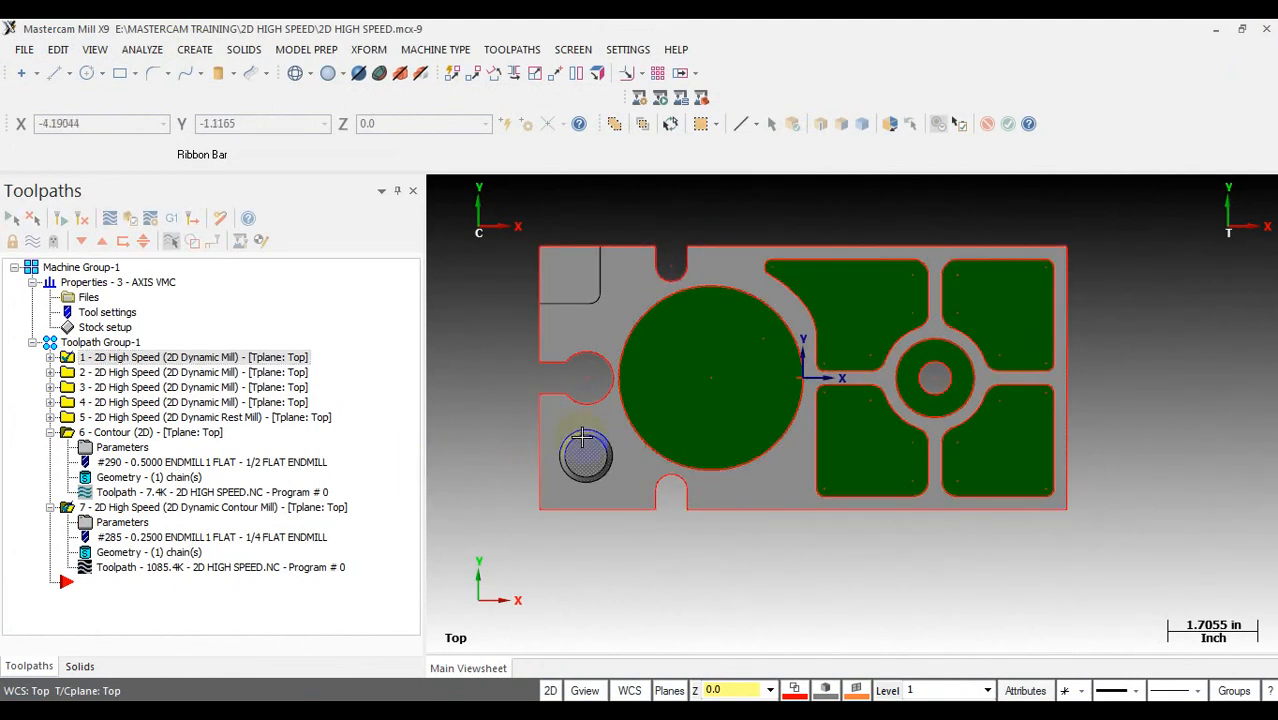
pyautogui.click(50, 432)
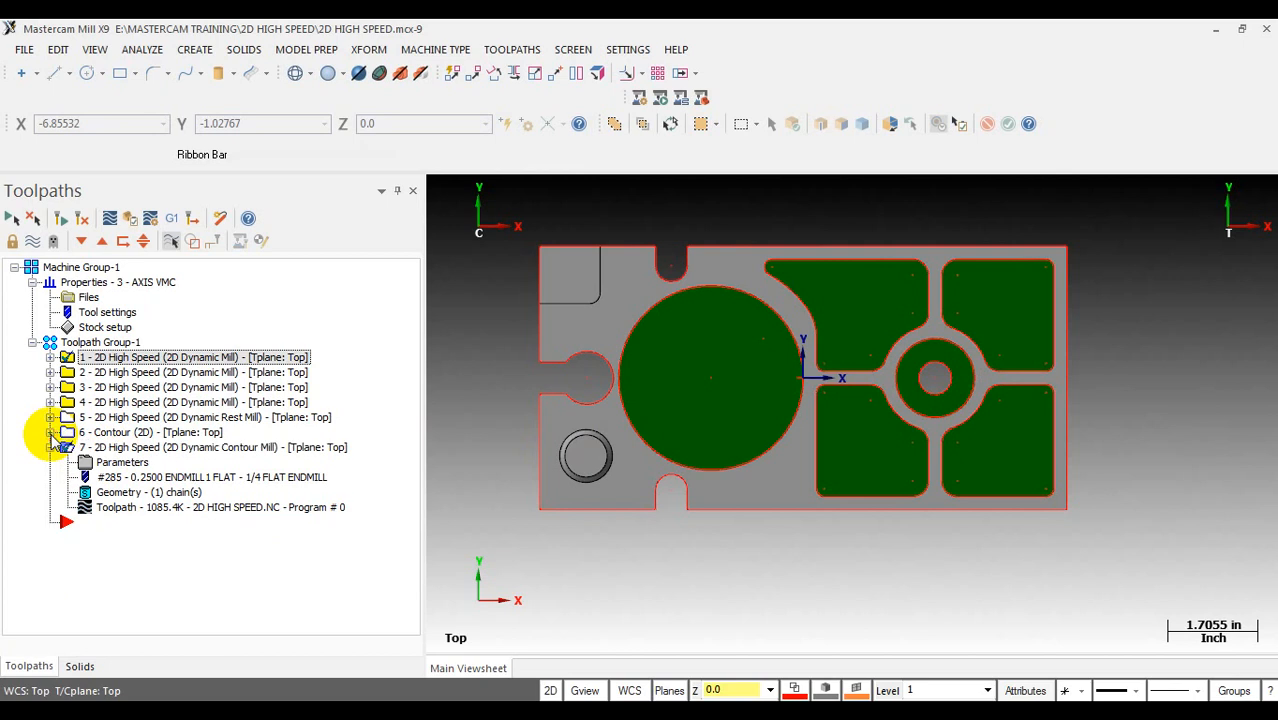
pyautogui.click(264, 452)
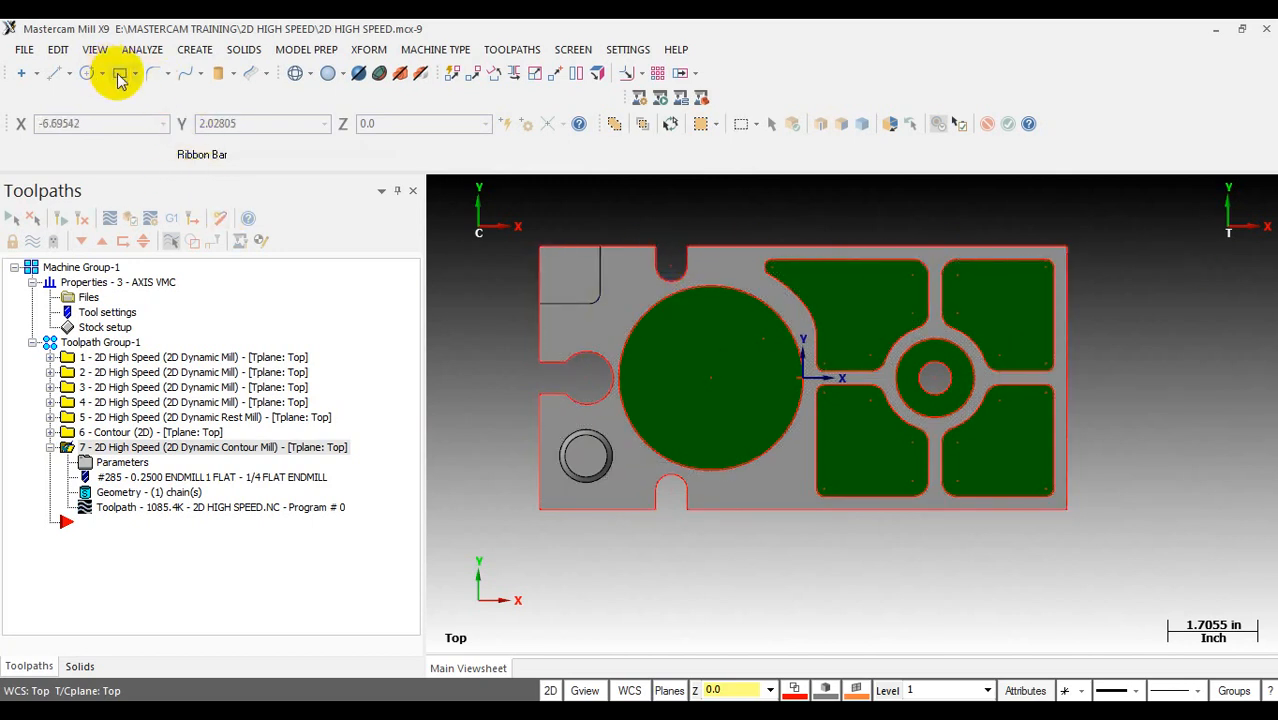
# Step: Draw a rectangle about 10.21 by 5.19 in around the part, slightly outside its outer profile
pyautogui.scroll(2, 520, 240)
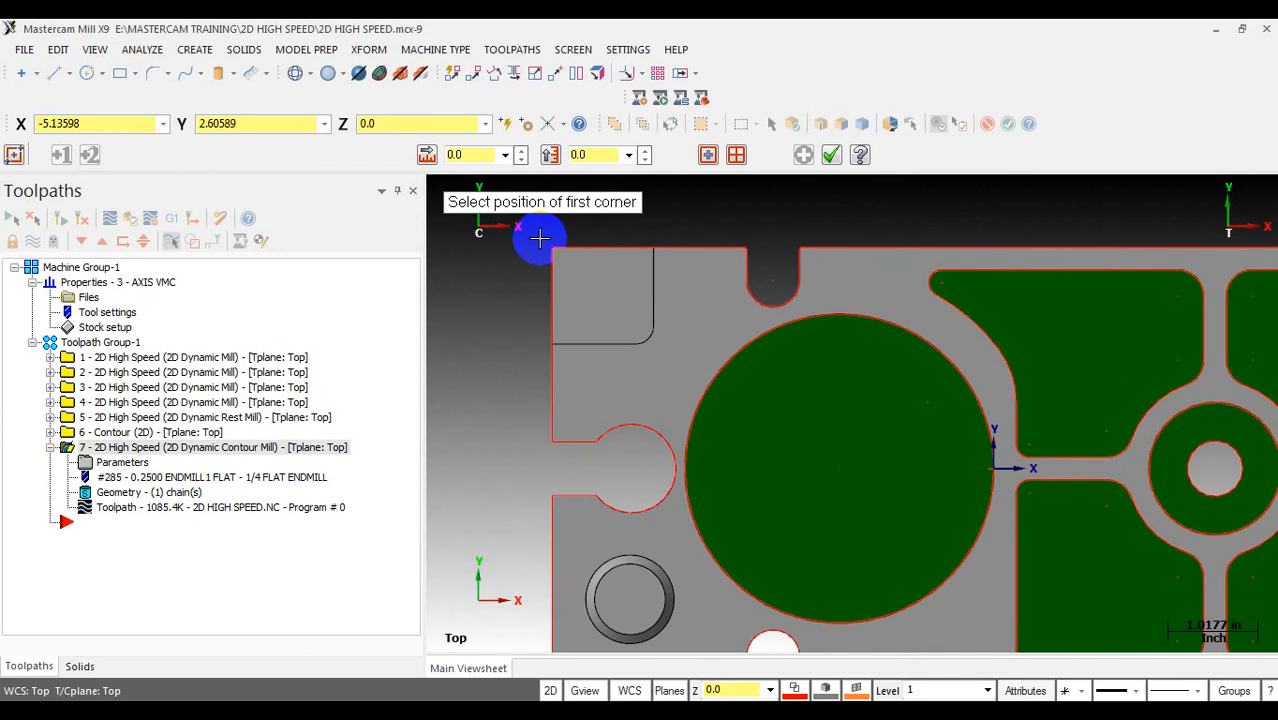
pyautogui.click(543, 237)
pyautogui.scroll(-2, 633, 391)
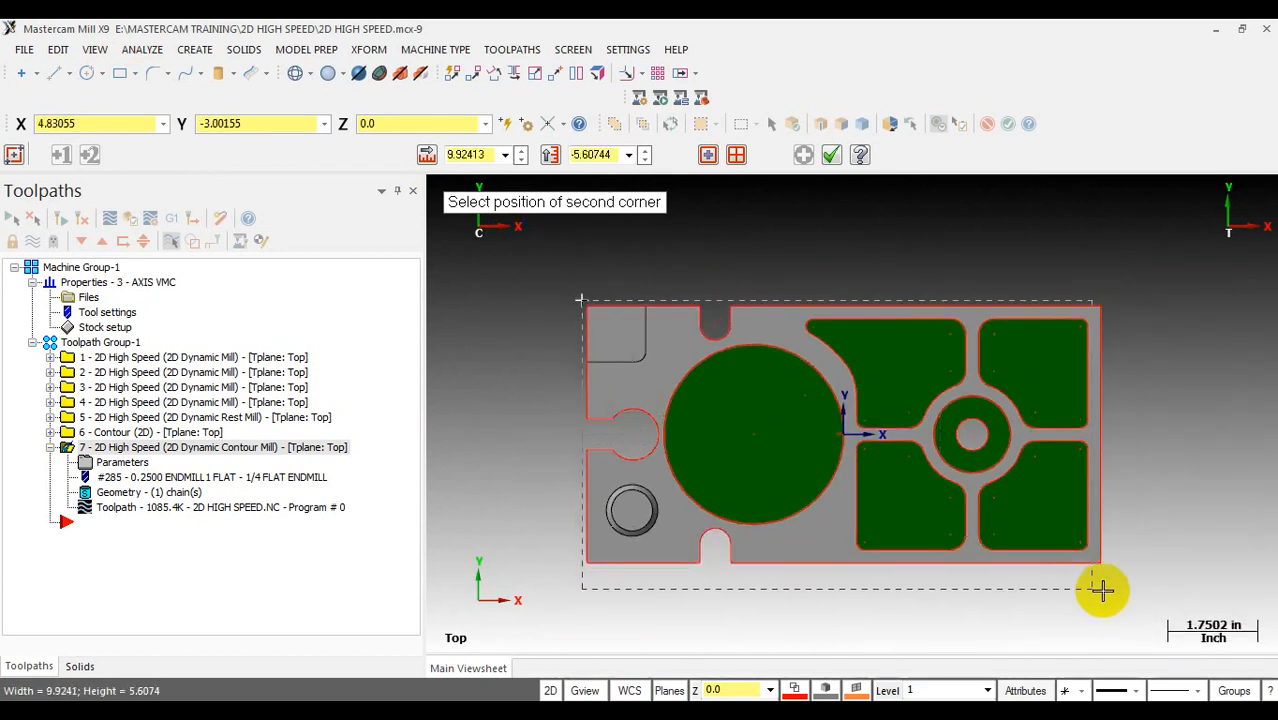
pyautogui.scroll(1, 1110, 580)
pyautogui.click(1105, 566)
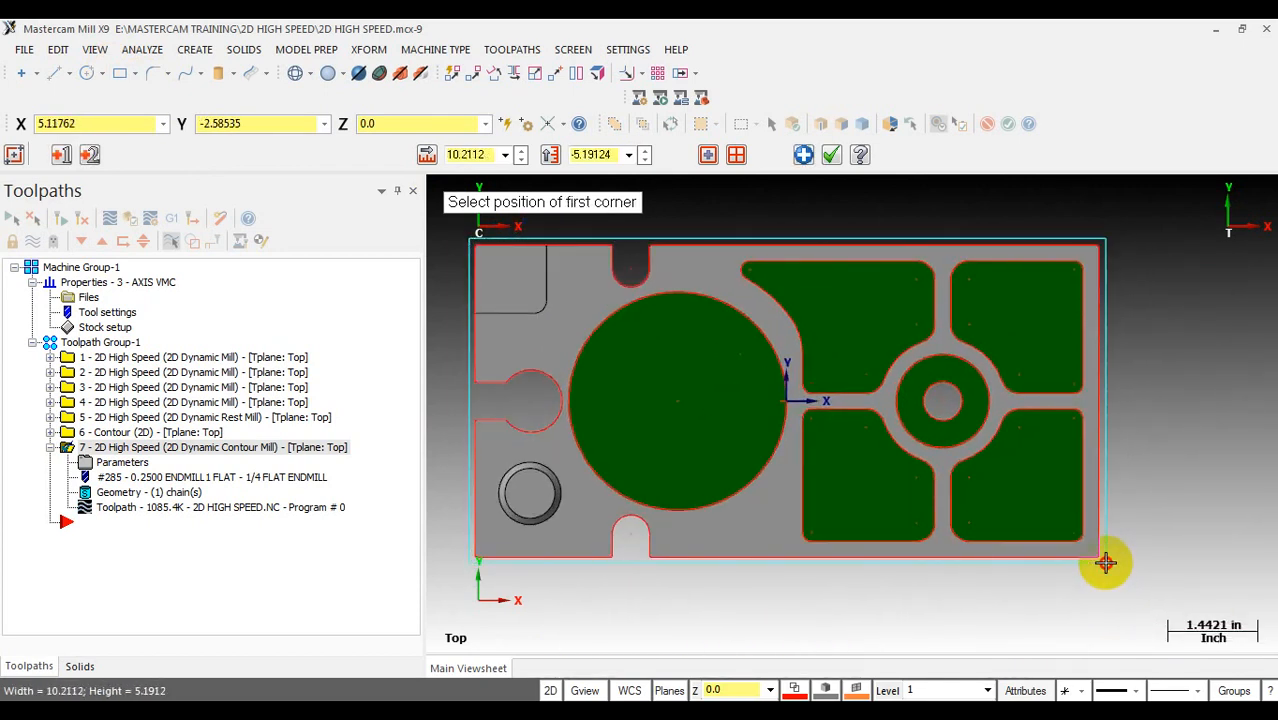
# Step: Start a 2D high speed Dynamic Mill toolpath and chain the surrounding wireframe rectangle as its machining region
pyautogui.click(505, 52)
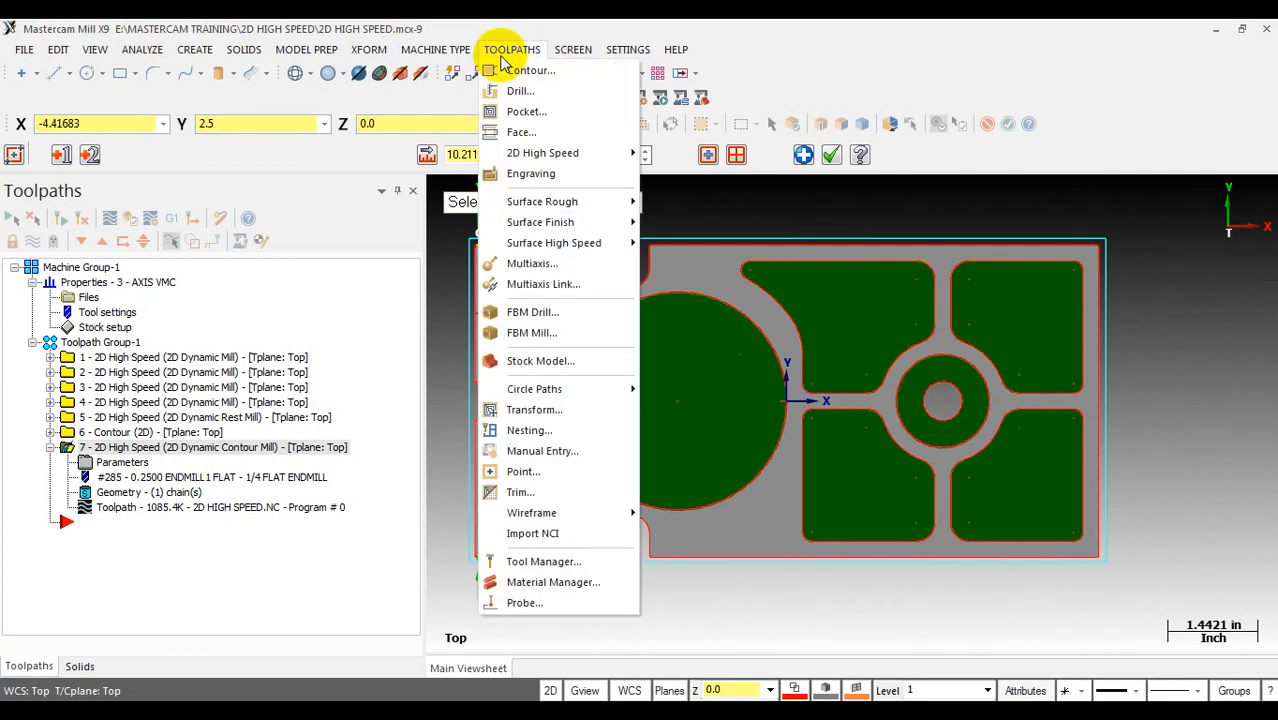
pyautogui.moveTo(565, 153)
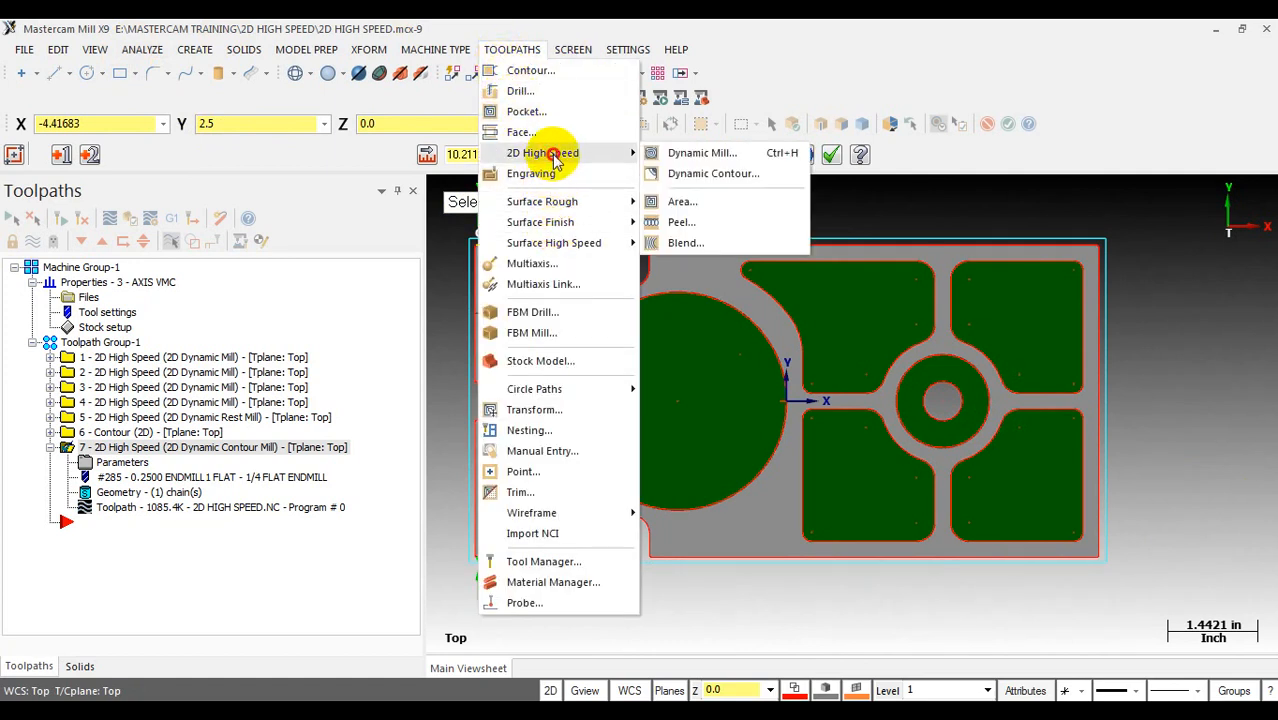
pyautogui.click(700, 156)
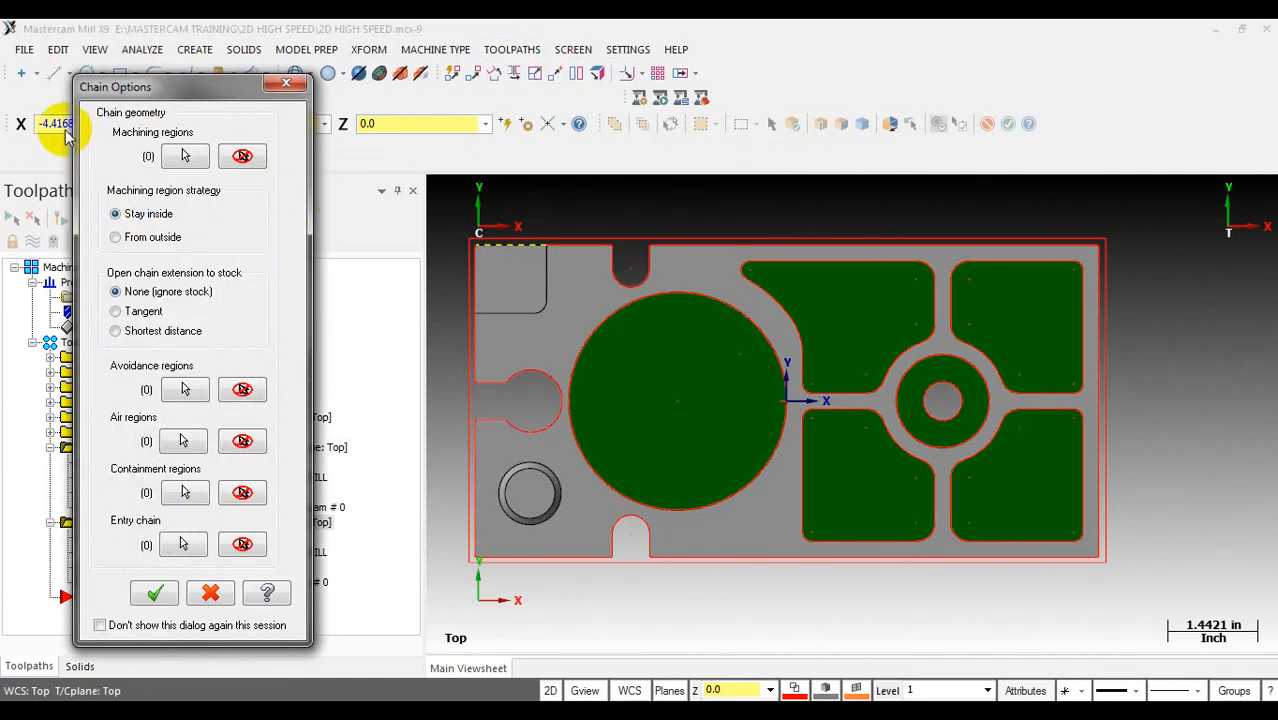
pyautogui.click(190, 156)
pyautogui.scroll(-2, 961, 297)
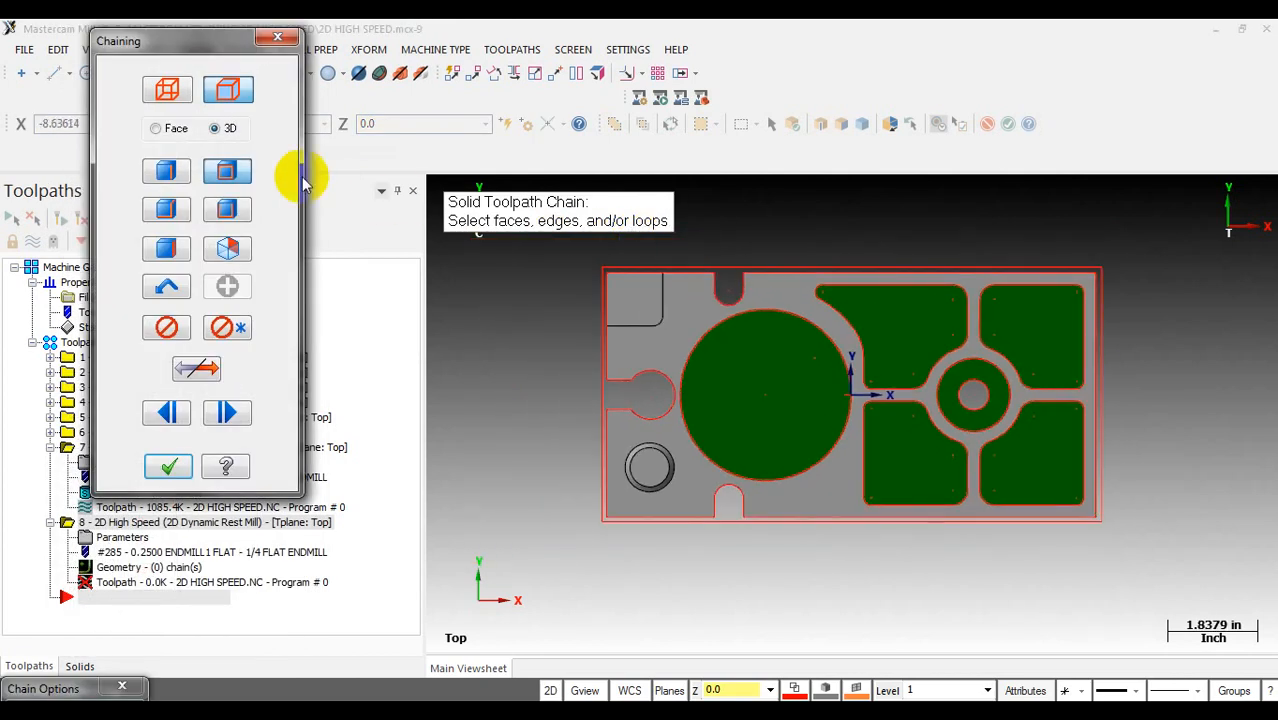
pyautogui.click(170, 90)
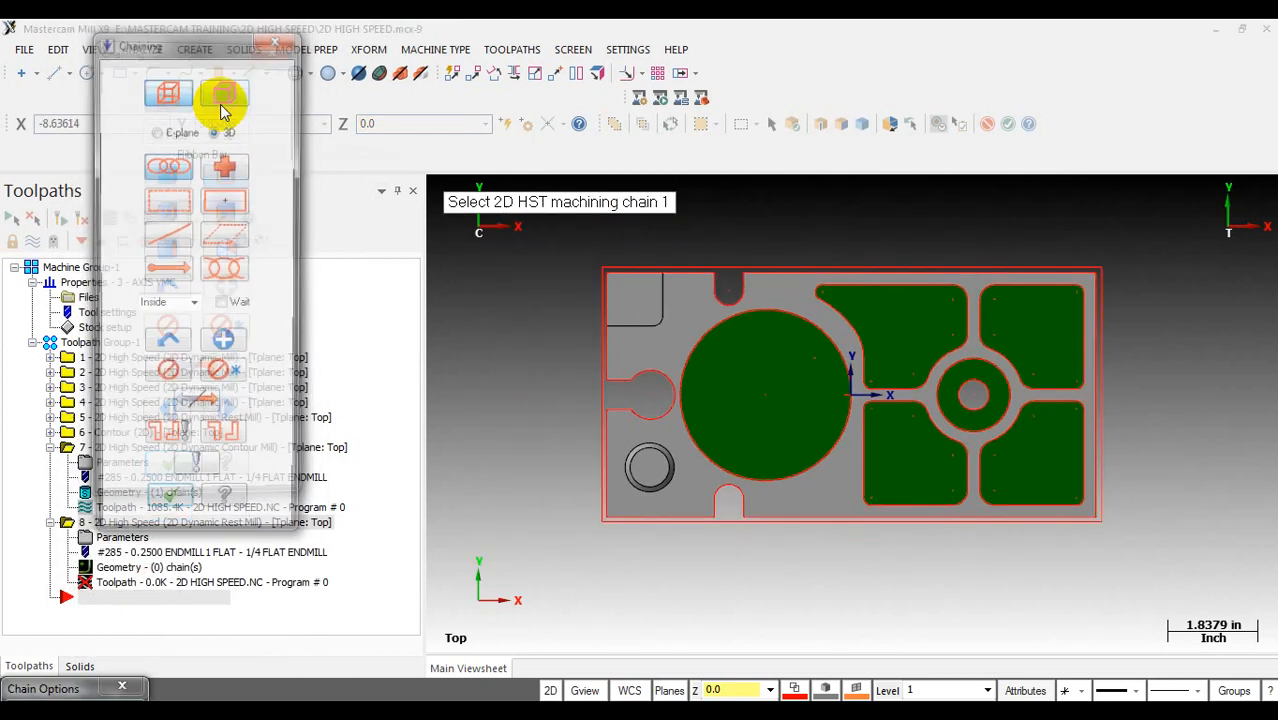
pyautogui.click(703, 258)
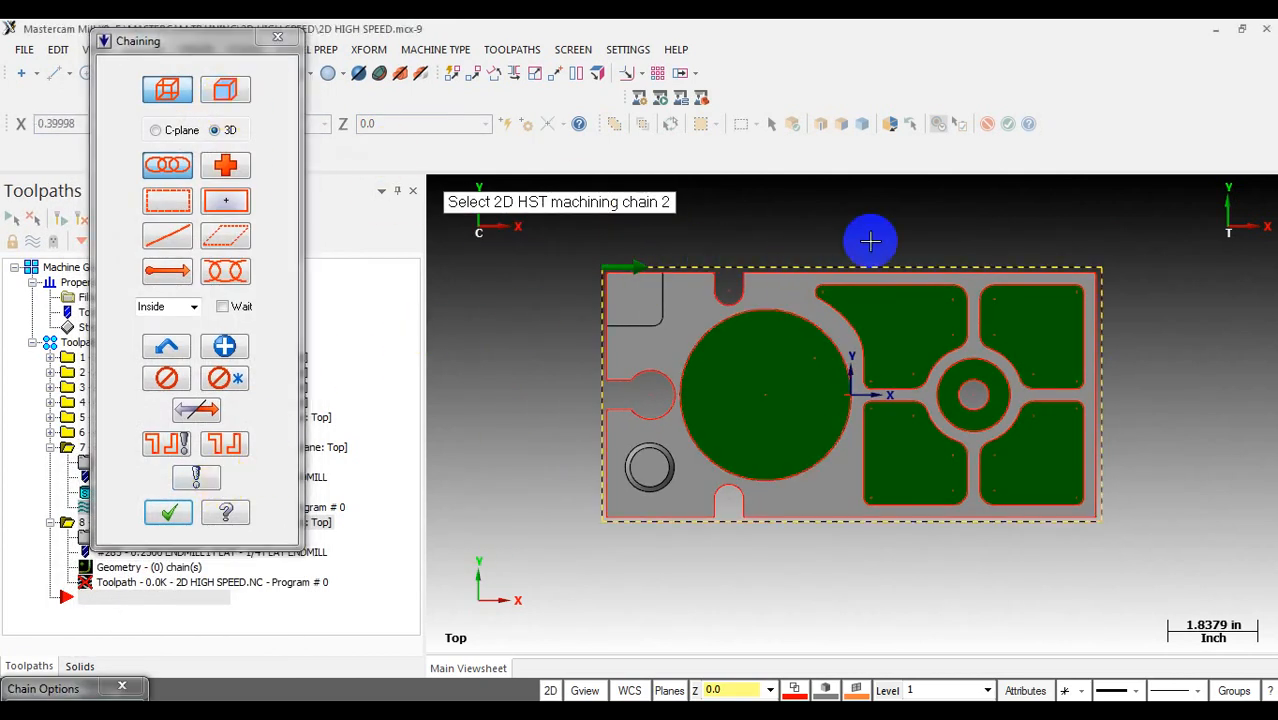
pyautogui.click(168, 512)
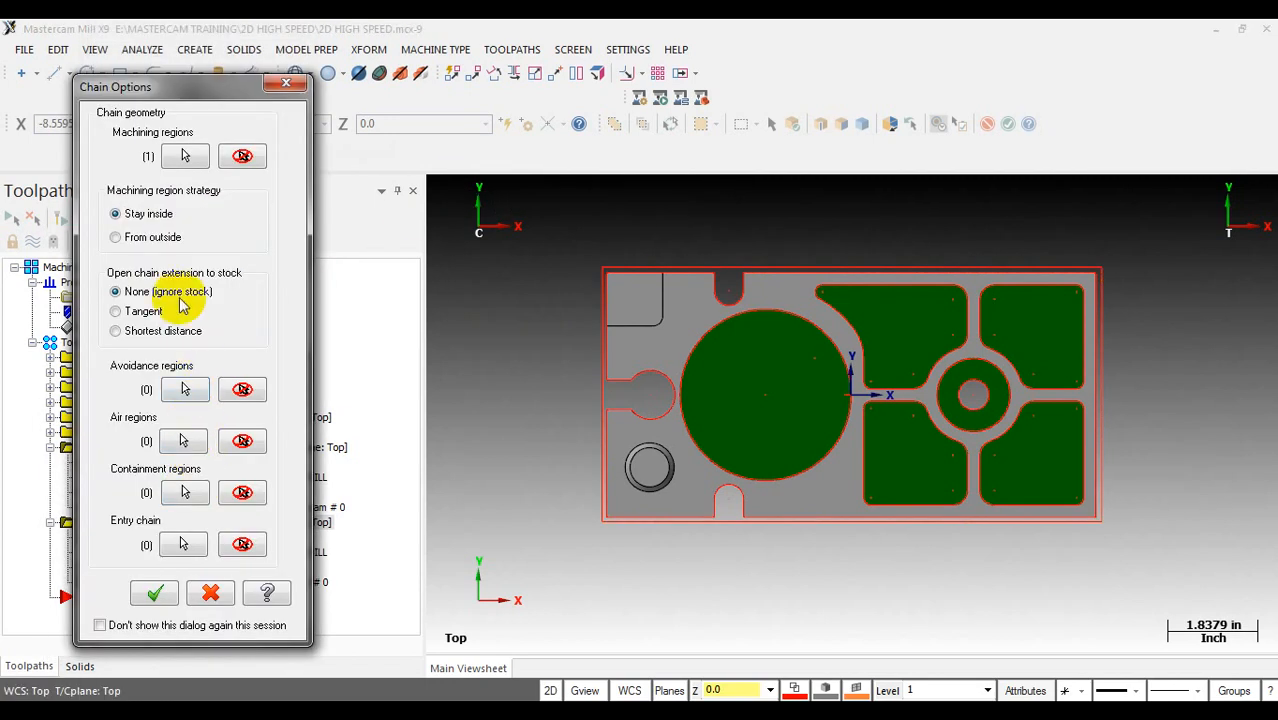
# Step: Chain the part's outer profile, including its edge slots, as the avoidance region and accept the chain options
pyautogui.click(184, 390)
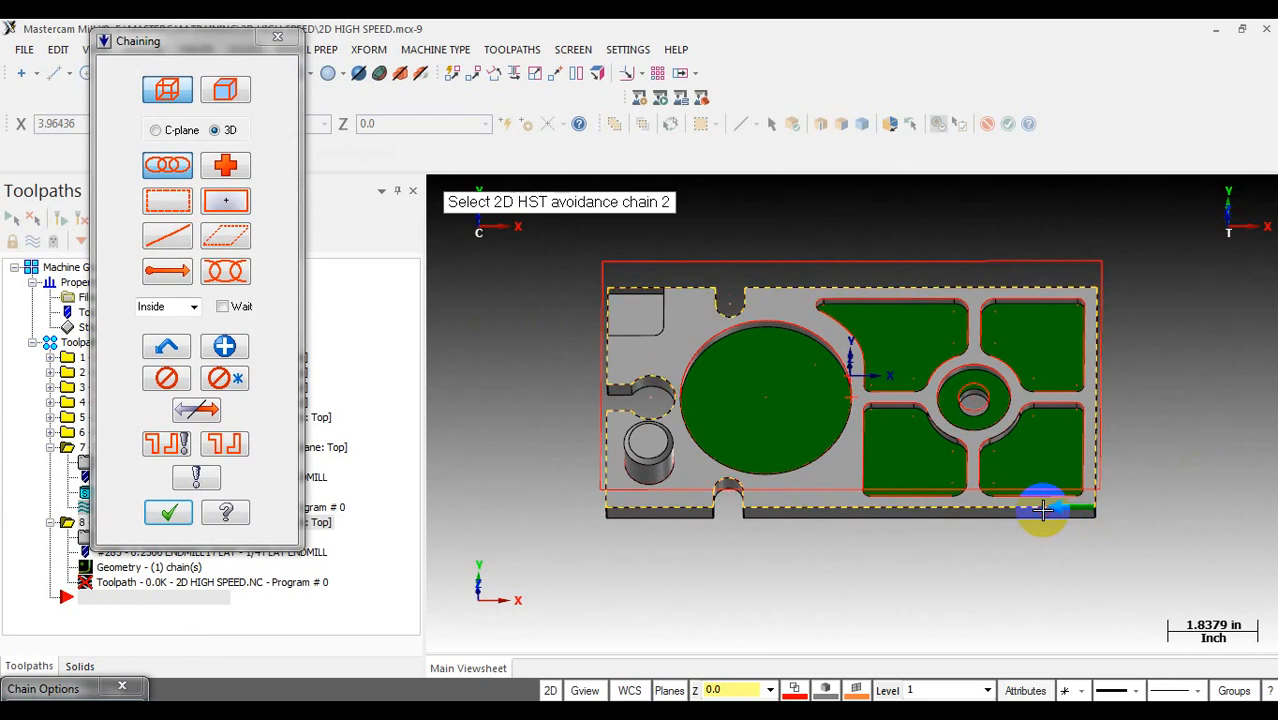
pyautogui.click(169, 512)
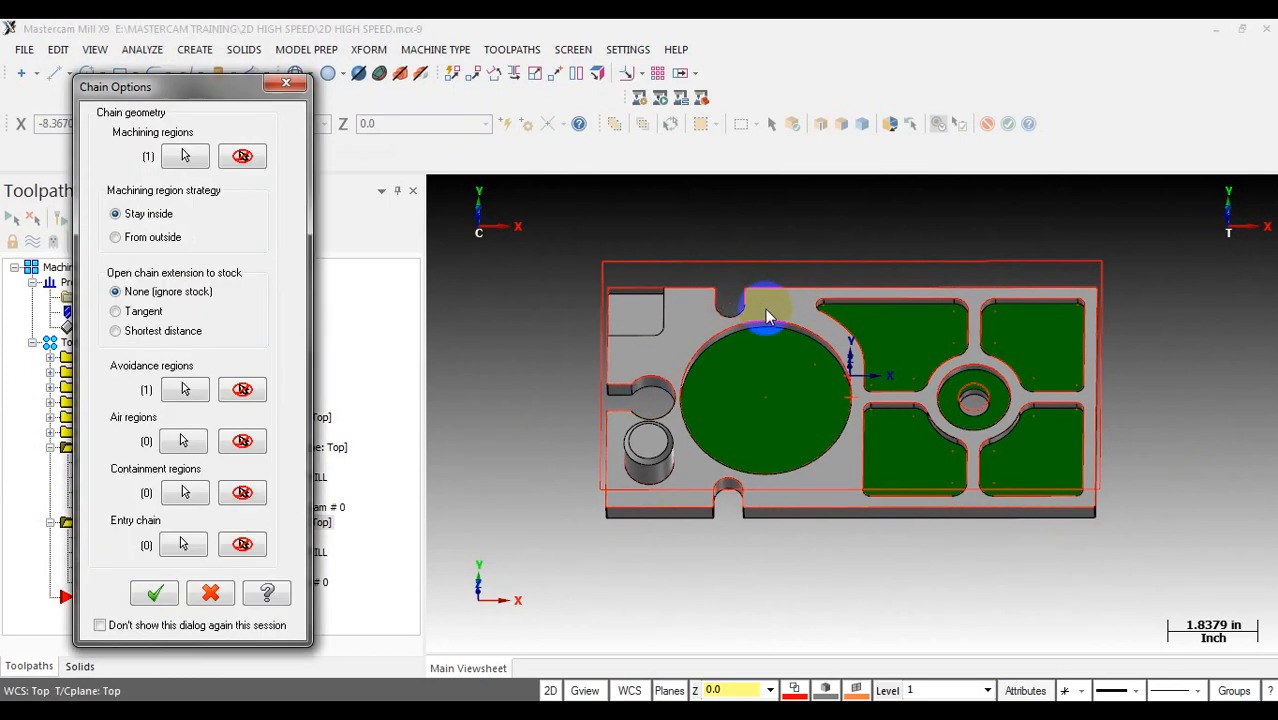
pyautogui.click(153, 594)
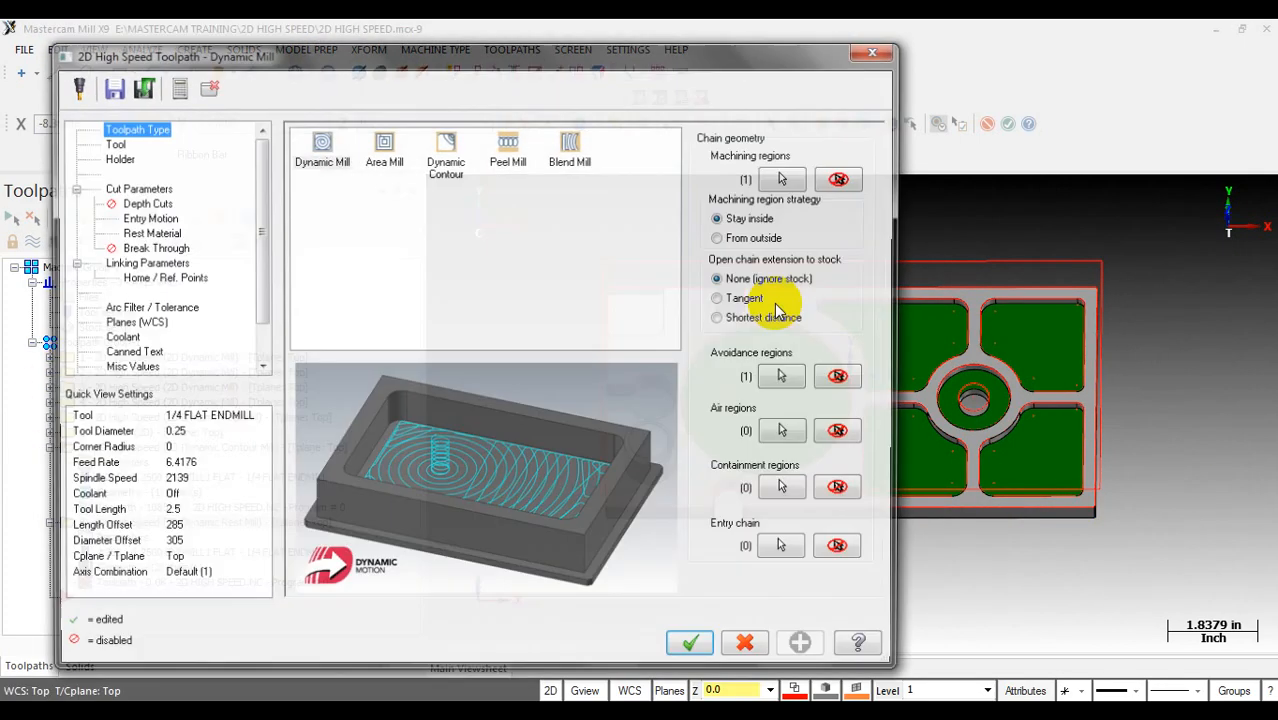
# Step: Set the machining region strategy to From outside, review the linking and cut parameters, accept them, and regenerate the new operation
pyautogui.click(757, 238)
pyautogui.click(111, 143)
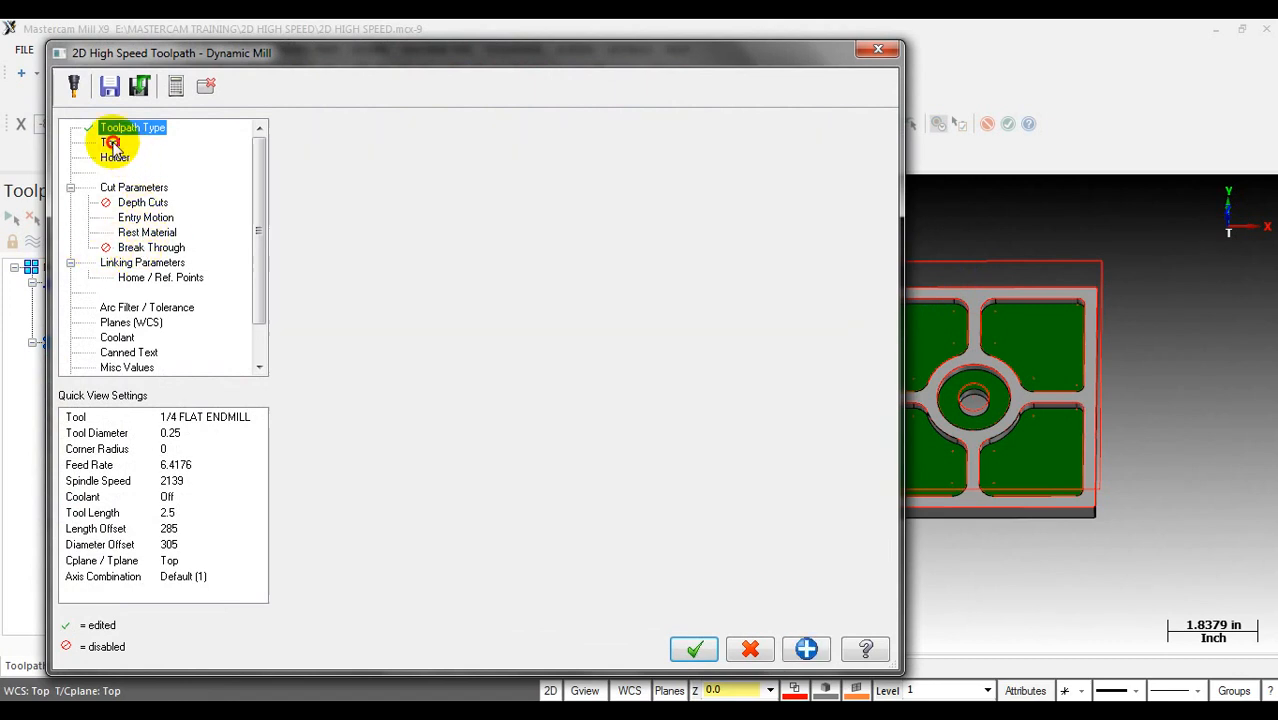
pyautogui.click(115, 262)
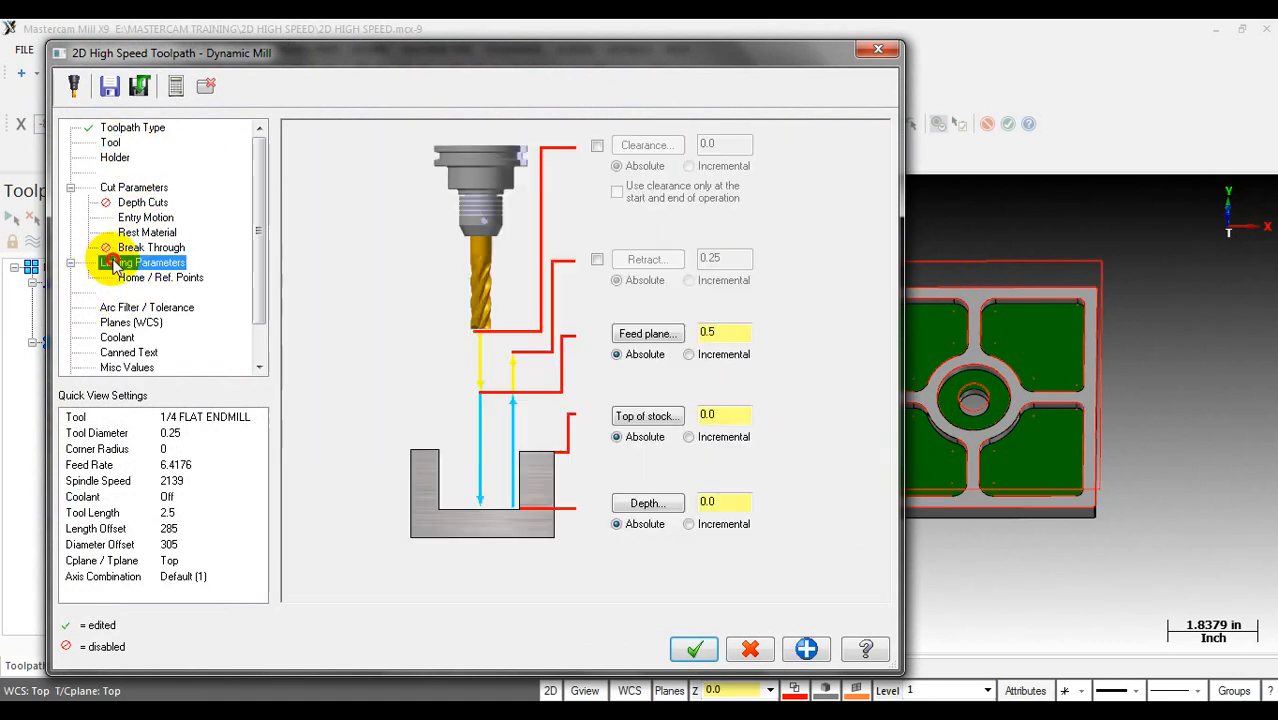
pyautogui.click(130, 188)
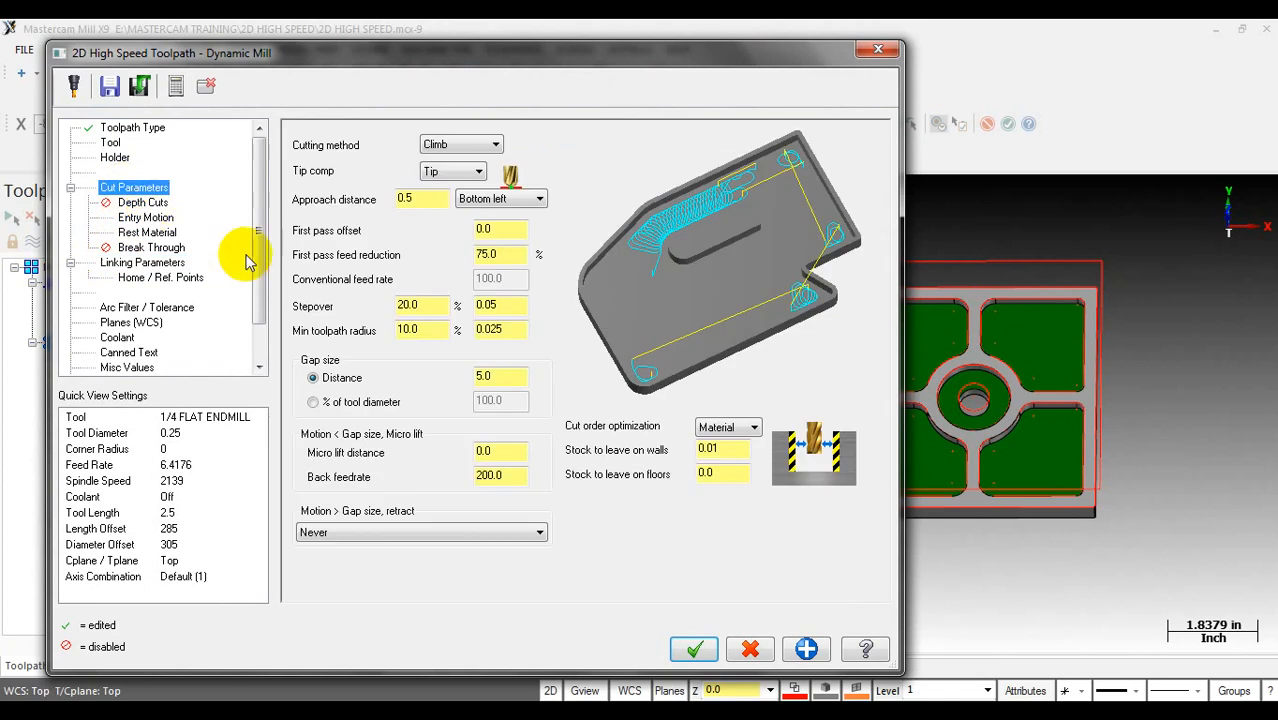
pyautogui.click(697, 660)
pyautogui.moveTo(607, 470); pyautogui.dragTo(618, 505, button='middle')
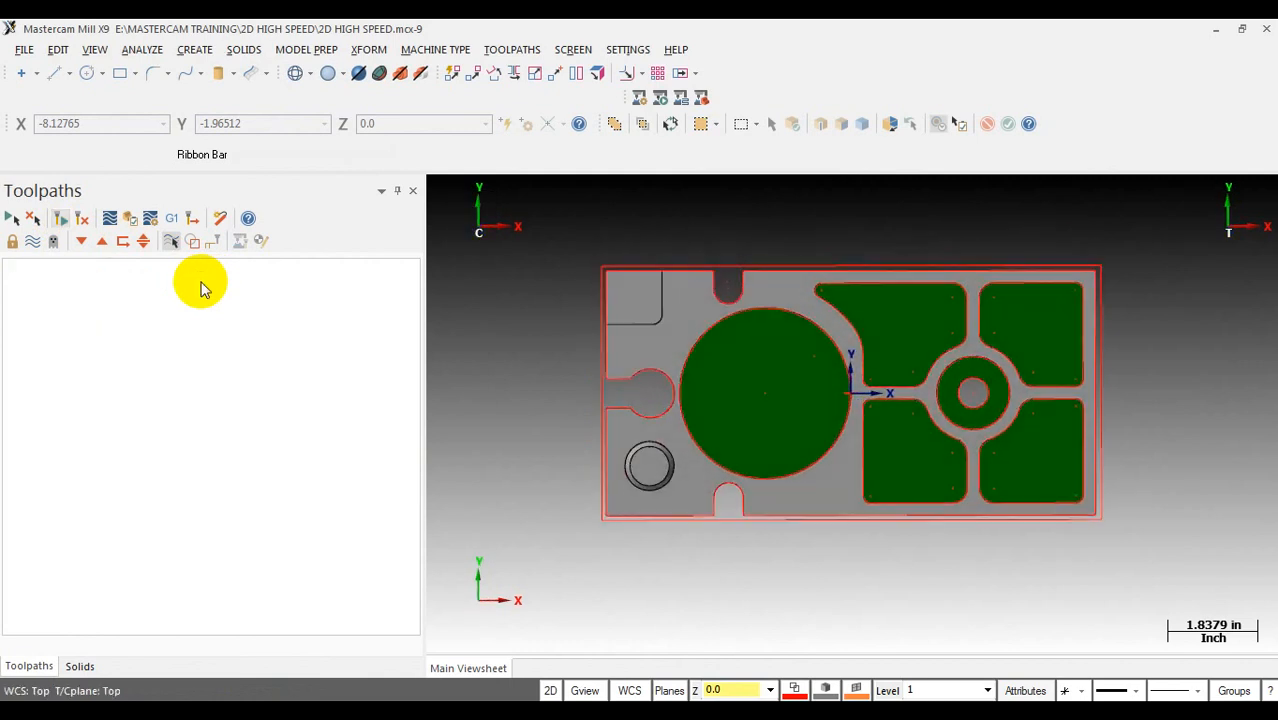
pyautogui.scroll(-2, 722, 345)
pyautogui.click(60, 219)
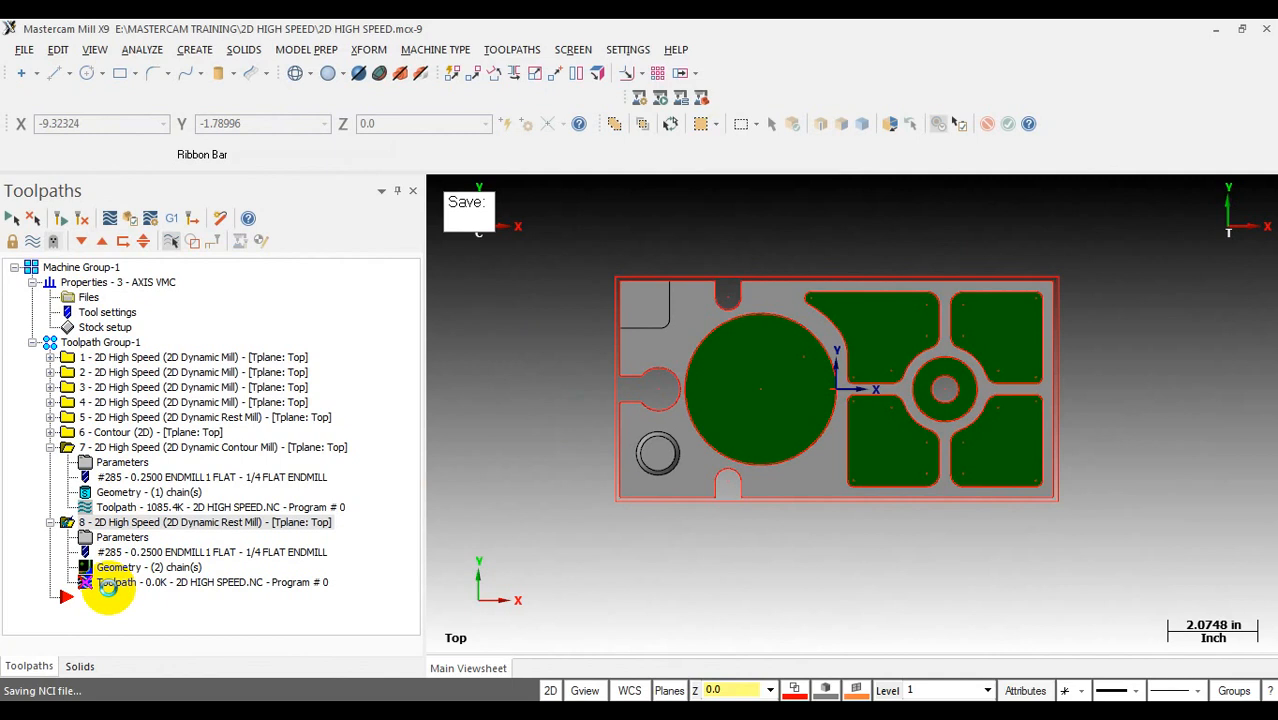
# Step: Backplot the Dynamic Contour operation, scrub through its toolpath around the profile, and close the backplot
pyautogui.click(215, 449)
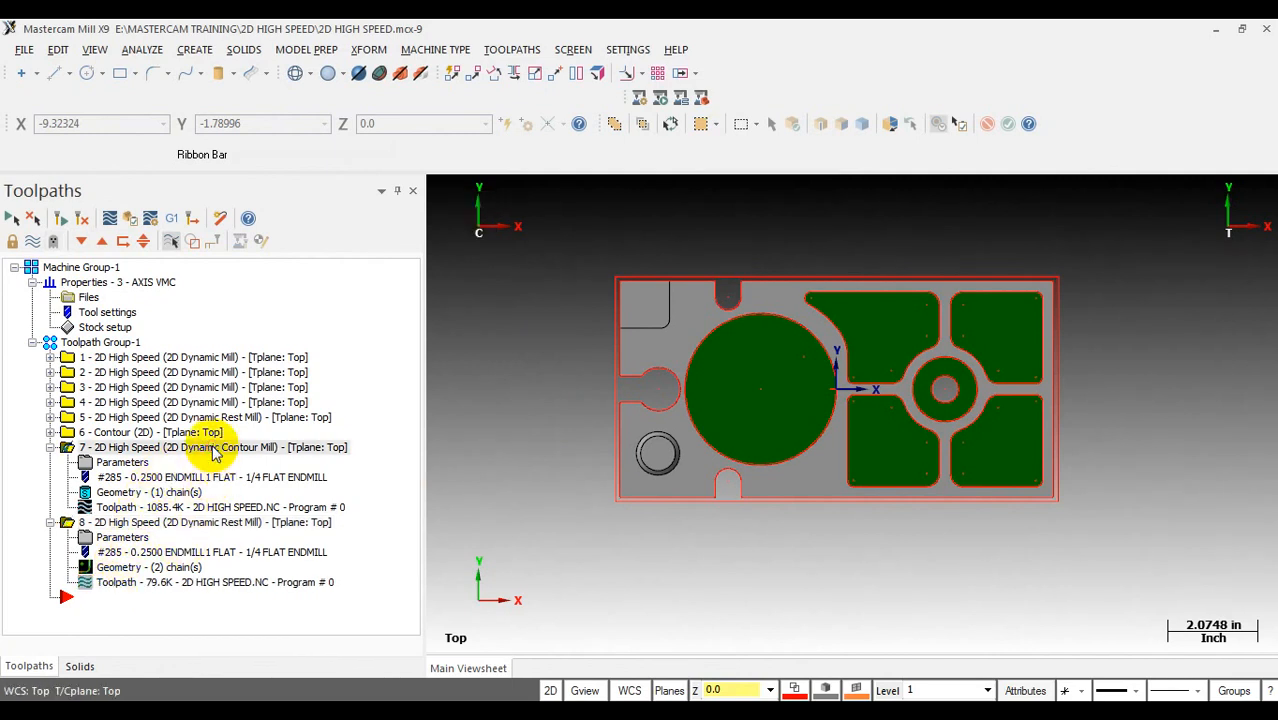
pyautogui.click(122, 512)
pyautogui.moveTo(719, 197); pyautogui.dragTo(1062, 201)
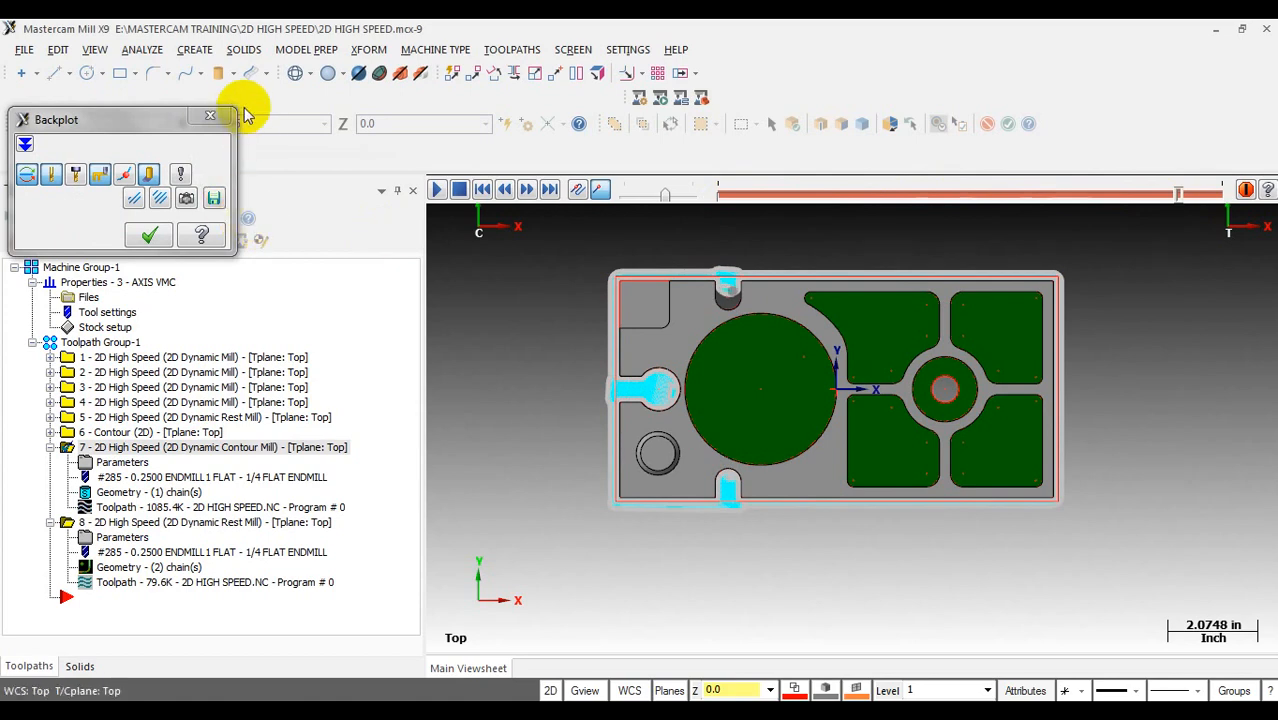
pyautogui.click(210, 116)
# Step: Turn off rest material in operation 8's parameters, accept the change, and regenerate its toolpath
pyautogui.click(190, 524)
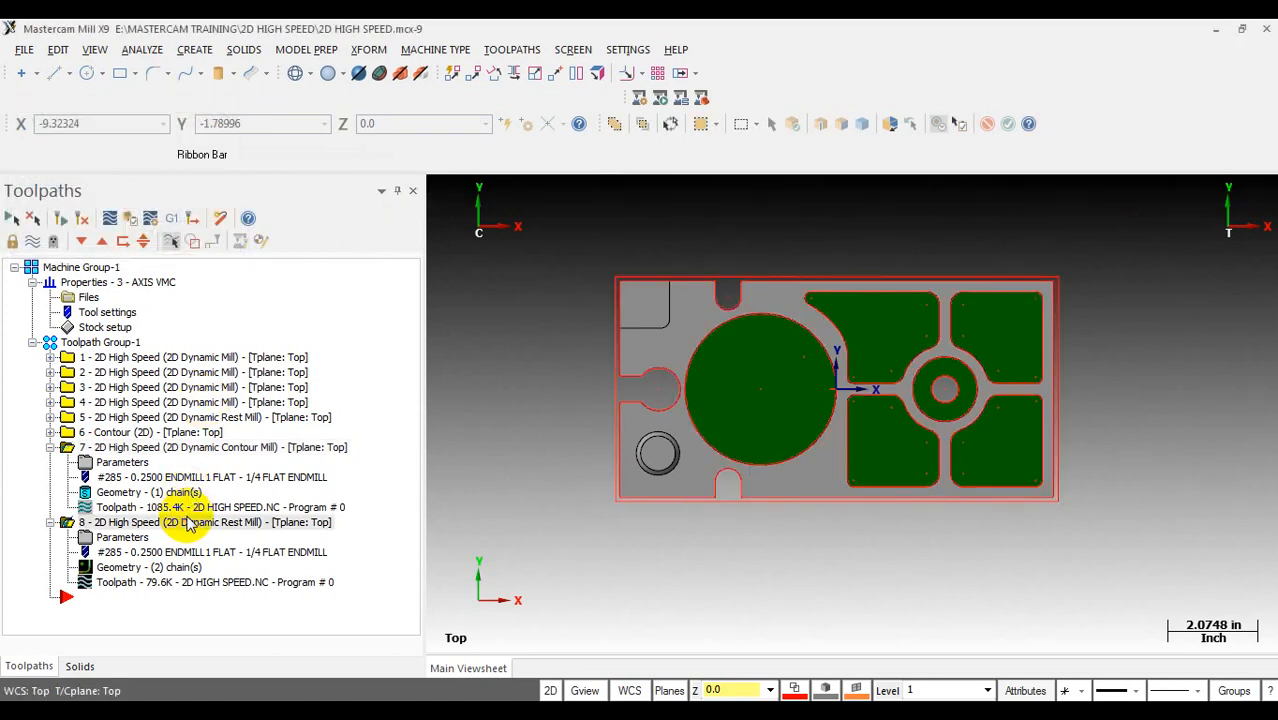
pyautogui.click(105, 540)
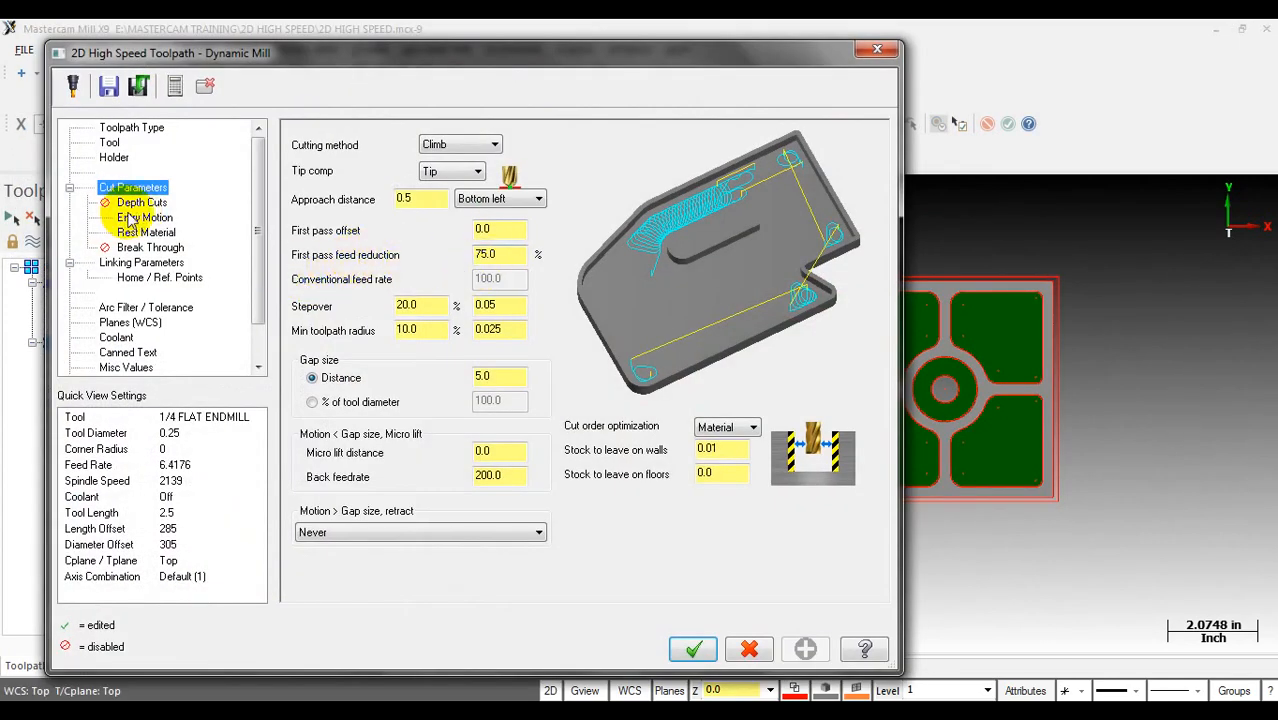
pyautogui.click(144, 218)
pyautogui.click(146, 232)
pyautogui.click(305, 137)
pyautogui.click(697, 650)
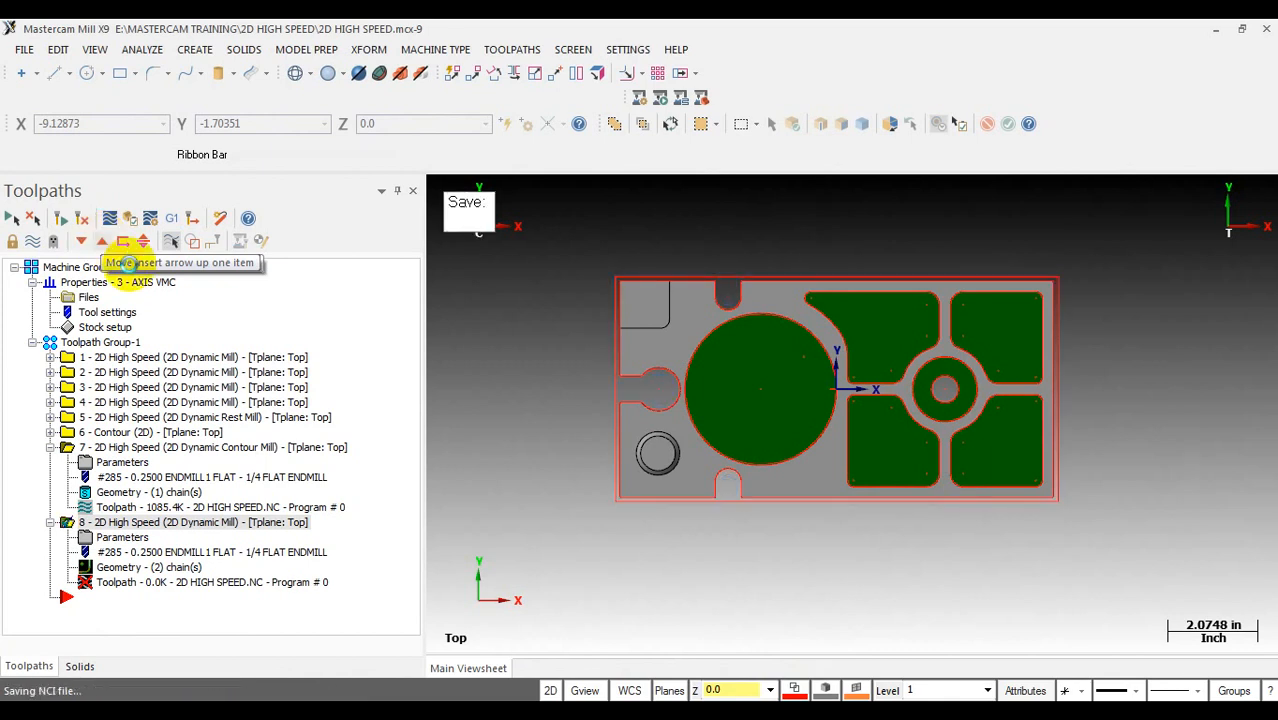
# Step: Backplot operation 8's Dynamic Mill toolpath, scrub through its cuts around the profile, and close the backplot
pyautogui.click(118, 586)
pyautogui.moveTo(718, 194); pyautogui.dragTo(1197, 193)
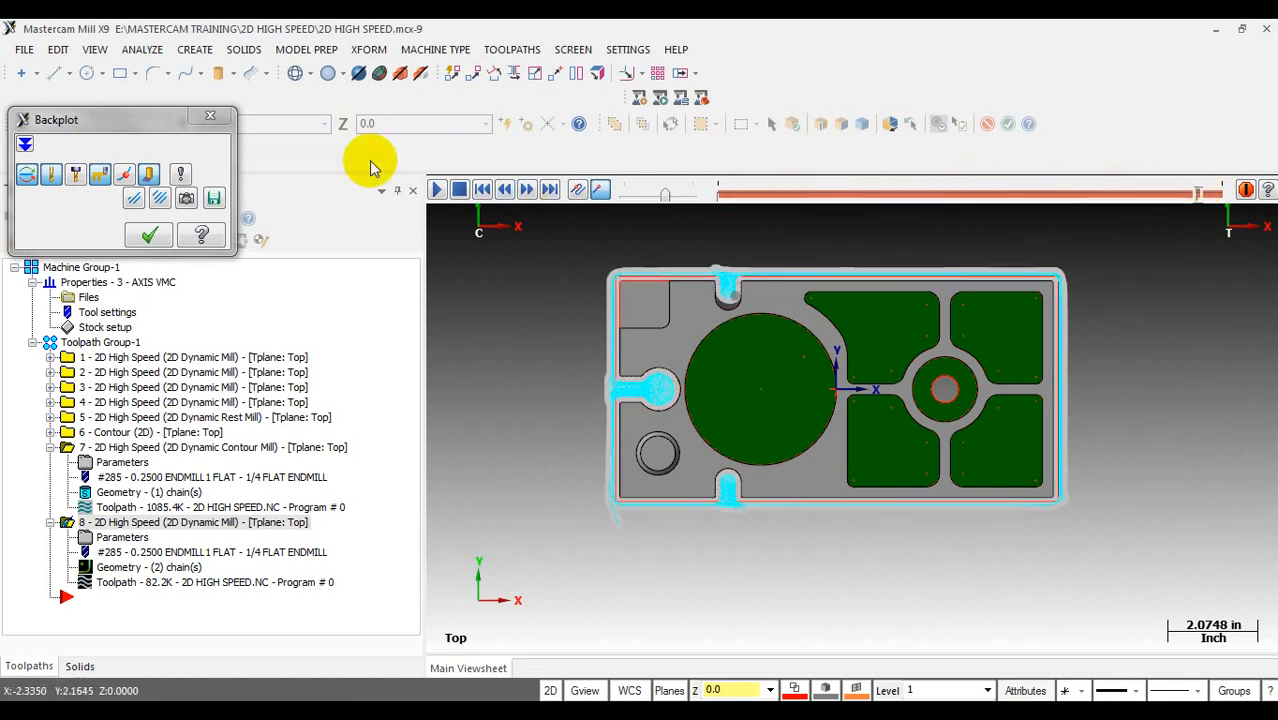
pyautogui.click(215, 121)
# Step: Review the chain geometry options of operation 7, the Dynamic Contour, close them, and collapse the operation
pyautogui.click(166, 448)
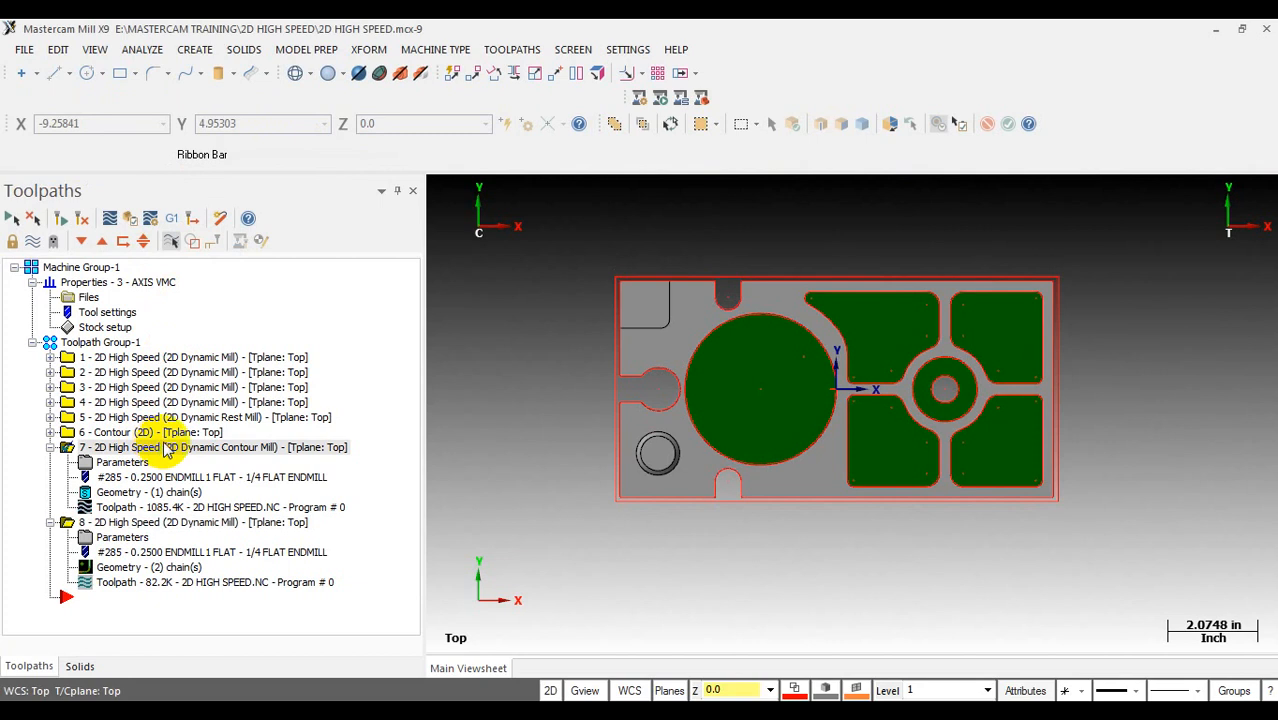
pyautogui.click(166, 497)
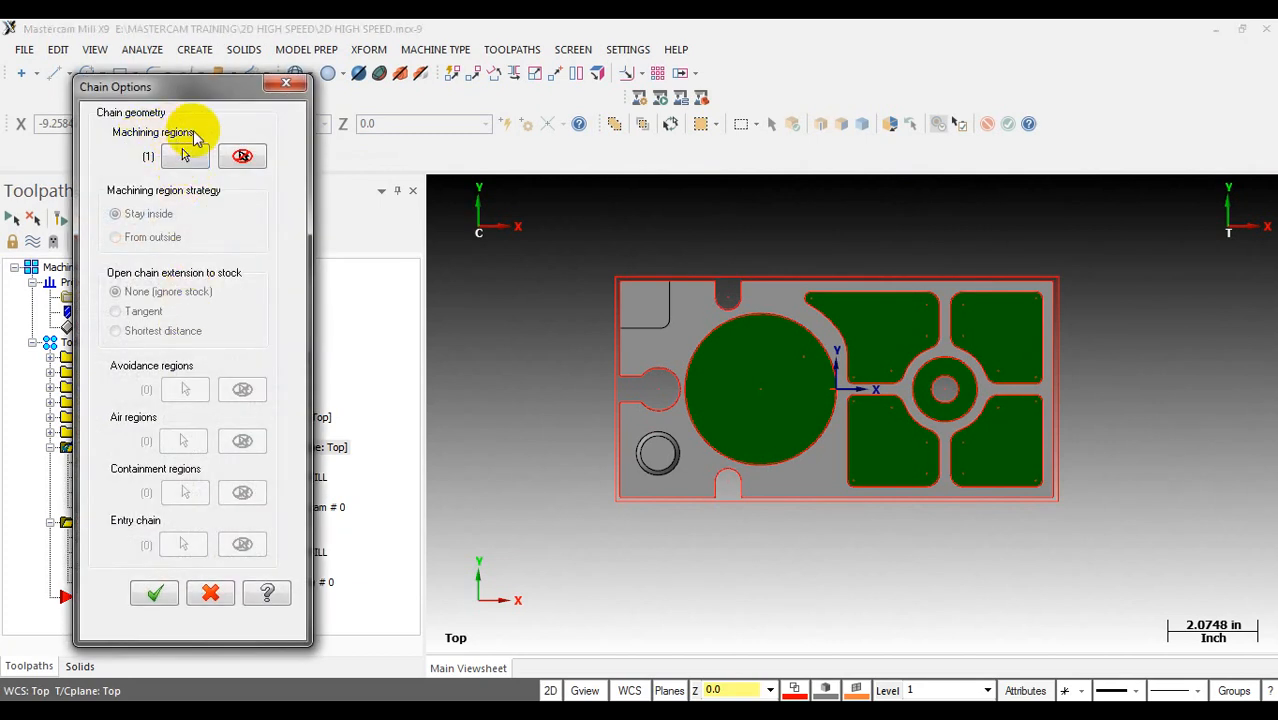
pyautogui.click(289, 88)
pyautogui.click(50, 447)
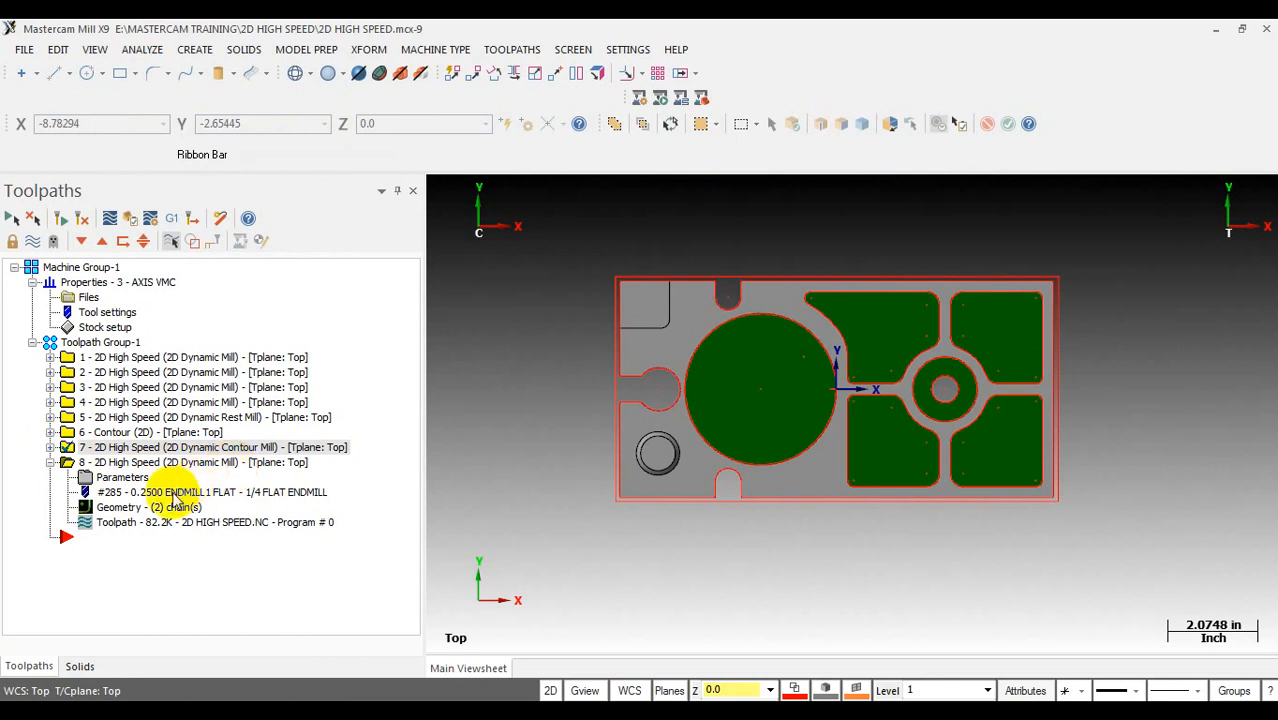
# Step: Check operation 8's machining and avoidance region chains, accept the chain options, and regenerate its toolpath
pyautogui.click(138, 510)
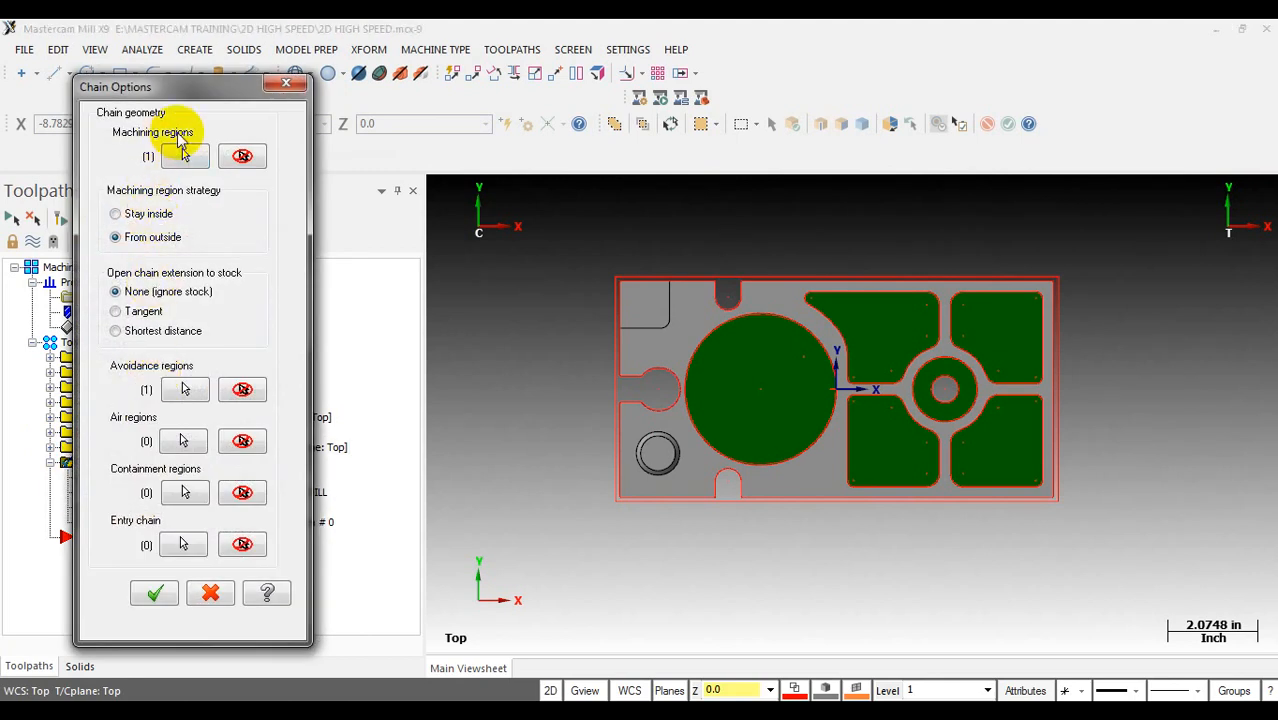
pyautogui.click(185, 156)
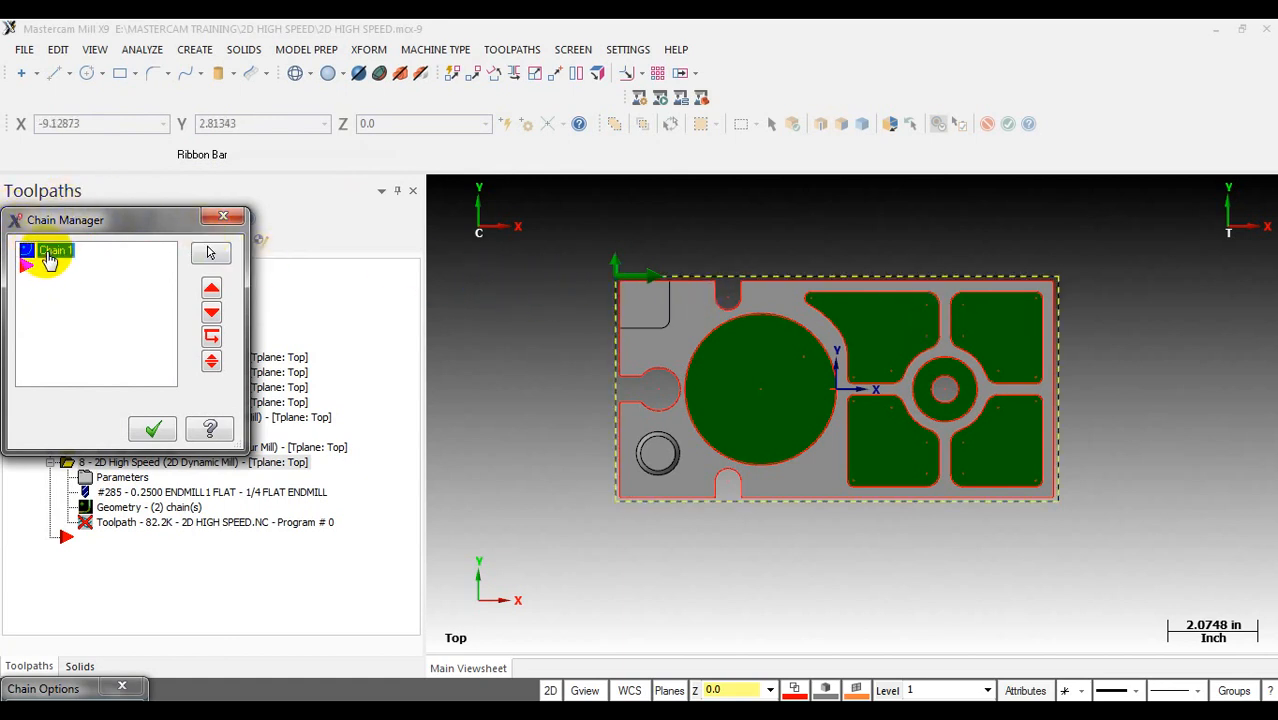
pyautogui.click(152, 428)
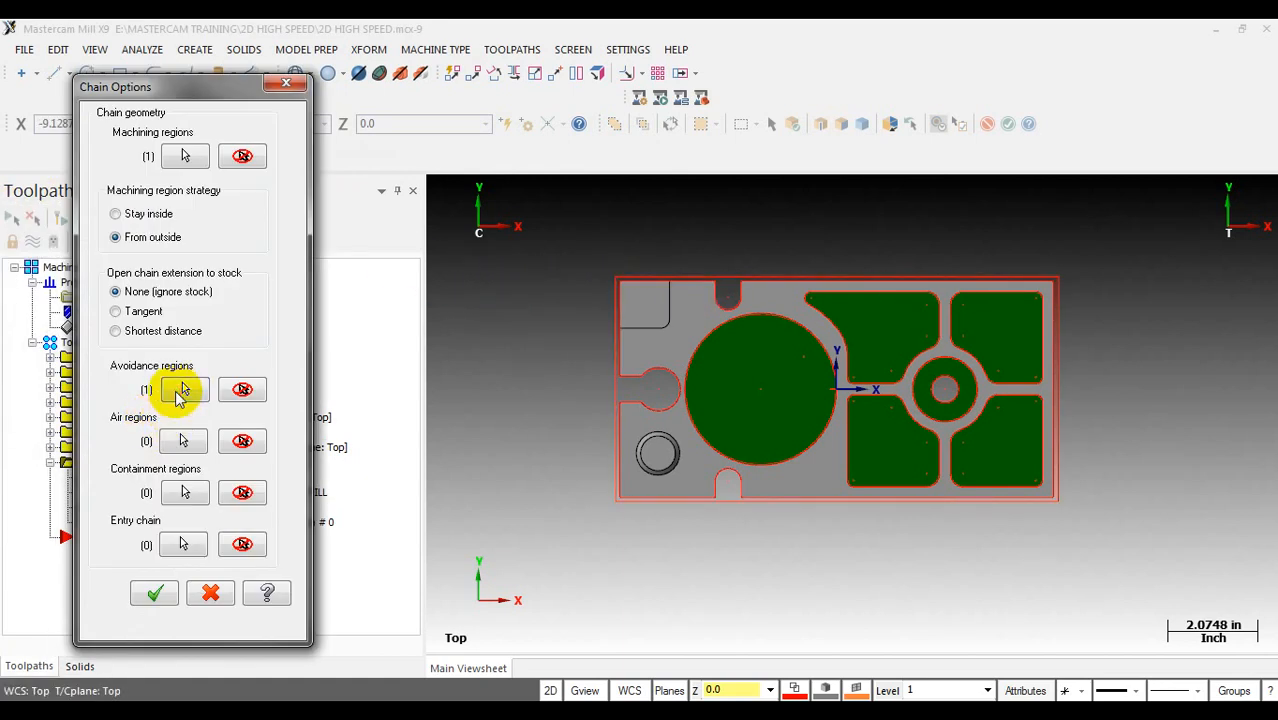
pyautogui.click(178, 390)
pyautogui.click(58, 252)
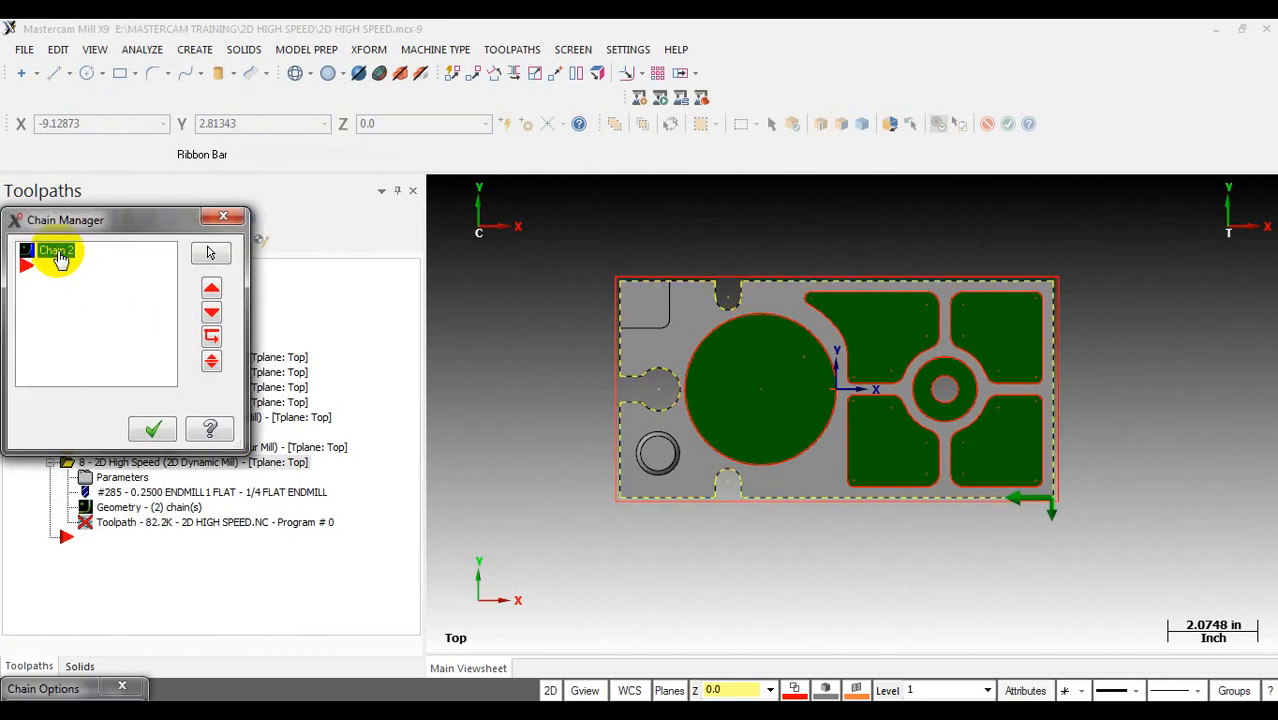
pyautogui.click(220, 219)
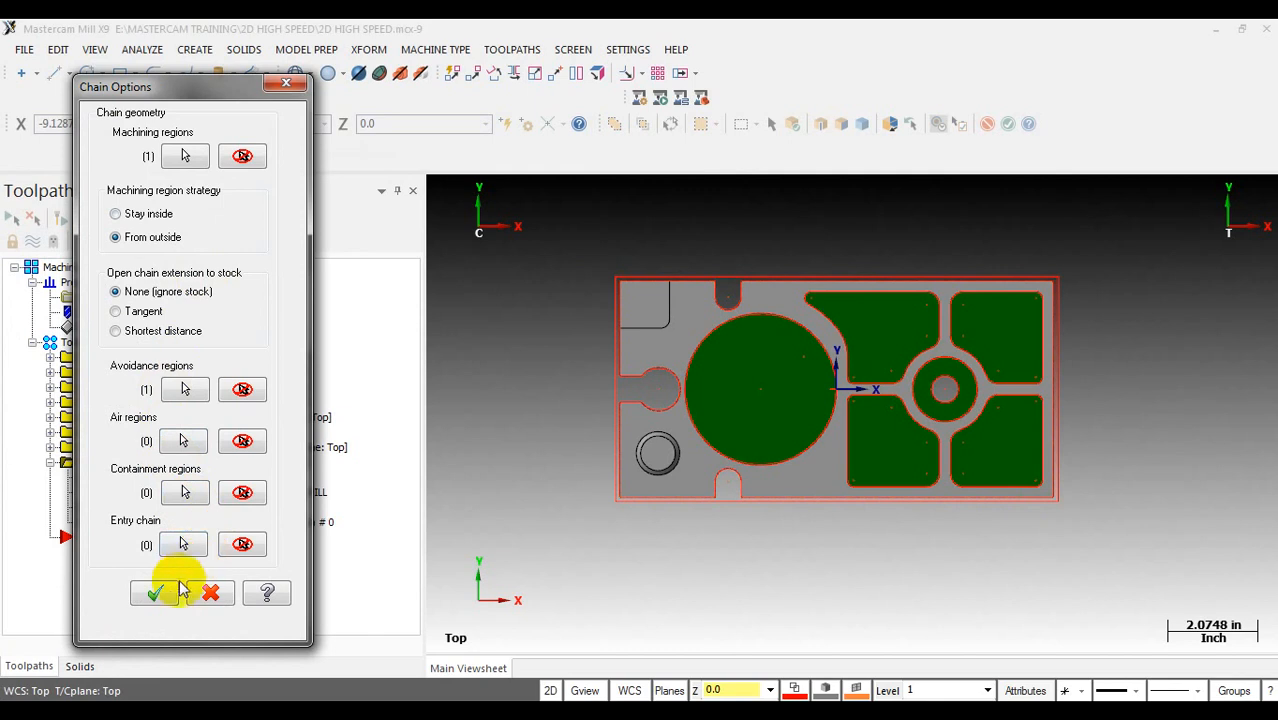
pyautogui.click(163, 588)
pyautogui.click(62, 219)
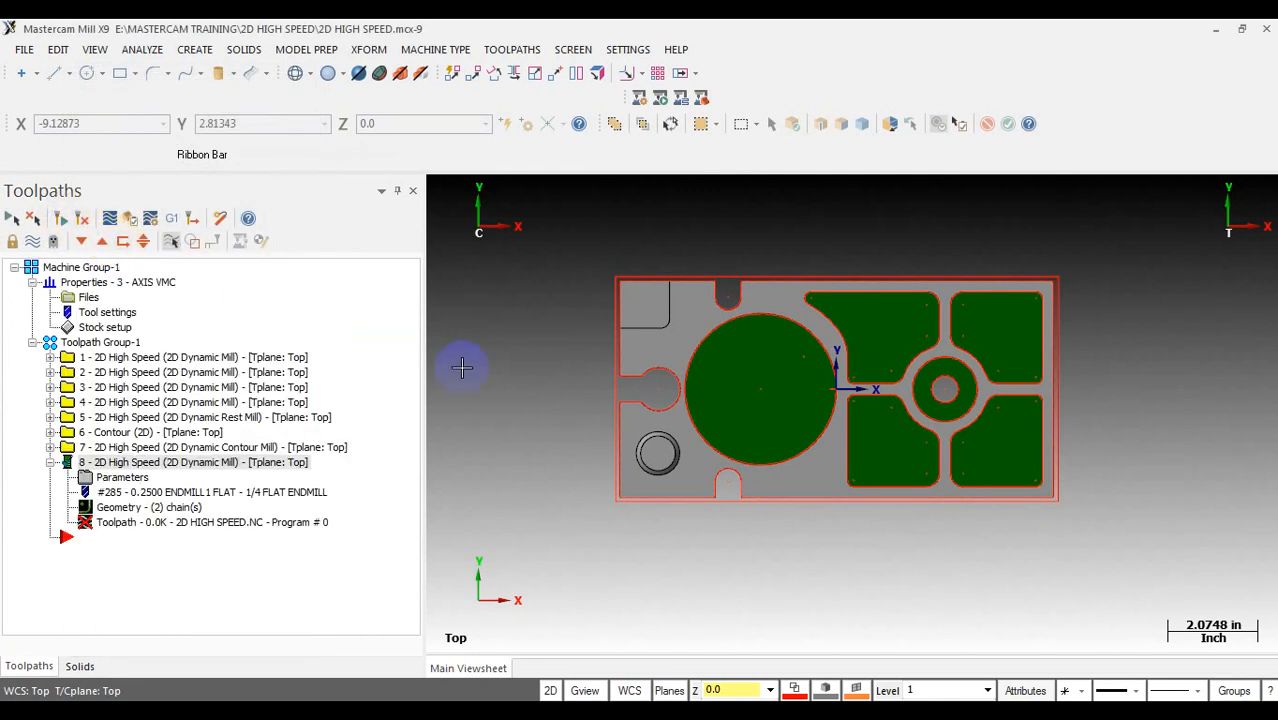
pyautogui.moveTo(677, 452); pyautogui.dragTo(731, 404, button='middle')
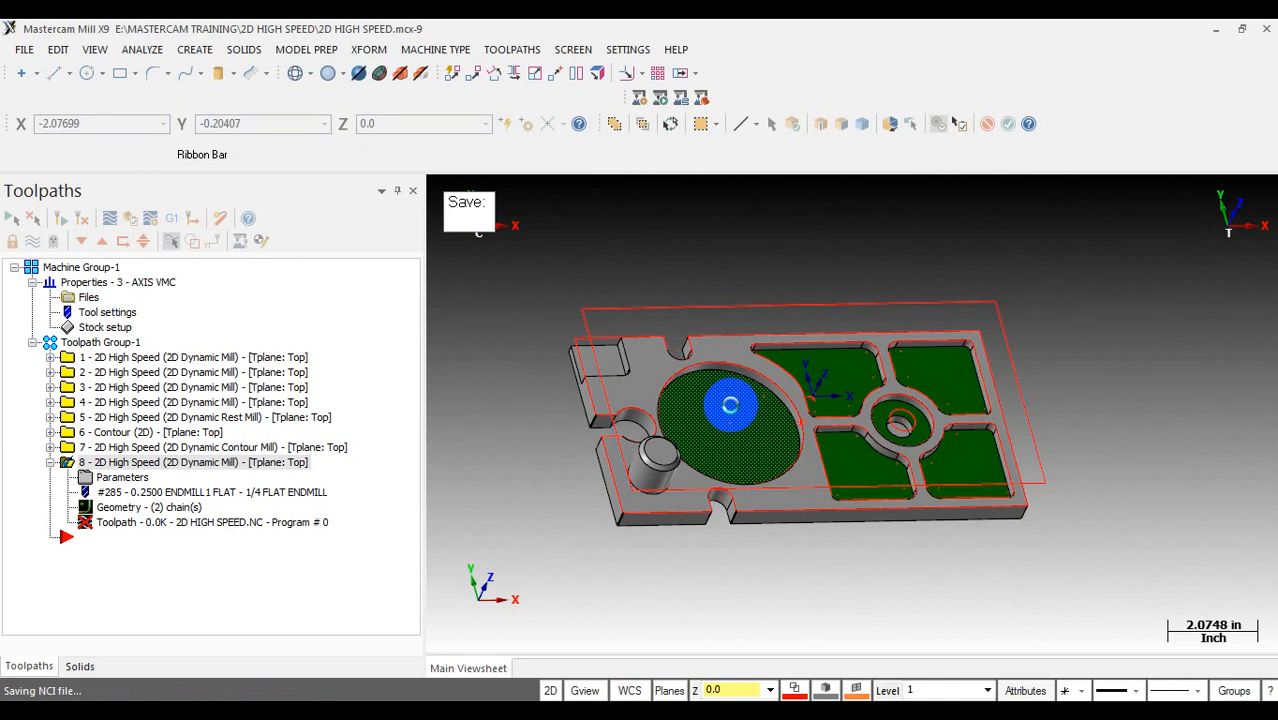
# Step: Select all eight operations in Toolpath Group-1 and launch their verification in Mastercam Simulator
pyautogui.click(100, 342)
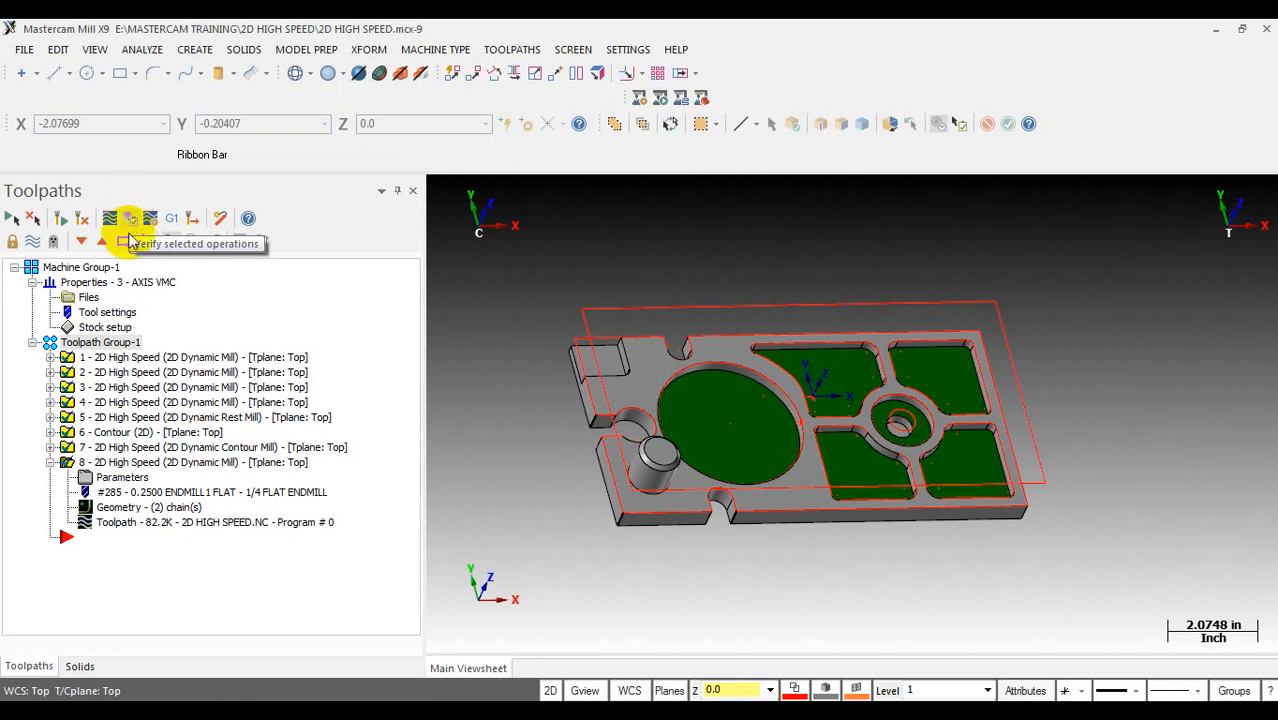
pyautogui.click(178, 358)
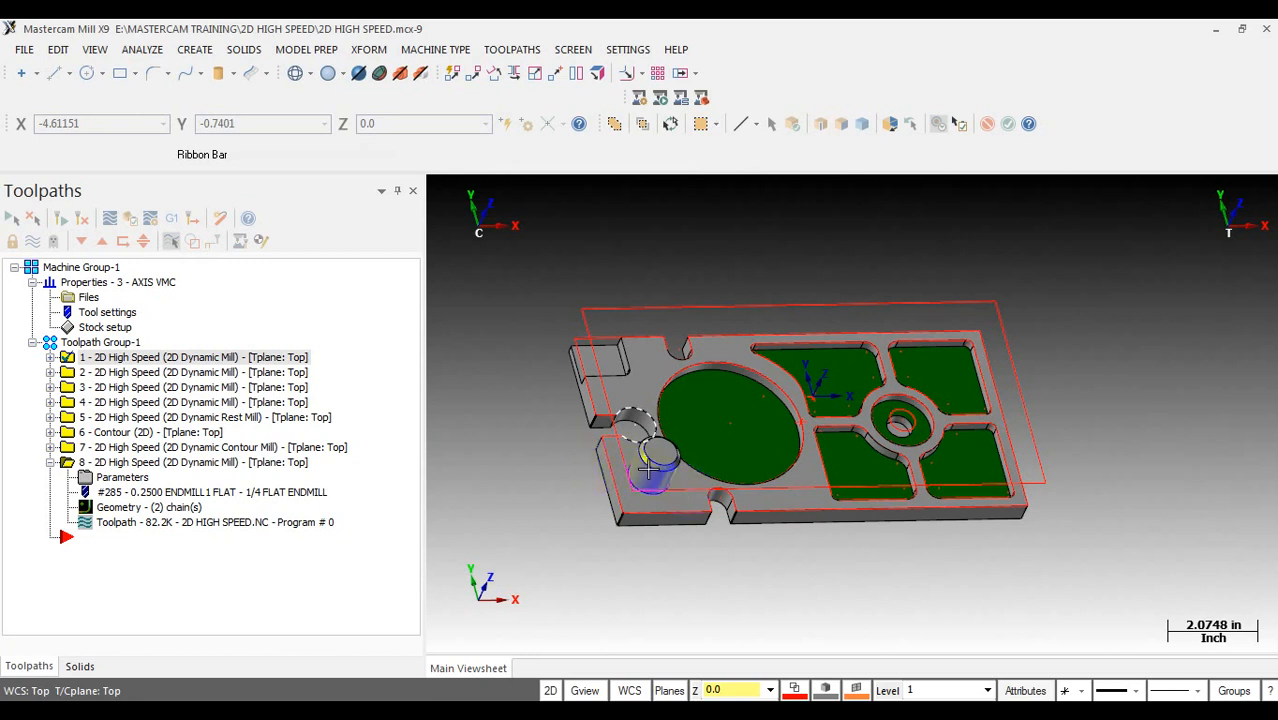
pyautogui.moveTo(547, 462); pyautogui.dragTo(681, 484, button='middle')
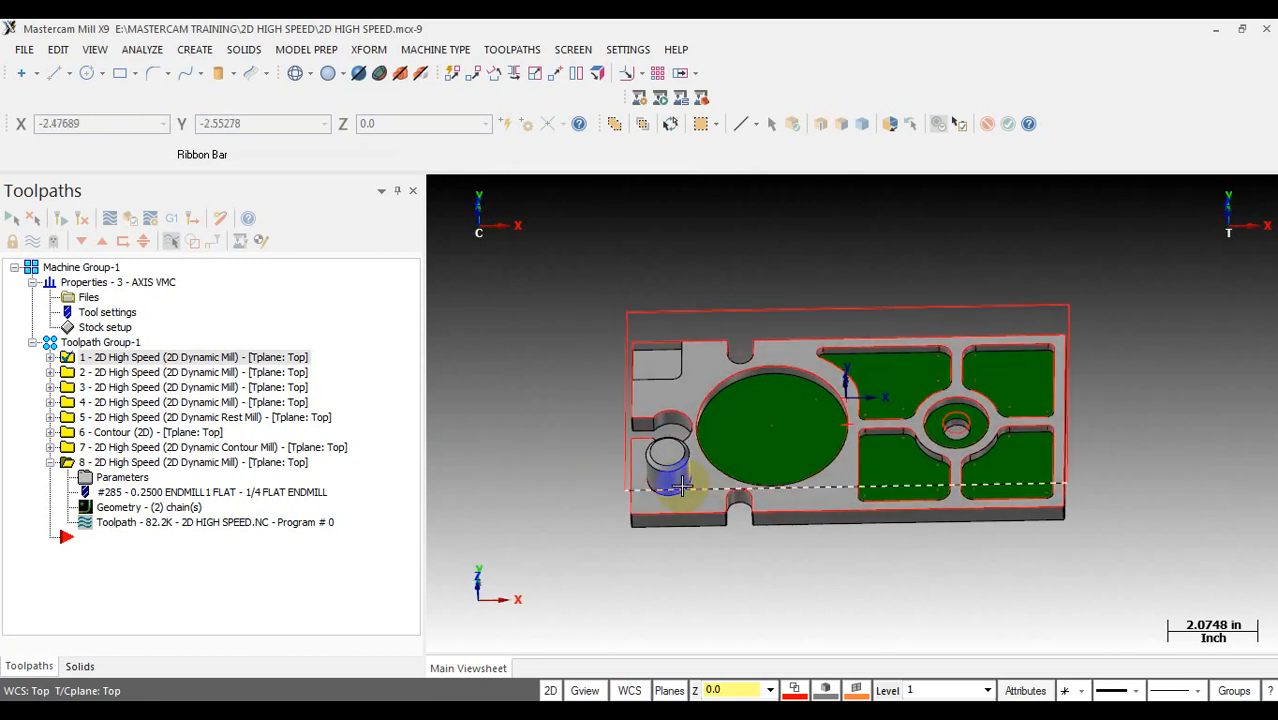
pyautogui.click(89, 343)
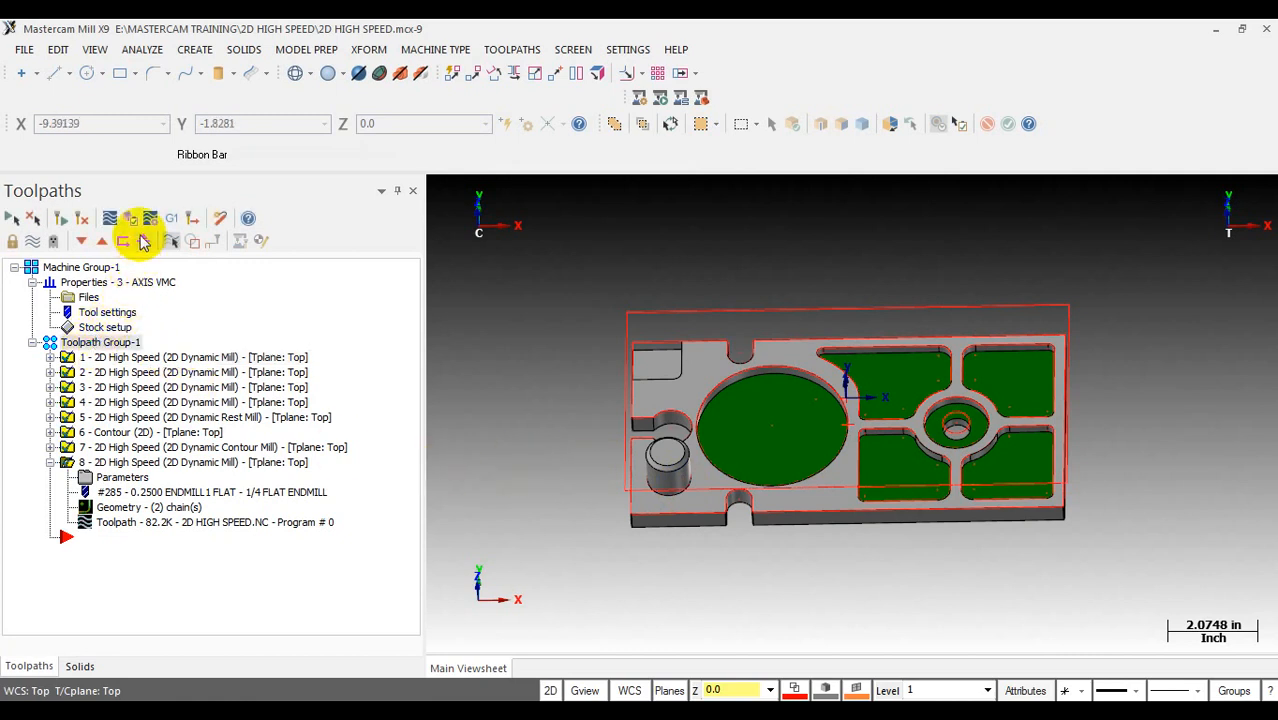
pyautogui.click(131, 218)
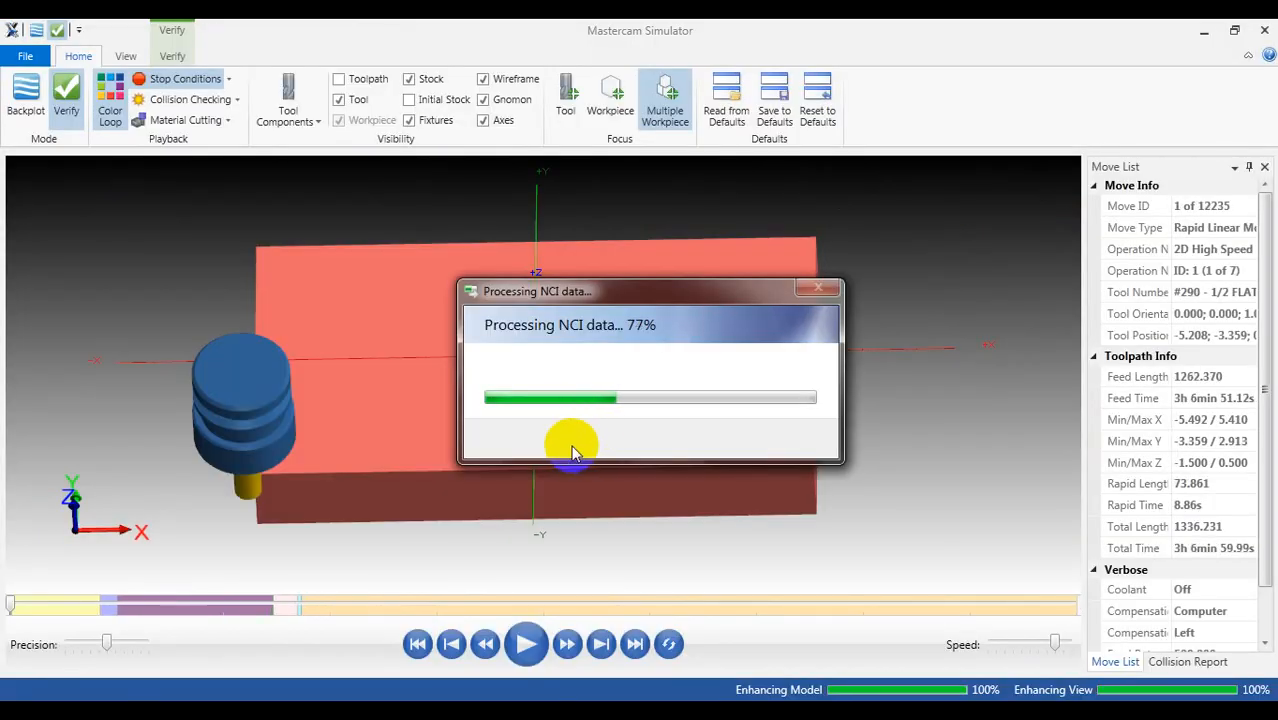
# Step: Simulate operations 1 to 4 at a reduced speed, stopping at operation changes, and hide the workpiece model
pyautogui.moveTo(496, 461); pyautogui.dragTo(517, 442, button='middle')
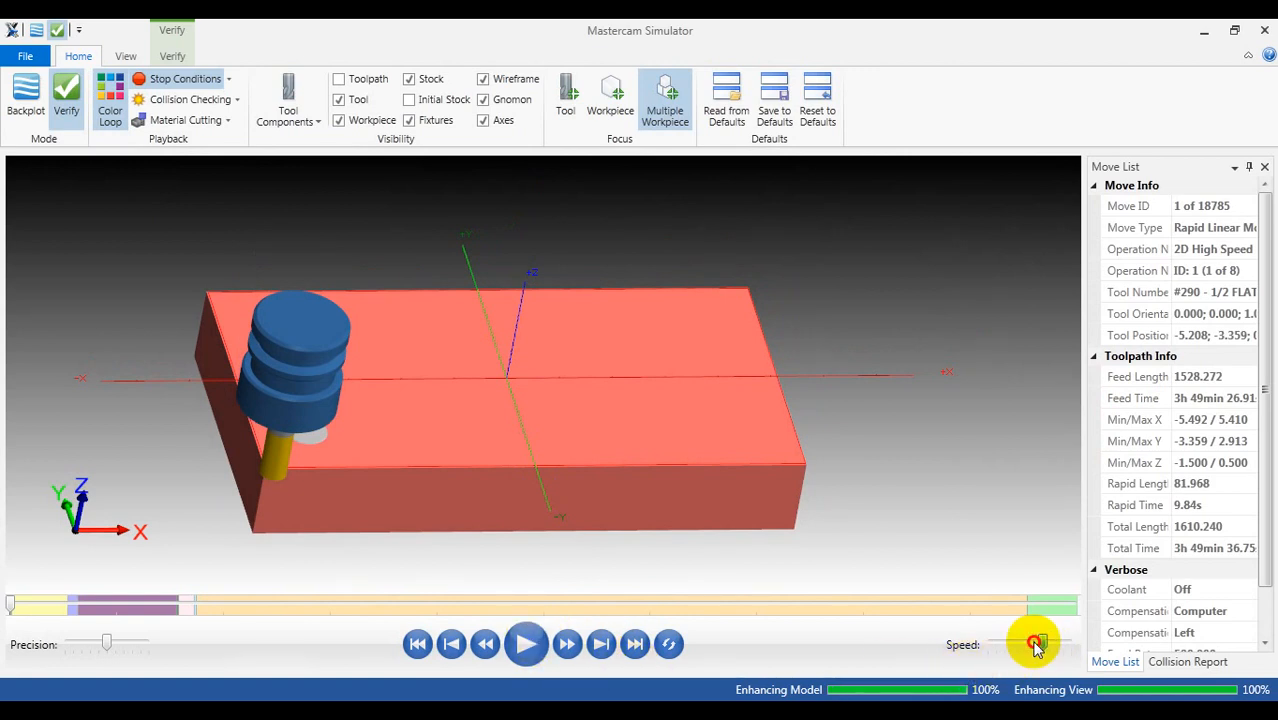
pyautogui.click(527, 643)
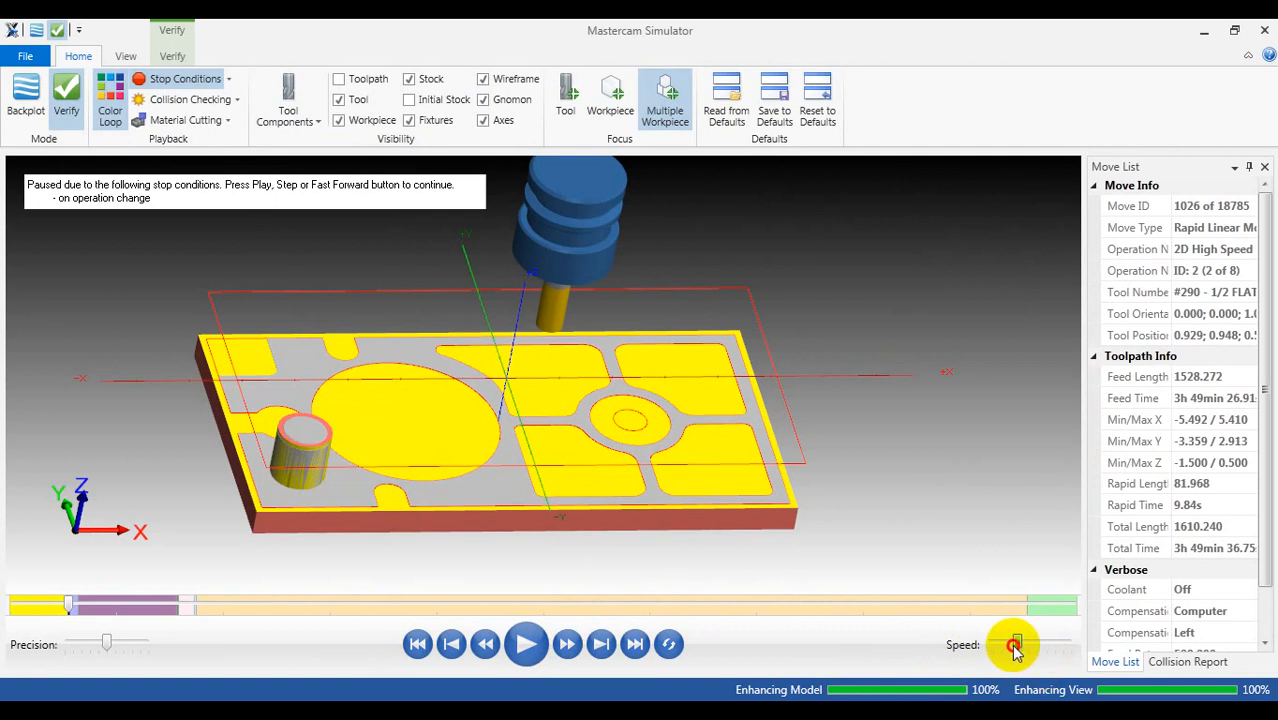
pyautogui.click(524, 643)
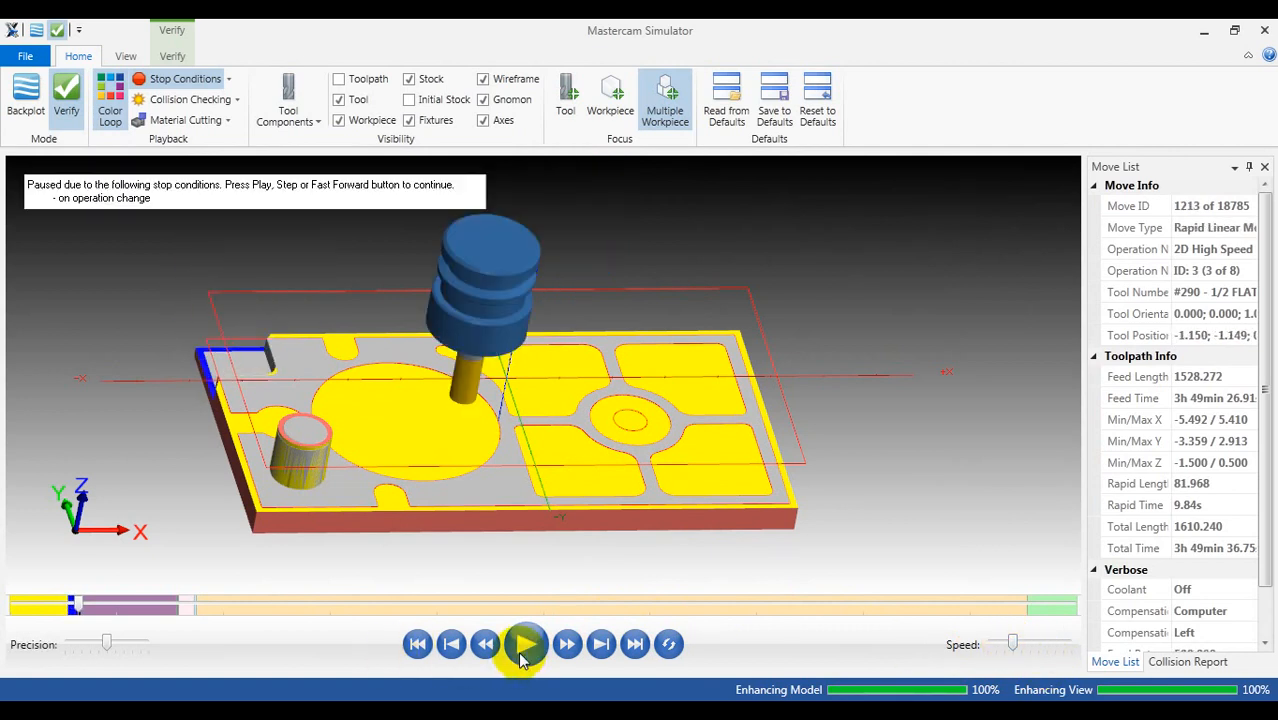
pyautogui.click(522, 653)
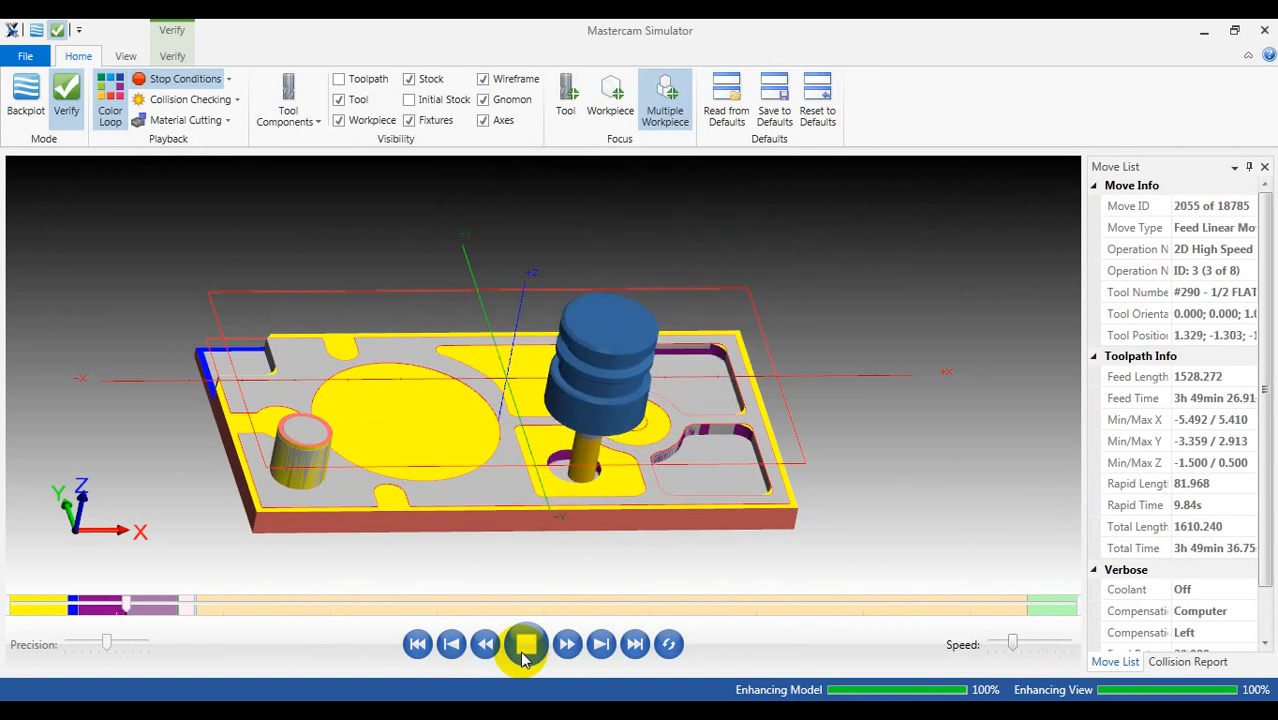
pyautogui.click(370, 121)
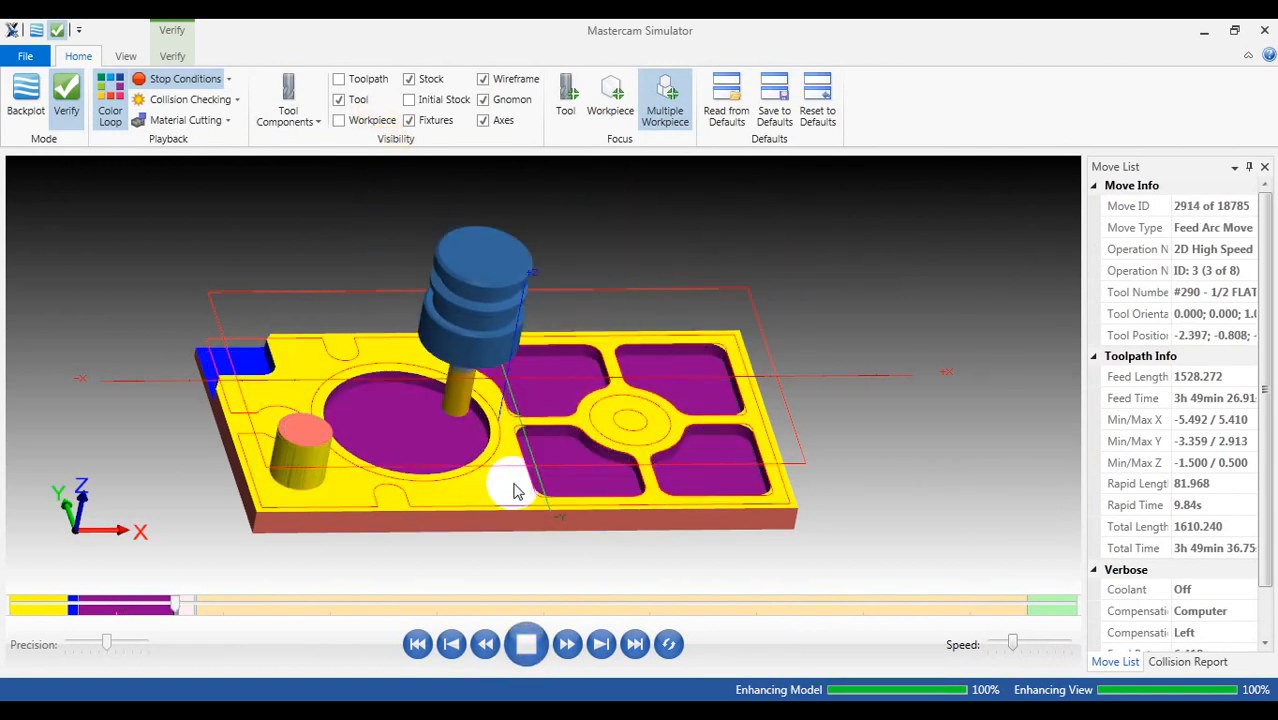
pyautogui.click(525, 644)
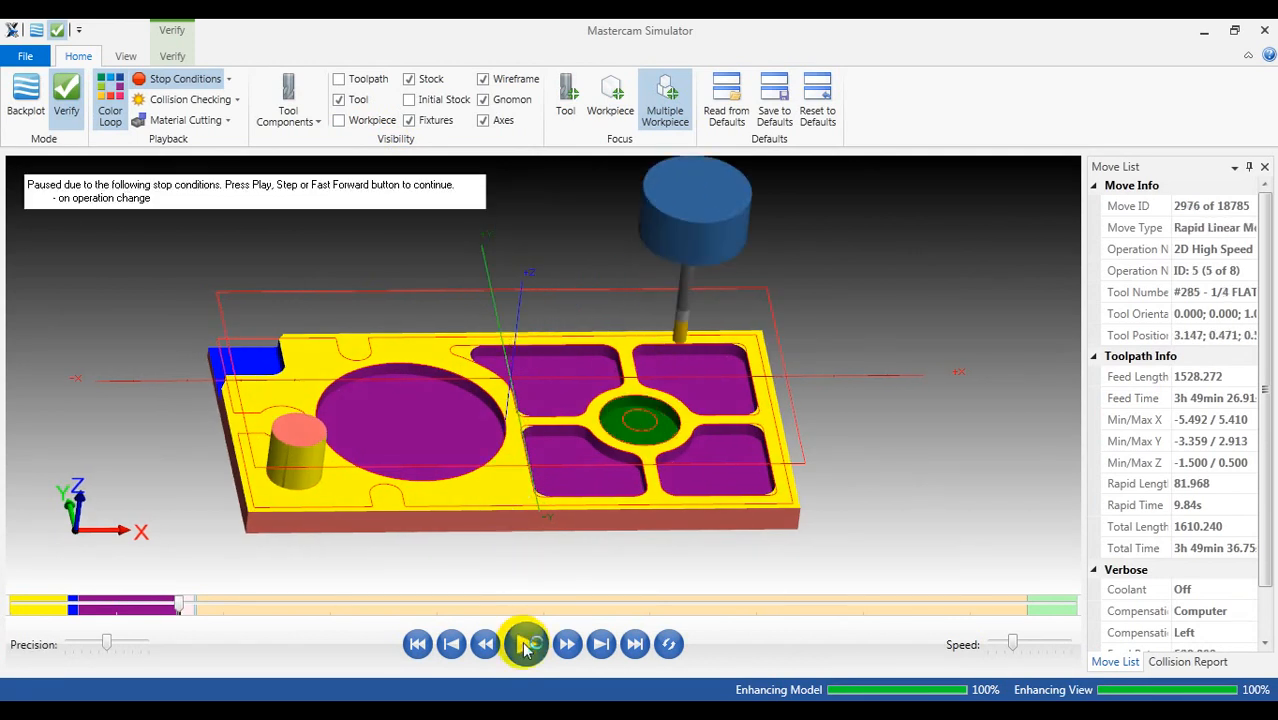
# Step: Slow the playback and simulate the Dynamic Rest Mill and 2D Contour operations, examining the pocket corners
pyautogui.scroll(3, 468, 352)
pyautogui.scroll(-3, 468, 352)
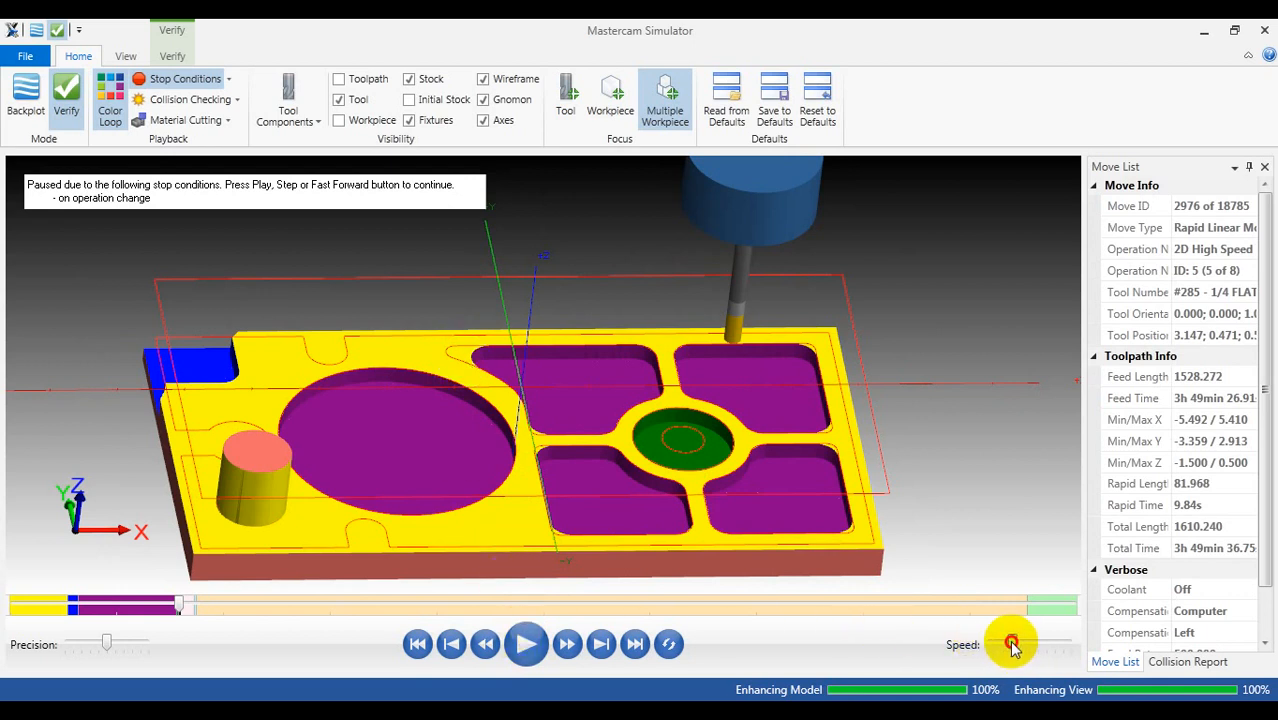
pyautogui.click(523, 648)
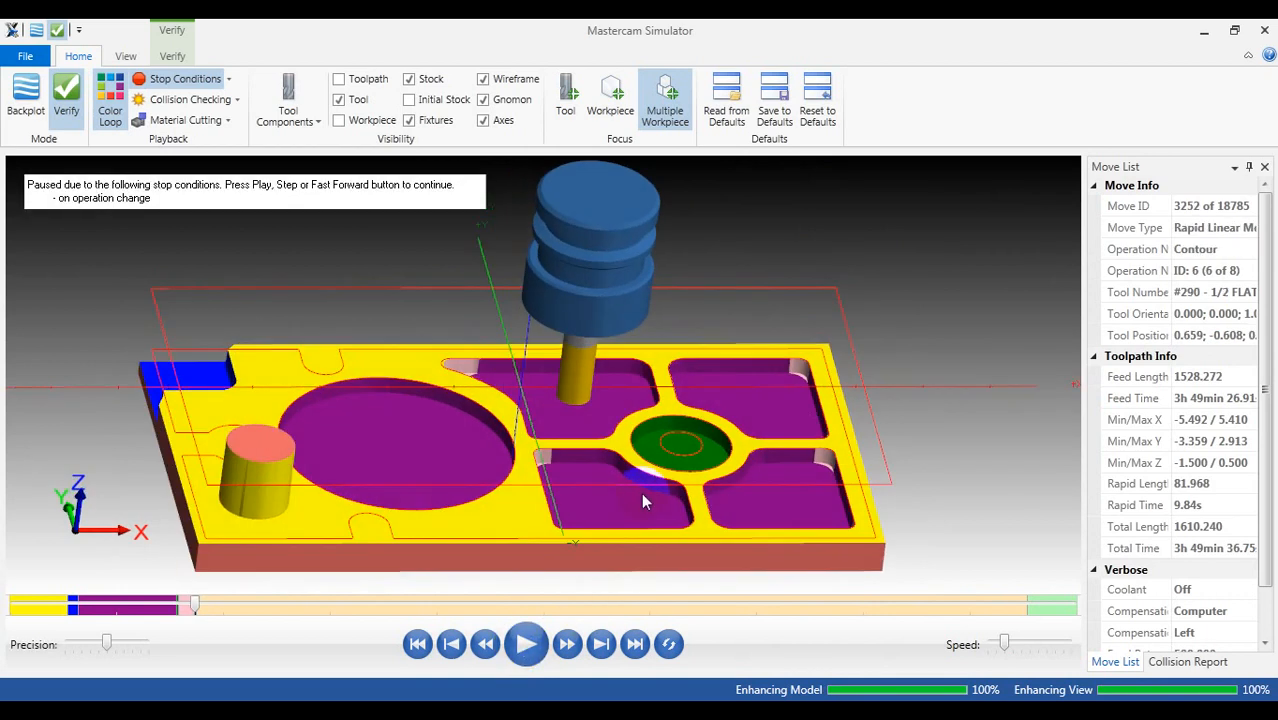
pyautogui.scroll(-2, 636, 494)
pyautogui.click(522, 646)
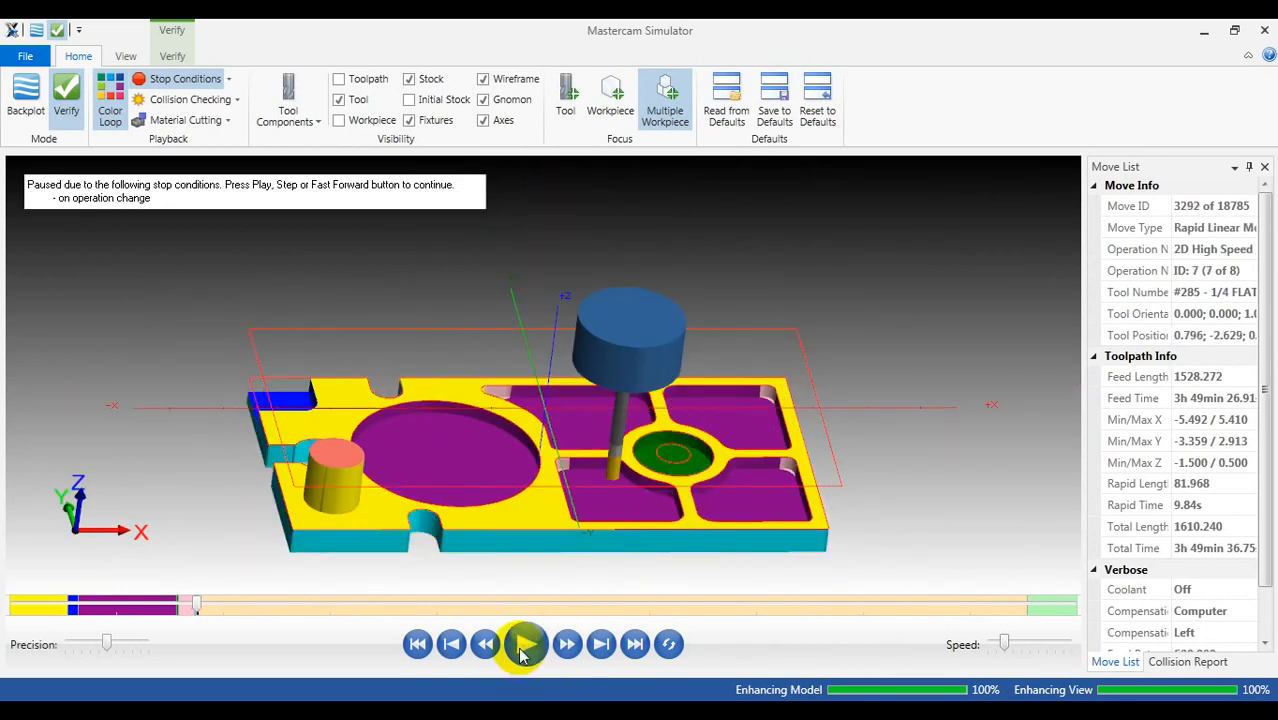
# Step: Simulate the Dynamic Contour operation around the outer profile, raising the playback speed, and close the simulator
pyautogui.moveTo(422, 423)
pyautogui.mouseDown(button='middle')
pyautogui.moveTo(438, 471)
pyautogui.moveTo(424, 436)
pyautogui.mouseUp(button='middle')
pyautogui.scroll(-2, 530, 484)
pyautogui.click(556, 645)
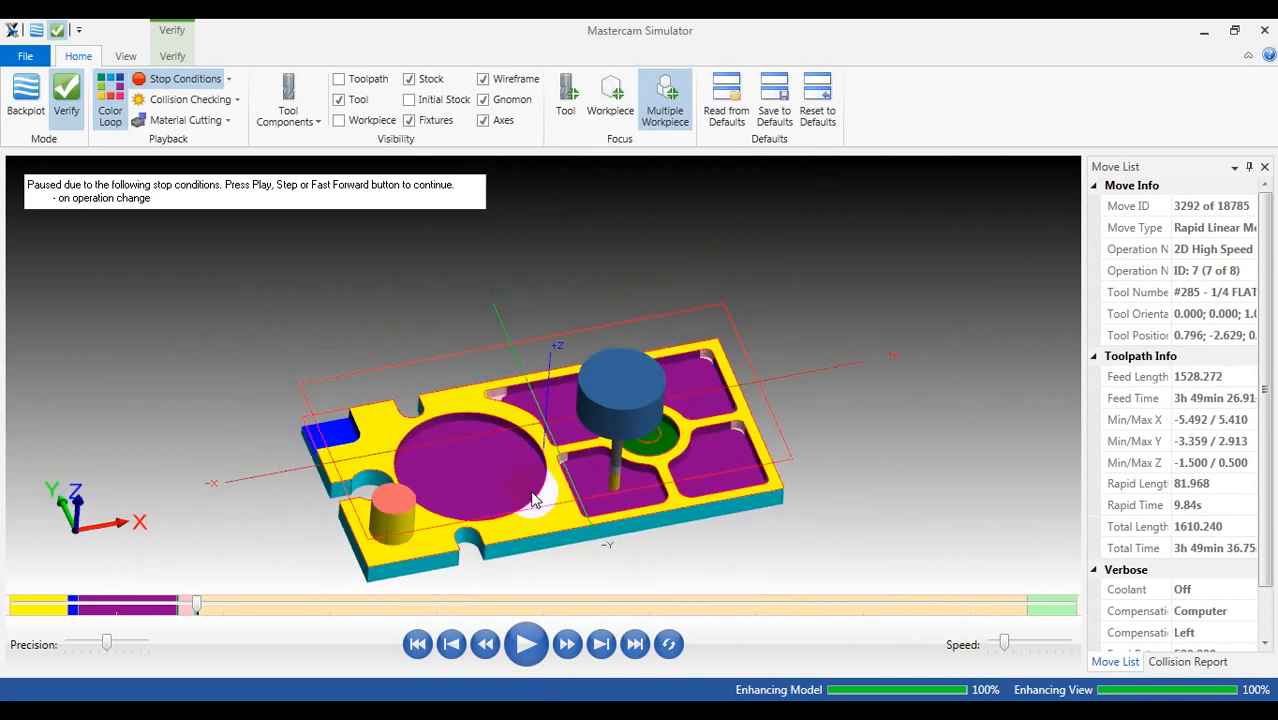
pyautogui.click(527, 645)
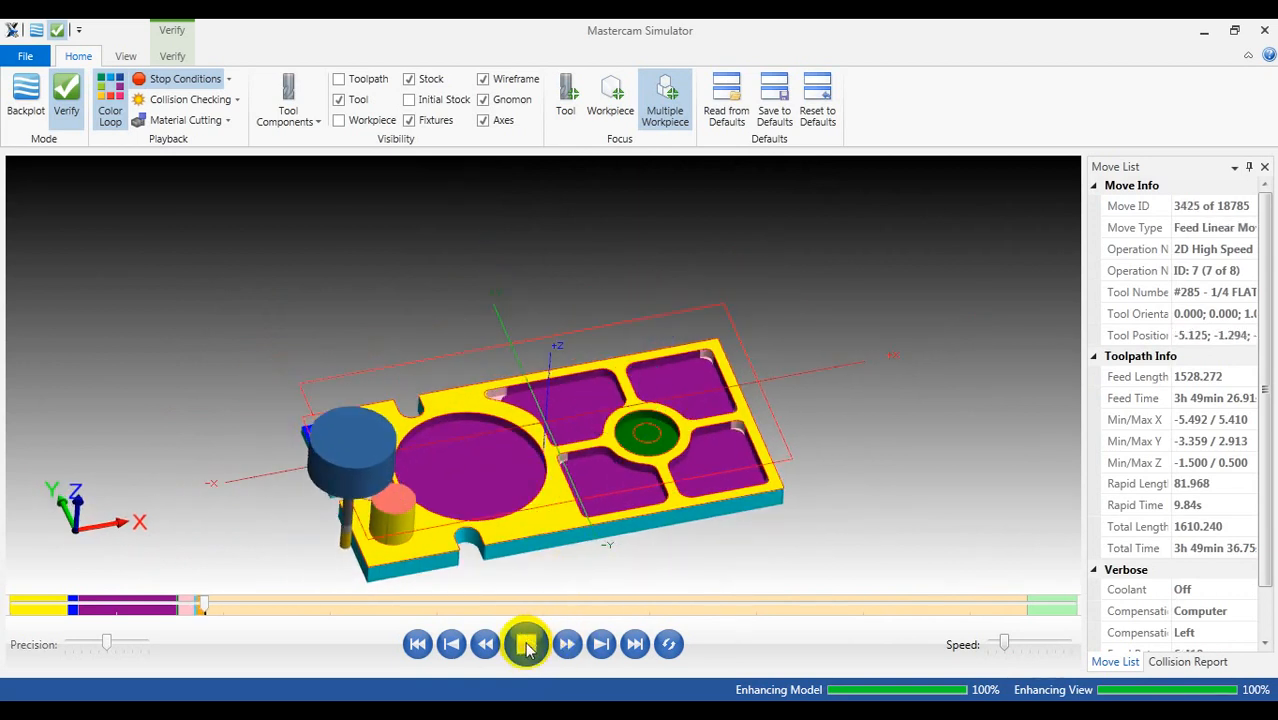
pyautogui.moveTo(1004, 641); pyautogui.dragTo(1058, 641)
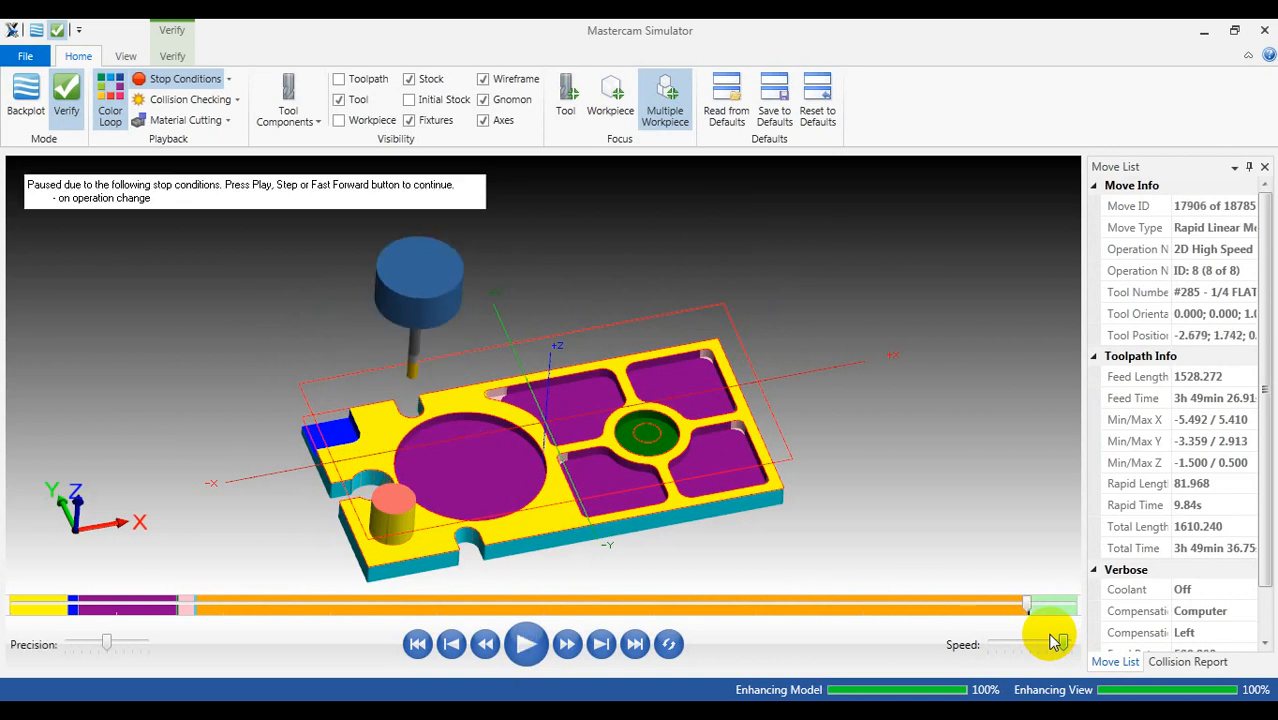
pyautogui.scroll(-3, 887, 466)
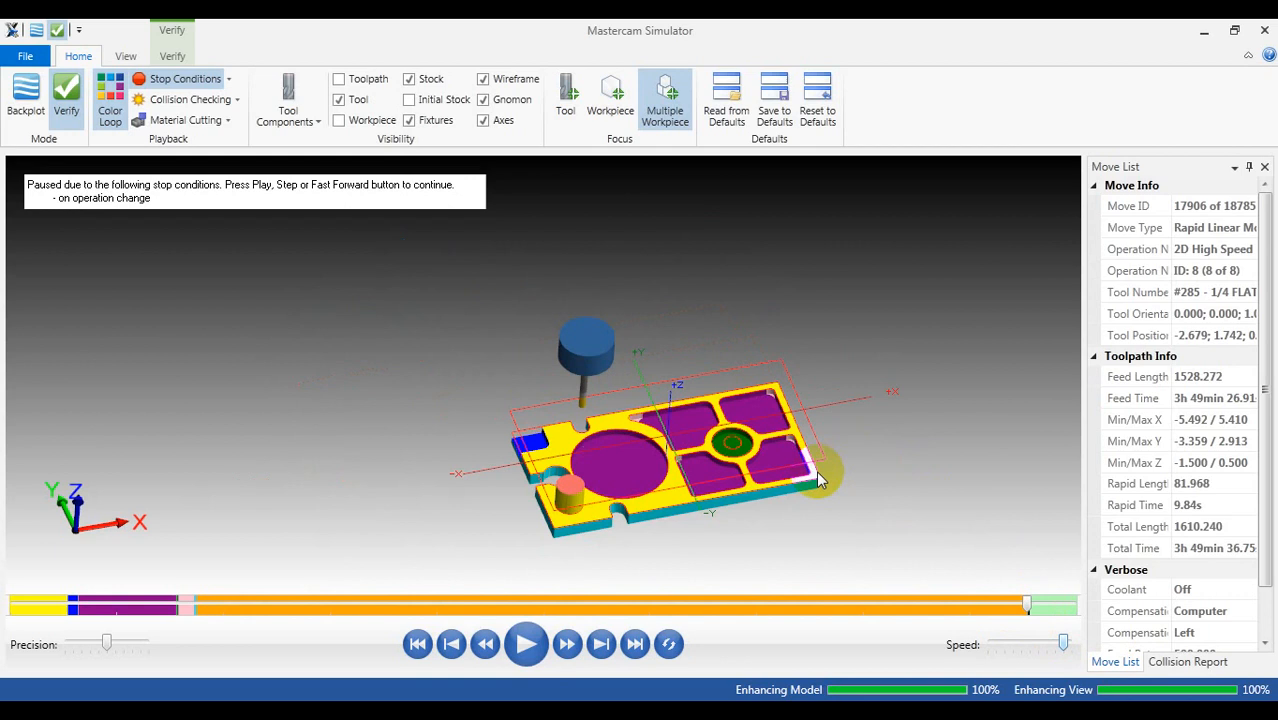
pyautogui.click(1261, 33)
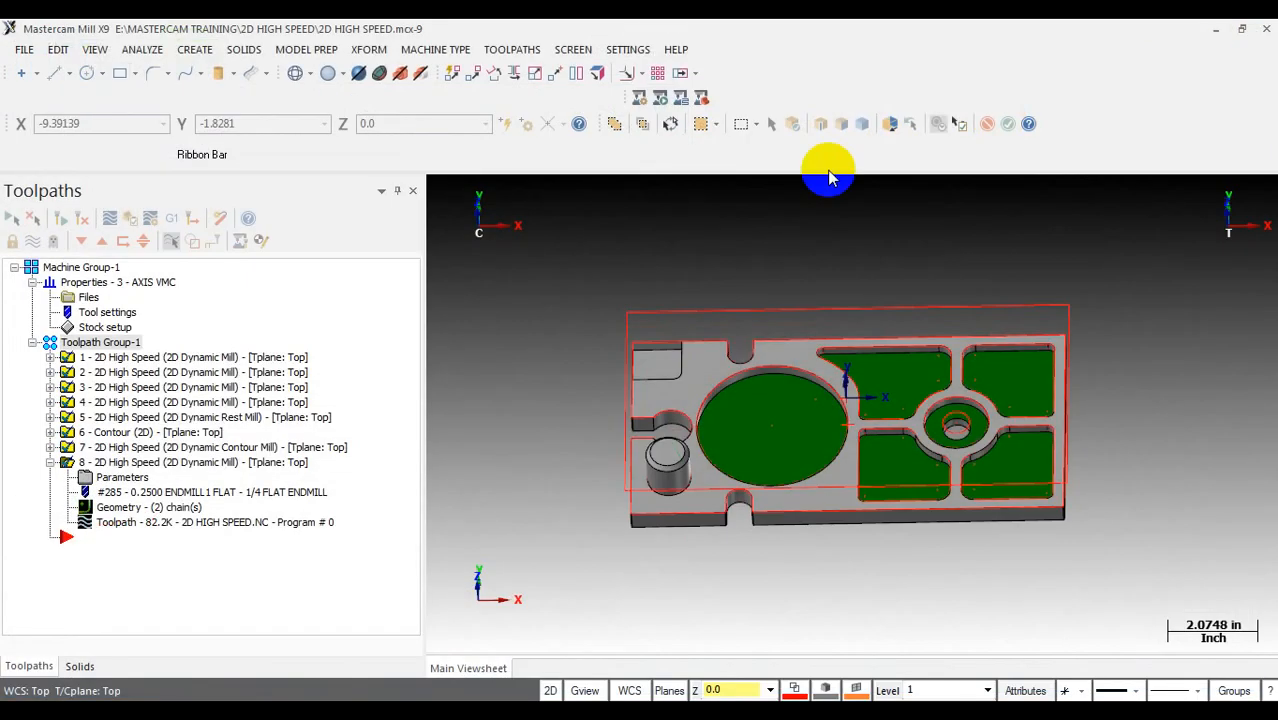
pyautogui.moveTo(724, 354); pyautogui.dragTo(856, 386, button='middle')
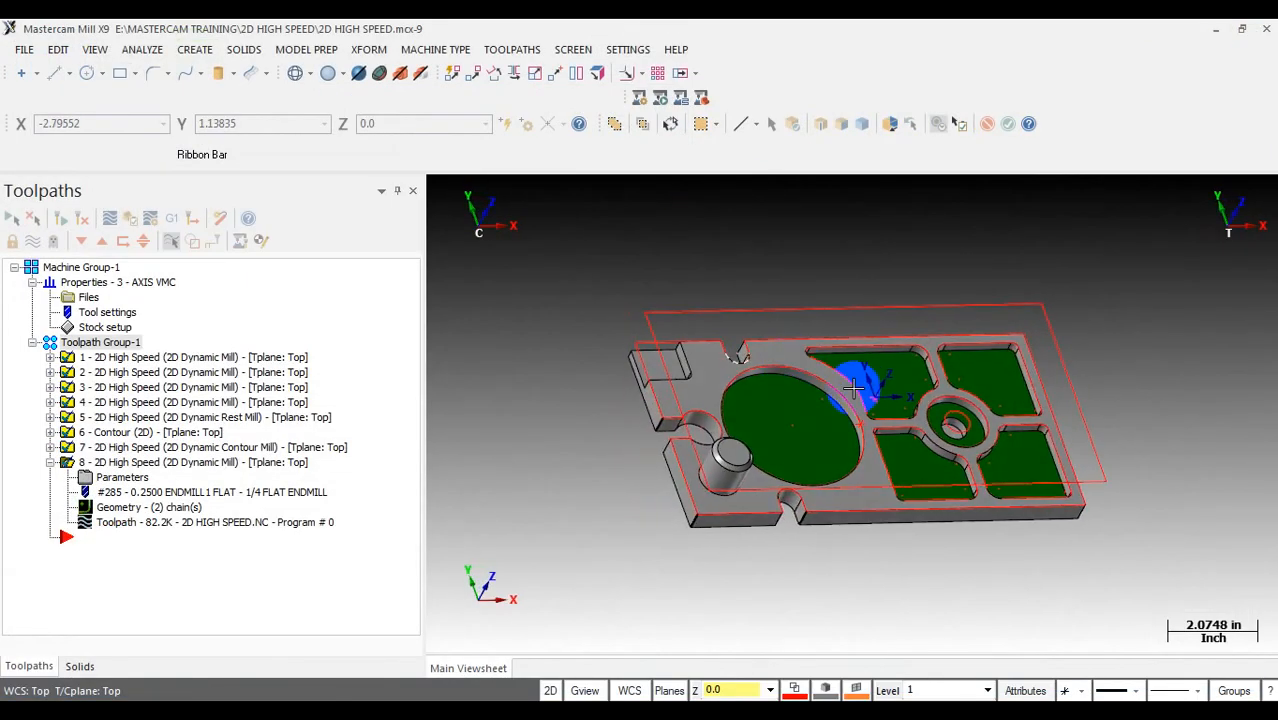
pyautogui.scroll(2, 1001, 474)
pyautogui.scroll(-1, 579, 427)
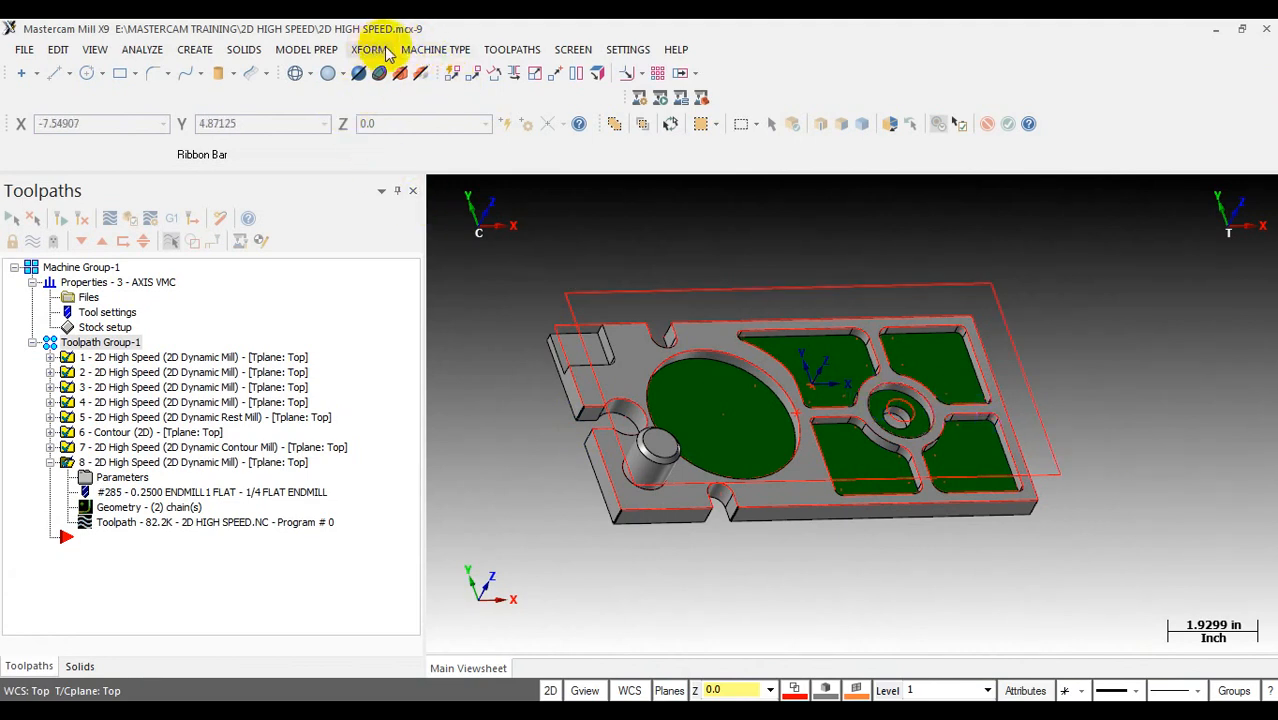
pyautogui.click(510, 50)
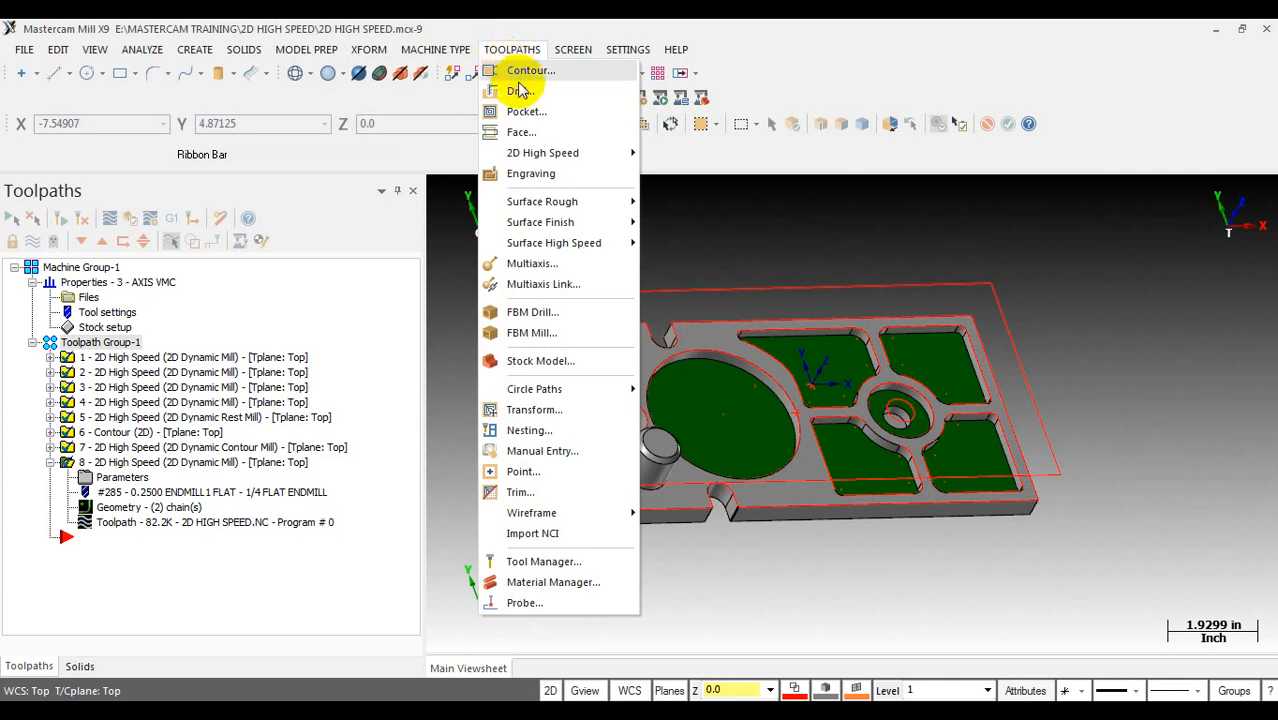
pyautogui.moveTo(541, 153)
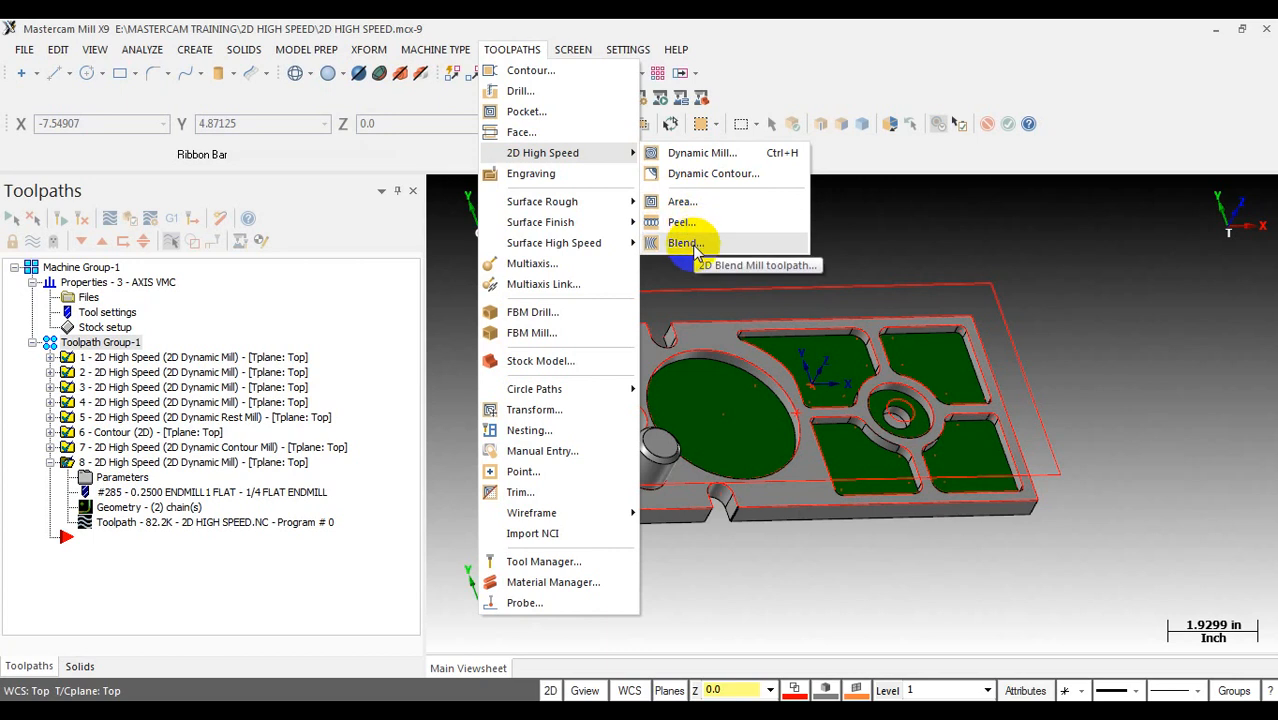
pyautogui.click(915, 238)
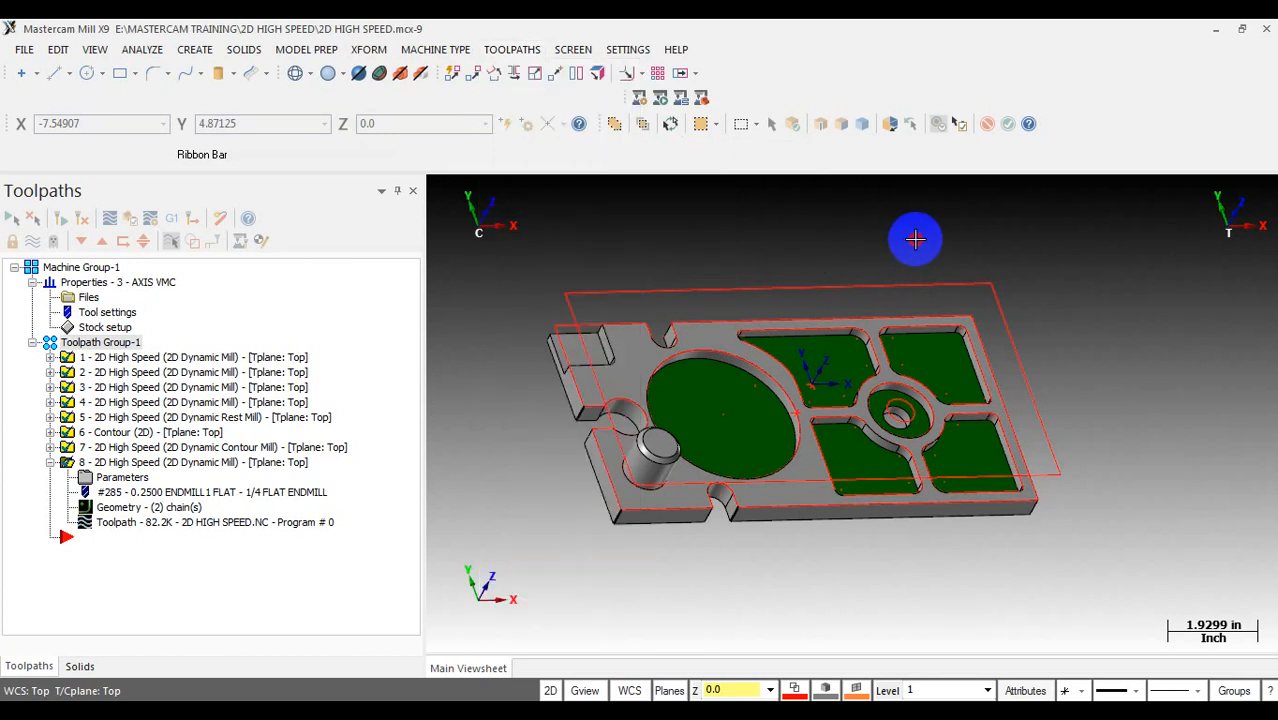
pyautogui.moveTo(685, 251); pyautogui.dragTo(885, 345, button='middle')
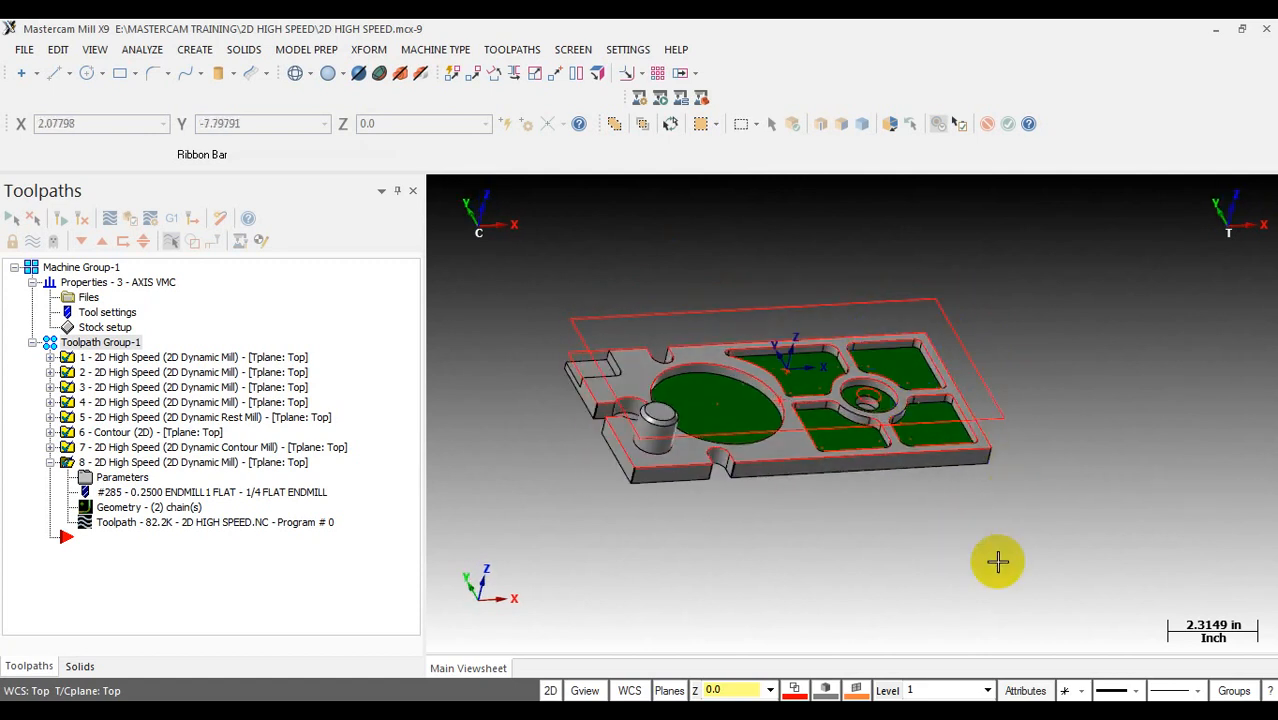